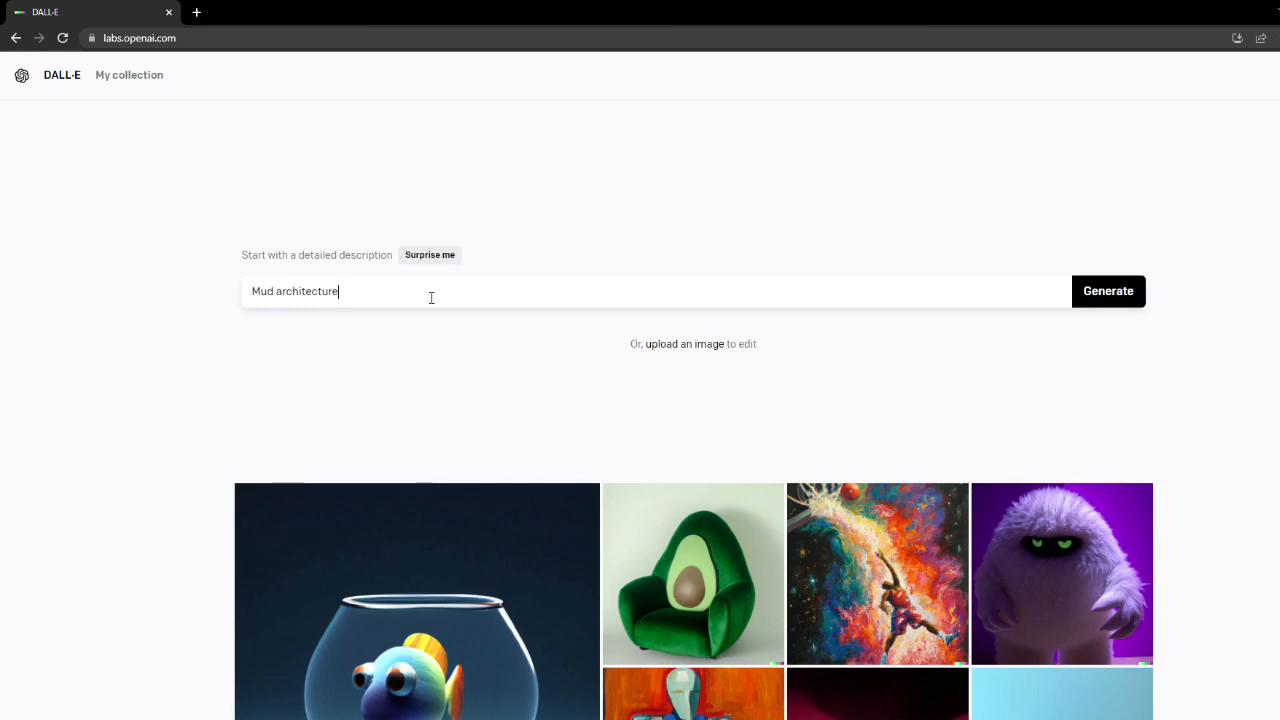
- Rework the image description into "A curvilinear architectural Mud villa"
type("A curvilinear")
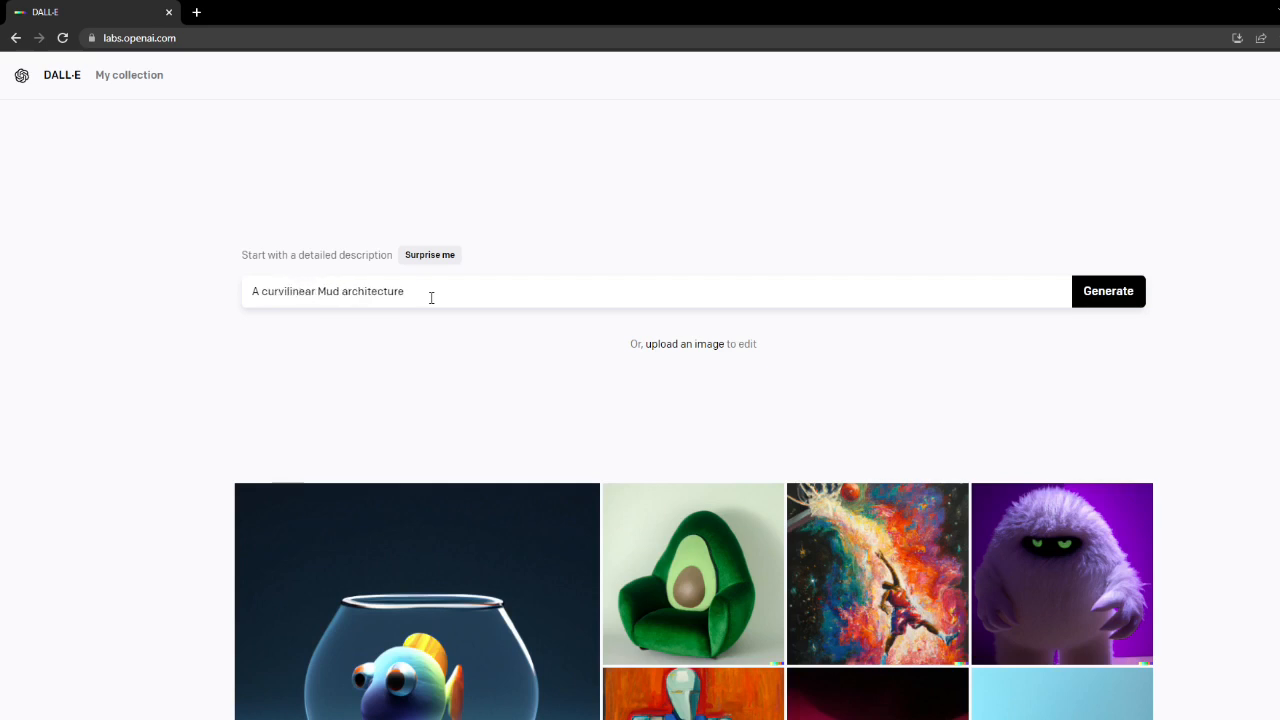
key("Delete")
key("Delete")
key("Delete")
key("Delete")
type("al Mud")
type(" villa")
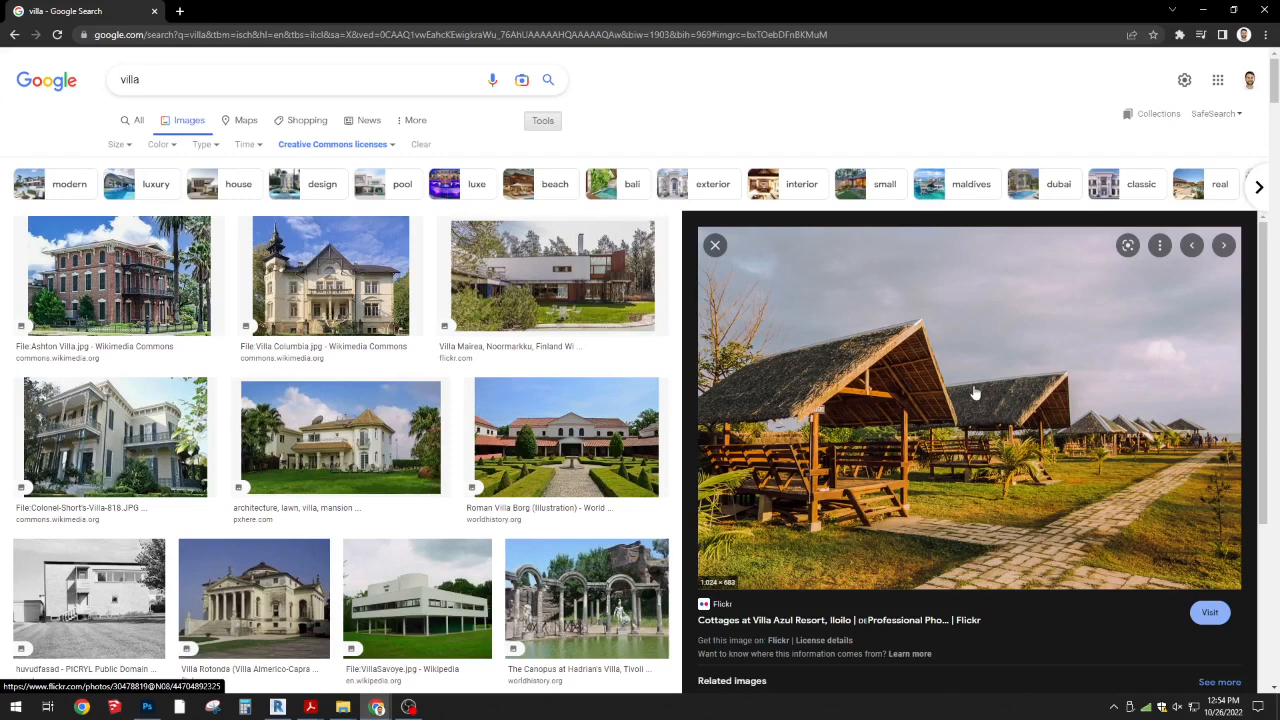
- Switch to the Google Images results for "villa" and preview Villa Mairea, Villa Savoye, the two Rawpixel modern villas and Mehring Villa Rustica
left_click(556, 285)
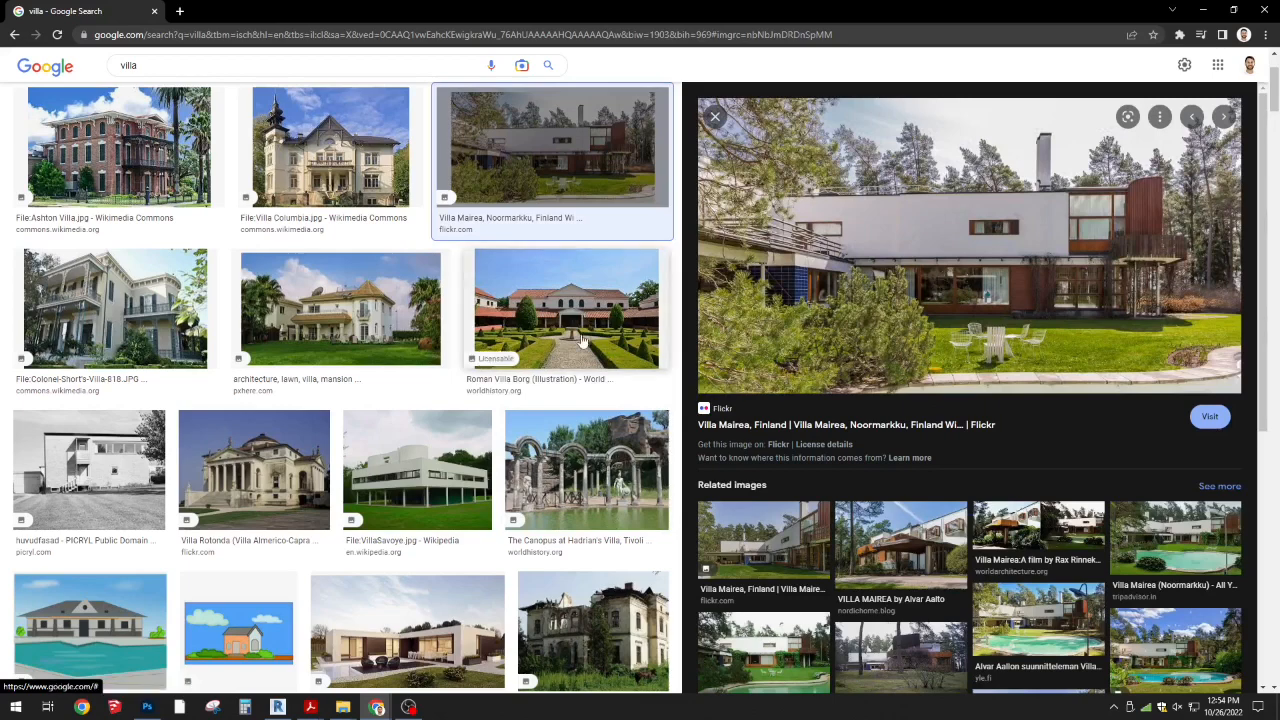
scroll(580, 342, "down", 1)
scroll(580, 342, "down", 2)
left_click(437, 267)
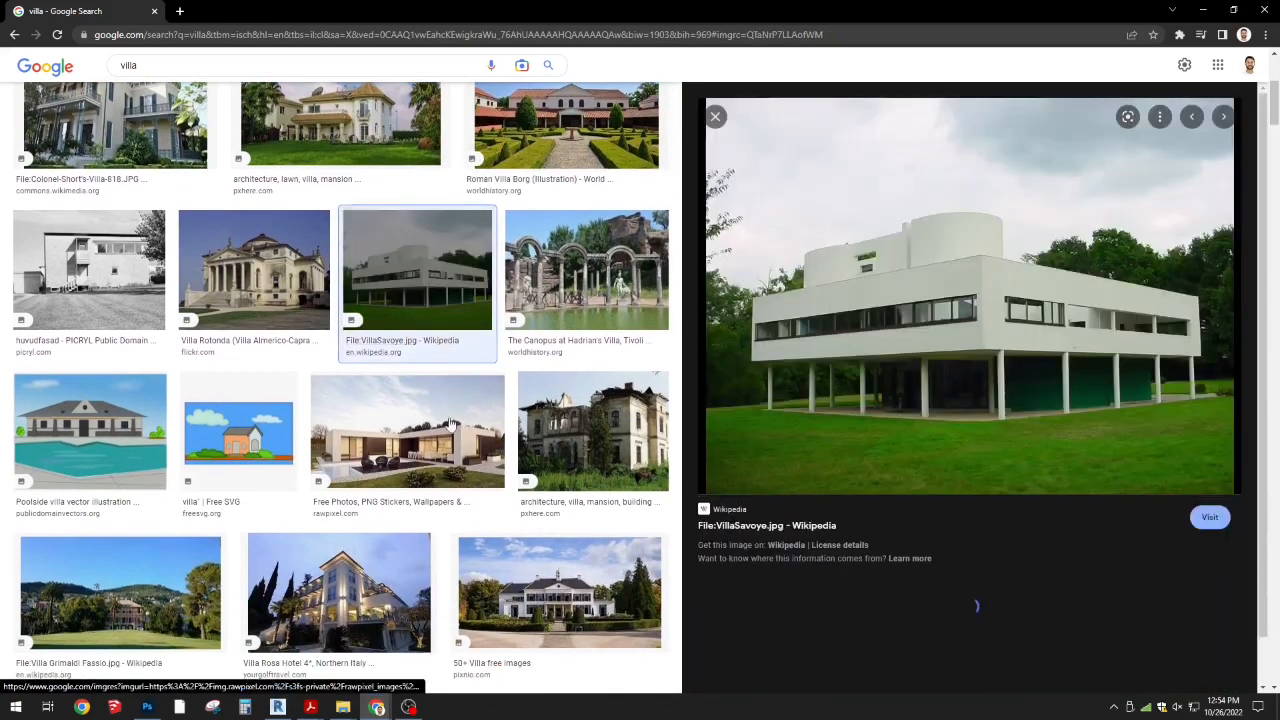
left_click(446, 445)
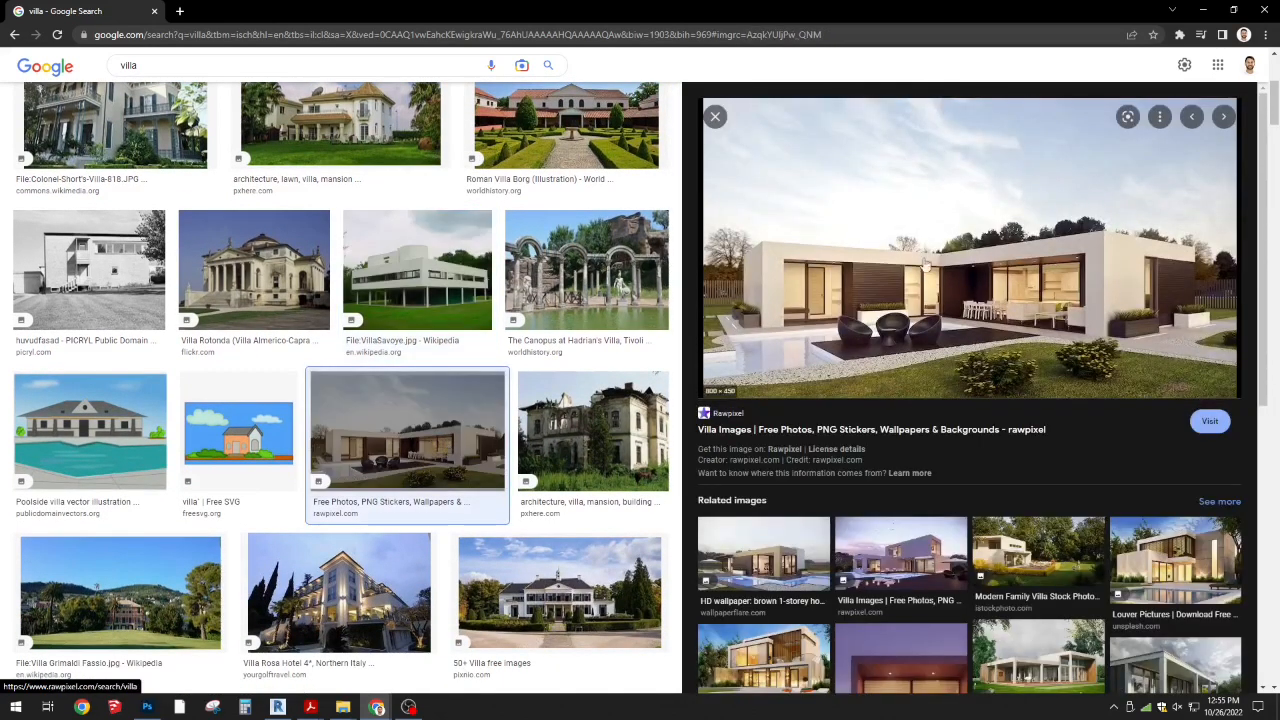
scroll(541, 441, "down", 7)
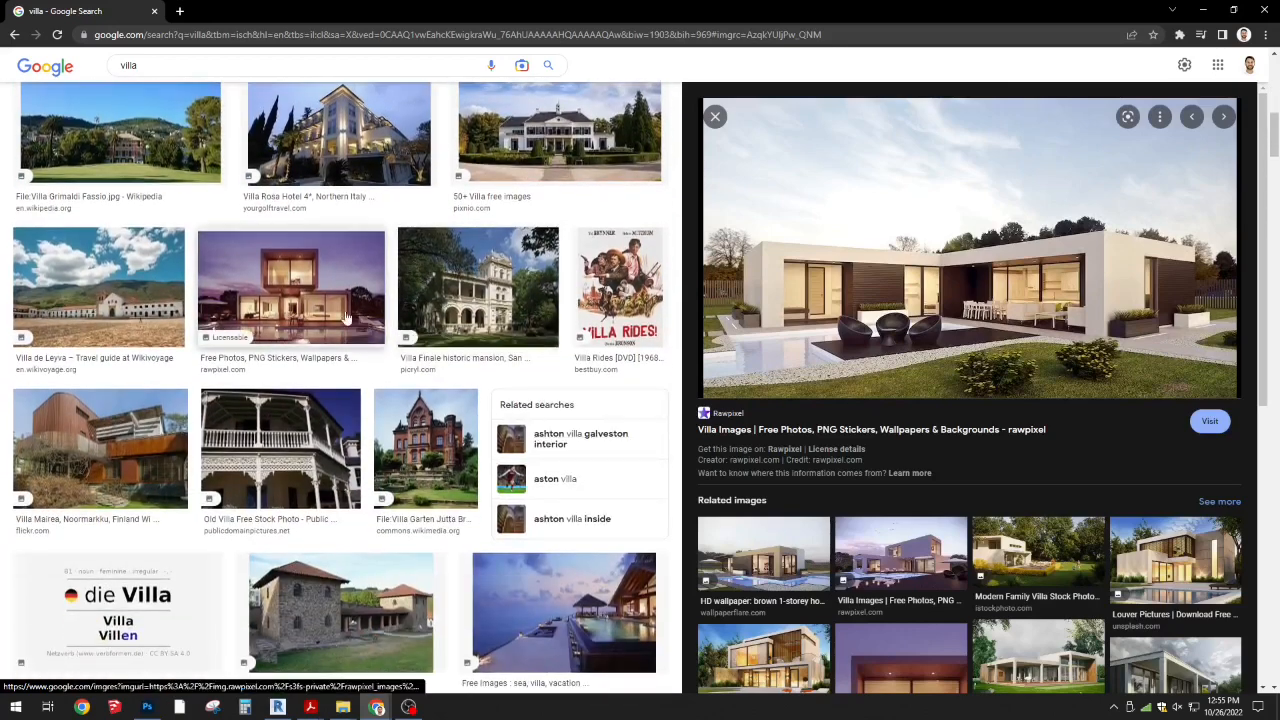
left_click(305, 295)
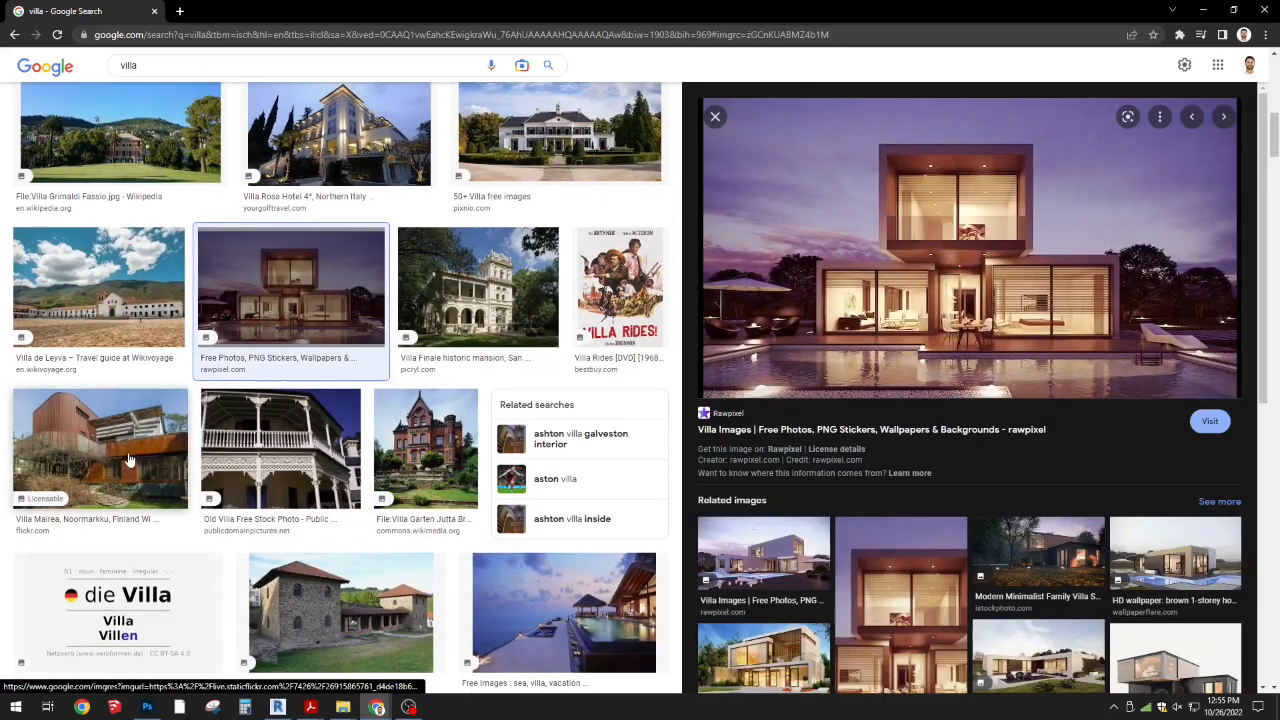
left_click(130, 458)
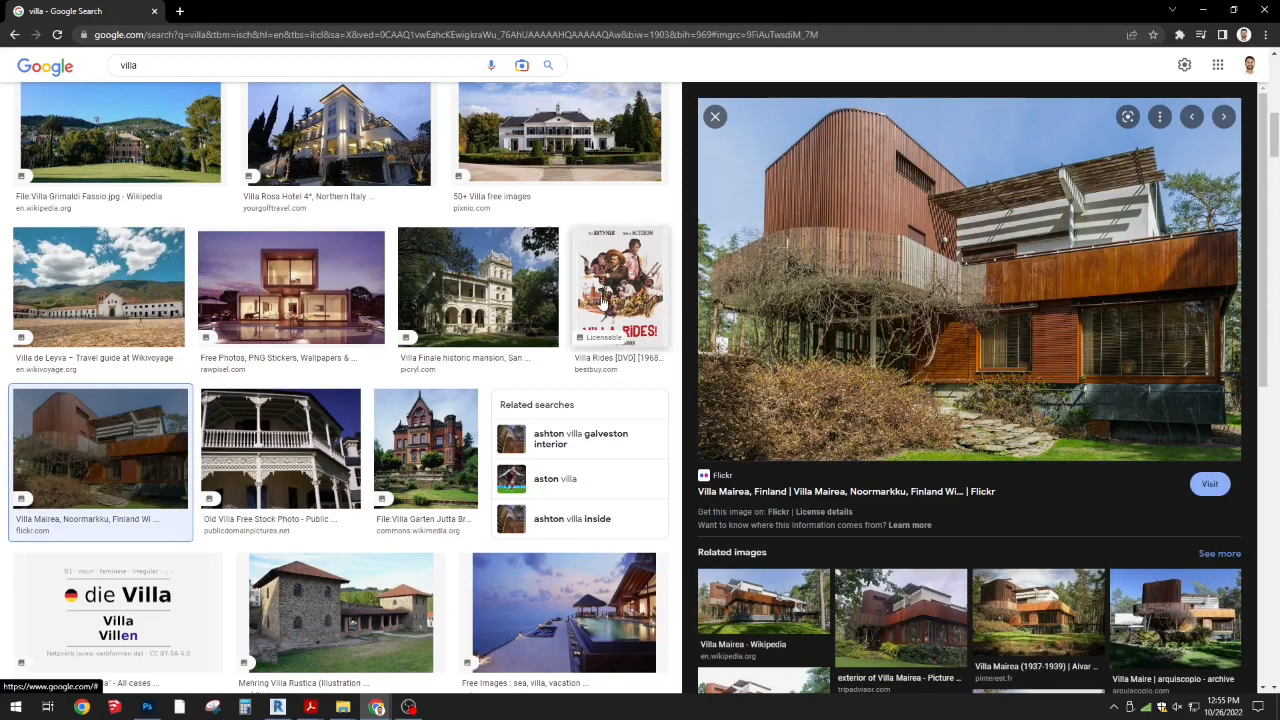
scroll(516, 370, "down", 2)
left_click(340, 472)
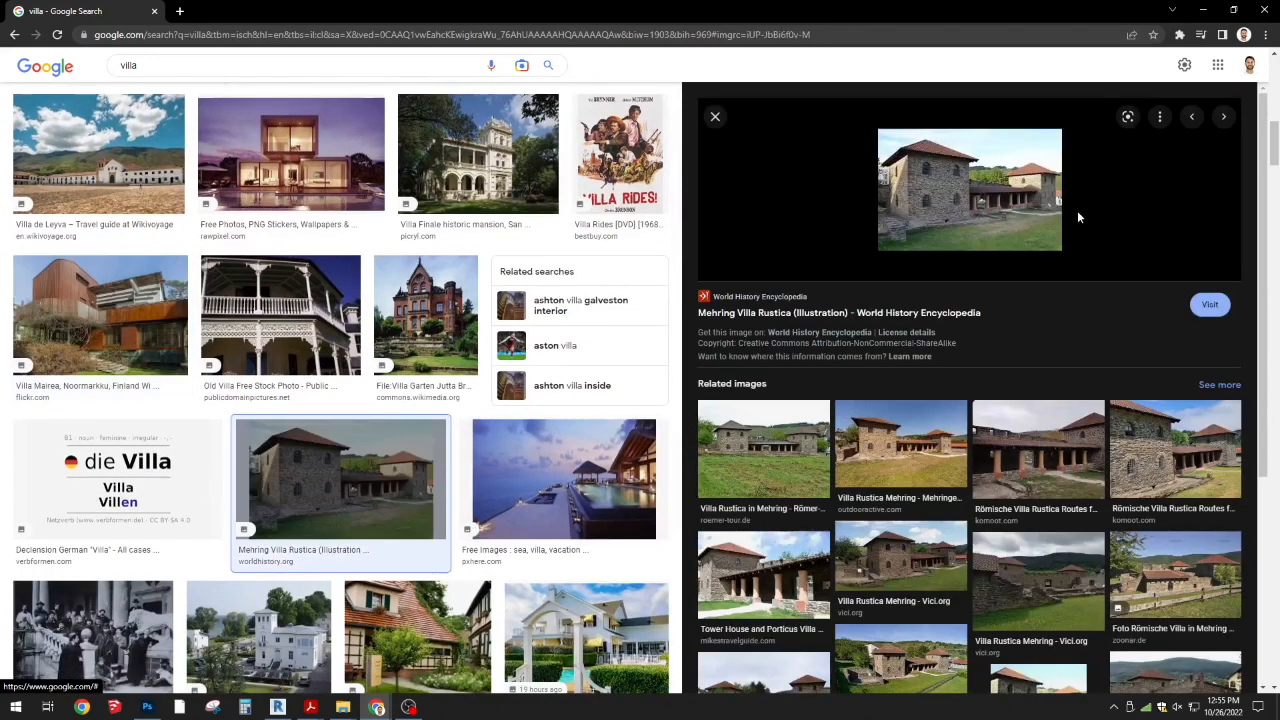
- Preview further villa results: the village house, the seaside pool villa, the fenced mansion, Villa Vizcaya and another Villa Mairea photo
scroll(498, 437, "down", 2)
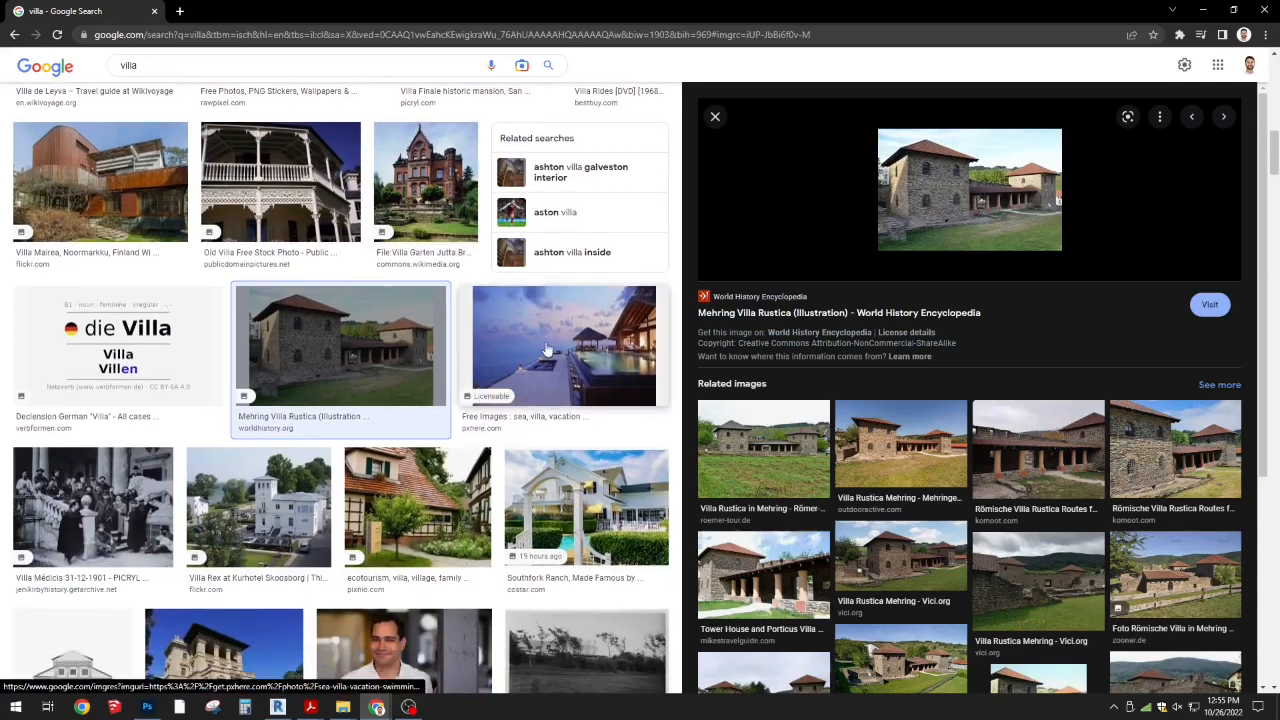
left_click(455, 512)
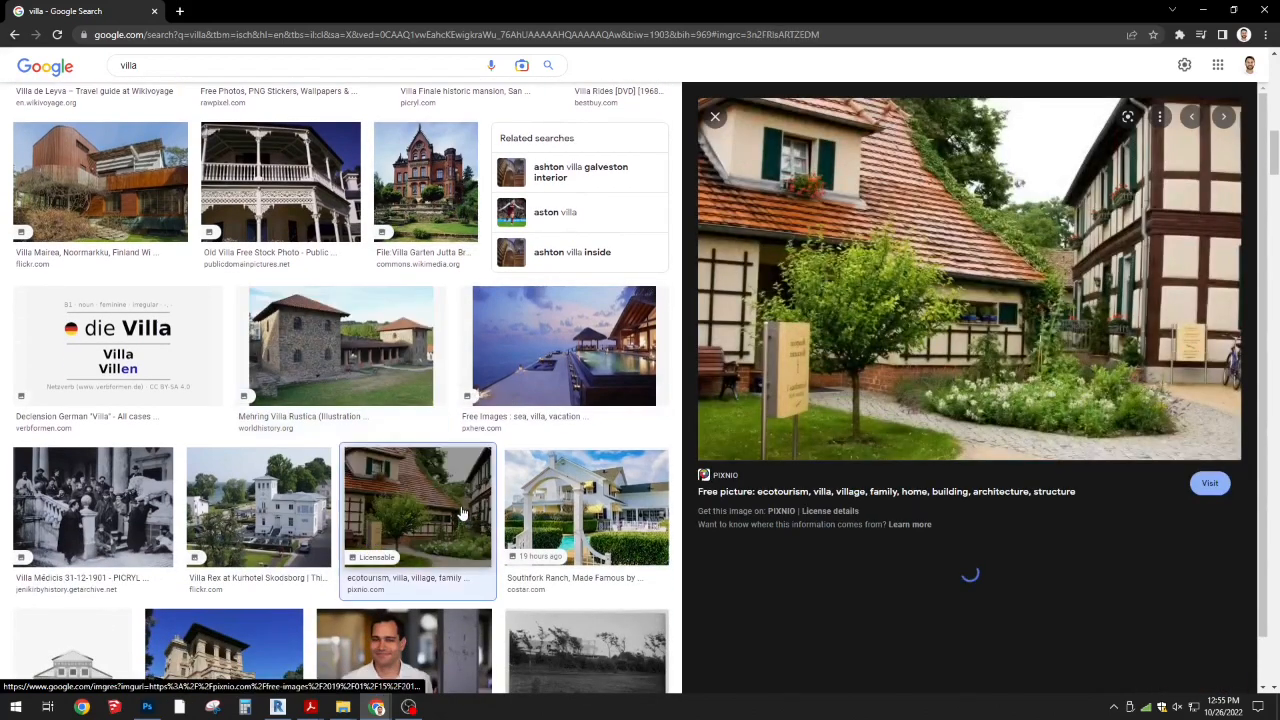
left_click(578, 348)
scroll(512, 385, "down", 3)
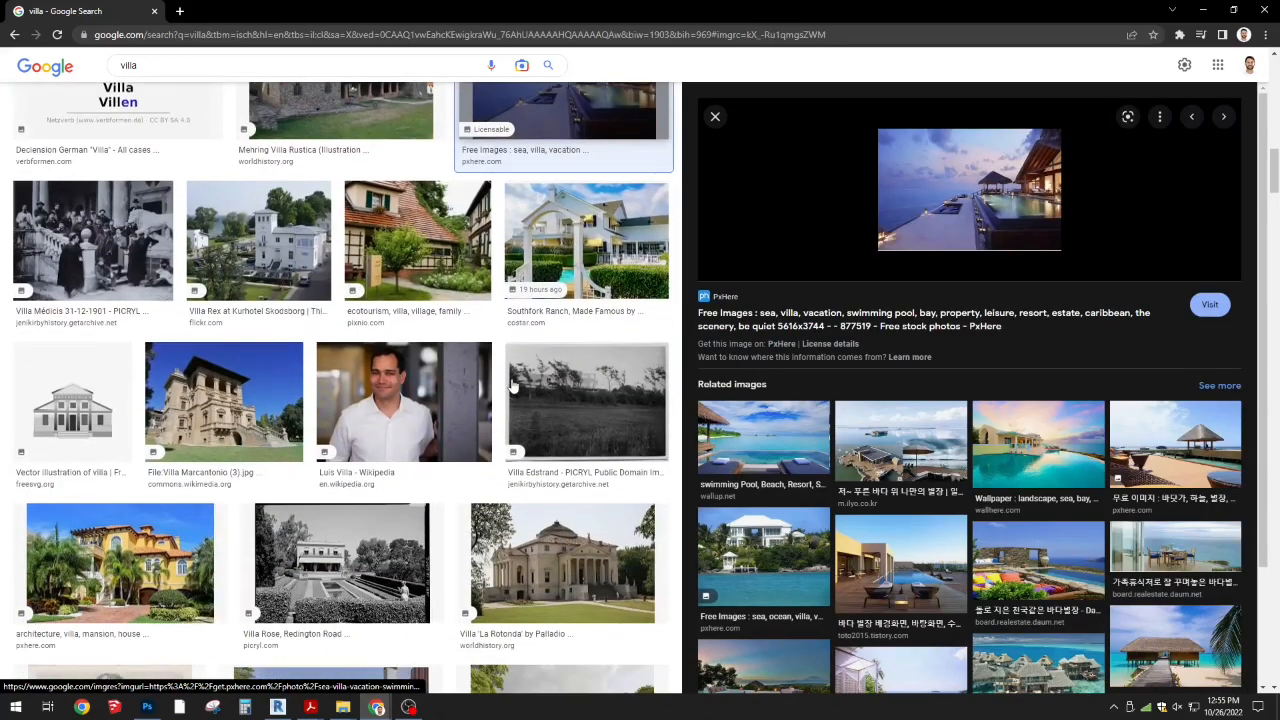
scroll(512, 385, "down", 4)
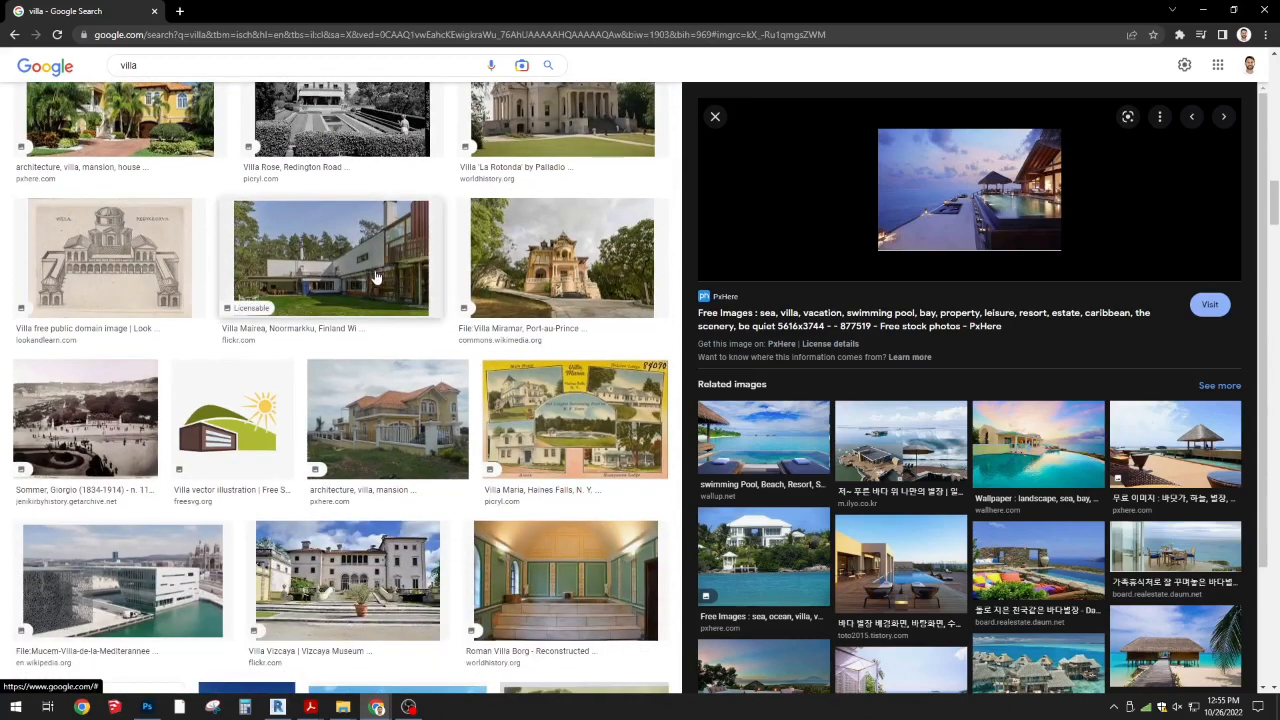
left_click(398, 428)
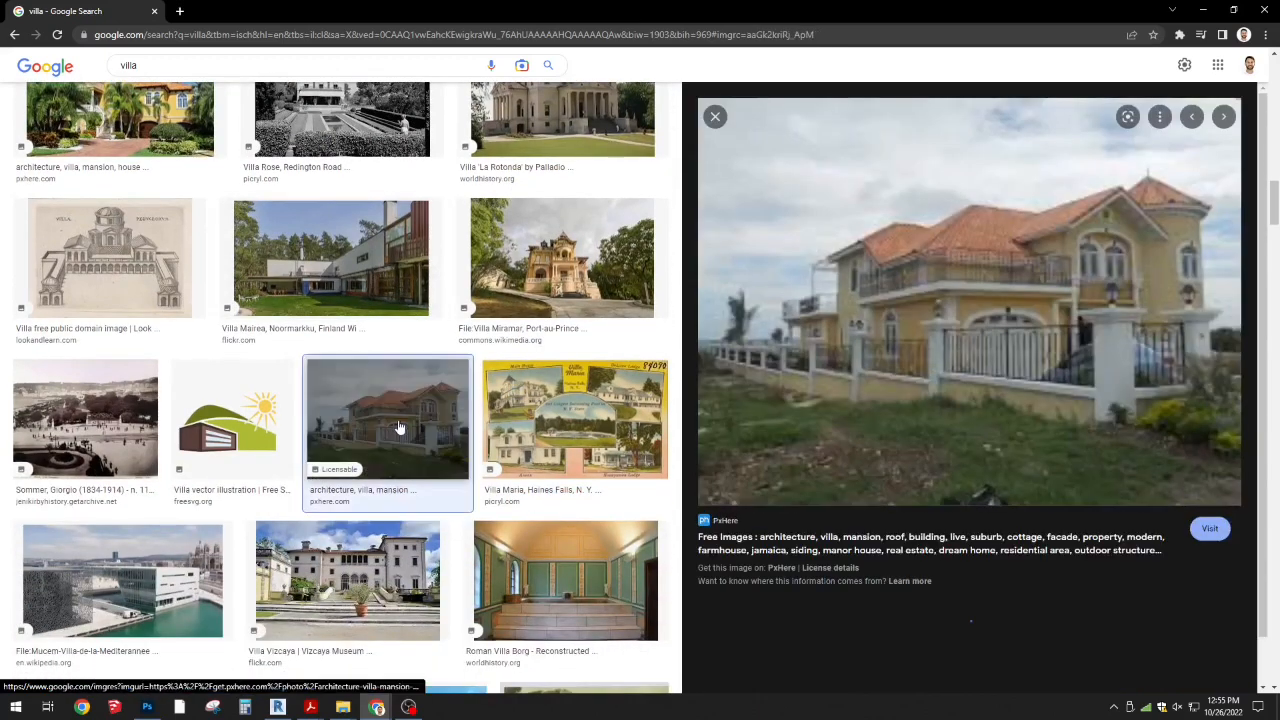
left_click(418, 582)
scroll(522, 325, "down", 3)
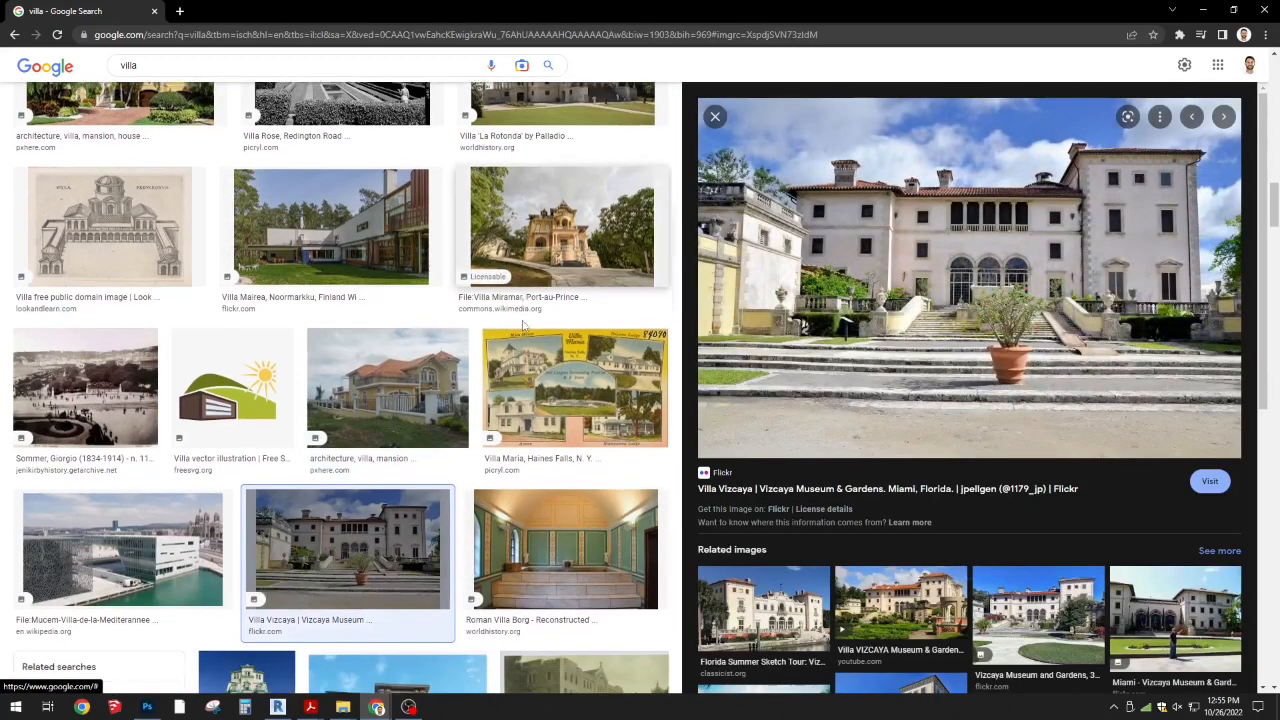
scroll(522, 325, "down", 3)
left_click(308, 372)
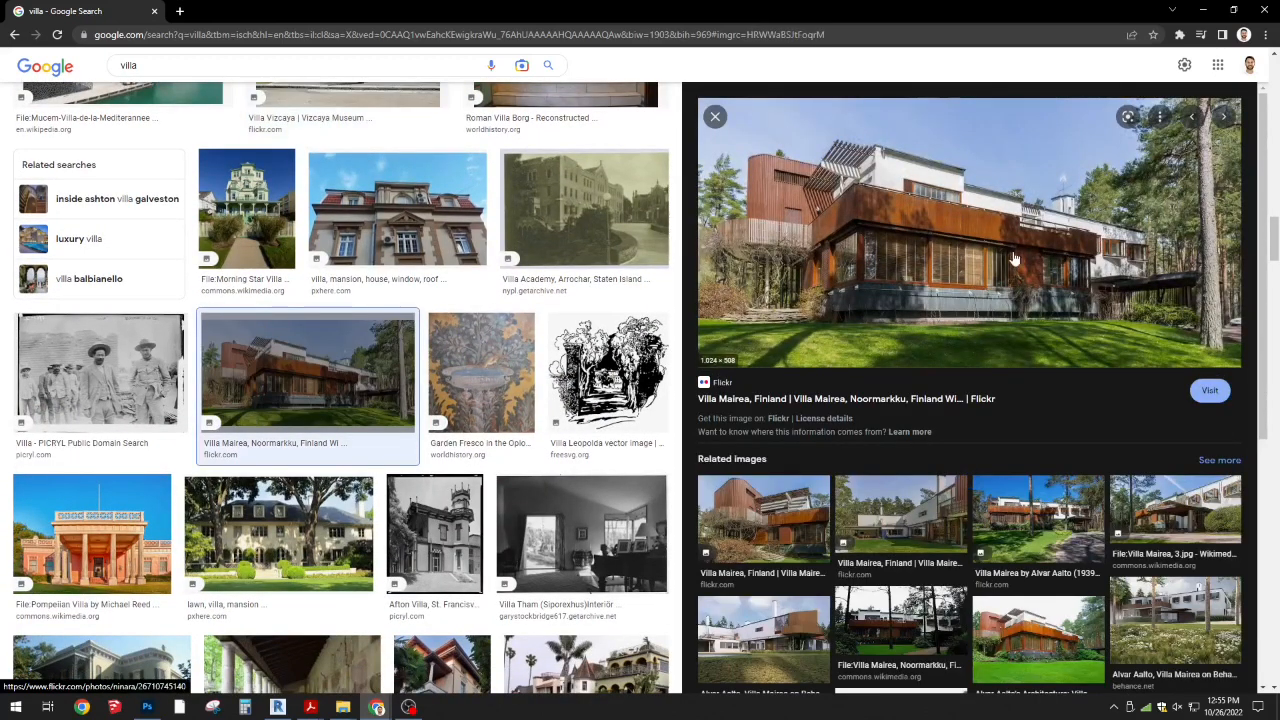
scroll(423, 346, "down", 6)
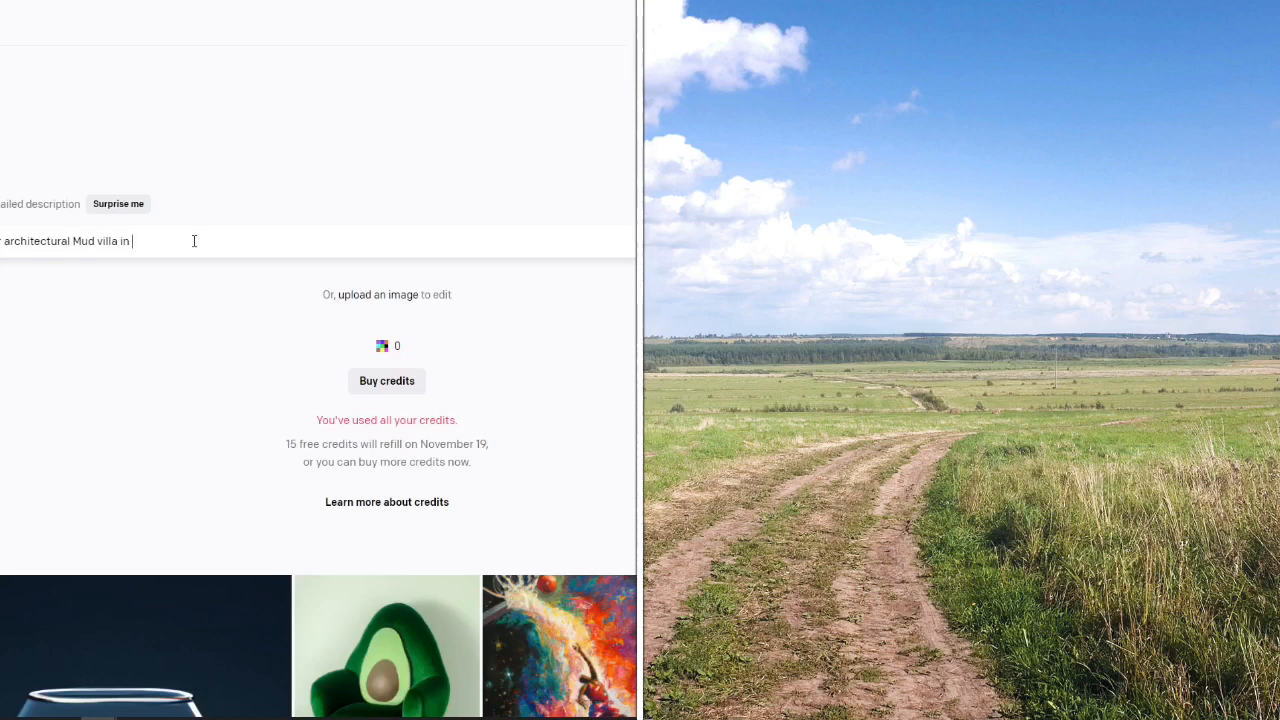
- Back in the DALL·E prompt, extend the description with "in a prairie landscape during sunrise", correcting the spelling of prairie
type("praire landscape")
right_click(157, 242)
left_click(180, 259)
type("during sunrise")
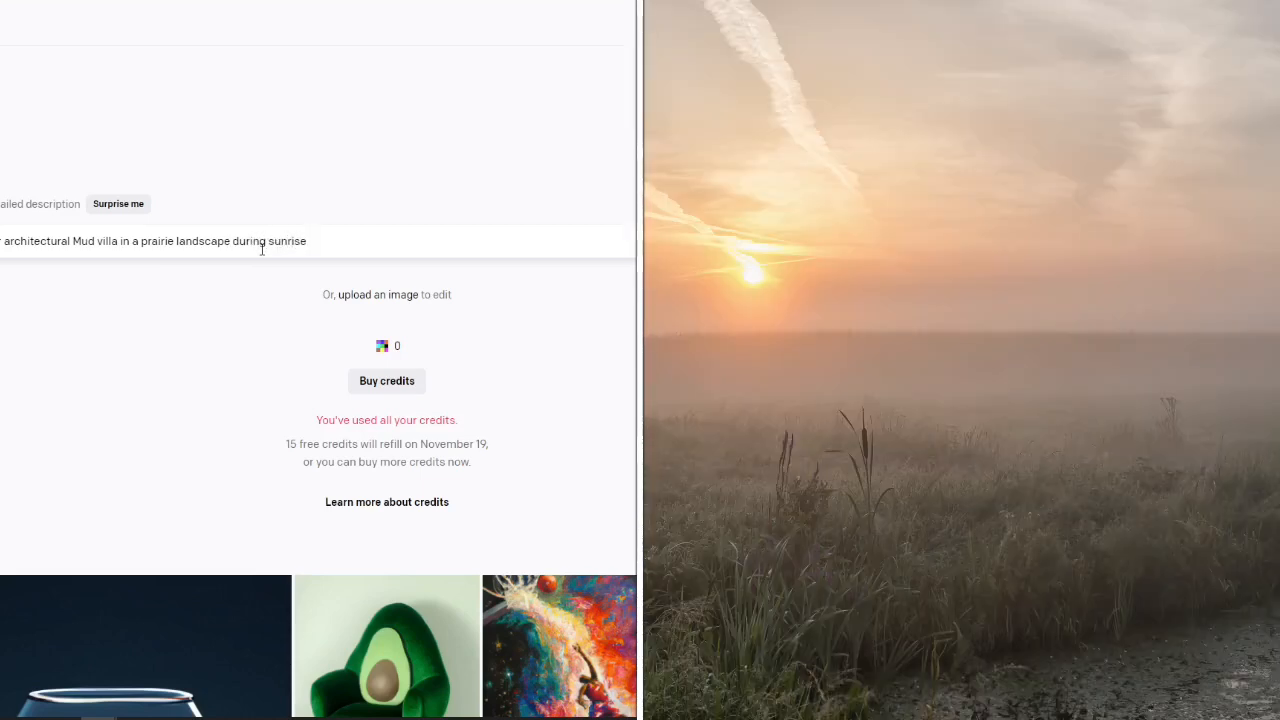
- Insert "a bright foggy" before "sunrise" in the image description
key("Left")
key("Left")
key("Left")
key("Left")
key("Left")
key("Left")
key("Left")
type("a bright")
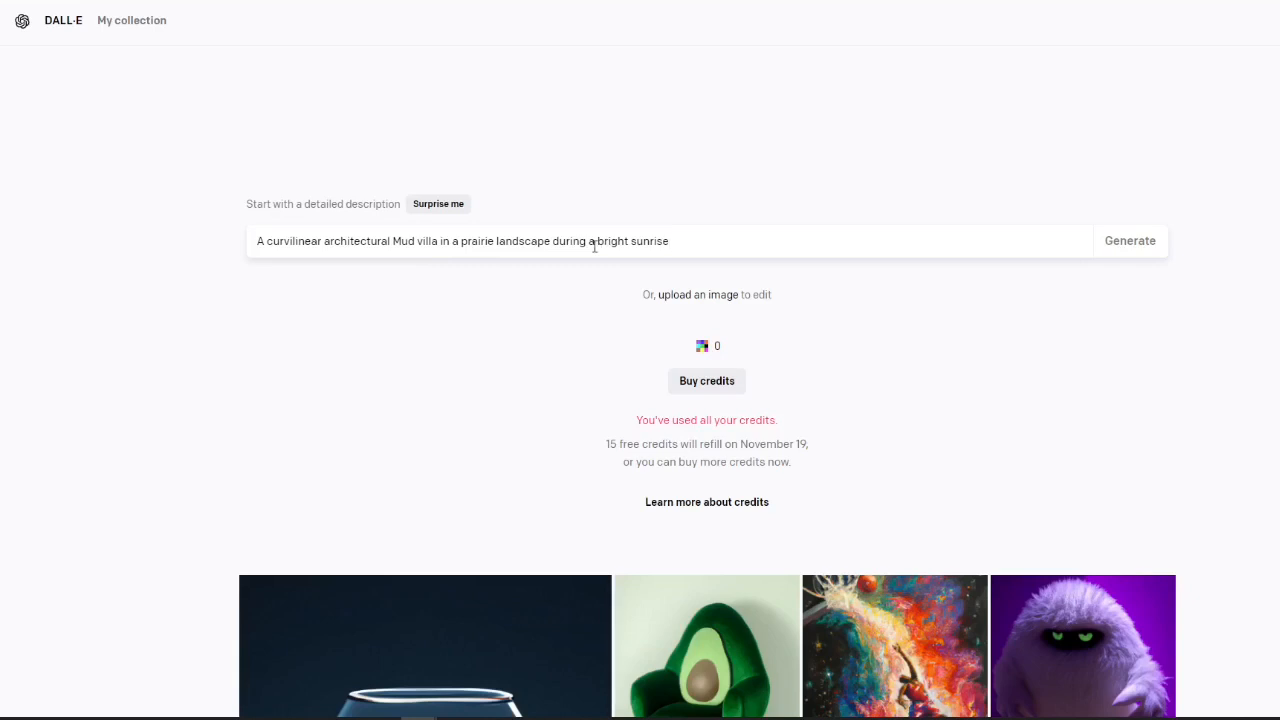
left_click(632, 244)
type("ght foggy")
left_click(401, 241)
left_click_drag(488, 241, 589, 241)
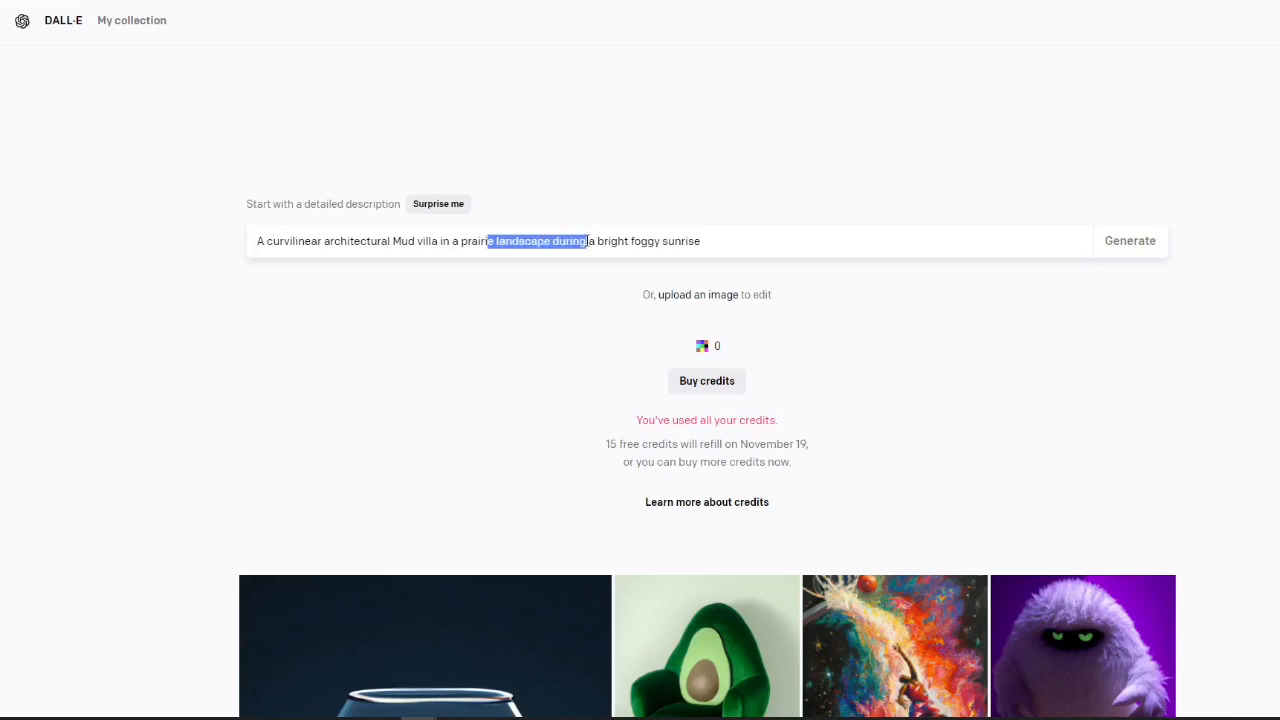
left_click(600, 241)
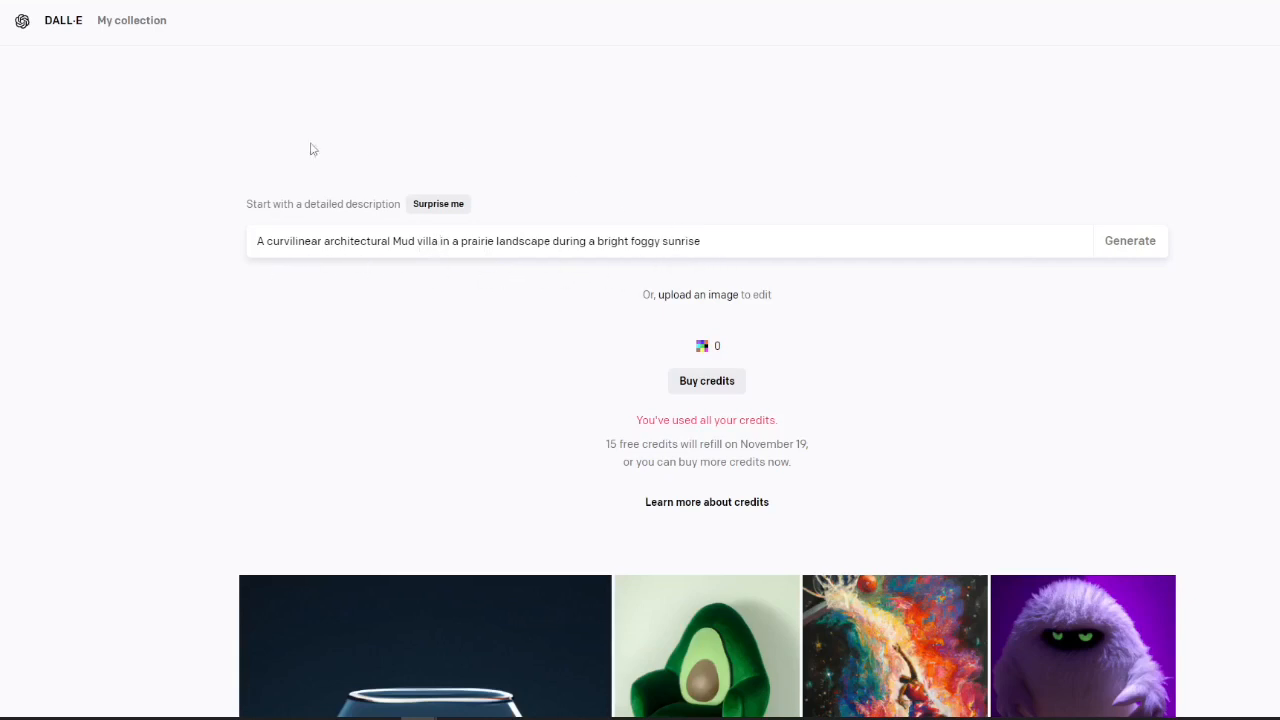
double_click(404, 241)
left_click(451, 277)
- Insert "with artificial accent lighting" after "villa" and "with a pond" after "landscape" in the image description
left_click(440, 243)
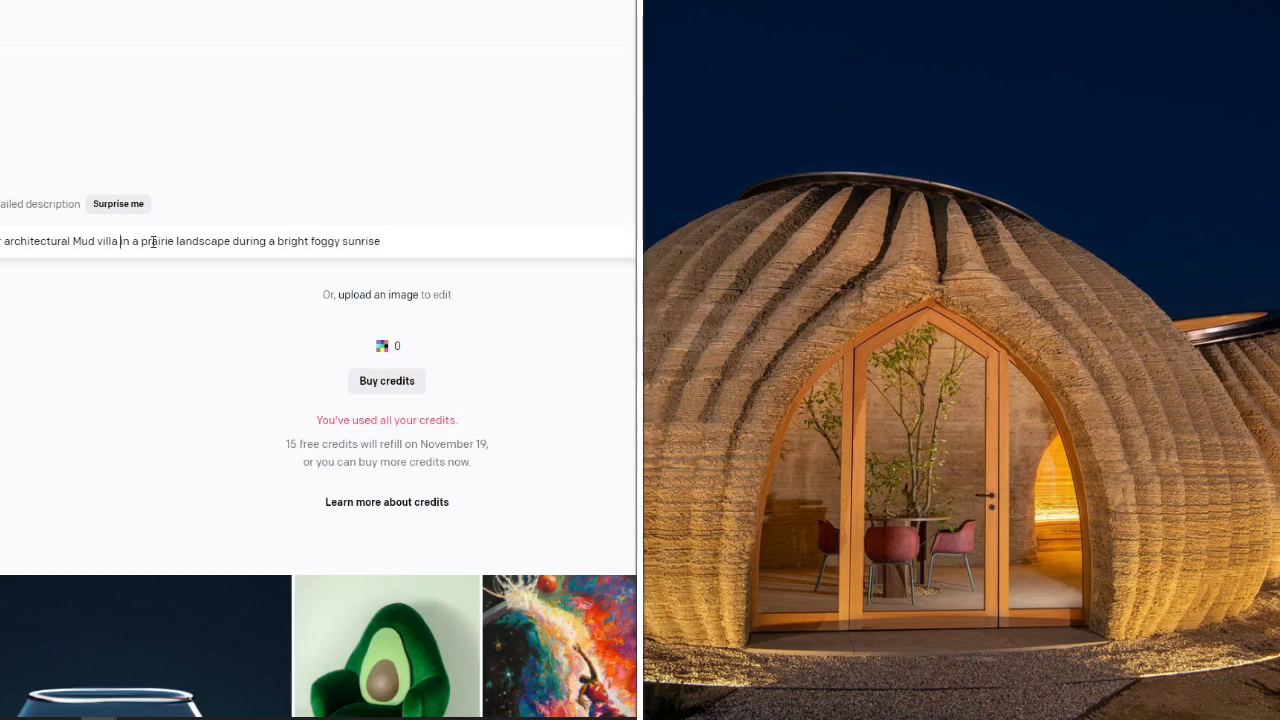
type("with a ")
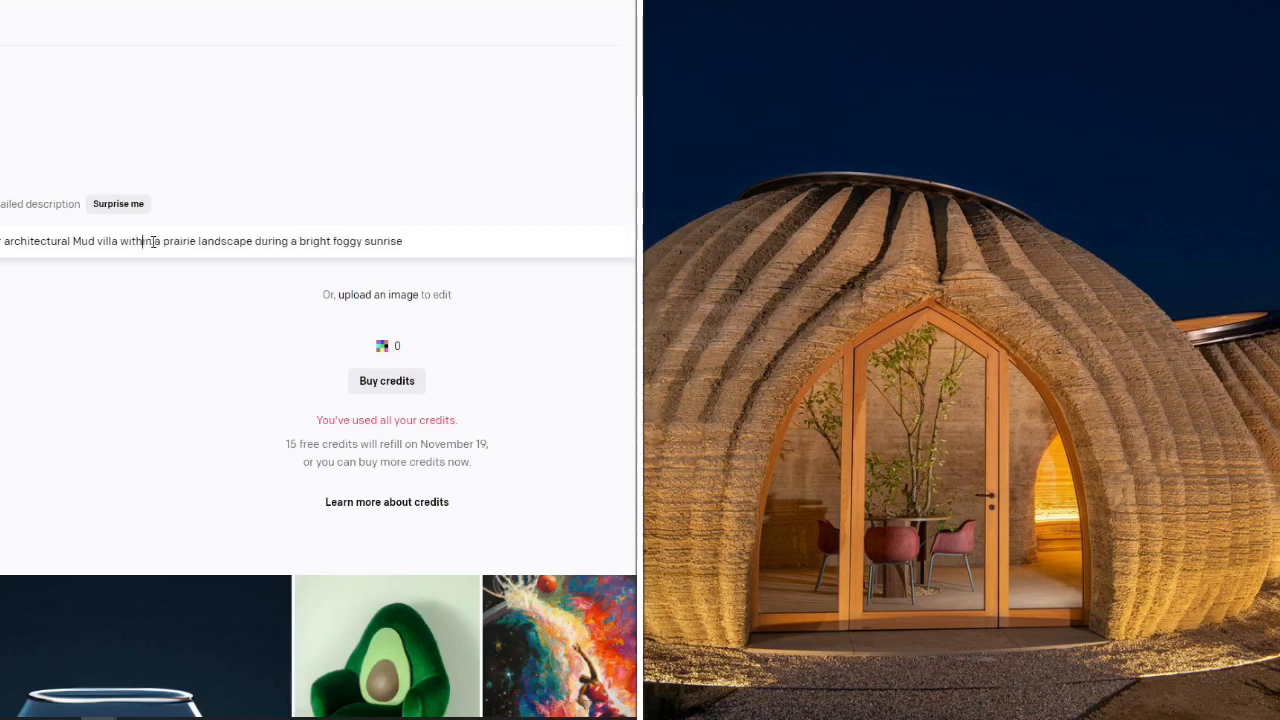
type("rtificial li")
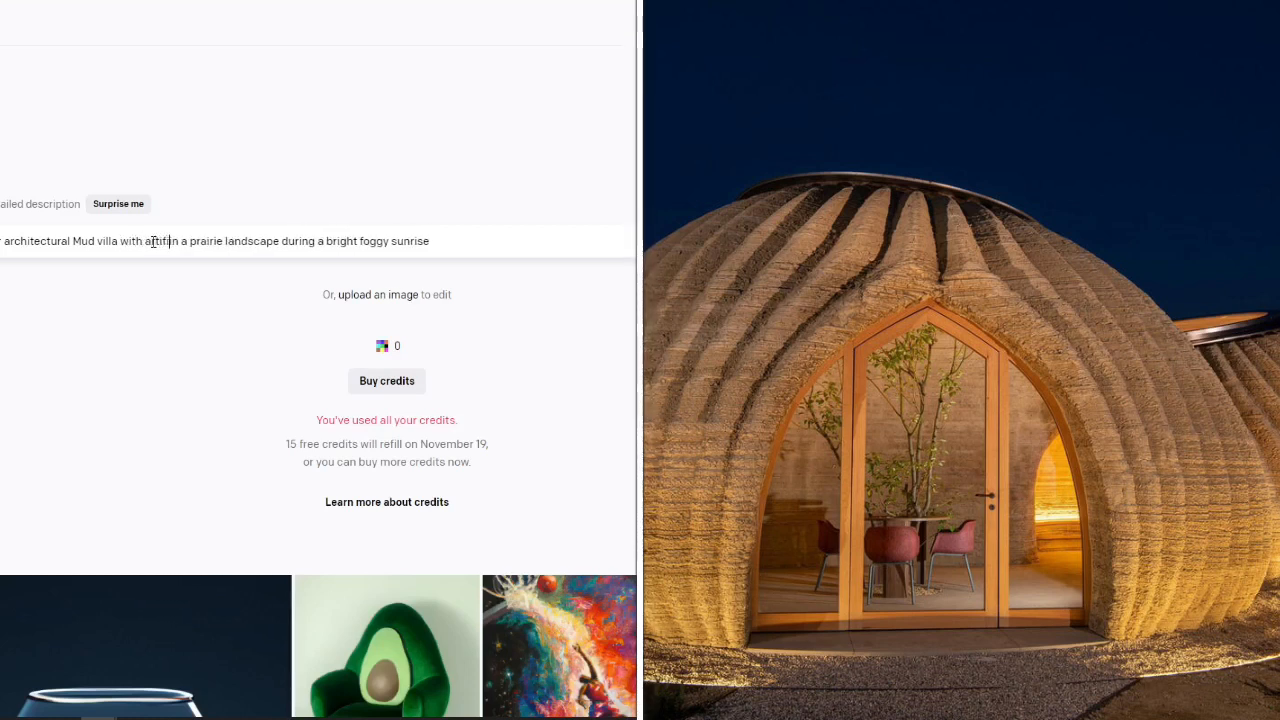
type("ghting")
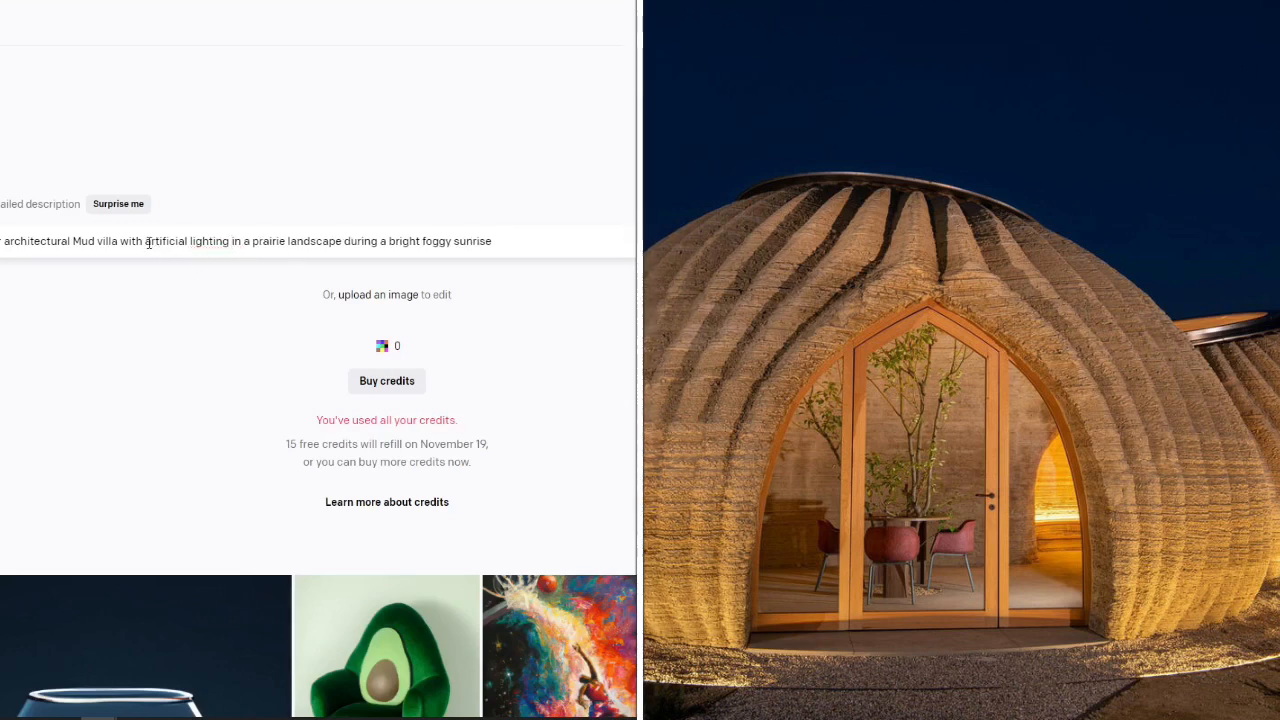
double_click(152, 241)
left_click_drag(209, 245, 210, 243)
left_click(208, 240)
type("accent")
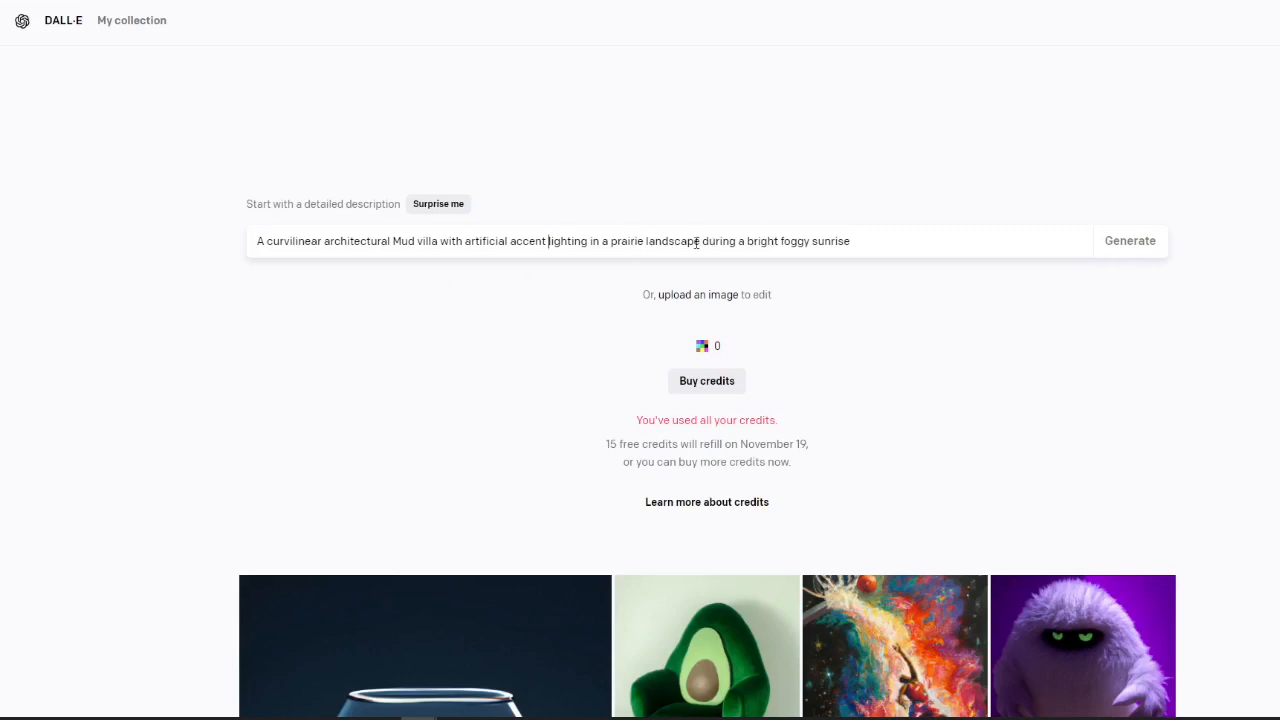
type("with a pon")
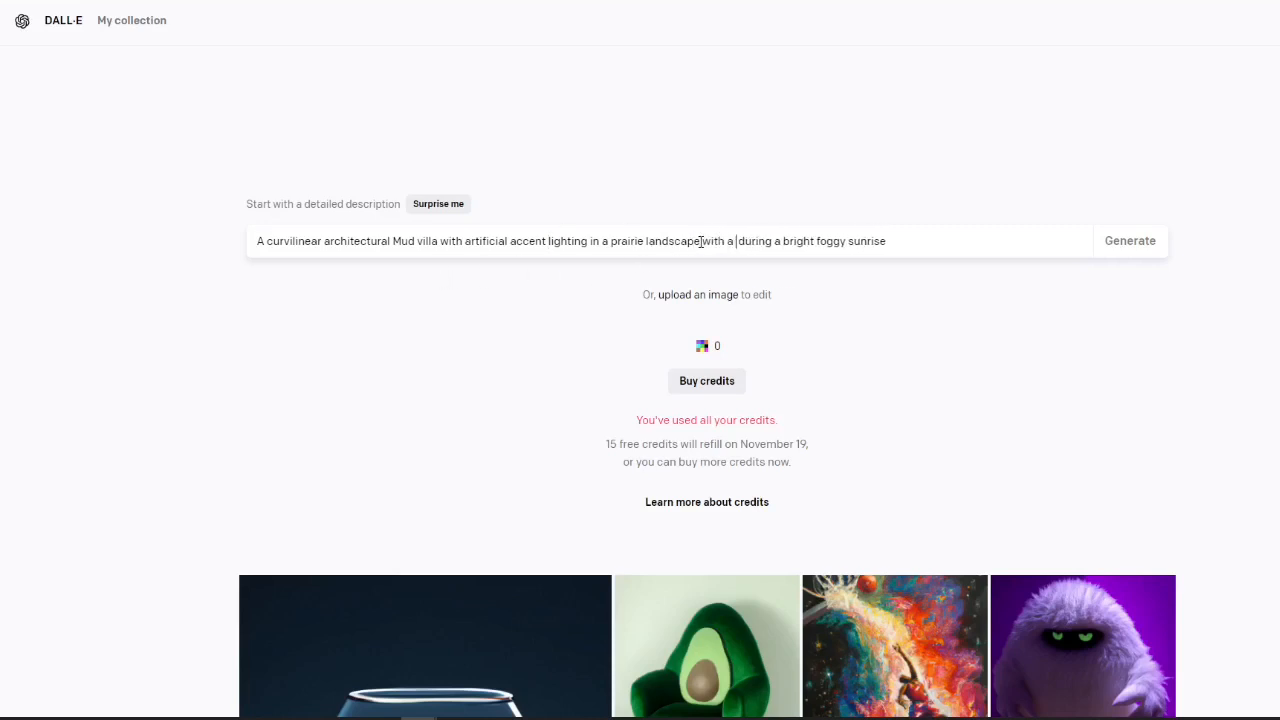
type("d")
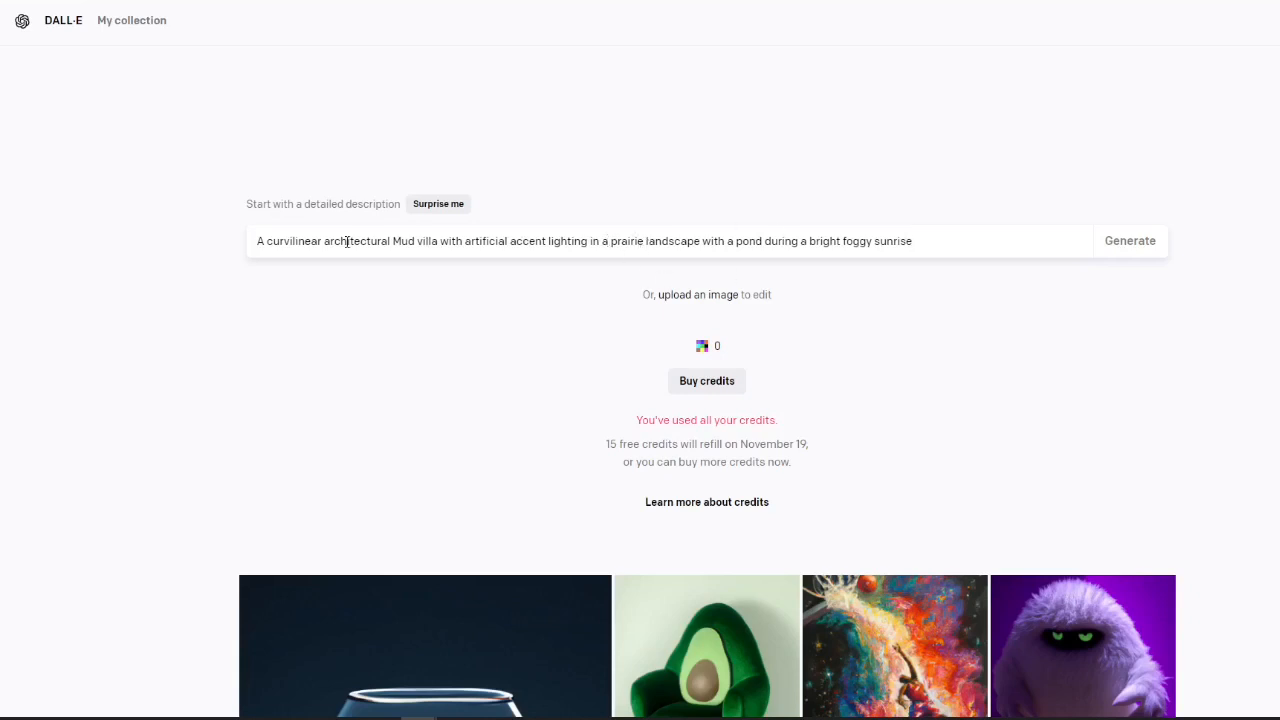
left_click_drag(257, 241, 940, 245)
left_click(942, 242)
- Change "a prairie landscape" to "an African prairie landscape" in the description and generate the images
left_click(612, 245)
double_click(627, 241)
left_click(614, 241)
type("n A")
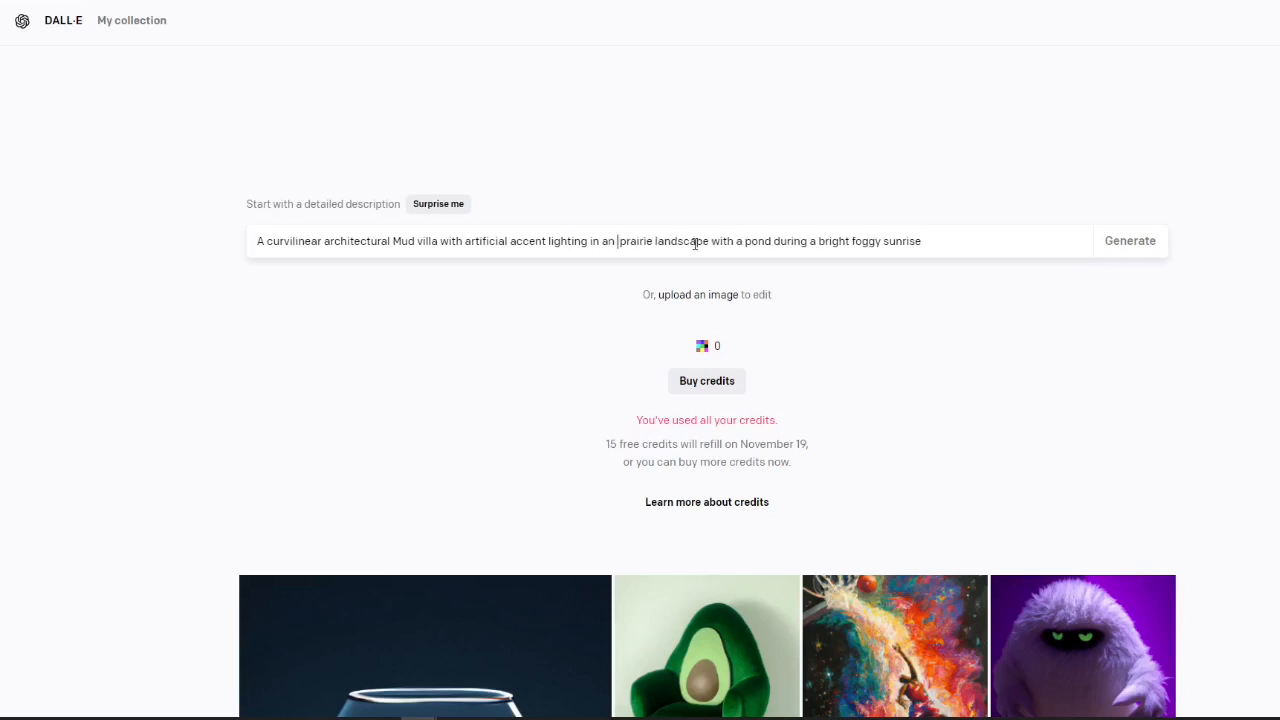
type("frican")
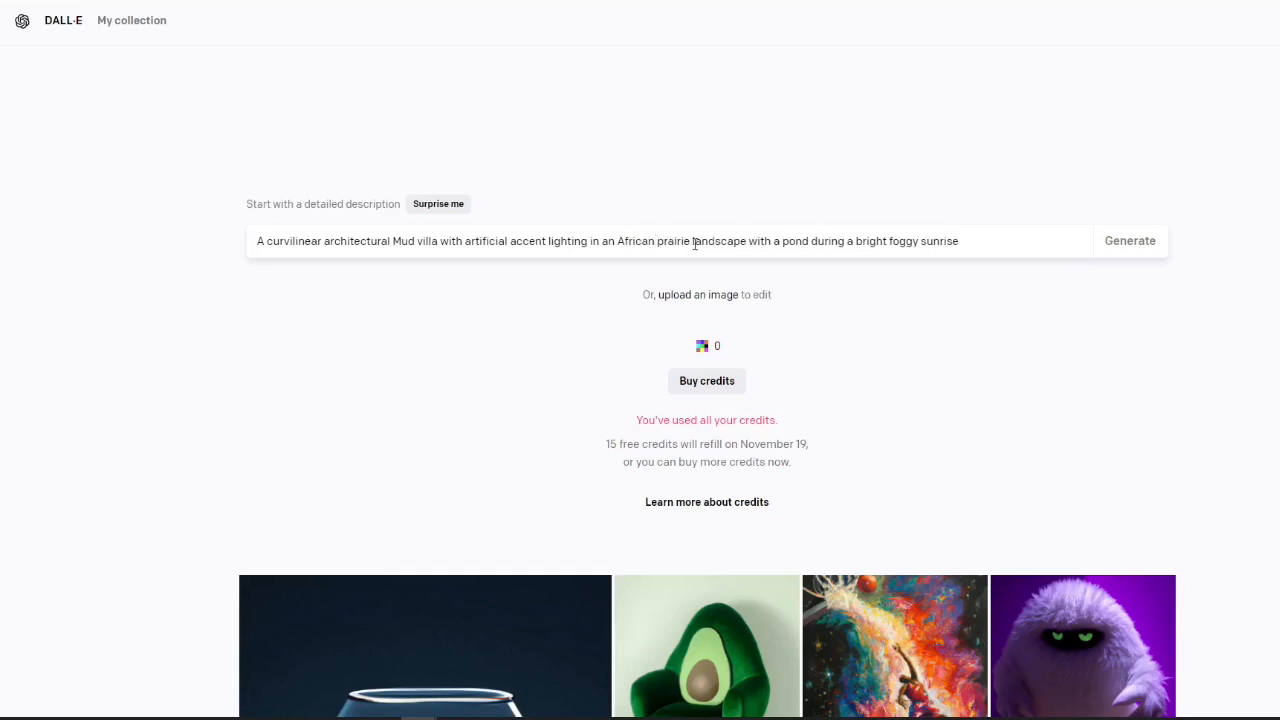
left_click(963, 242)
left_click(1149, 244)
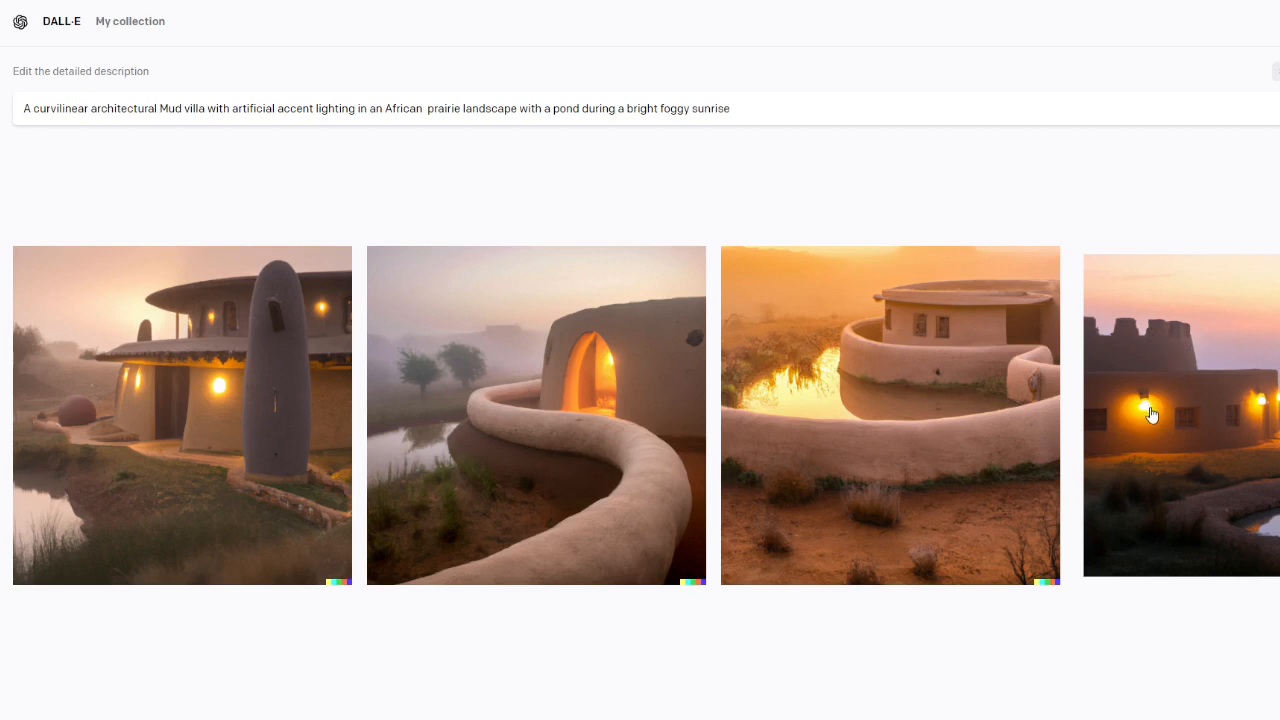
- View the generated villa with the winding wall and the one with the tall rounded tower at full size, returning to the results
left_click(587, 382)
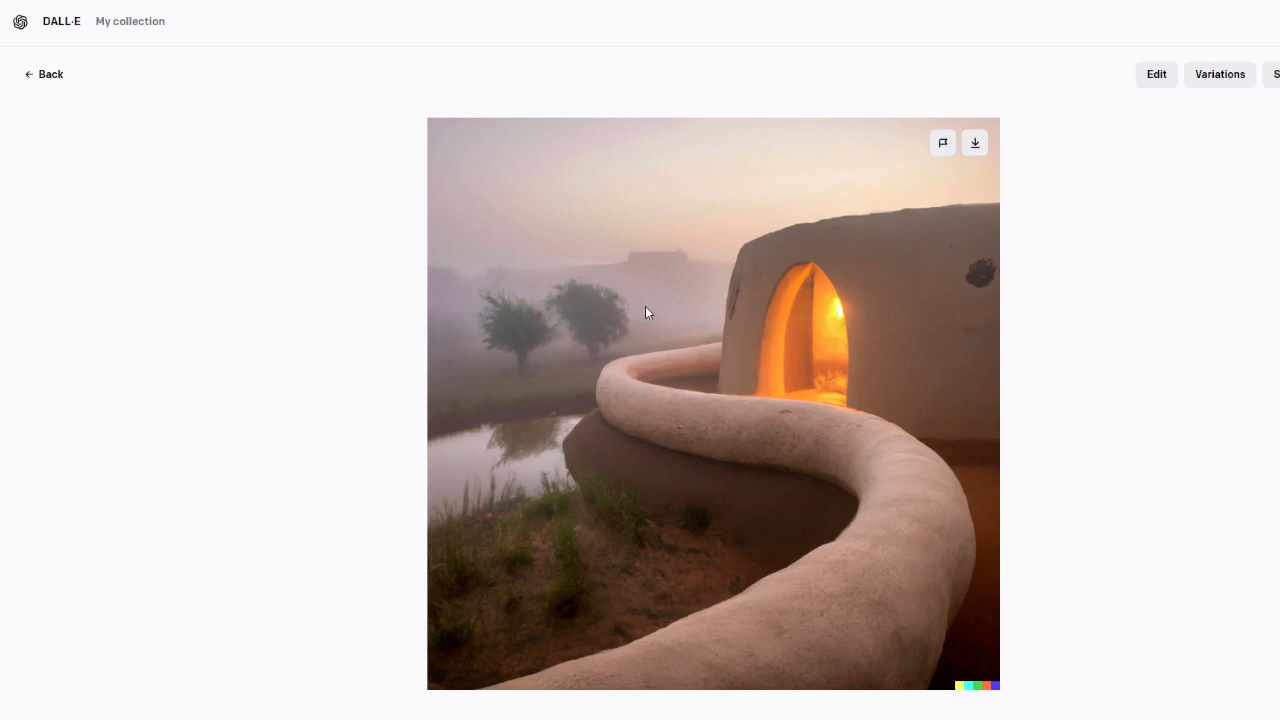
left_click(52, 74)
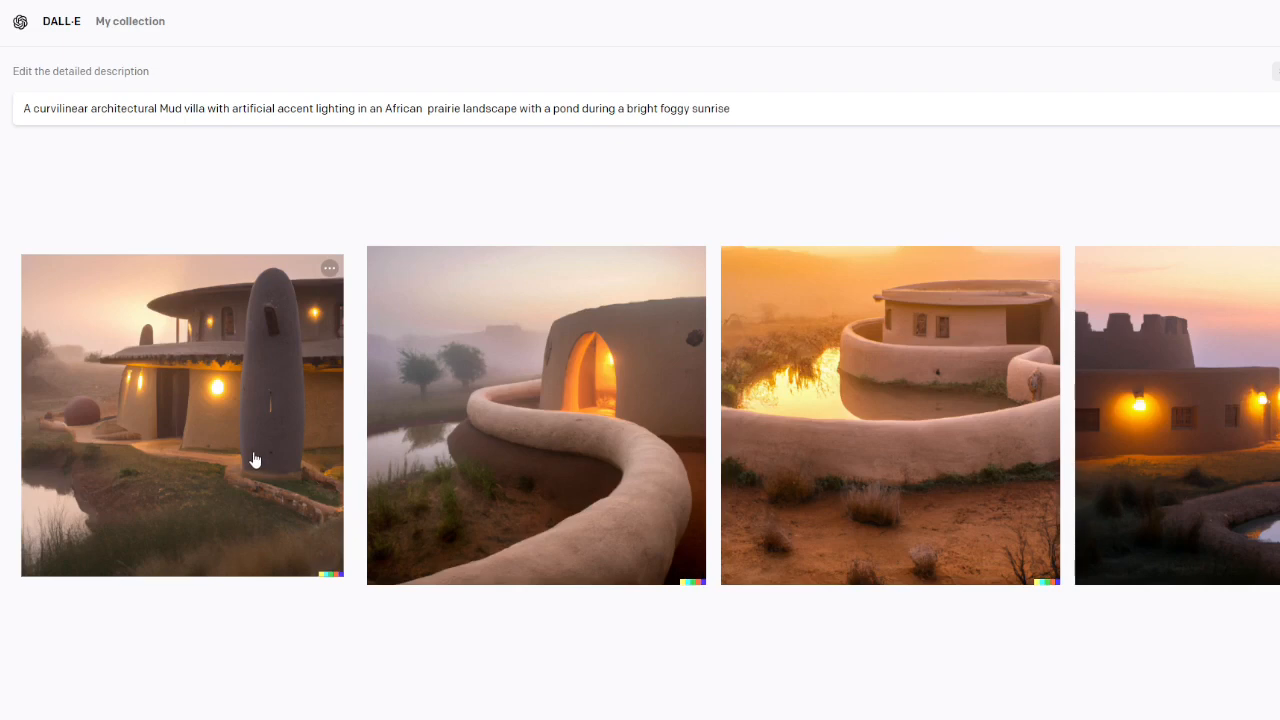
left_click(216, 394)
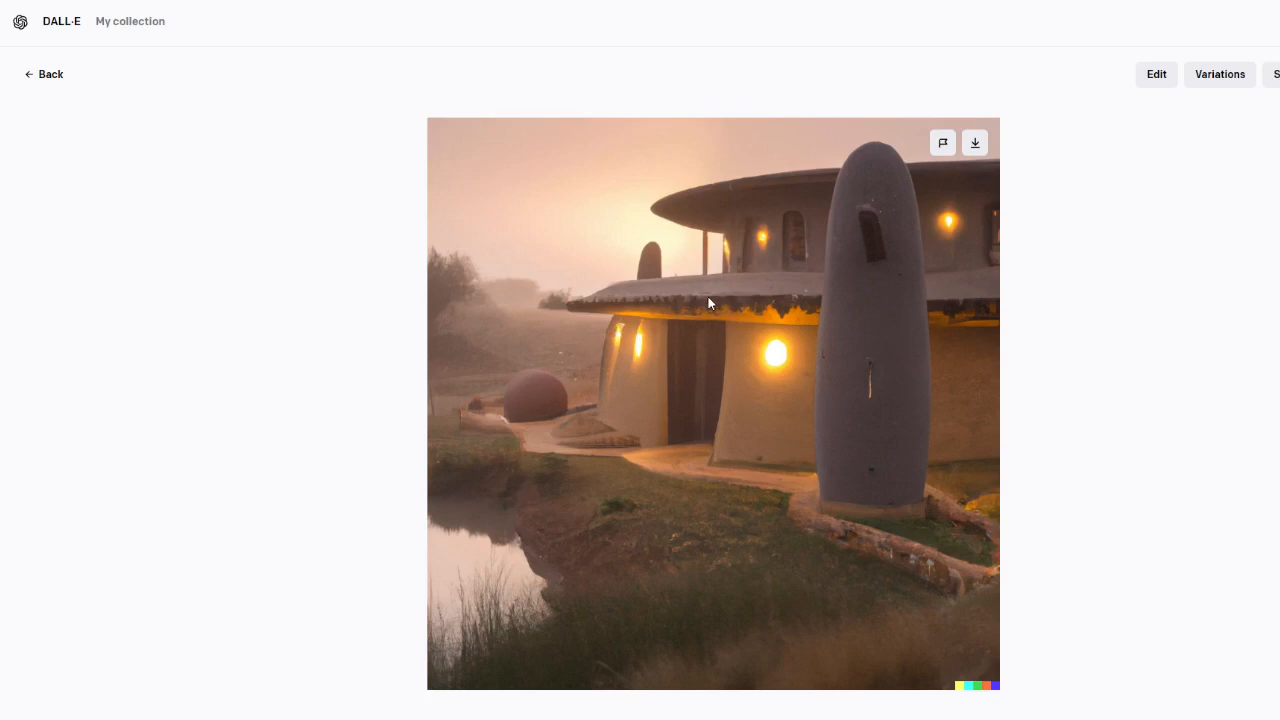
left_click(46, 75)
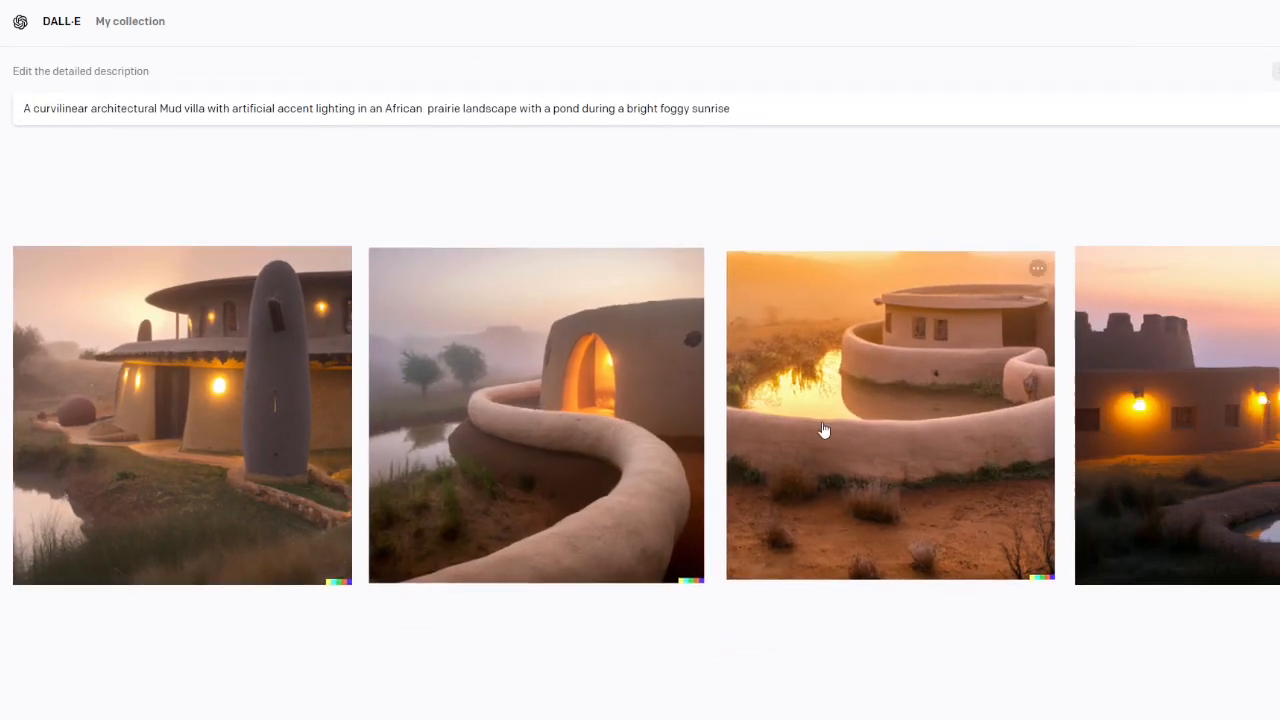
- View the villa image with the winding wall at full size, open it for editing, and return to the results
left_click(617, 430)
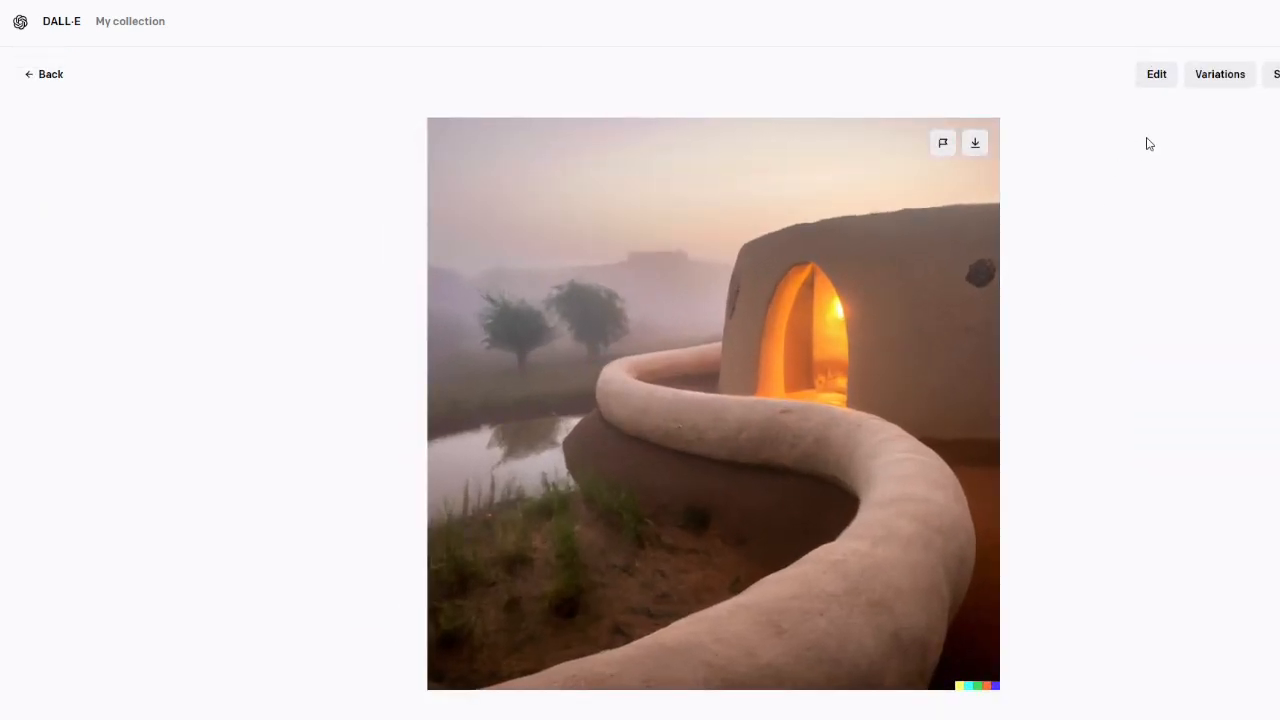
left_click(1157, 76)
left_click(29, 76)
left_click(48, 74)
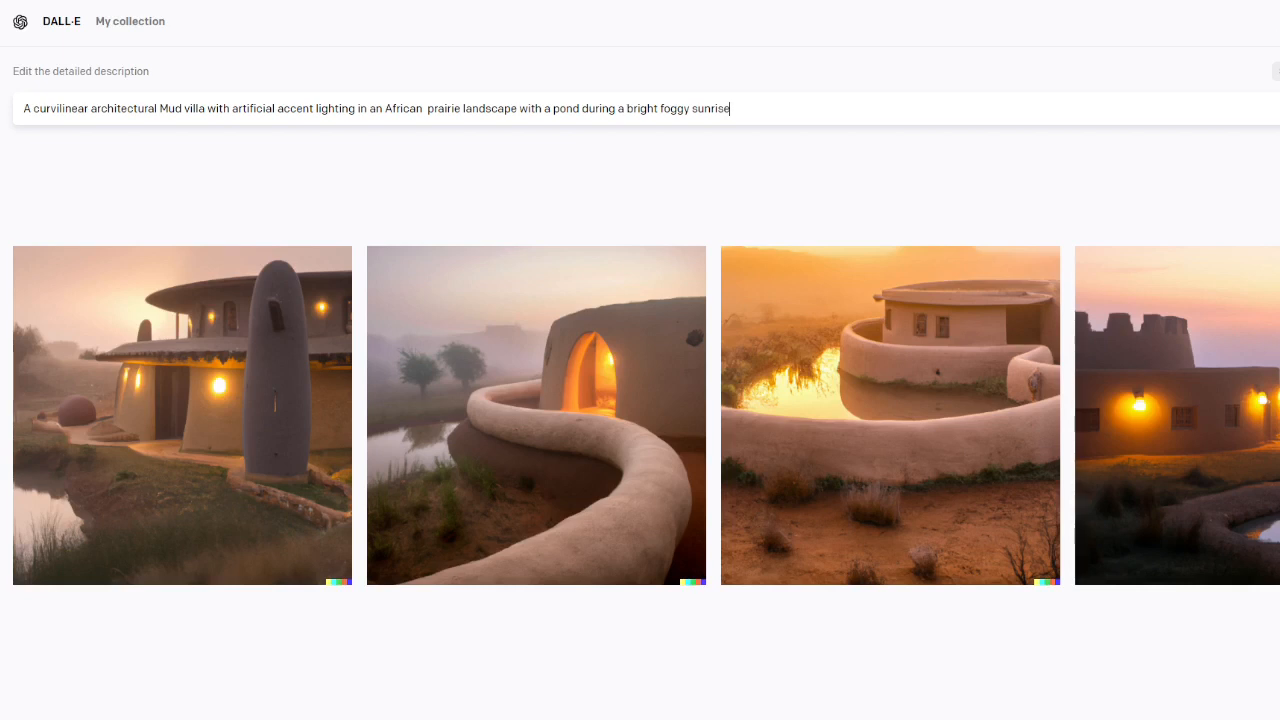
- Browse the history of recent generations alongside the current villa results and hide it again
left_click(1265, 71)
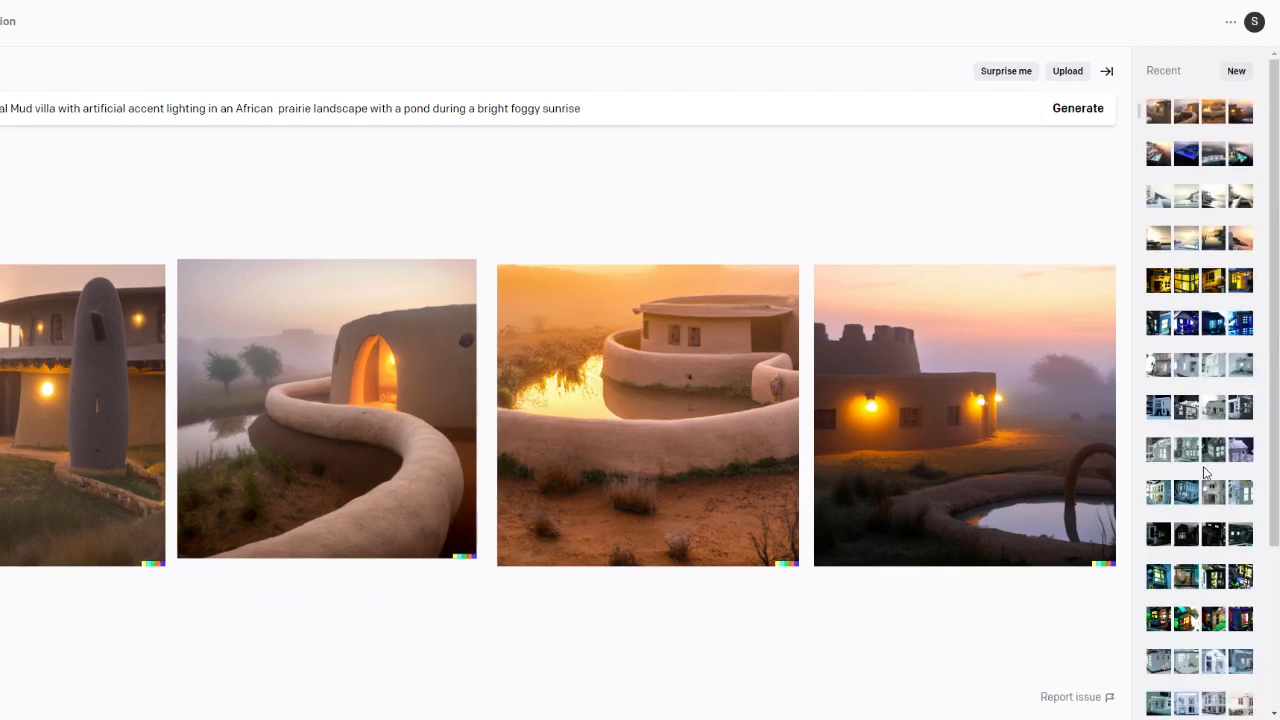
scroll(1206, 473, "down", 1)
scroll(1206, 473, "down", 5)
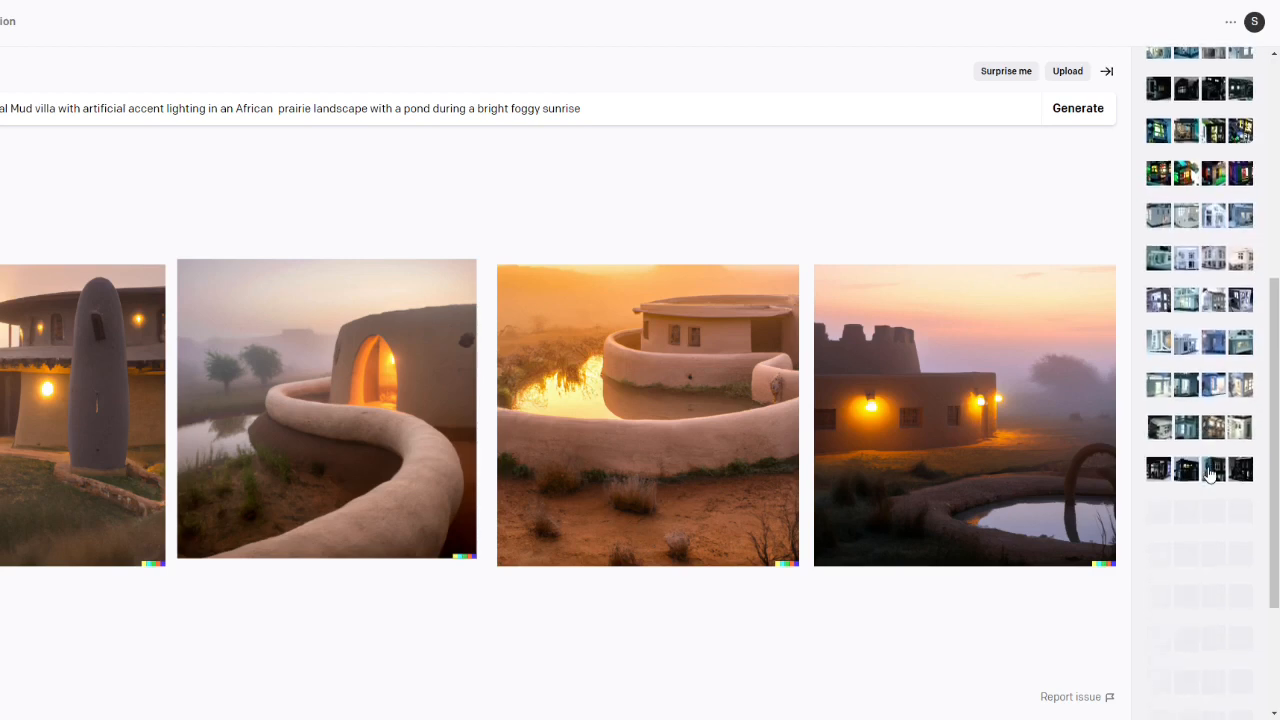
scroll(1208, 465, "down", 3)
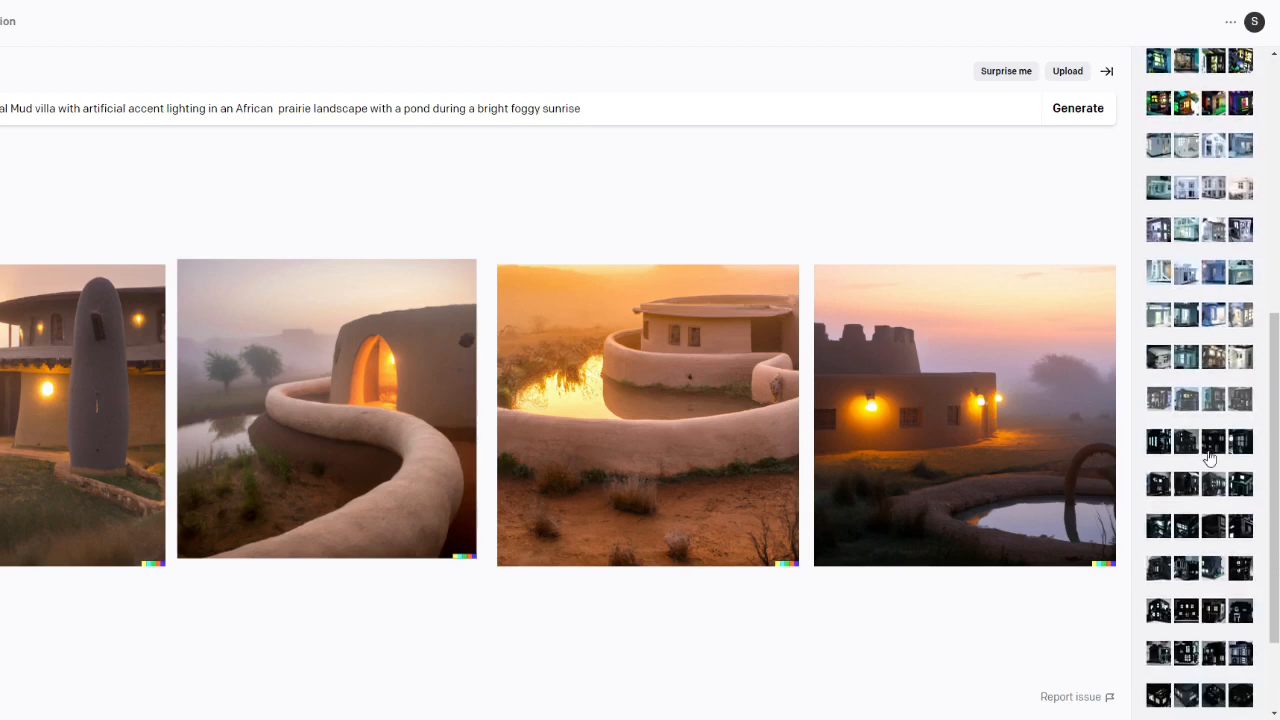
scroll(1206, 455, "up", 10)
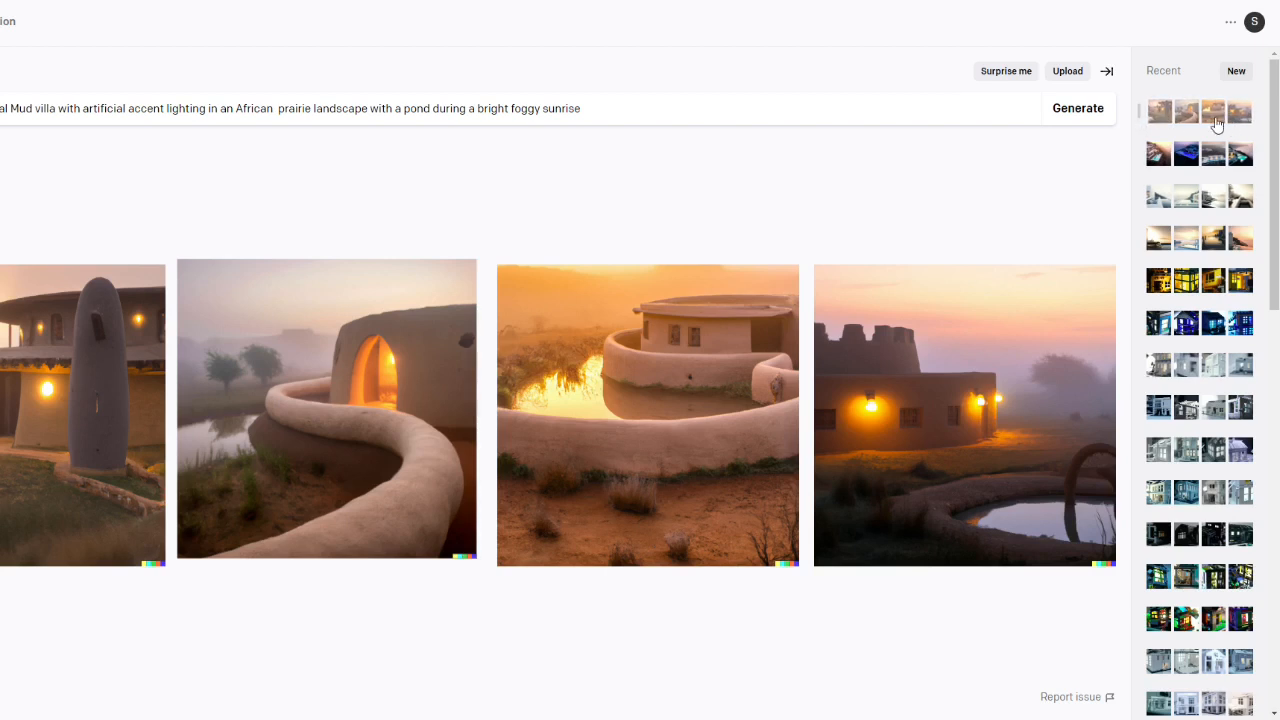
left_click(1108, 71)
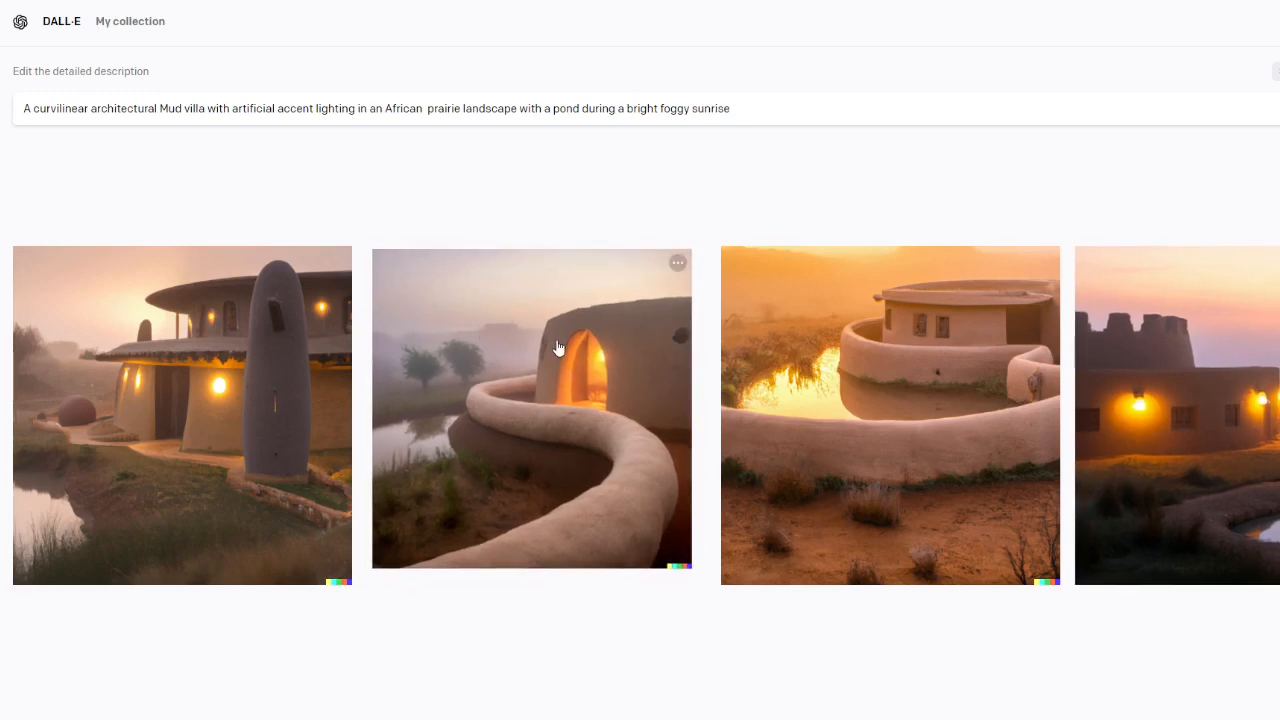
- Copy the full image description and generate variations of the villa image with the winding wall
triple_click(756, 117)
key("ctrl+c")
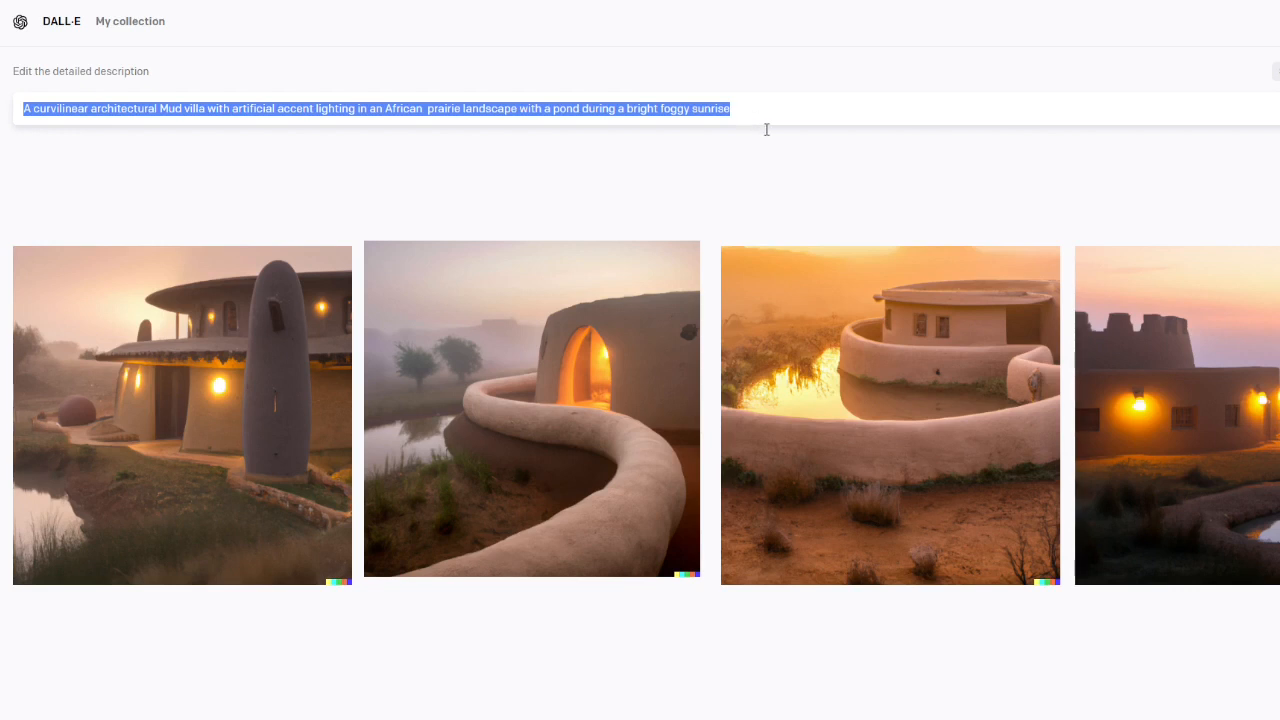
left_click(567, 349)
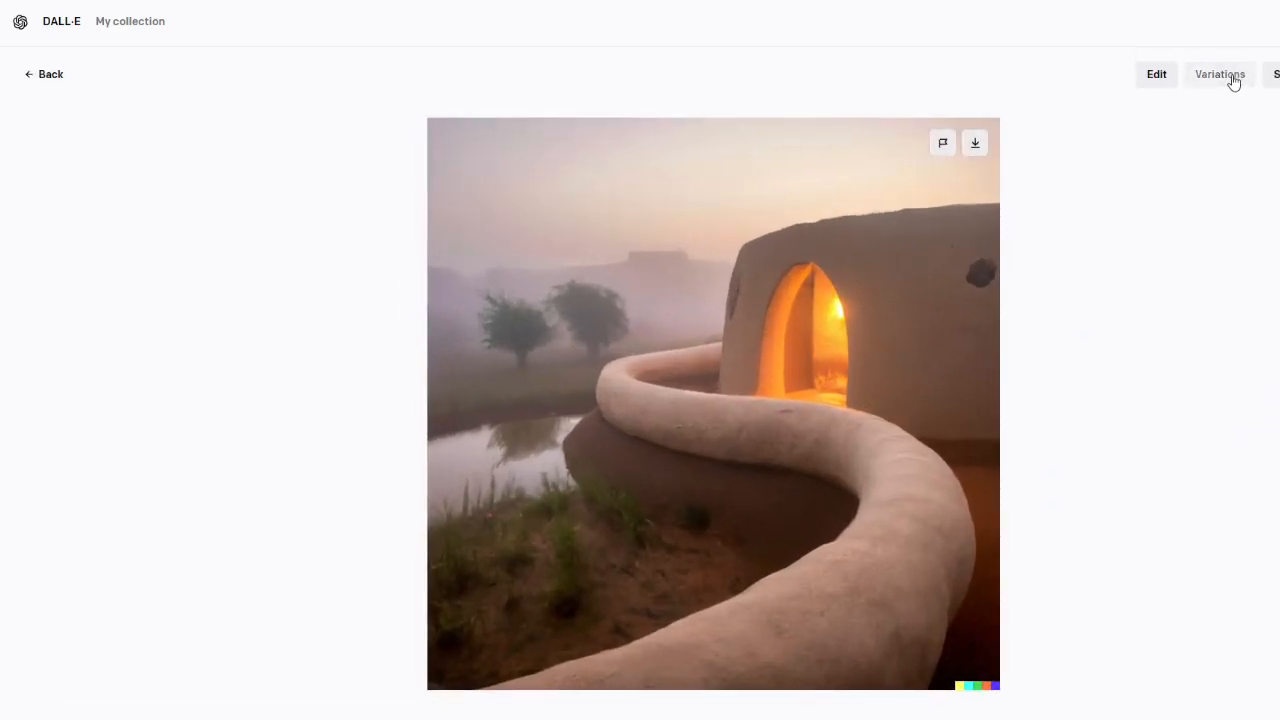
left_click(1232, 78)
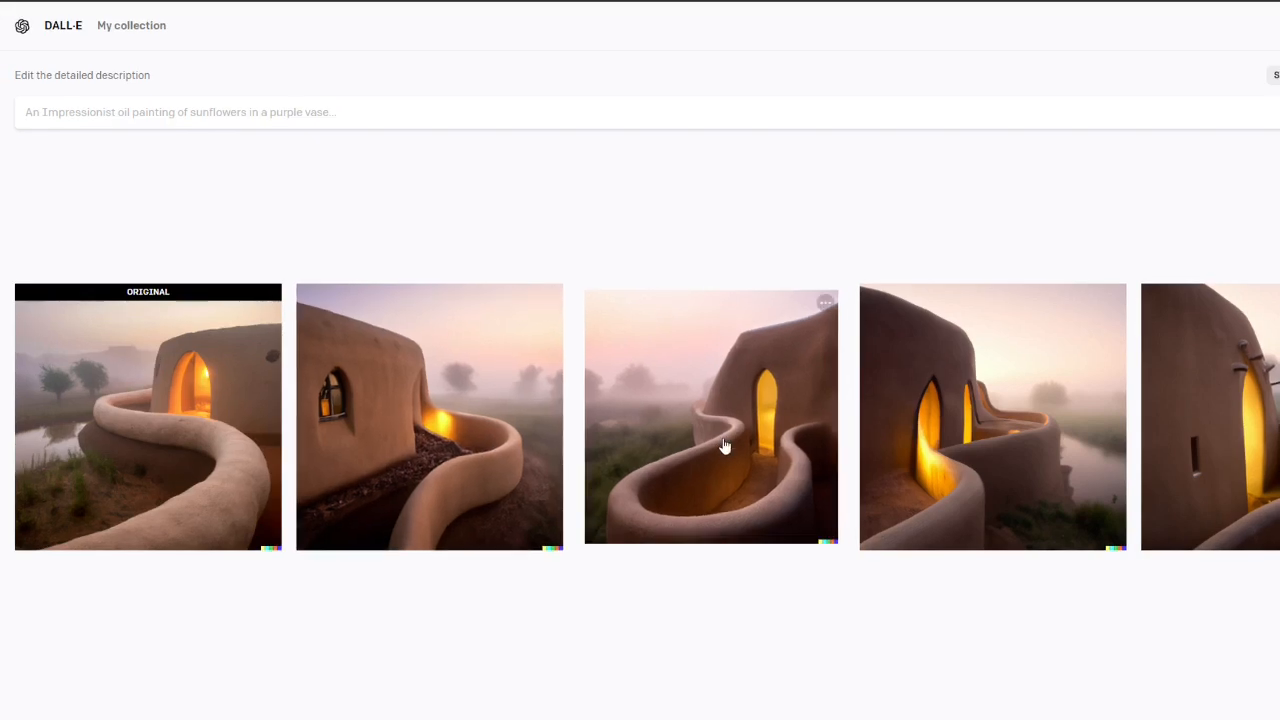
- View each of the four villa variations and the original at full size, returning to the results each time
left_click(443, 410)
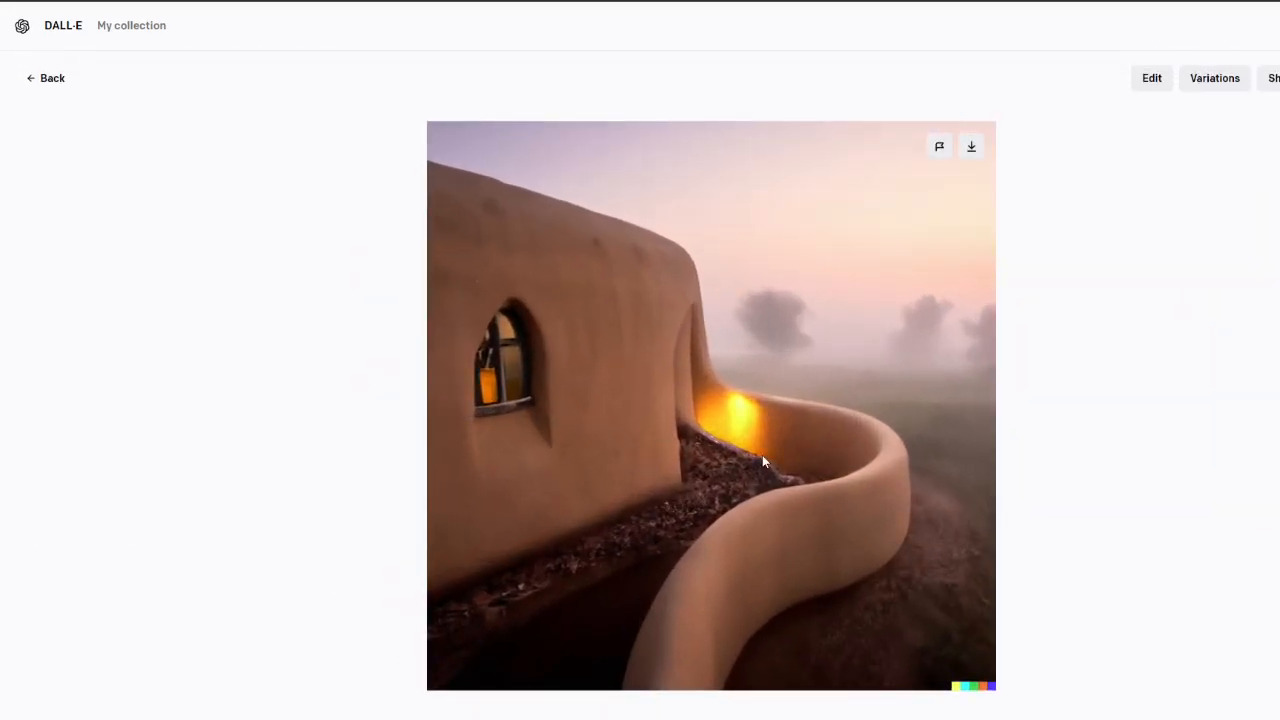
left_click(52, 79)
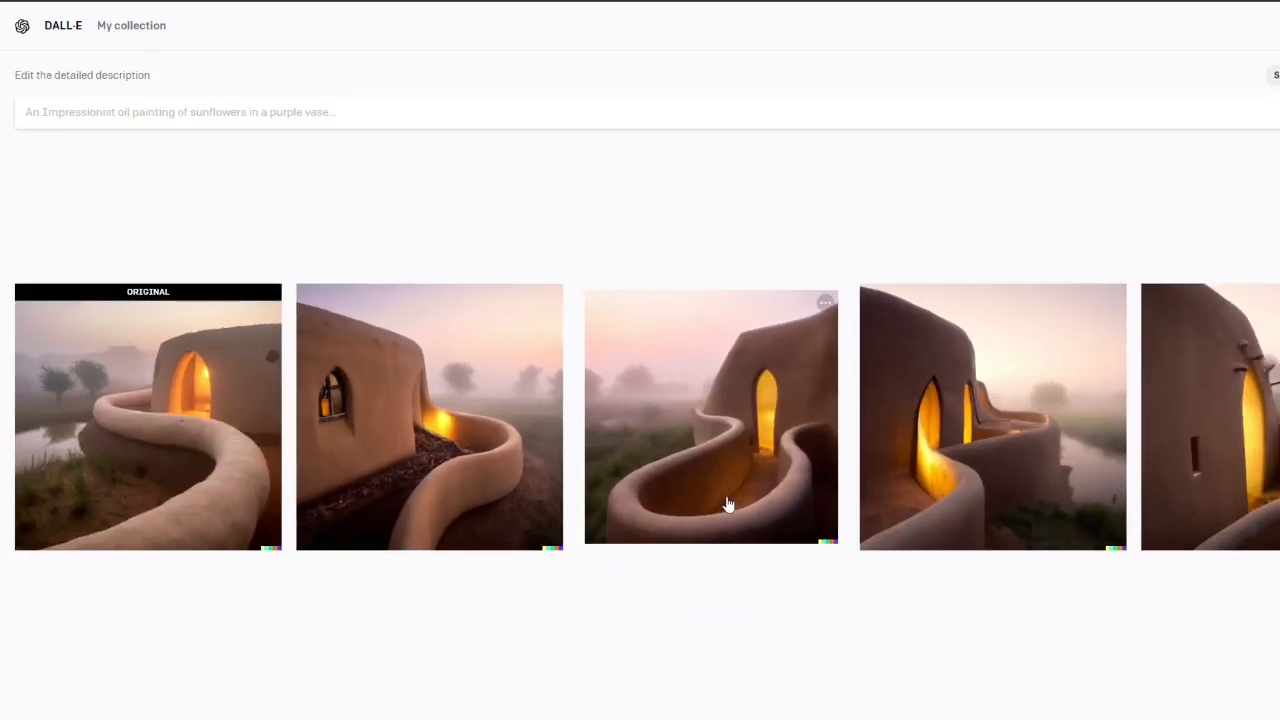
left_click(743, 452)
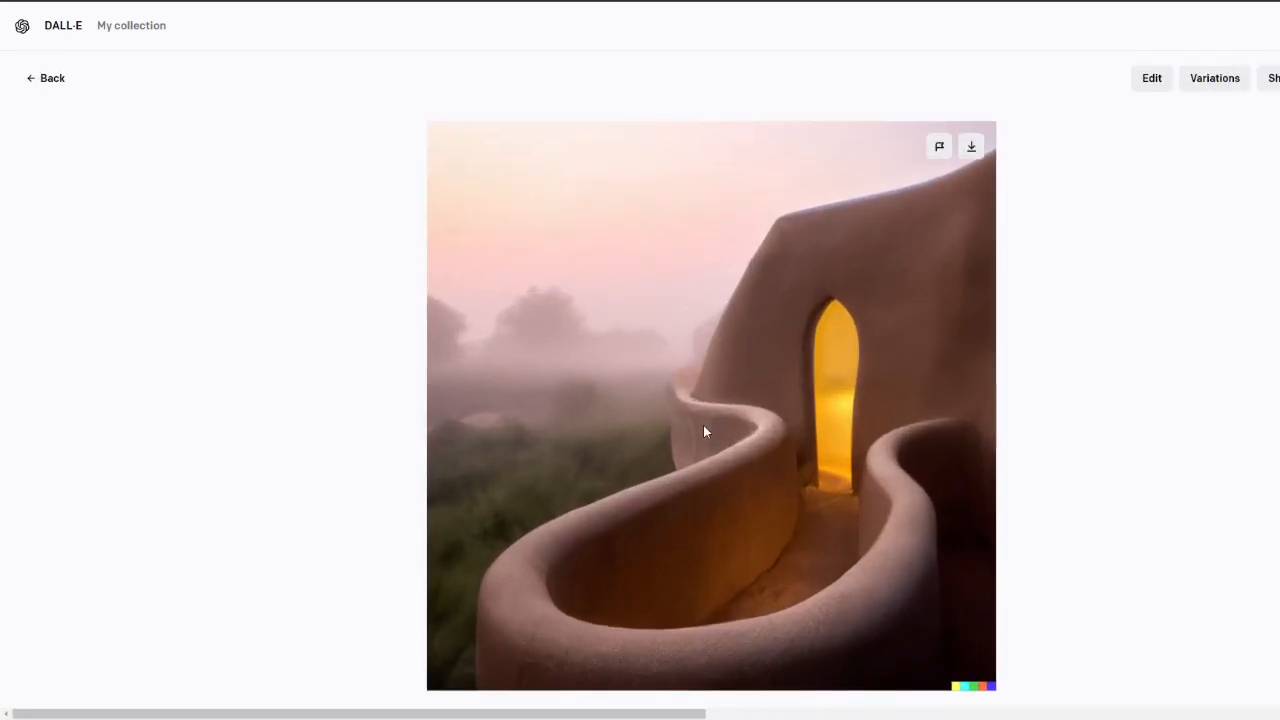
left_click(52, 78)
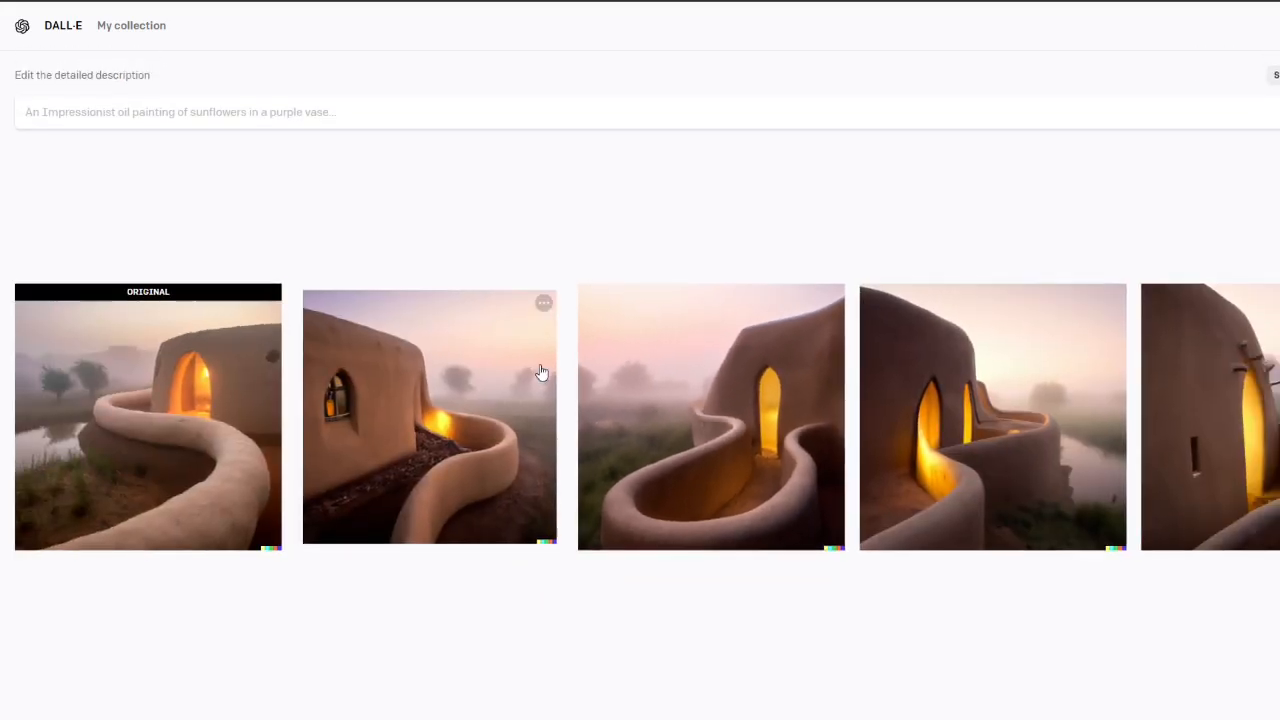
left_click(1020, 438)
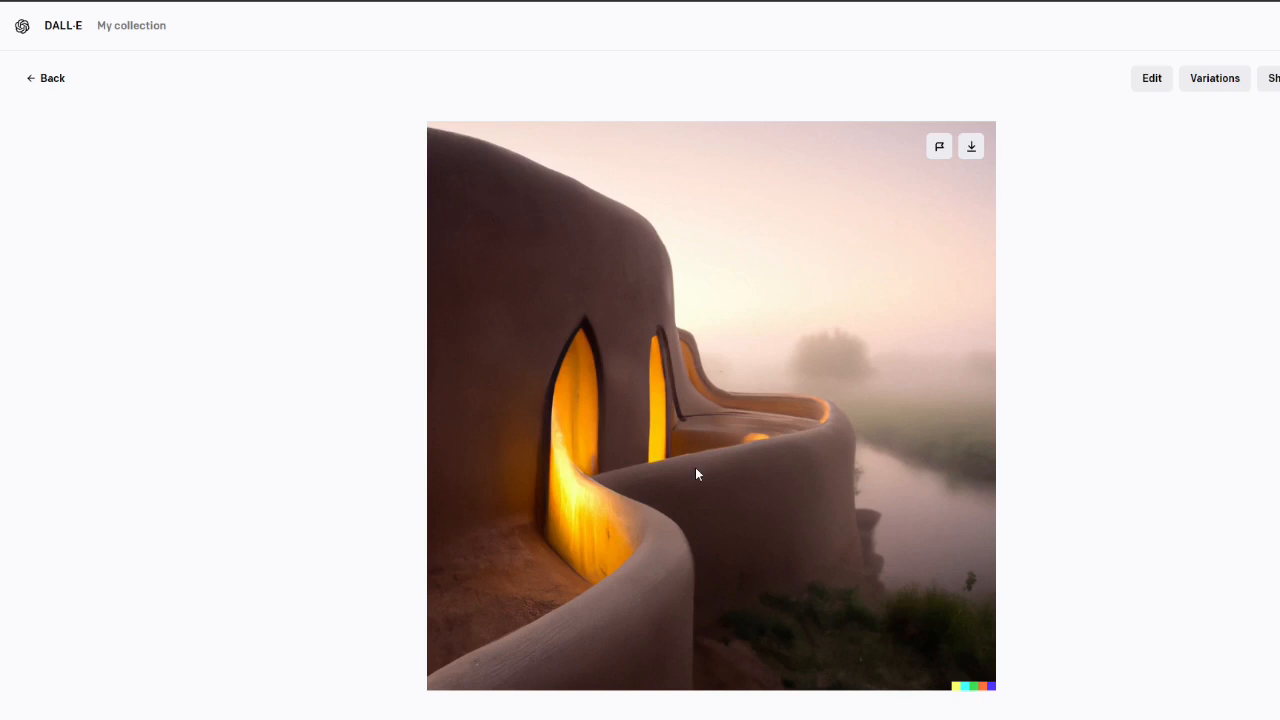
left_click(55, 80)
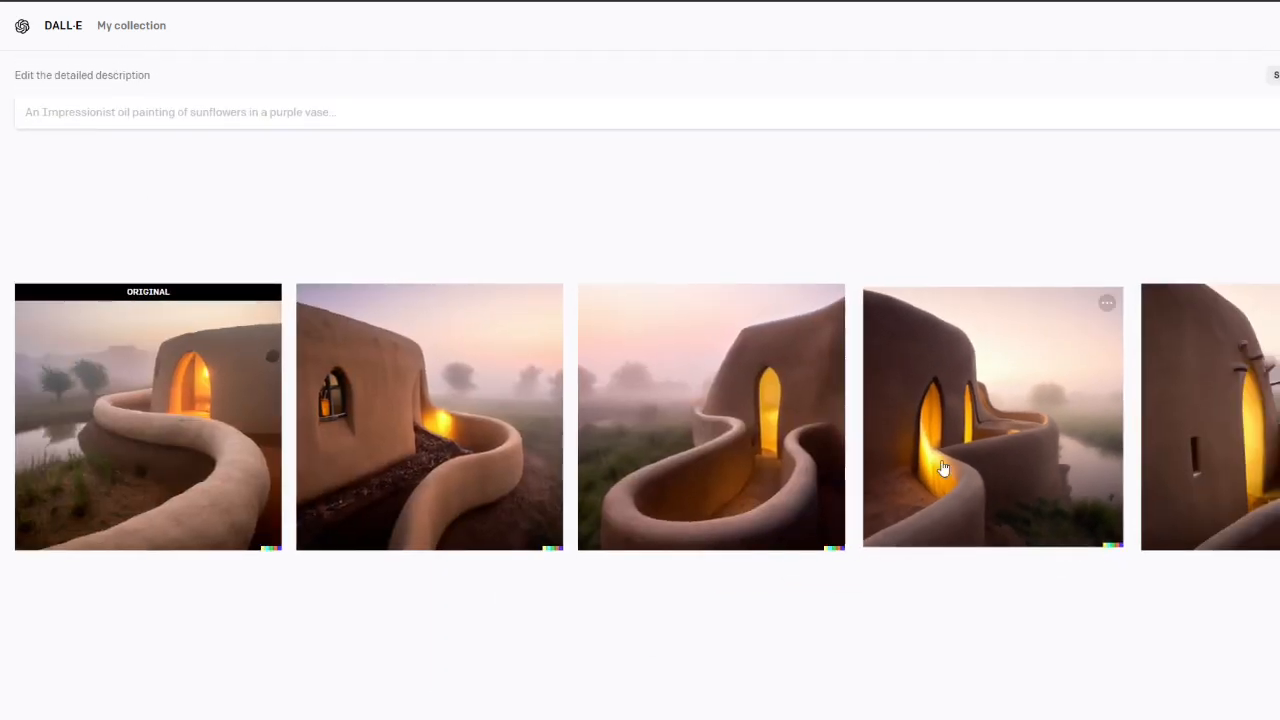
left_click(1250, 432)
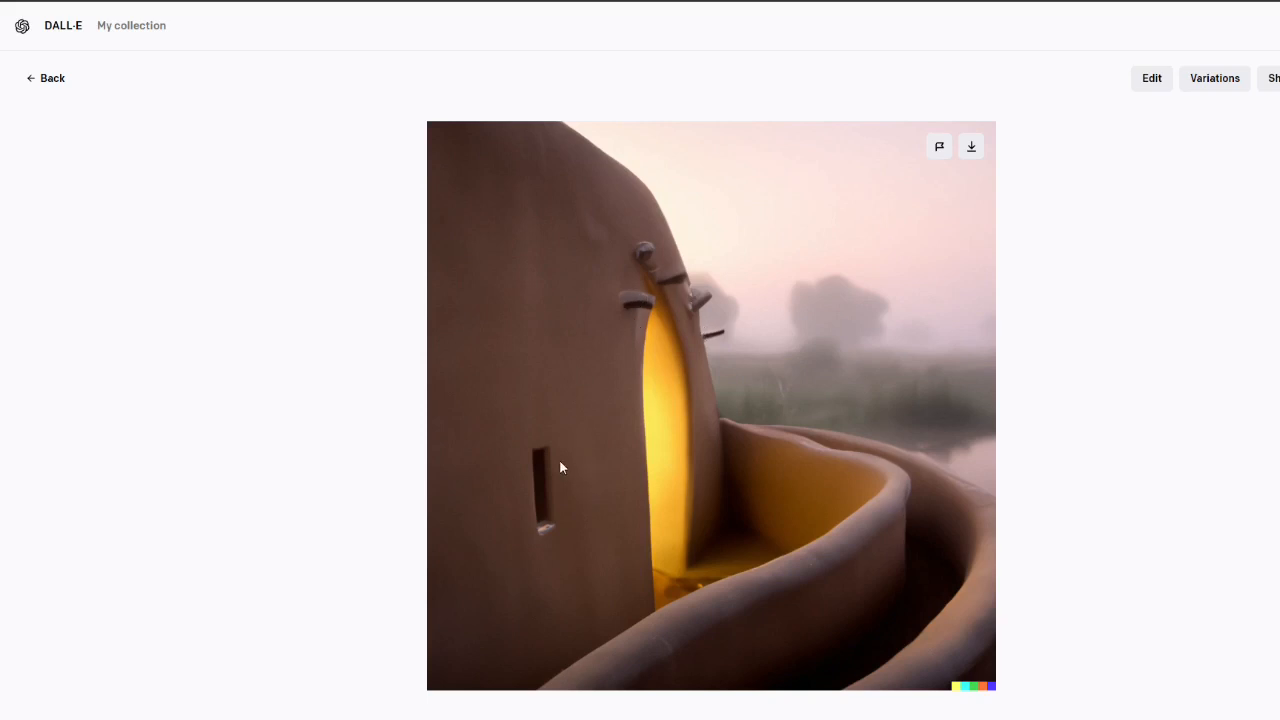
left_click(50, 80)
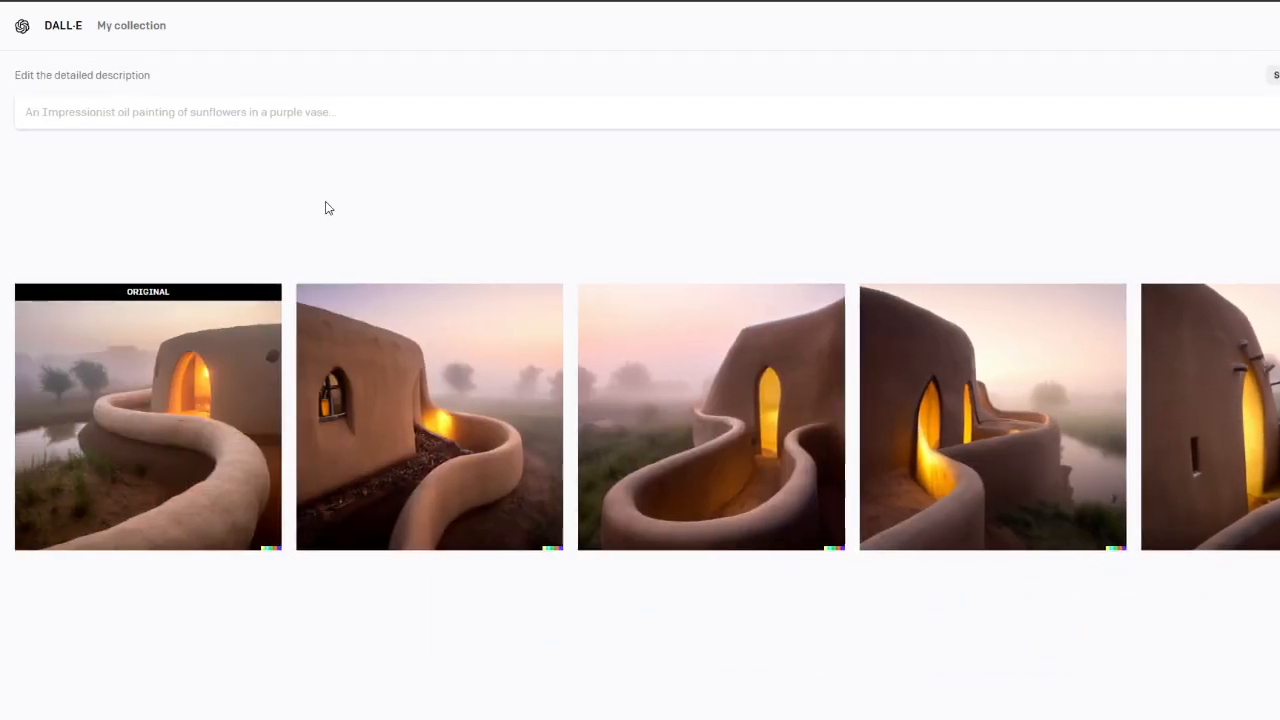
left_click(175, 340)
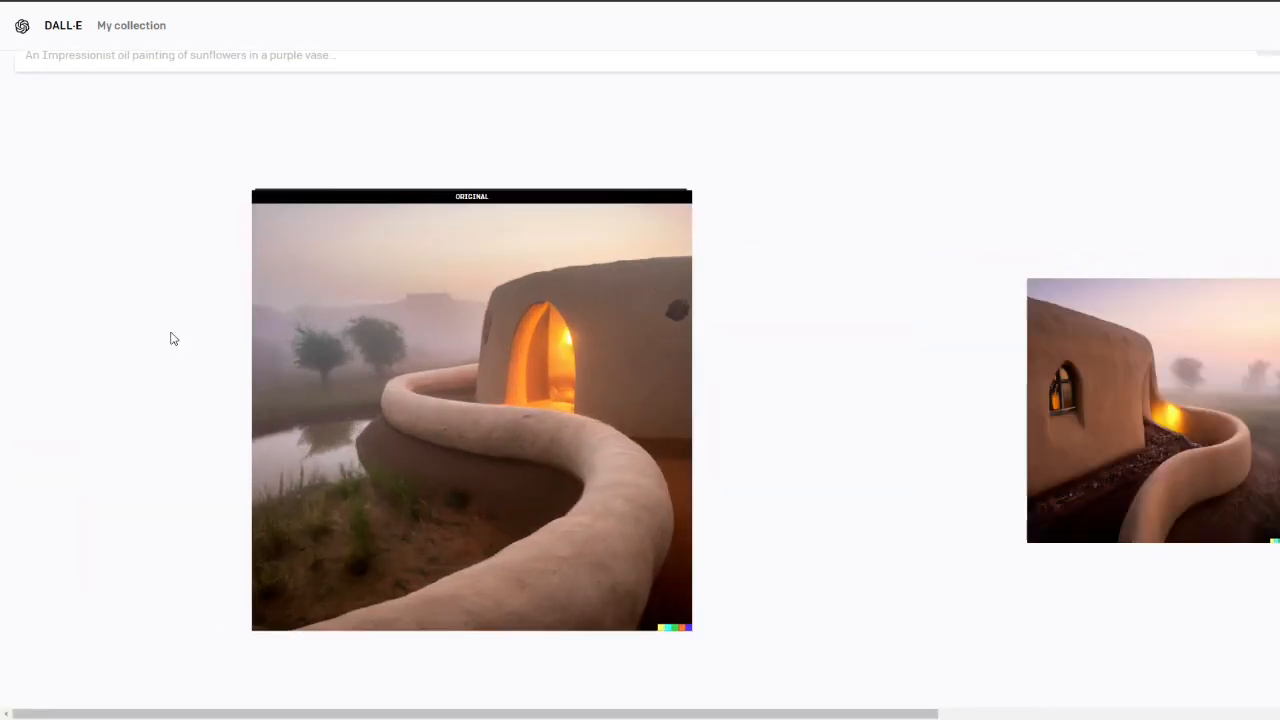
left_click(55, 80)
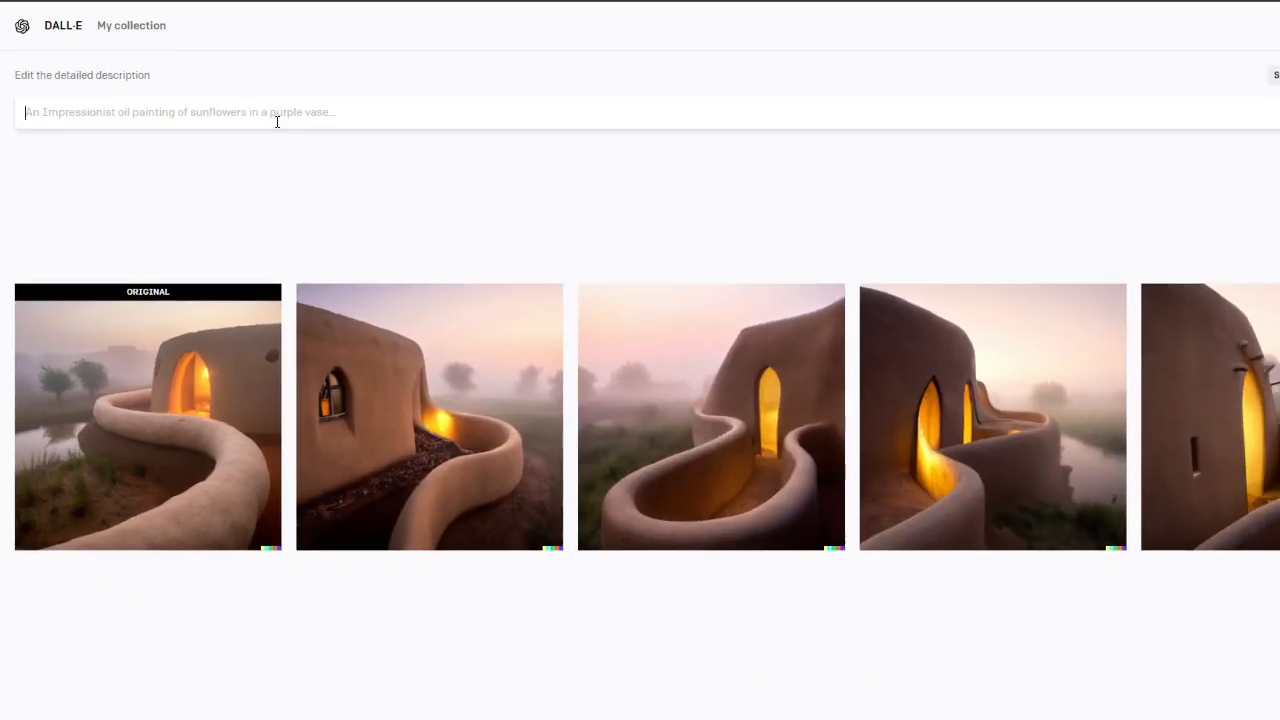
- Paste the copied villa description into the empty prompt, view the original image at full size, and return to the variations
left_click(300, 123)
key("ctrl+v")
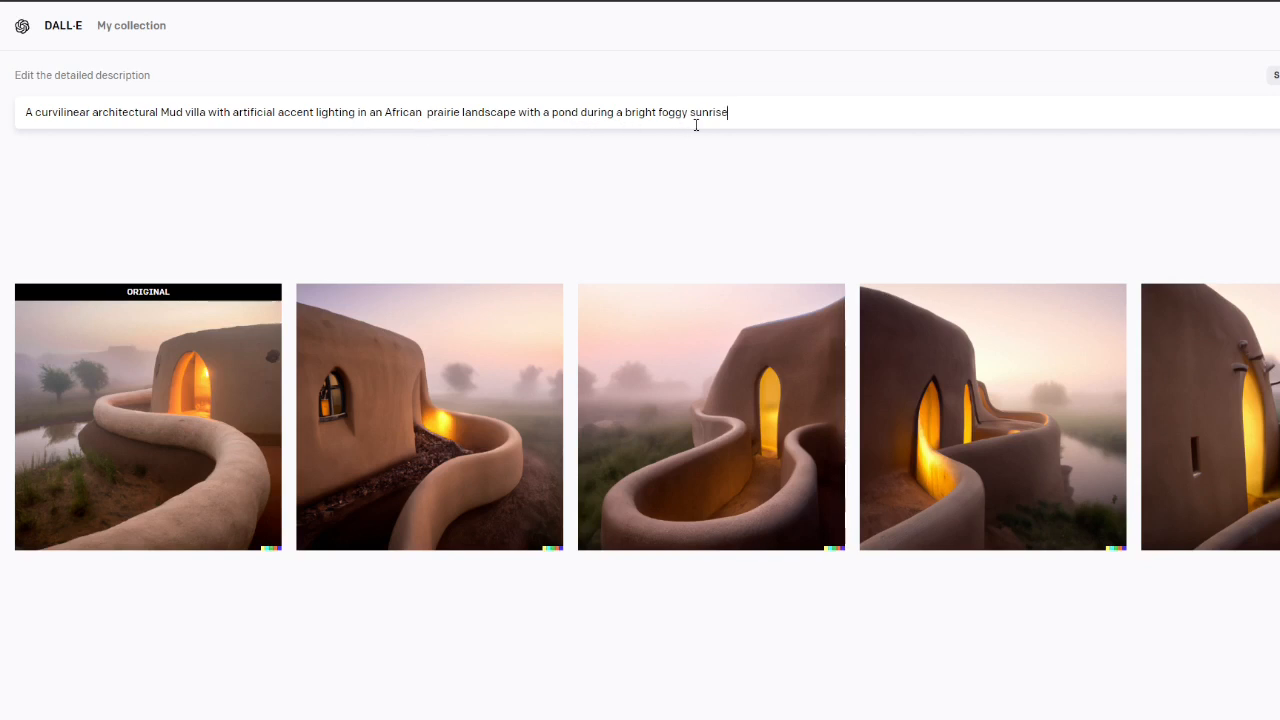
left_click(166, 380)
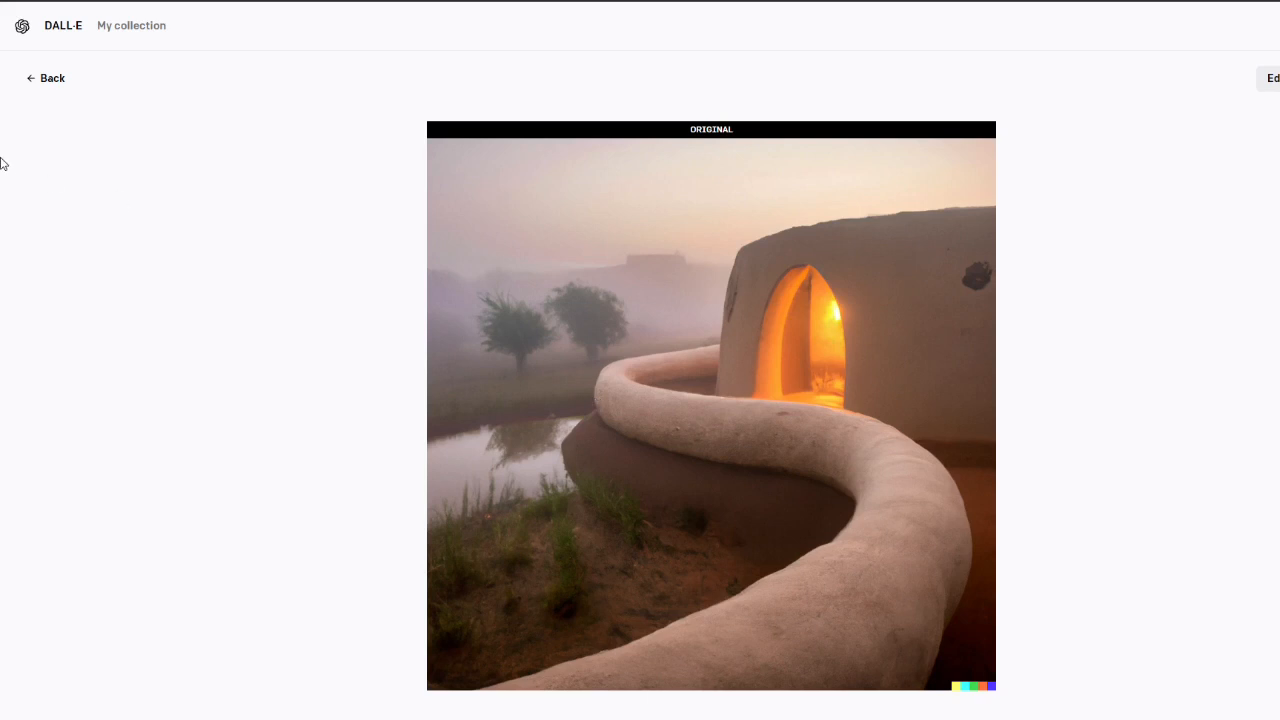
left_click(61, 85)
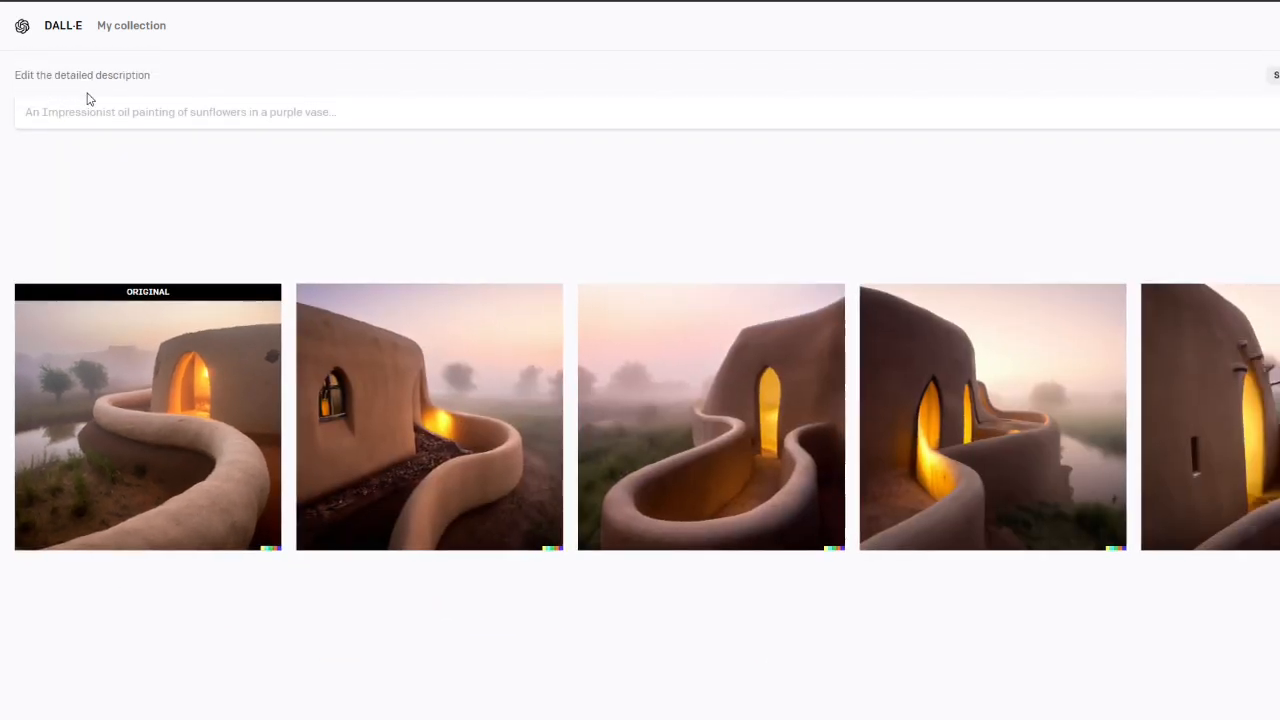
- Paste the copied villa description into the empty prompt and insert "arched openings" before "artificial accent lighting"
left_click(199, 119)
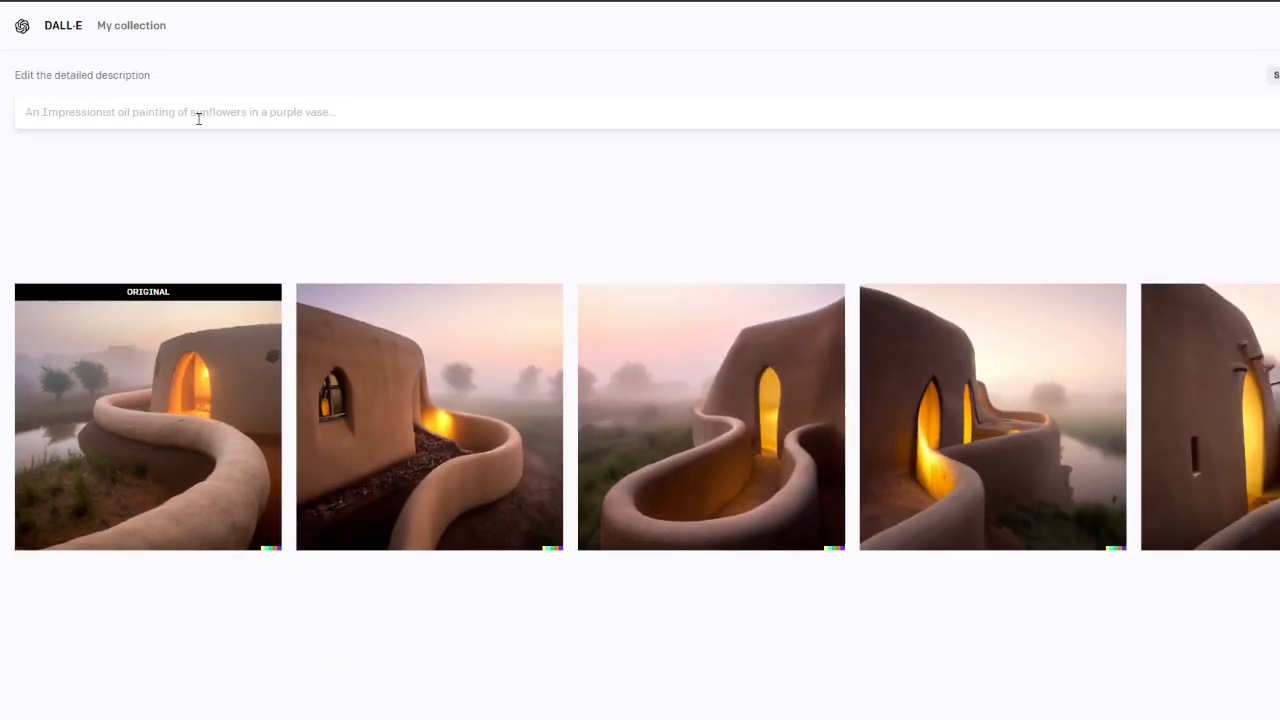
type("A curvilinear architectural Mud villa with artificial accent lighting in an African  prairie landscape with a pond during a bright foggy sunrise")
left_click(196, 114)
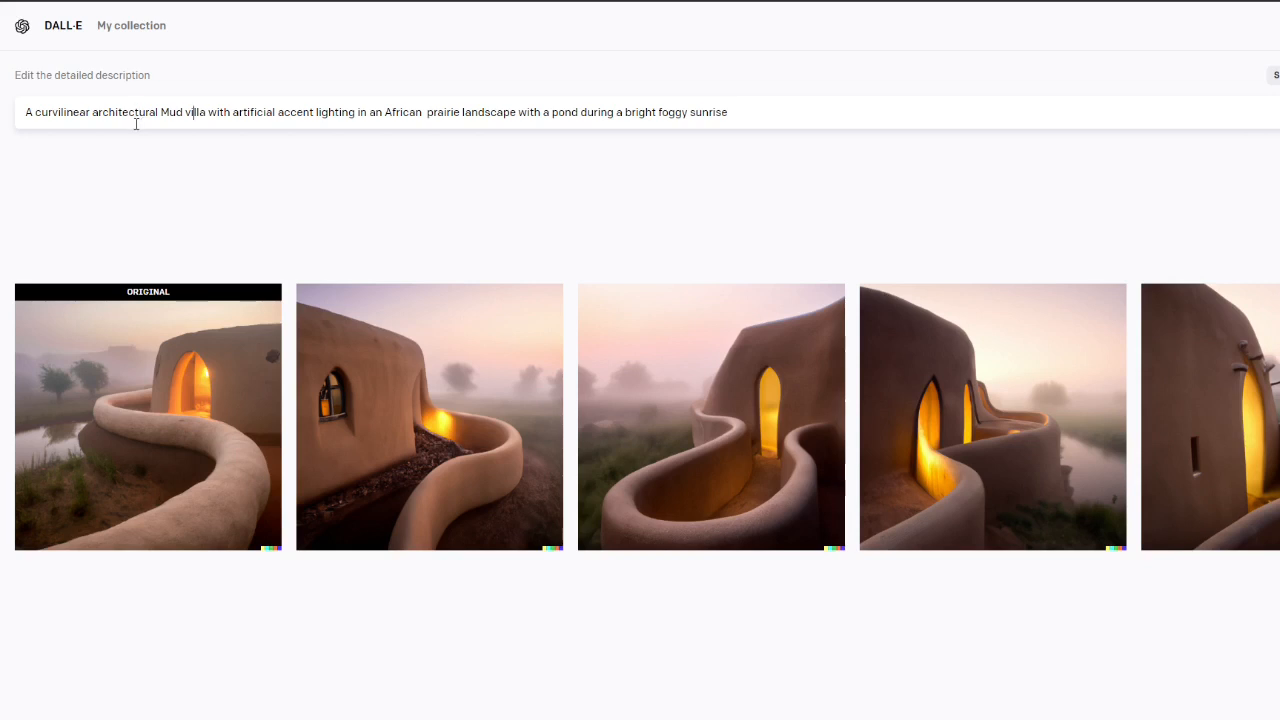
left_click(230, 114)
type("arched ")
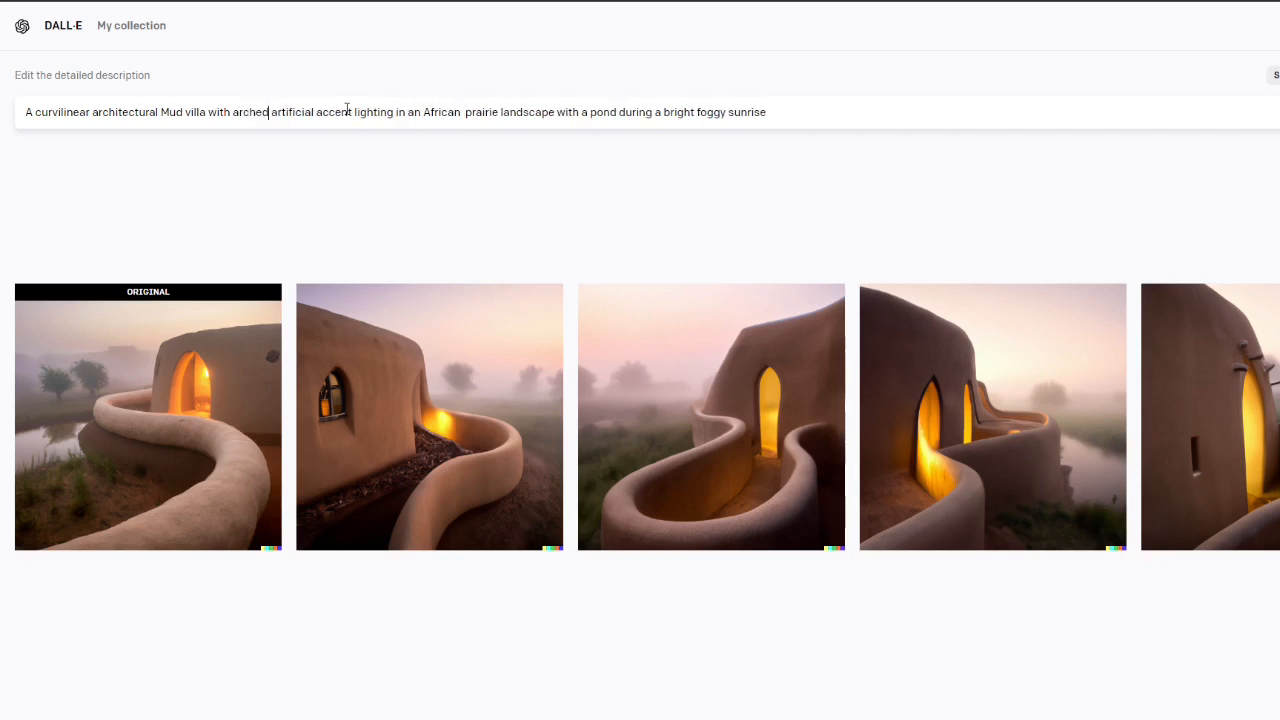
type("opening")
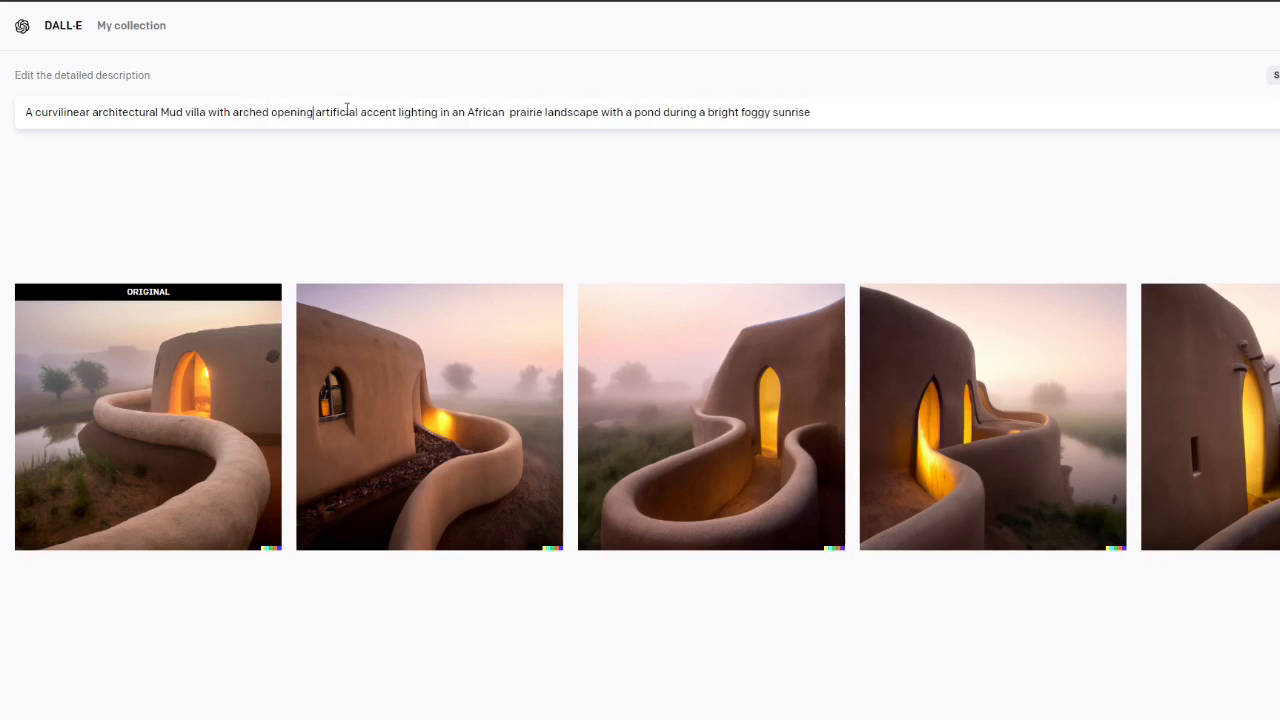
type("s")
key("BackSpace")
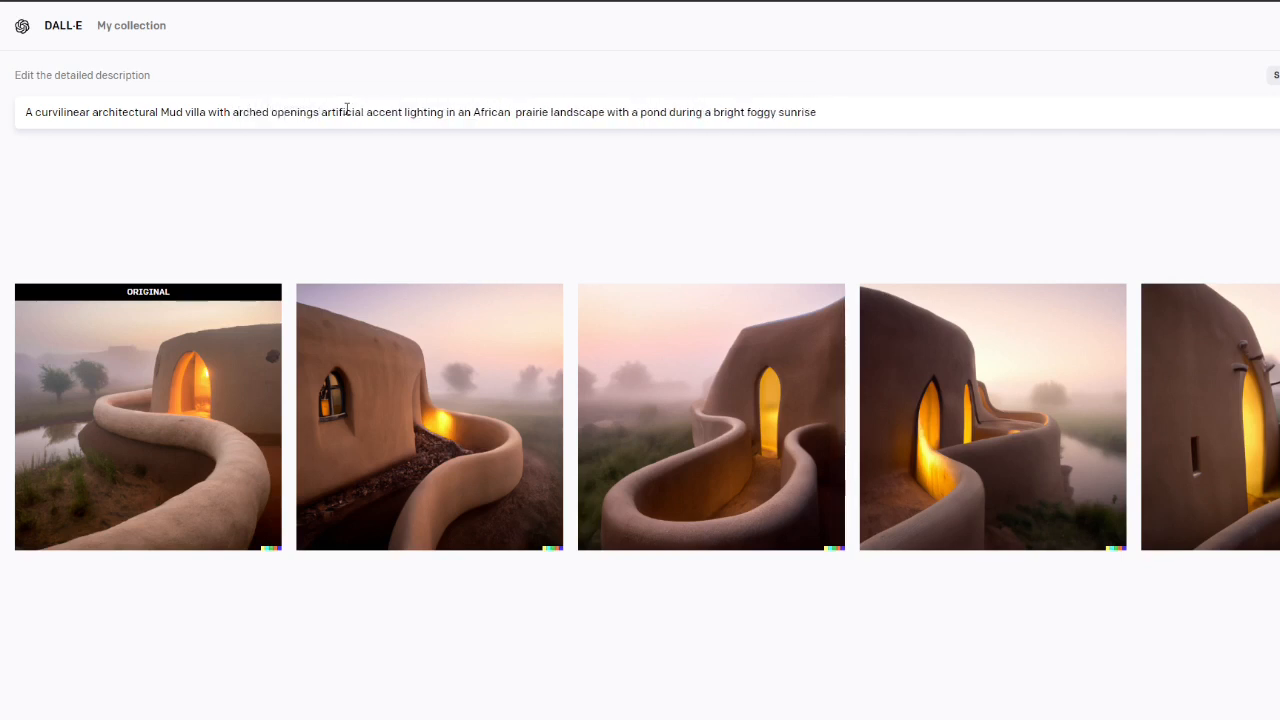
- Insert "and aluminum and glass windows" after "arched openings" in the image description
type("and gla")
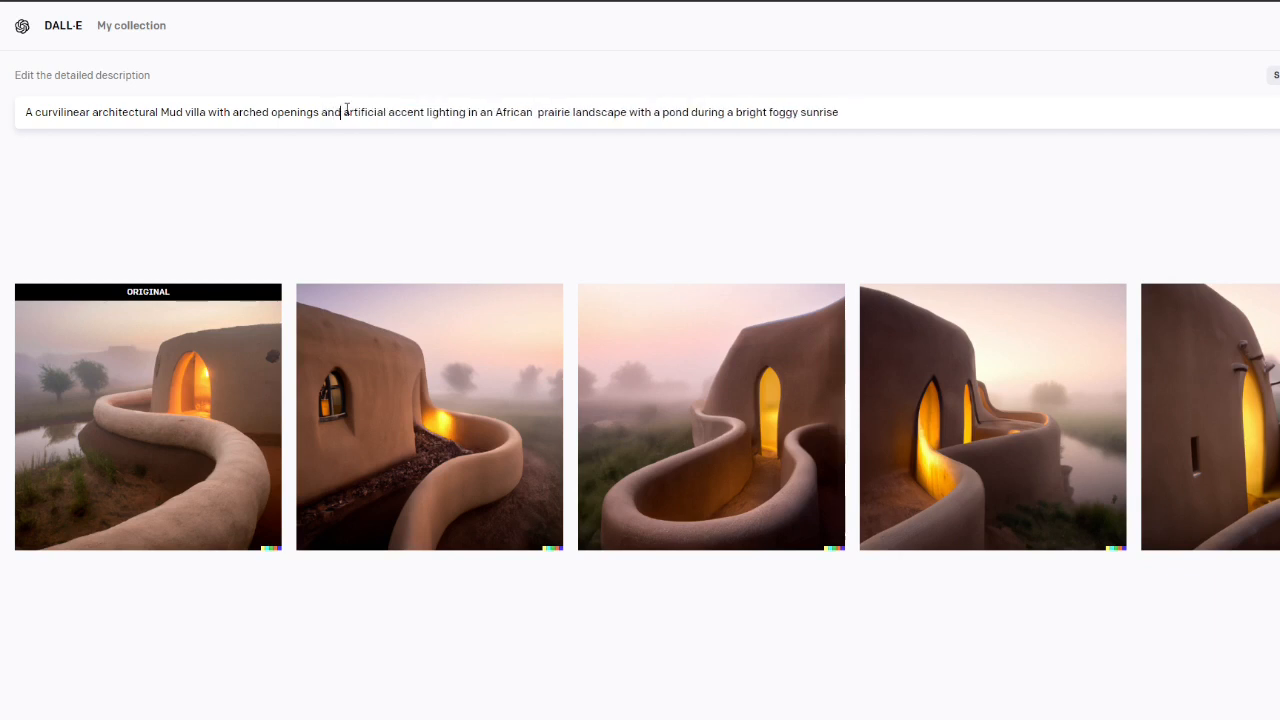
type("ss")
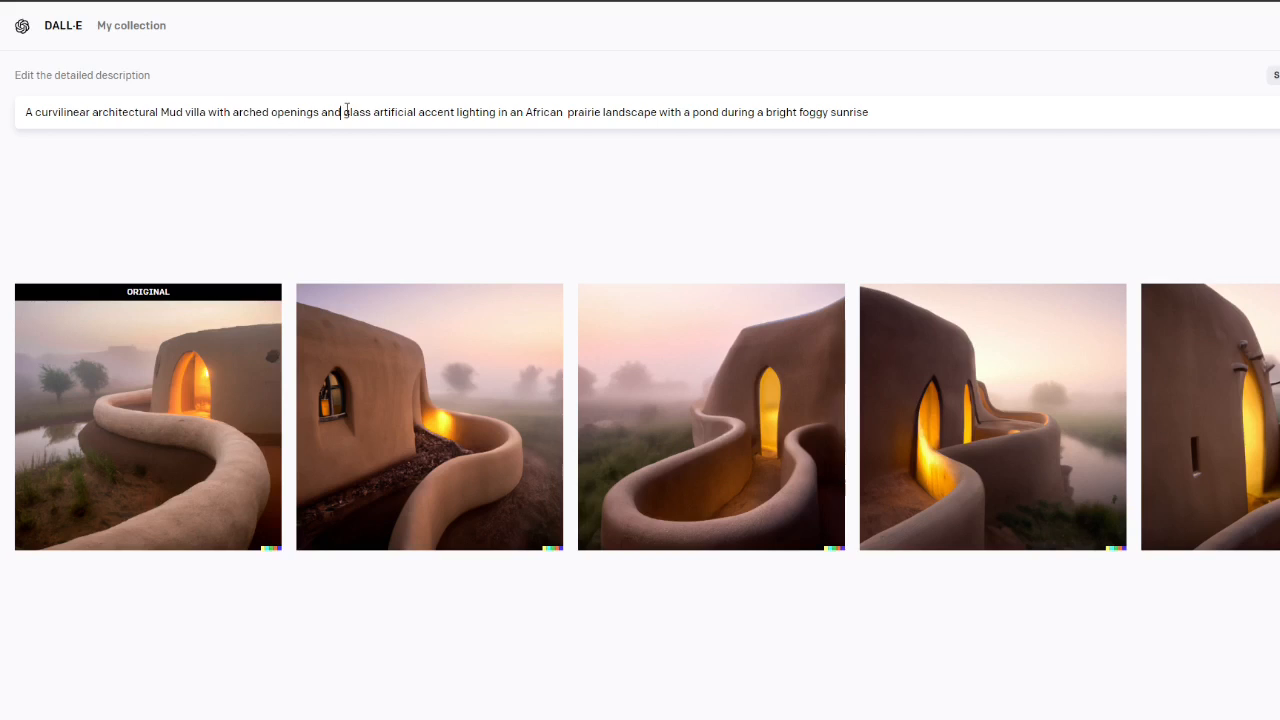
type("a")
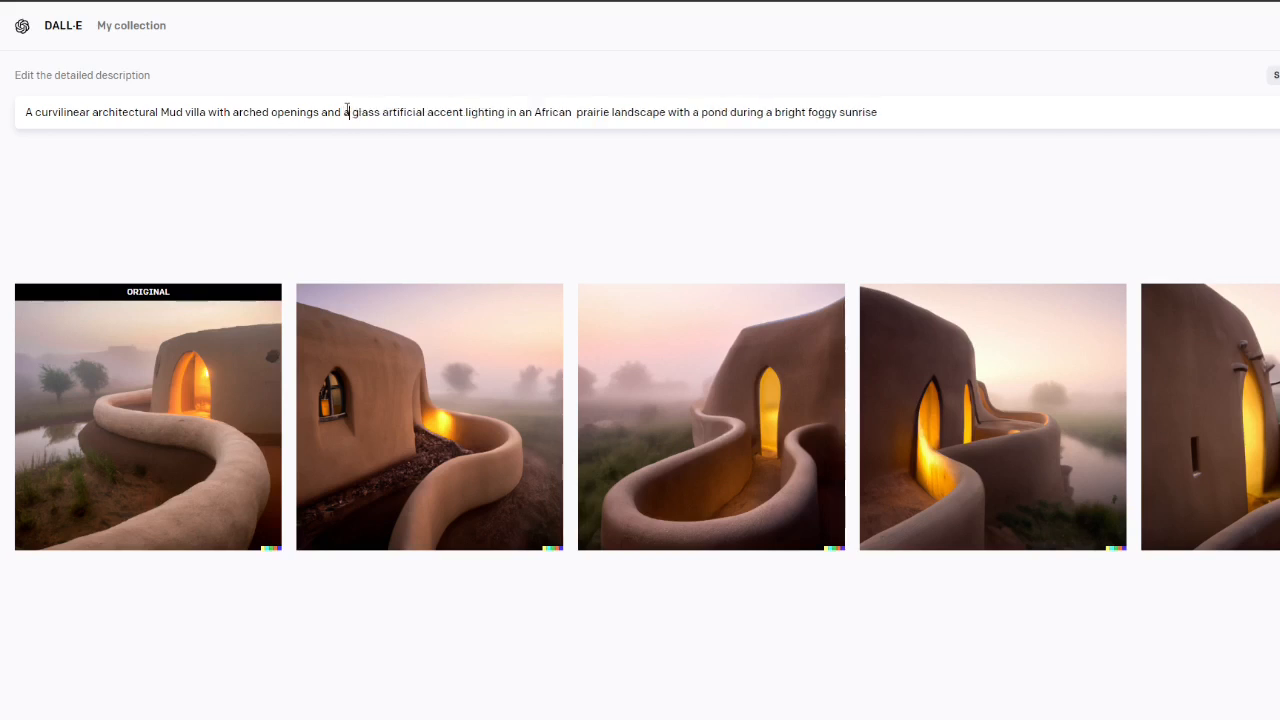
type("luminum")
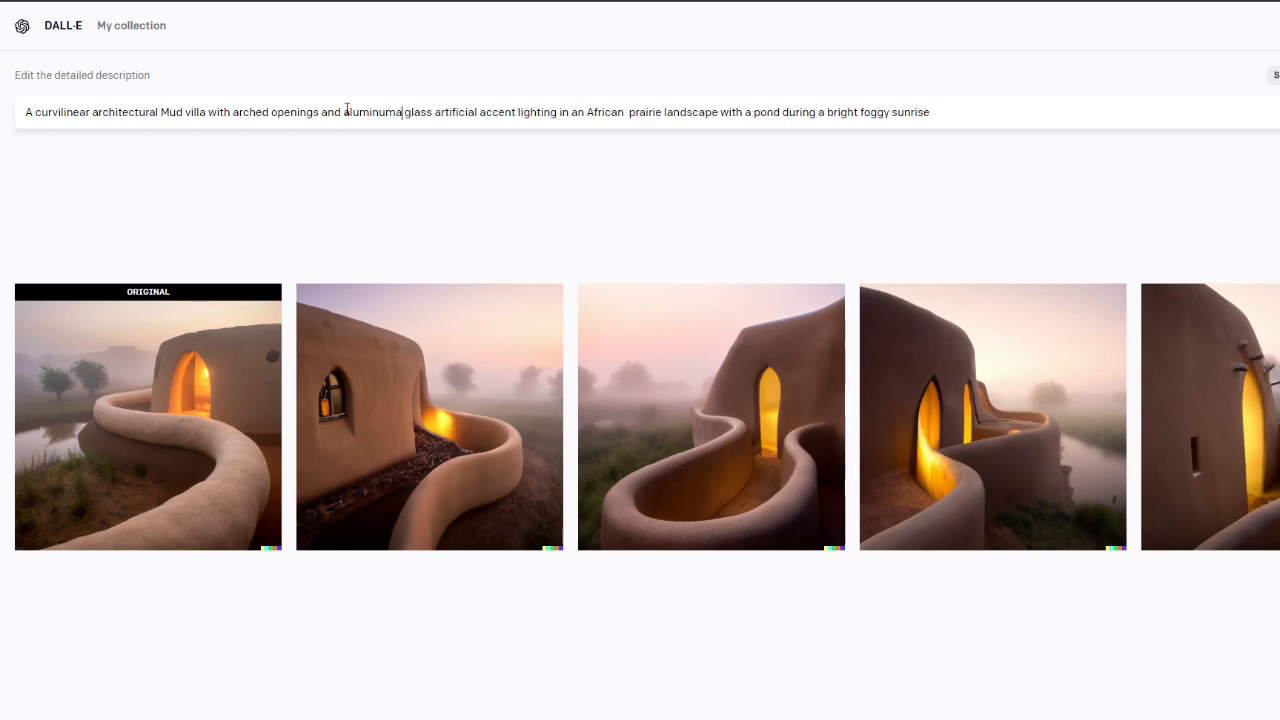
type("and")
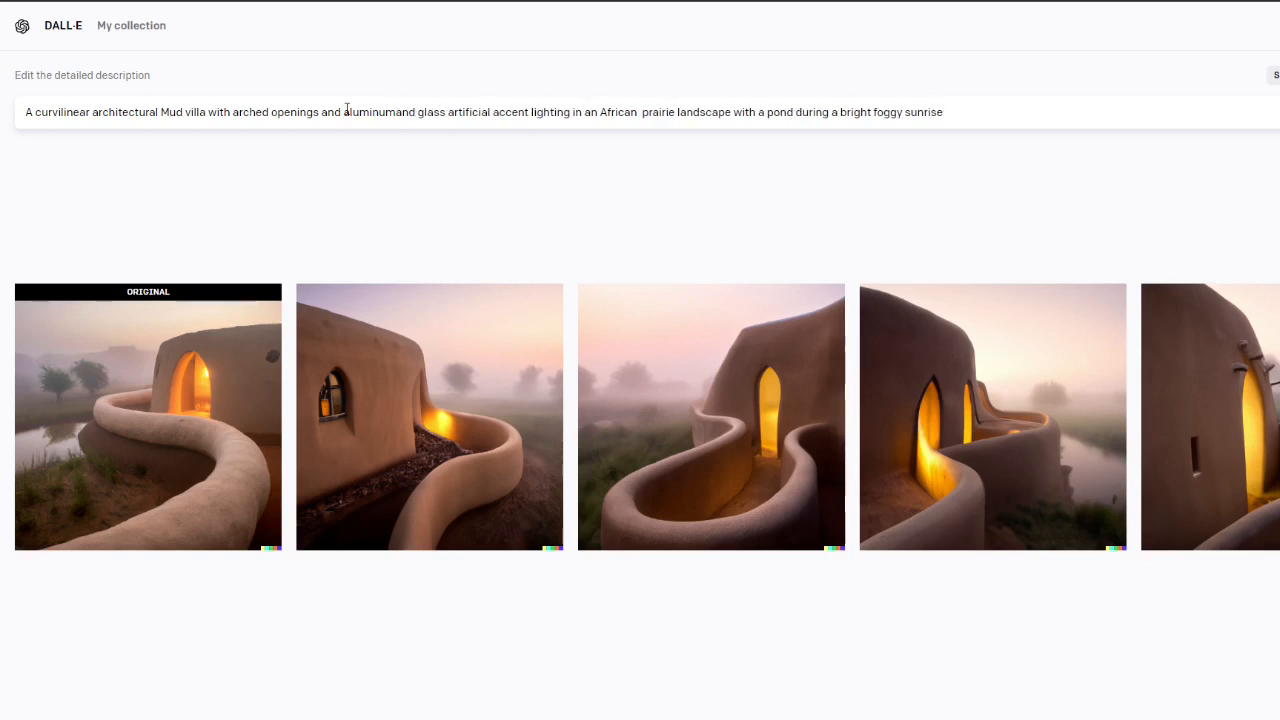
key("Right")
key("Right")
key("Right")
key("Right")
key("Right")
key("Right")
key("Right")
key("Right")
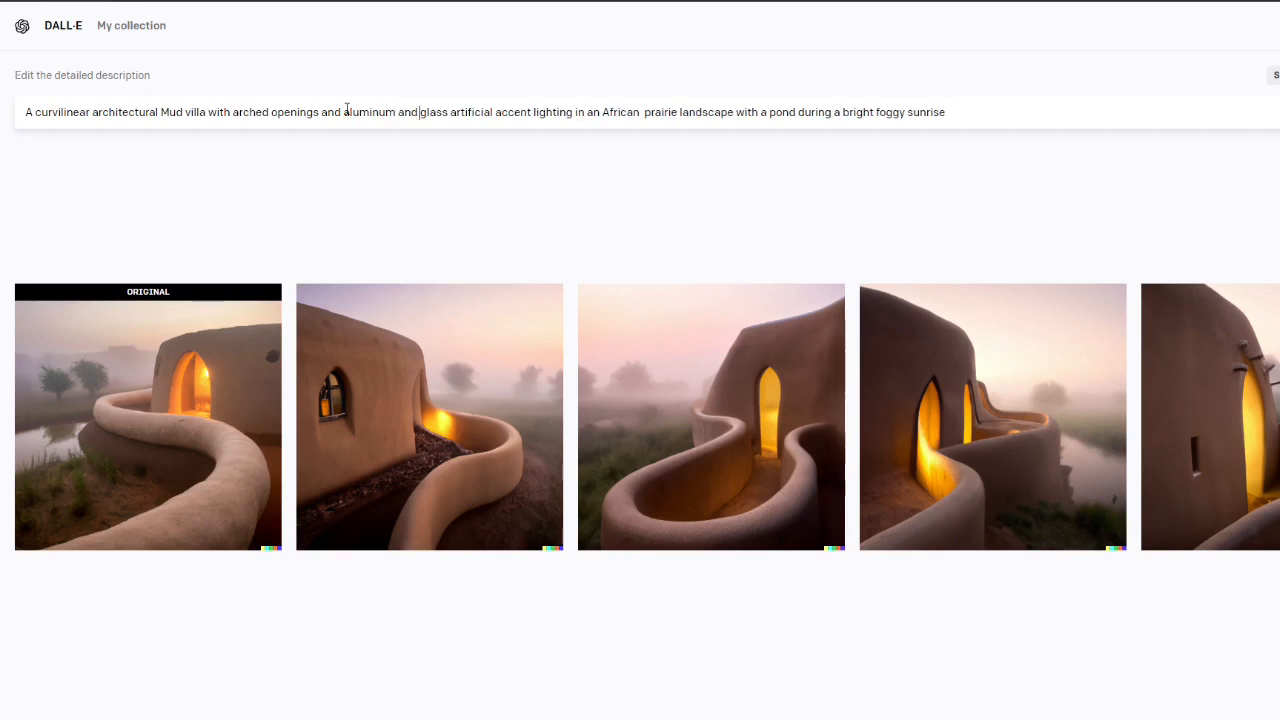
type("windows")
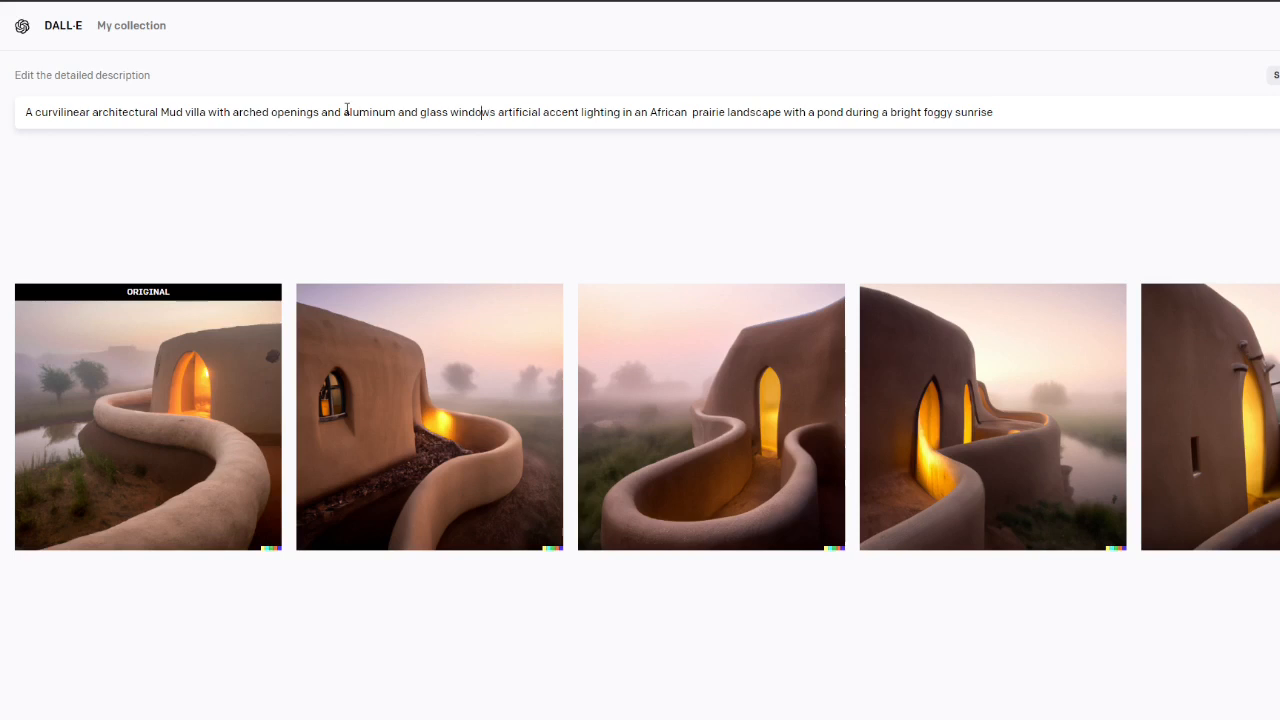
- Insert "modern" before "aluminum and glass windows" in the image description
key("Left")
key("Left")
key("Left")
key("Left")
key("Left")
key("Left")
key("Left")
key("Left")
key("Left")
key("Left")
key("Left")
key("Left")
key("Left")
key("Left")
type("and modern")
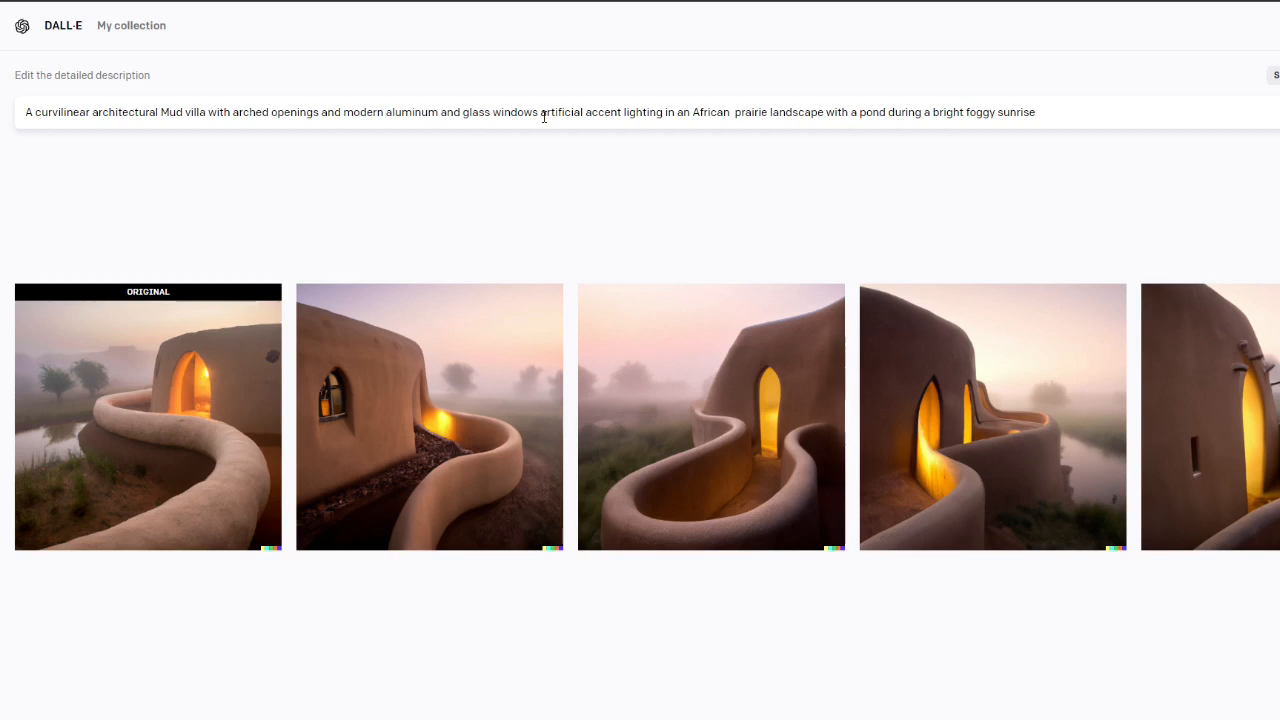
left_click(541, 117)
type(",")
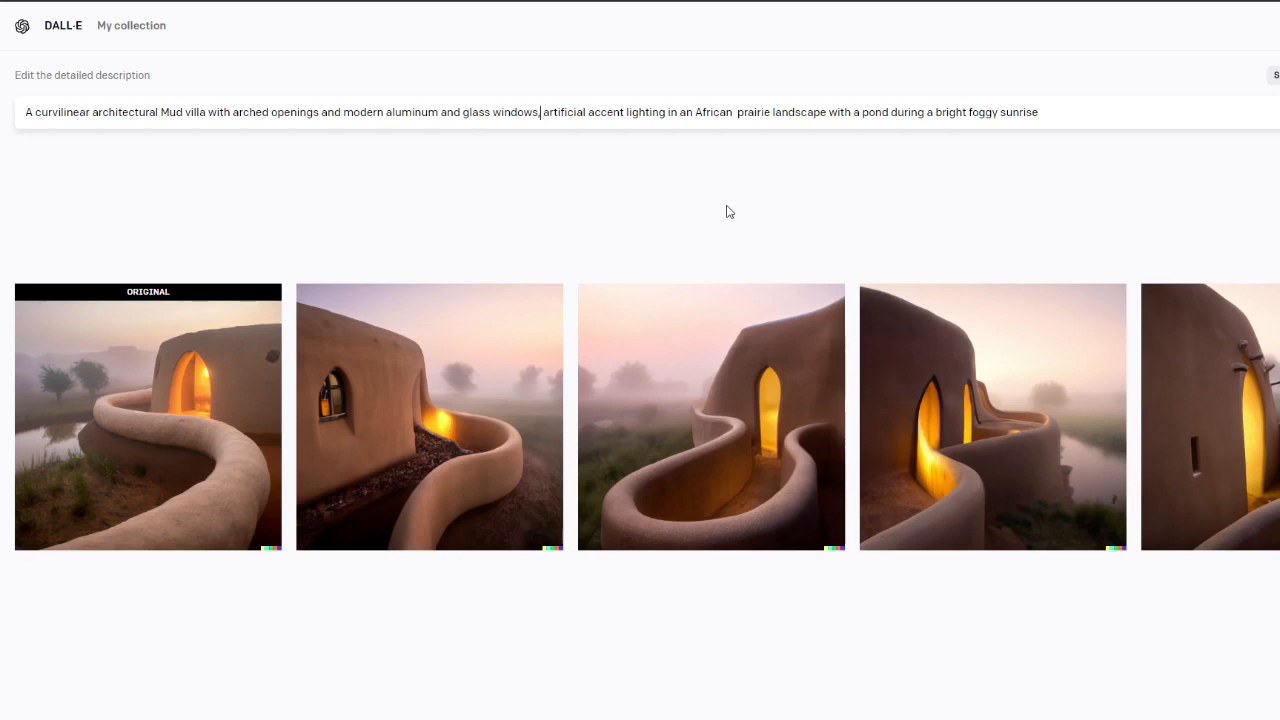
key("BackSpace")
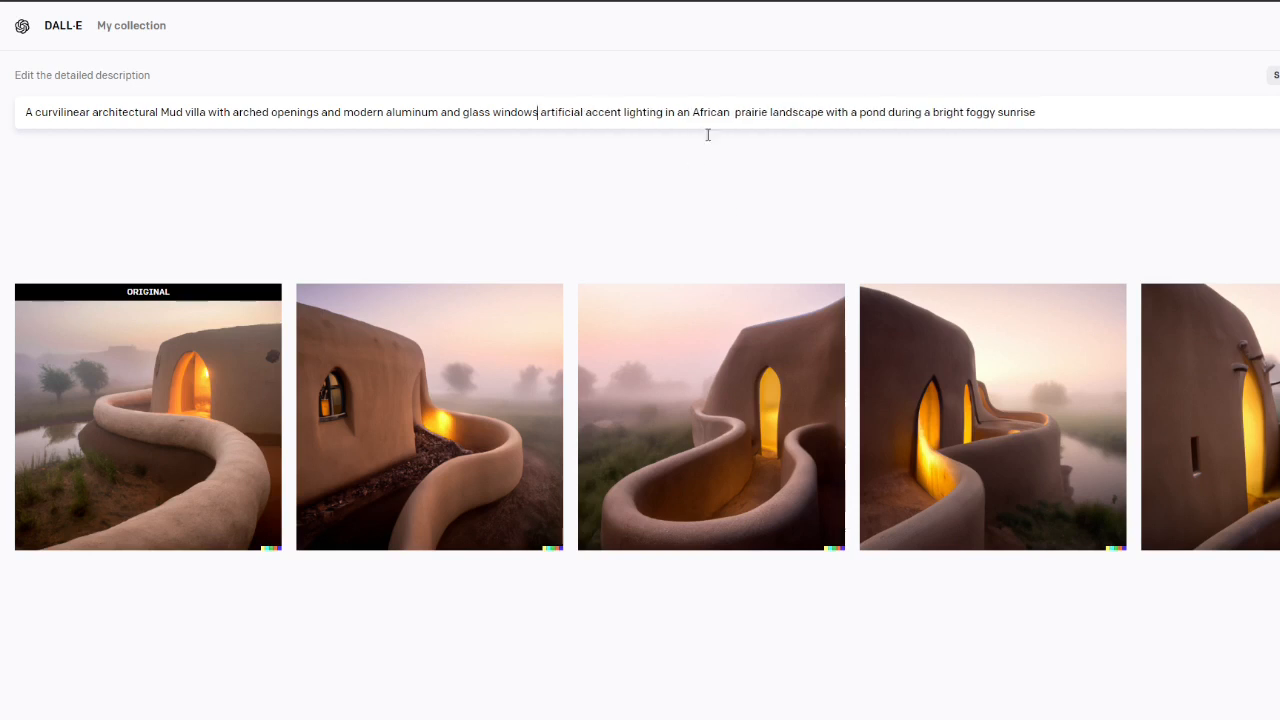
- Remove the extra space before "prairie" and insert "with" before "artificial accent lighting" in the description
left_click(738, 114)
key("BackSpace")
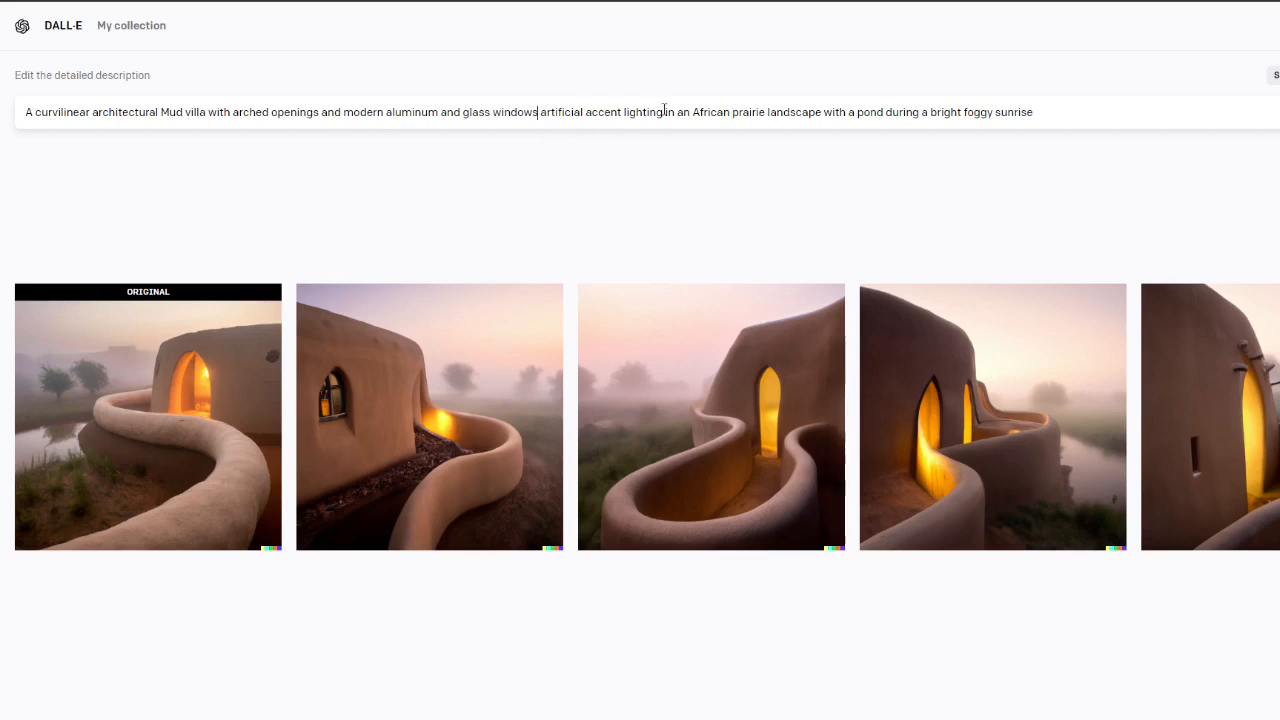
type("w")
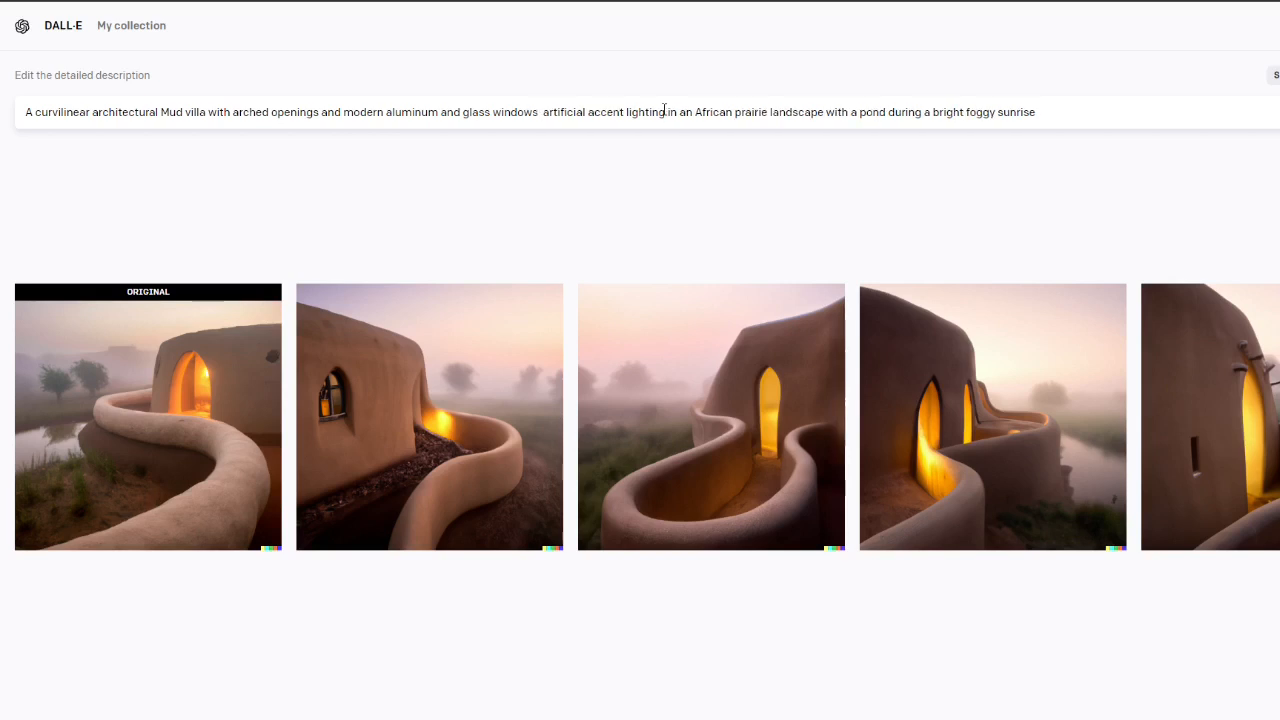
type("ith")
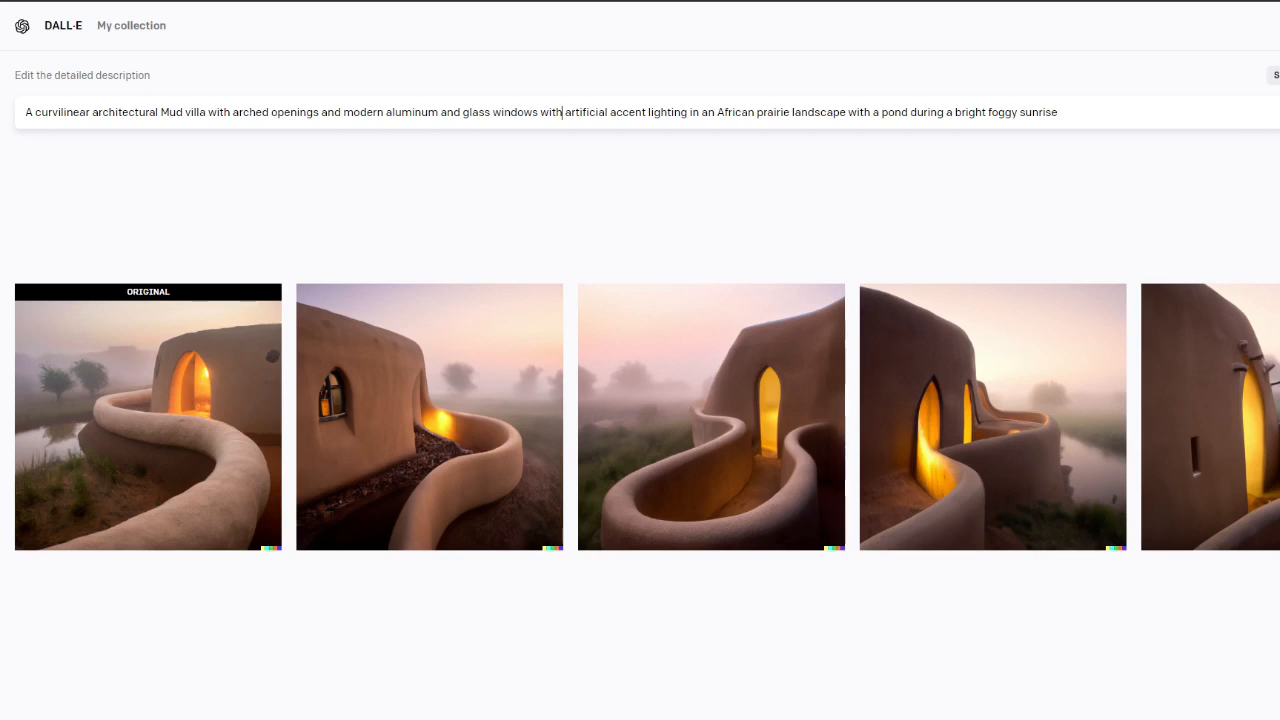
- Generate images from the description and view the third and first results at full size, returning to the results each time
key("Return")
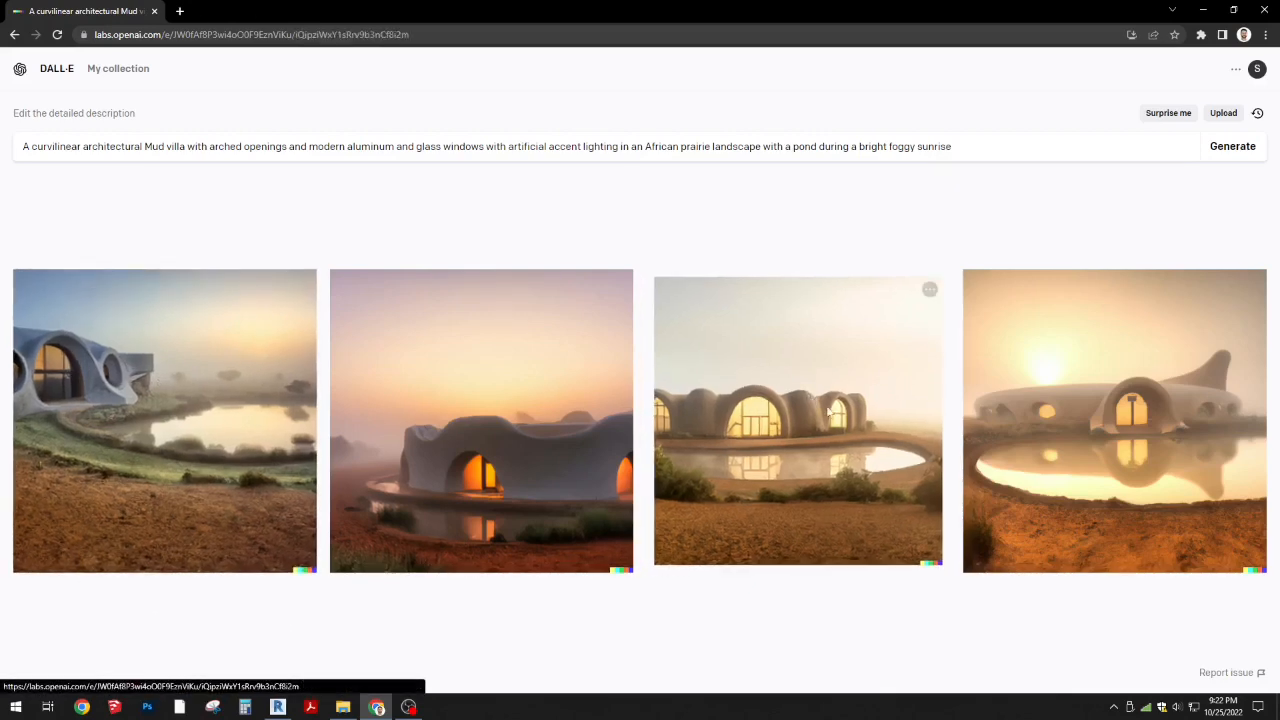
left_click(768, 420)
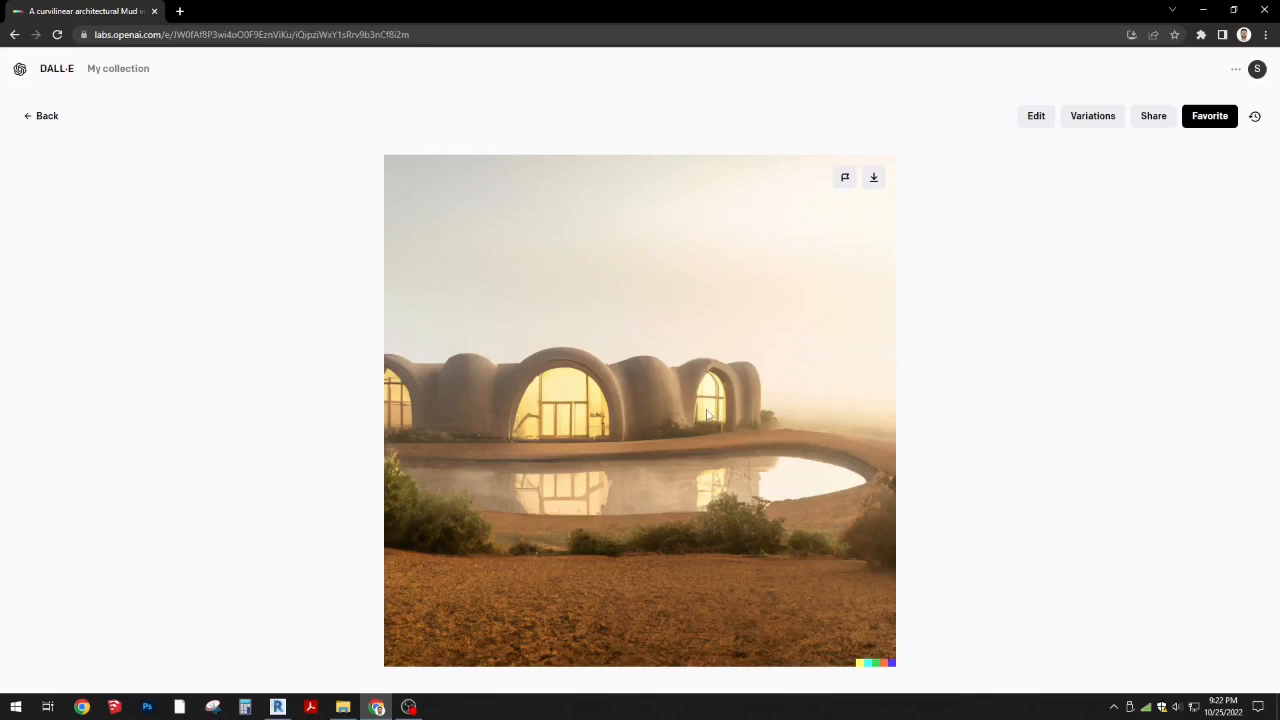
left_click(45, 117)
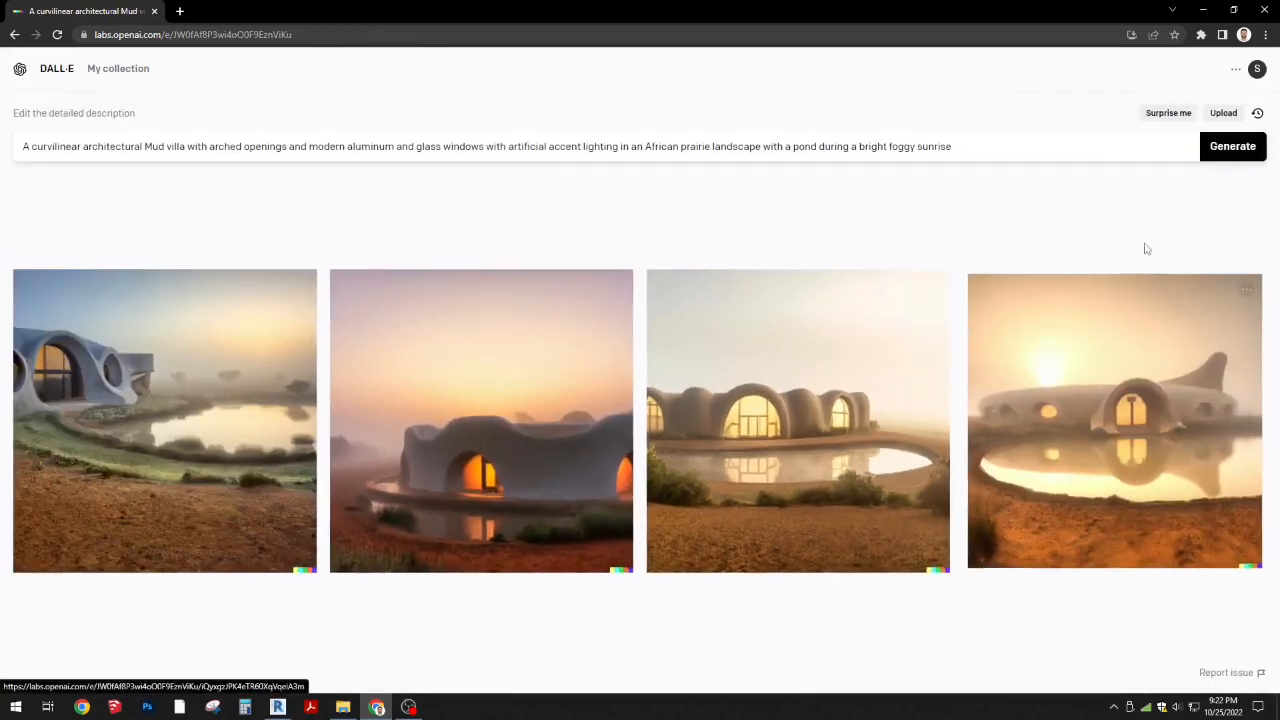
left_click(186, 383)
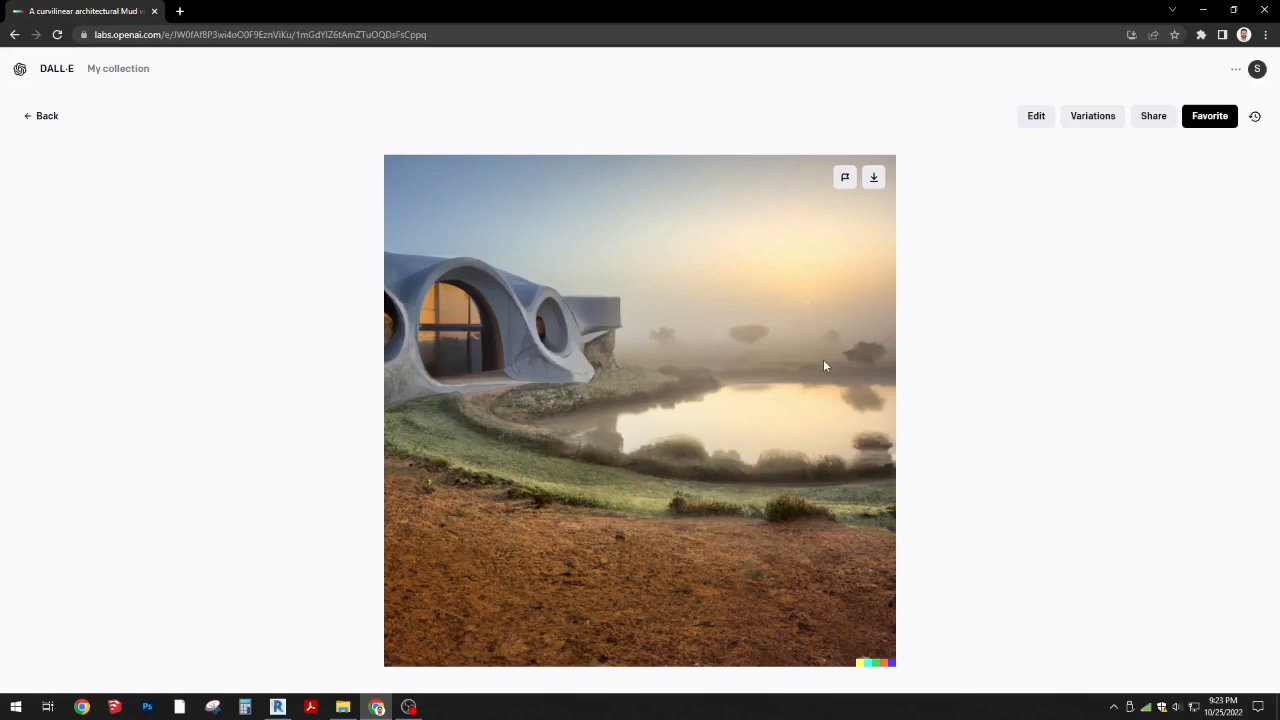
left_click(44, 121)
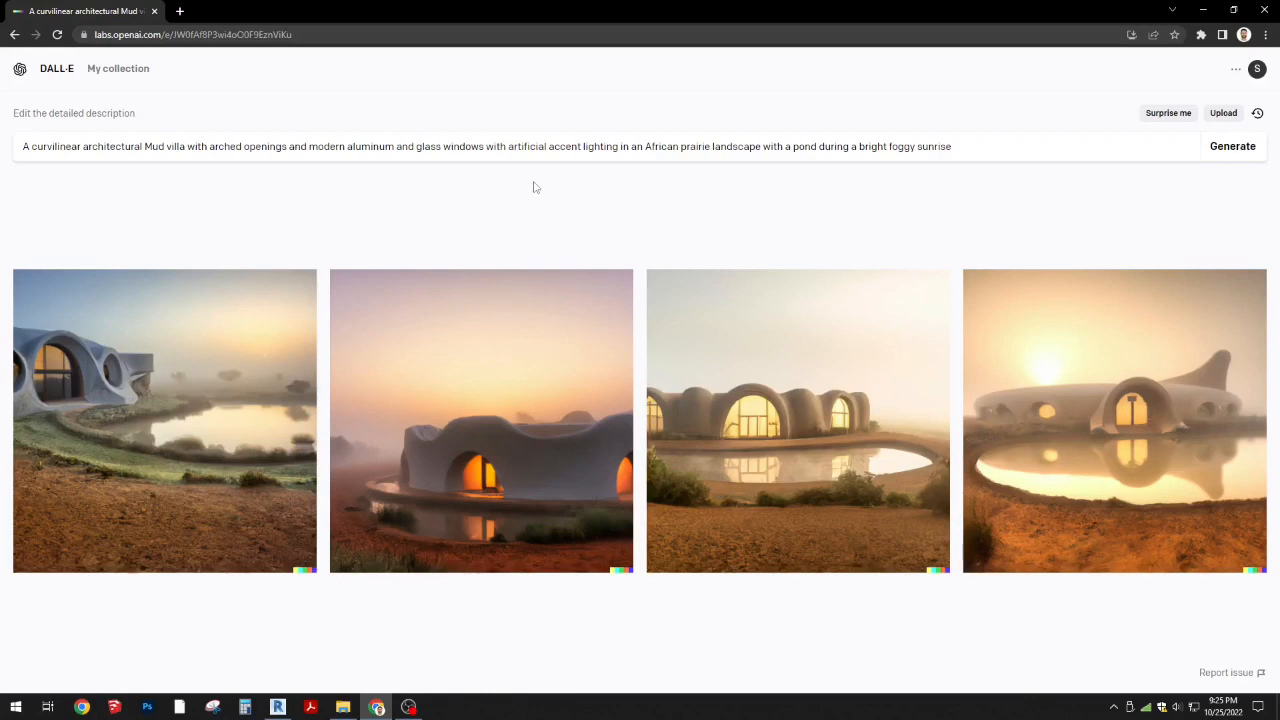
- Replace "prairie" with "savannah" in the landscape part of the description
double_click(695, 146)
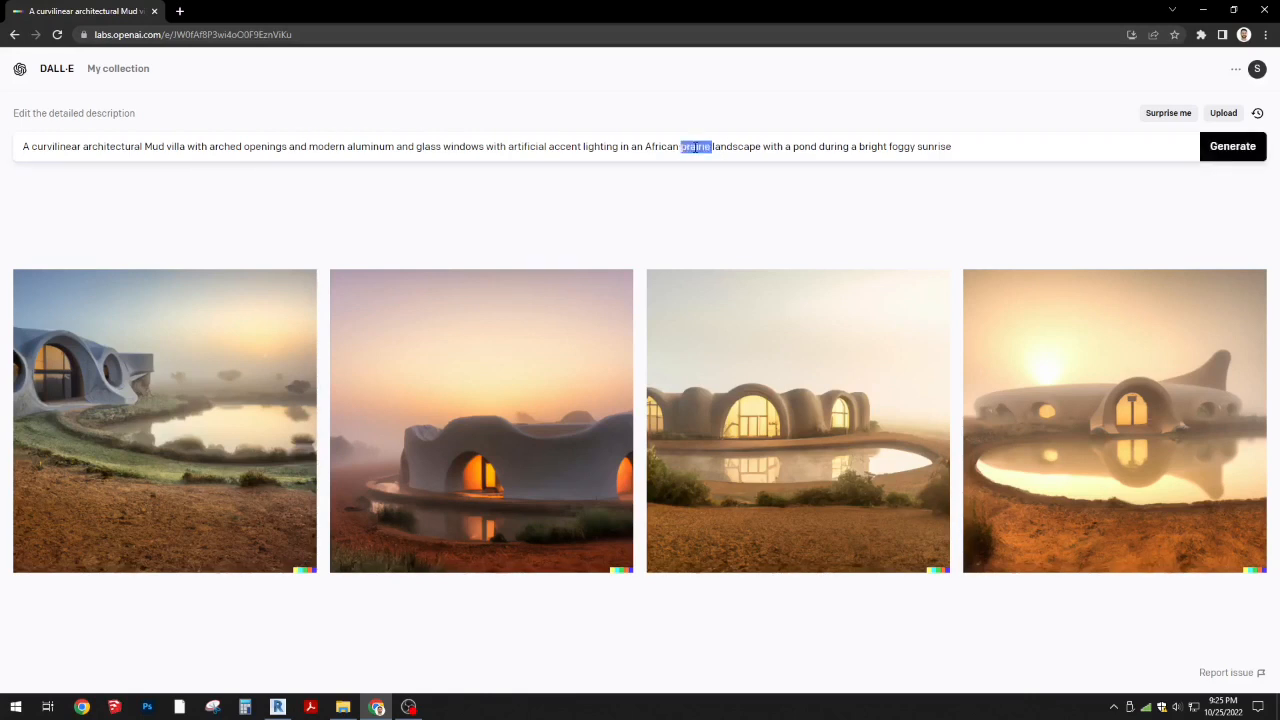
type("sa")
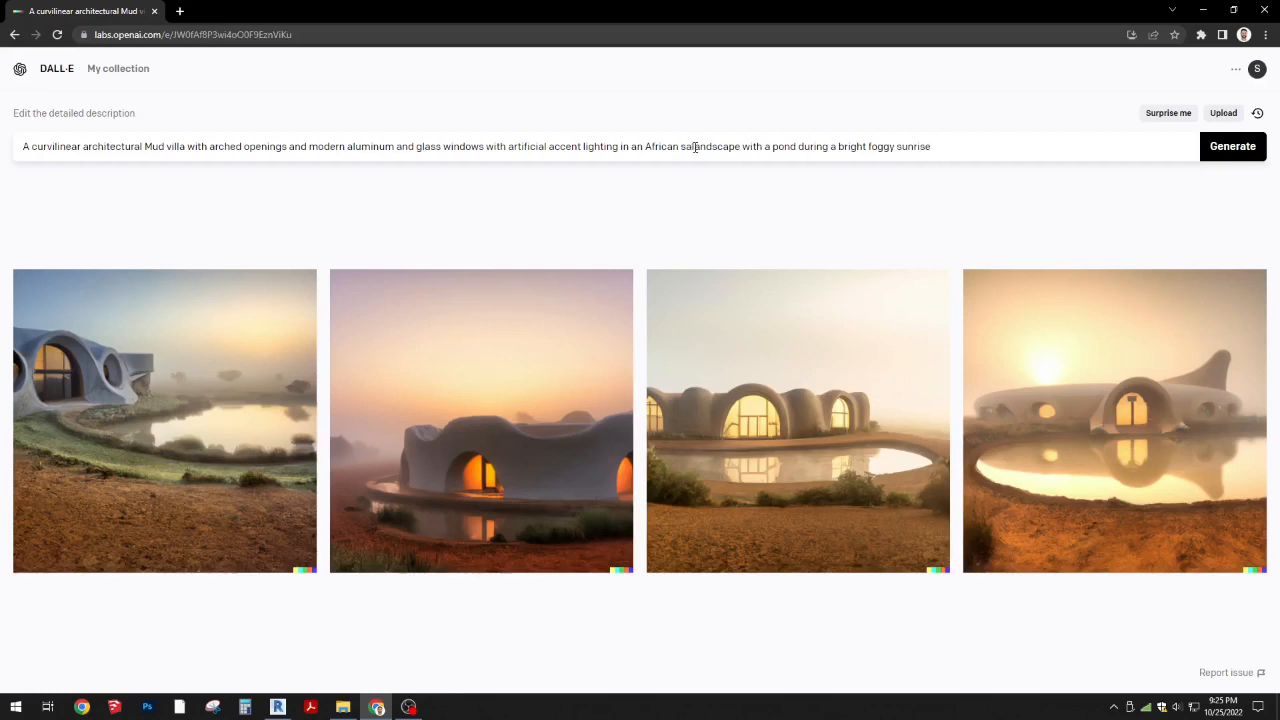
type("vanna")
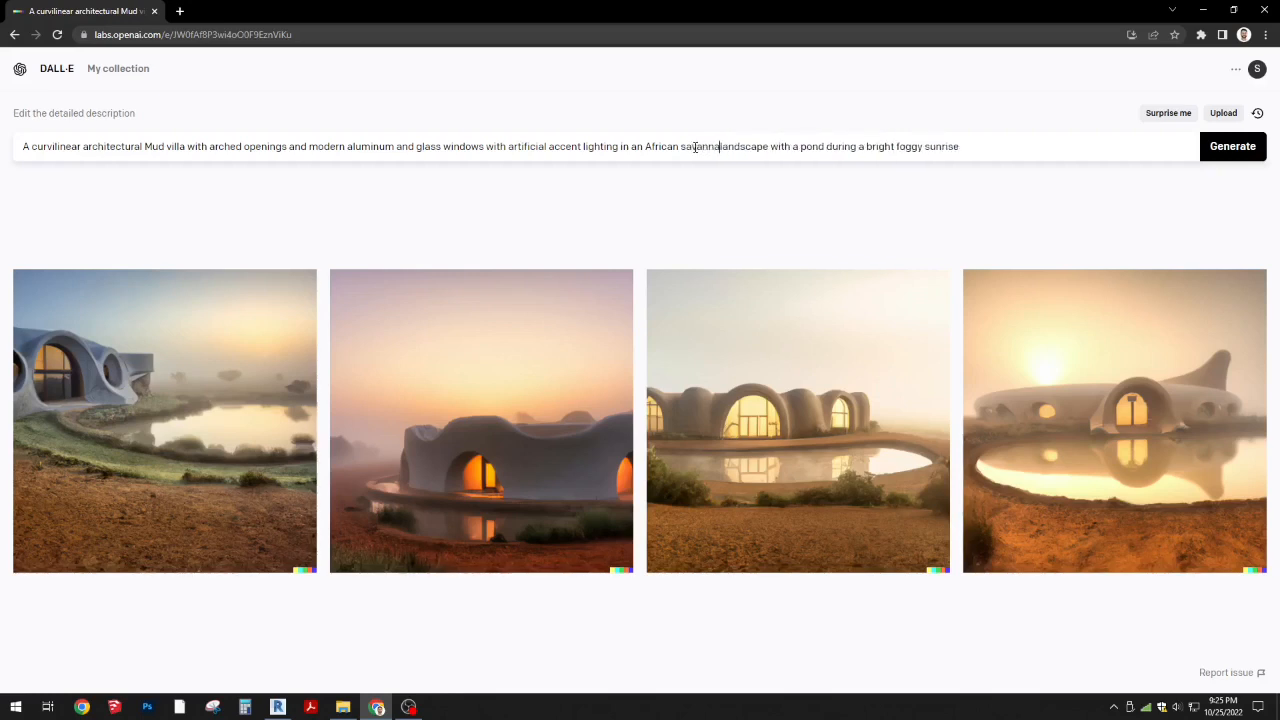
type("h")
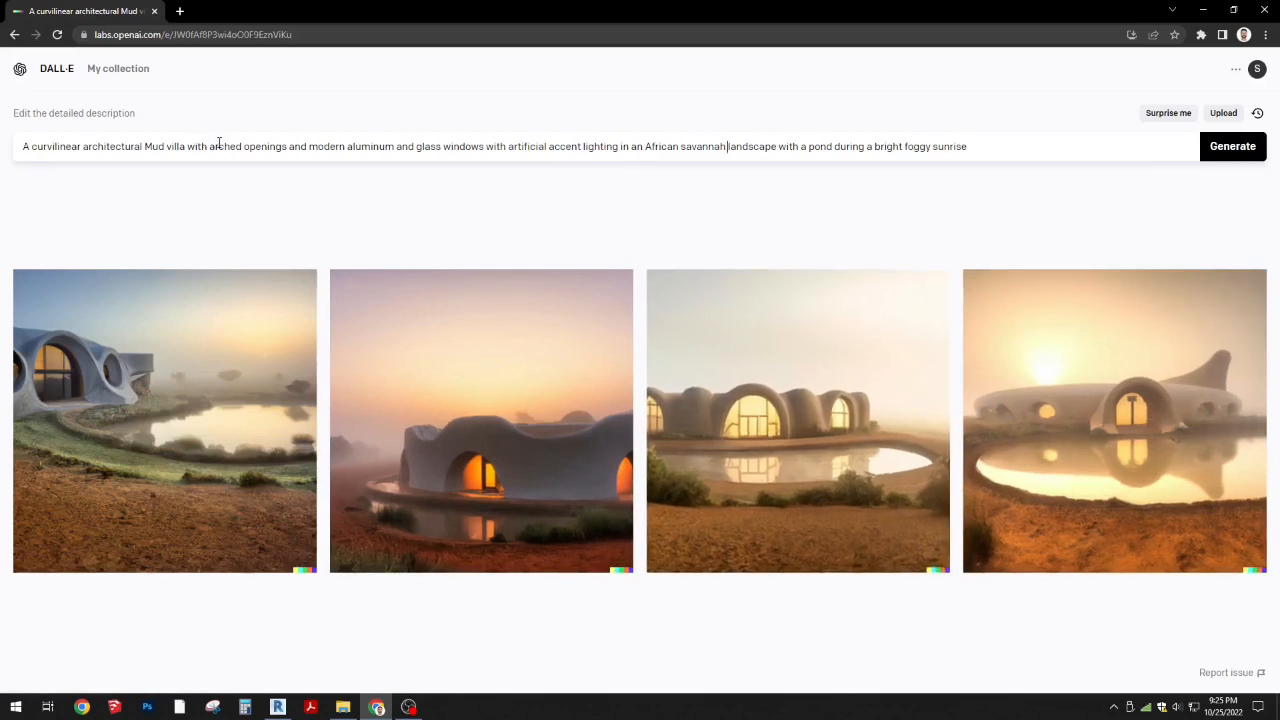
- Insert "terra cotta" between "Mud" and "villa" in the description, keeping single spaces between the words
left_click(144, 146)
key("Right")
type("terra c")
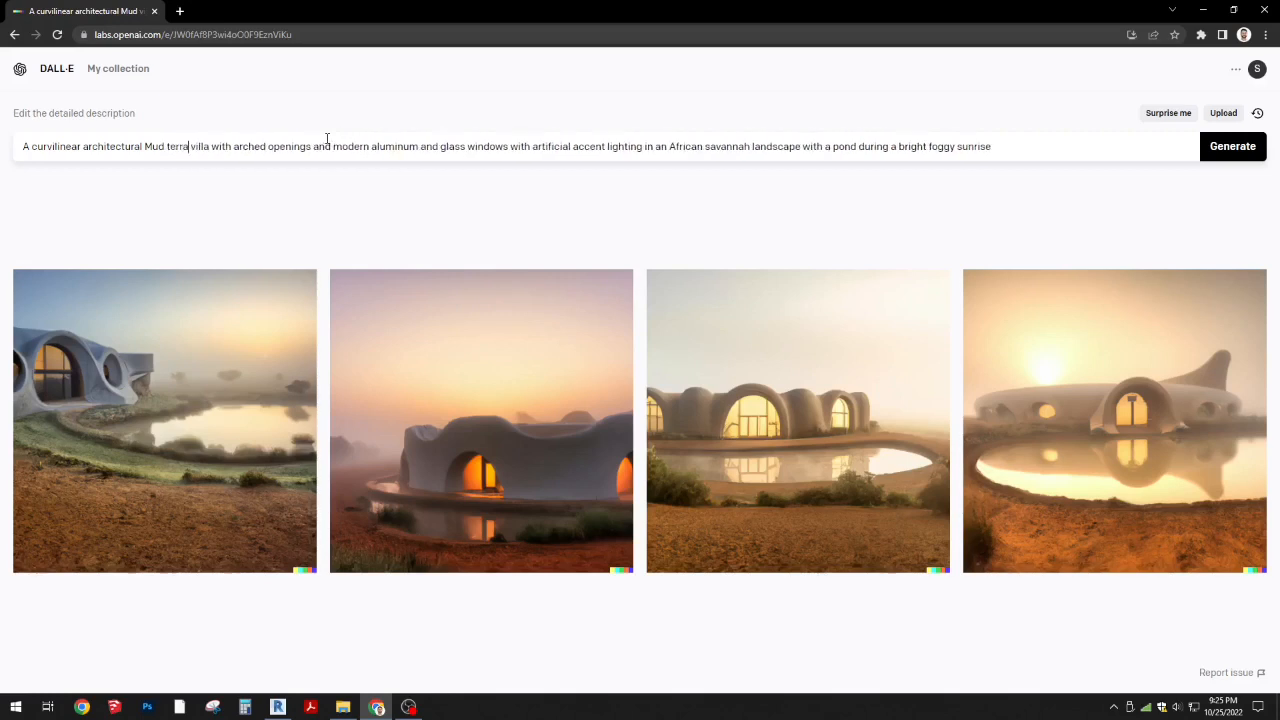
type("otta")
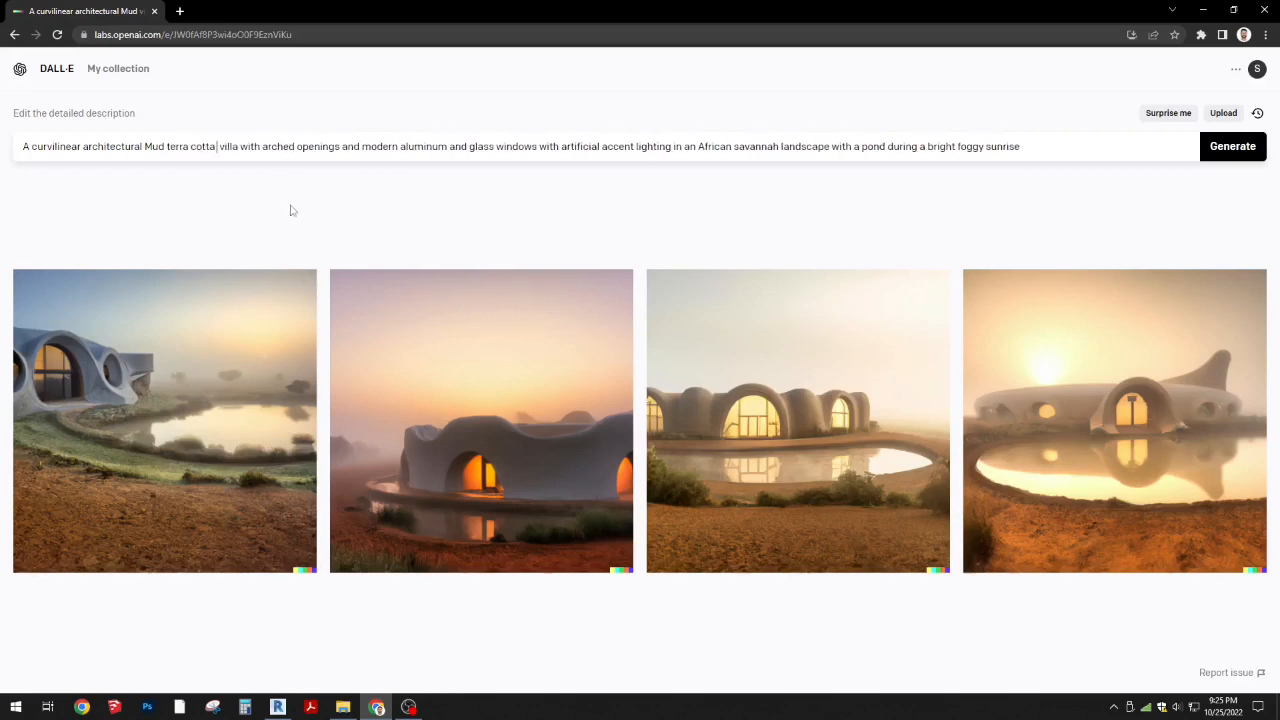
key("Delete")
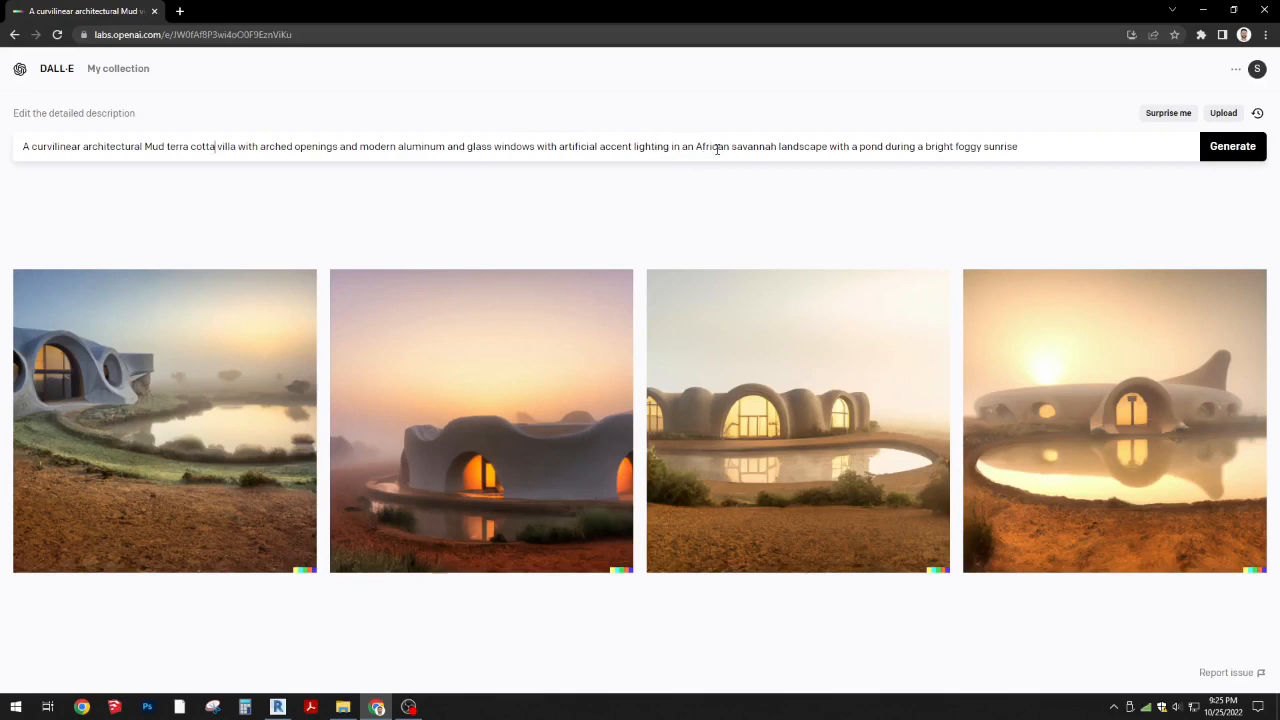
- Insert "native trees and" before "a pond" in the description
left_click(850, 146)
type("native ")
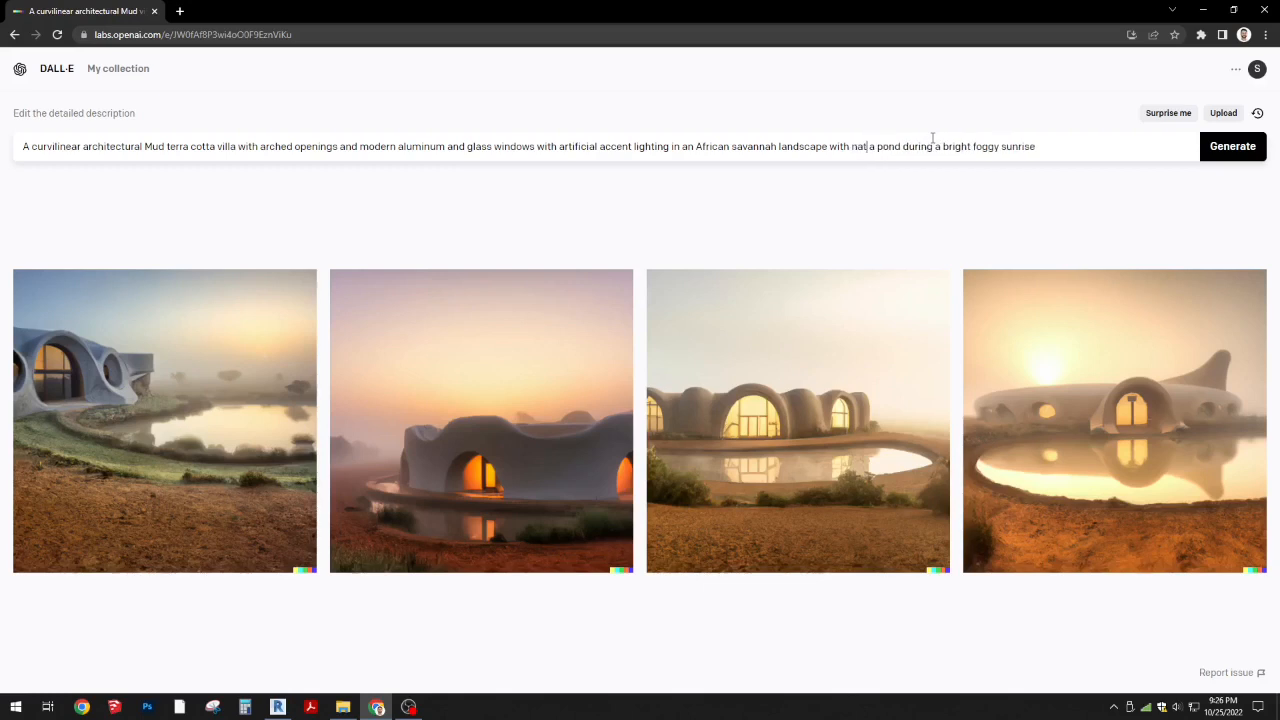
type("trees")
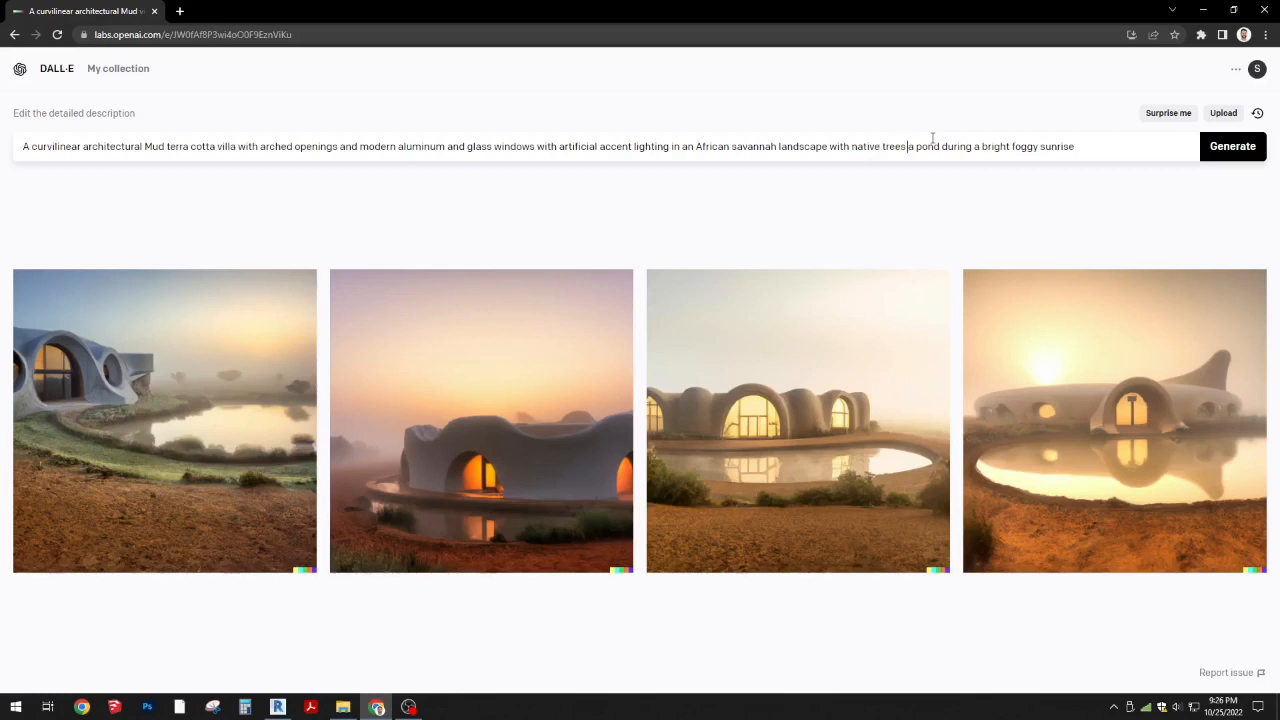
type("and")
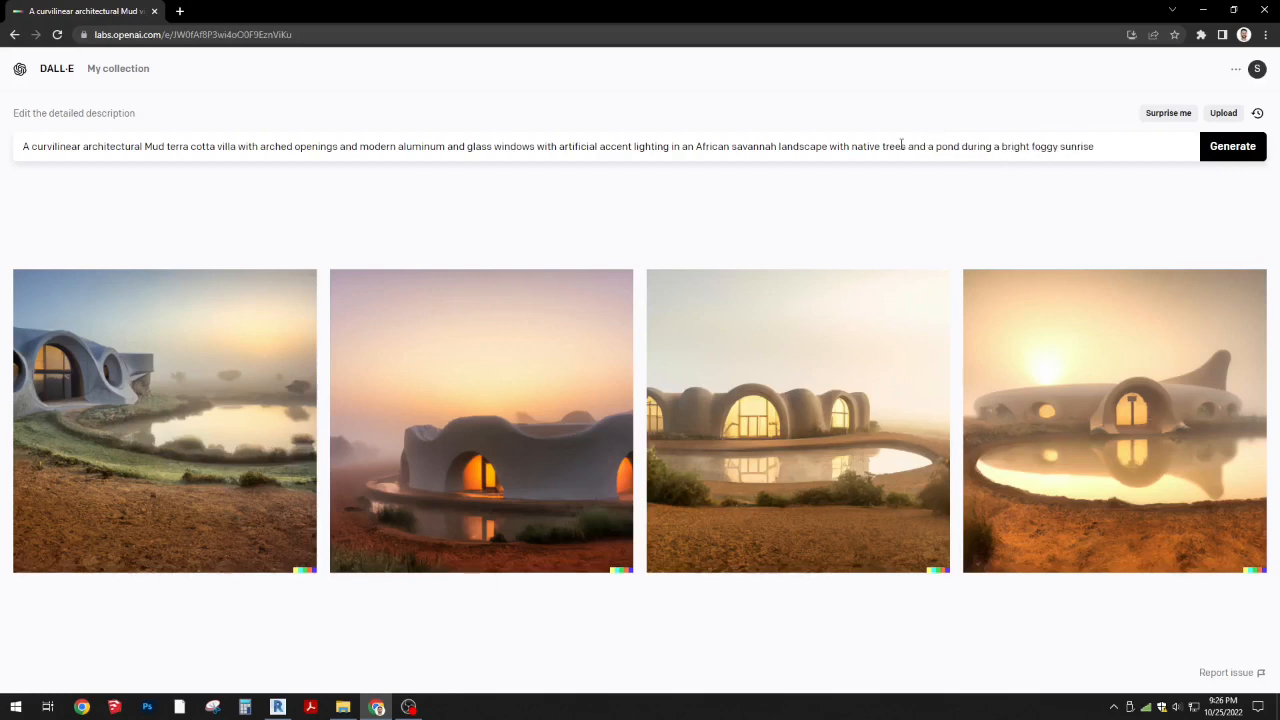
- Remove "modern" before "aluminum and glass windows" and insert "wooden" before "arched openings" in the description
double_click(378, 147)
key("BackSpace")
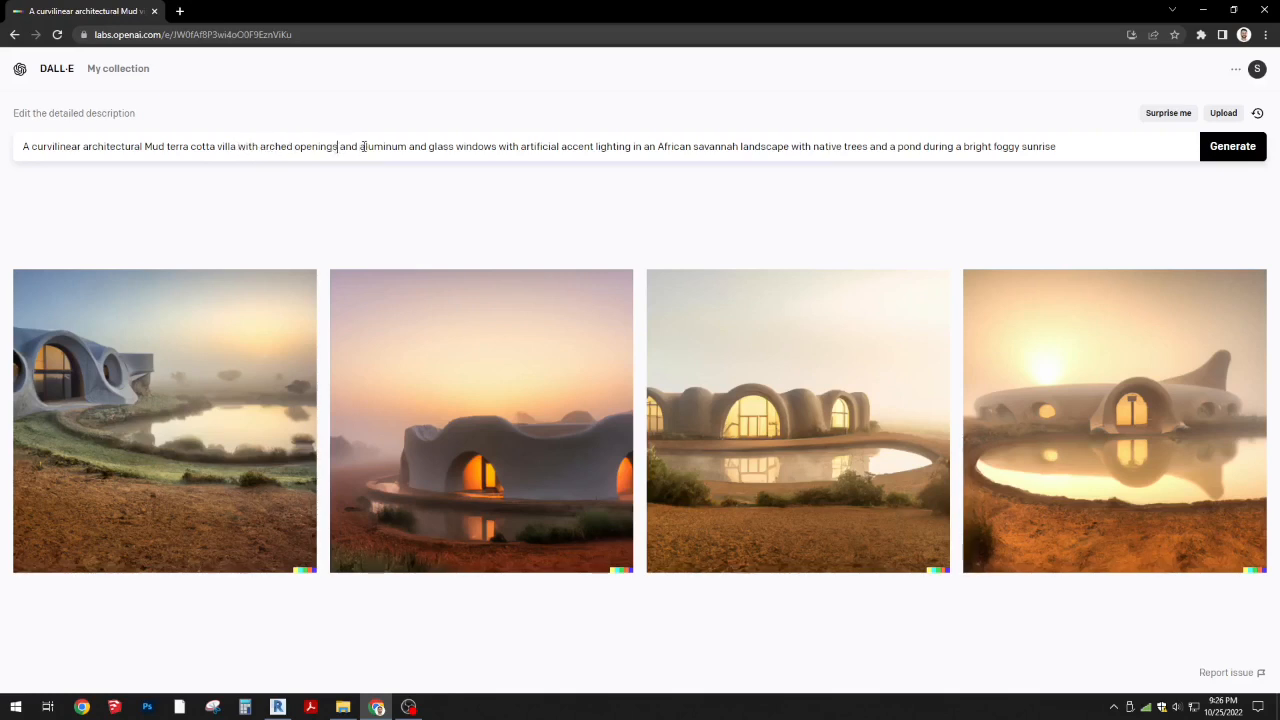
key("Left")
key("Left")
key("Left")
key("Left")
key("Left")
key("Left")
key("Left")
key("Left")
key("Left")
key("Left")
key("Left")
key("Left")
key("Left")
key("Left")
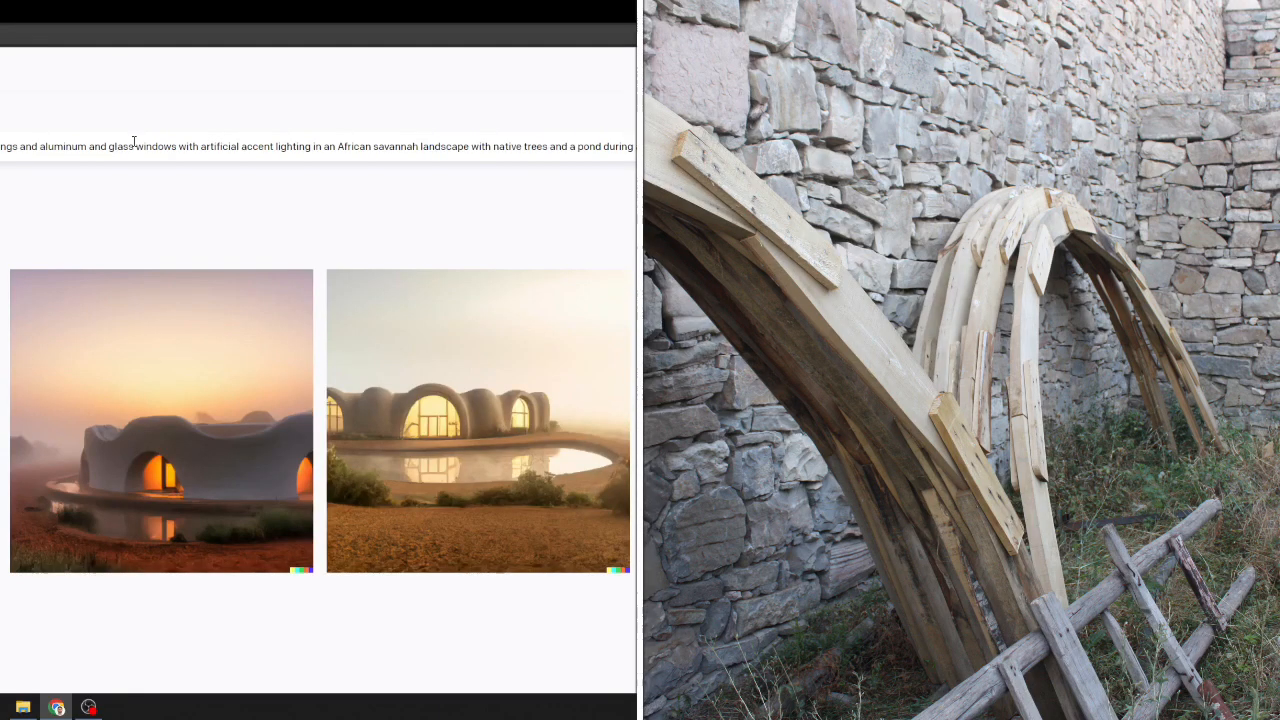
key("Left")
key("Left")
key("Left")
key("Left")
key("Left")
key("Left")
key("Left")
key("Left")
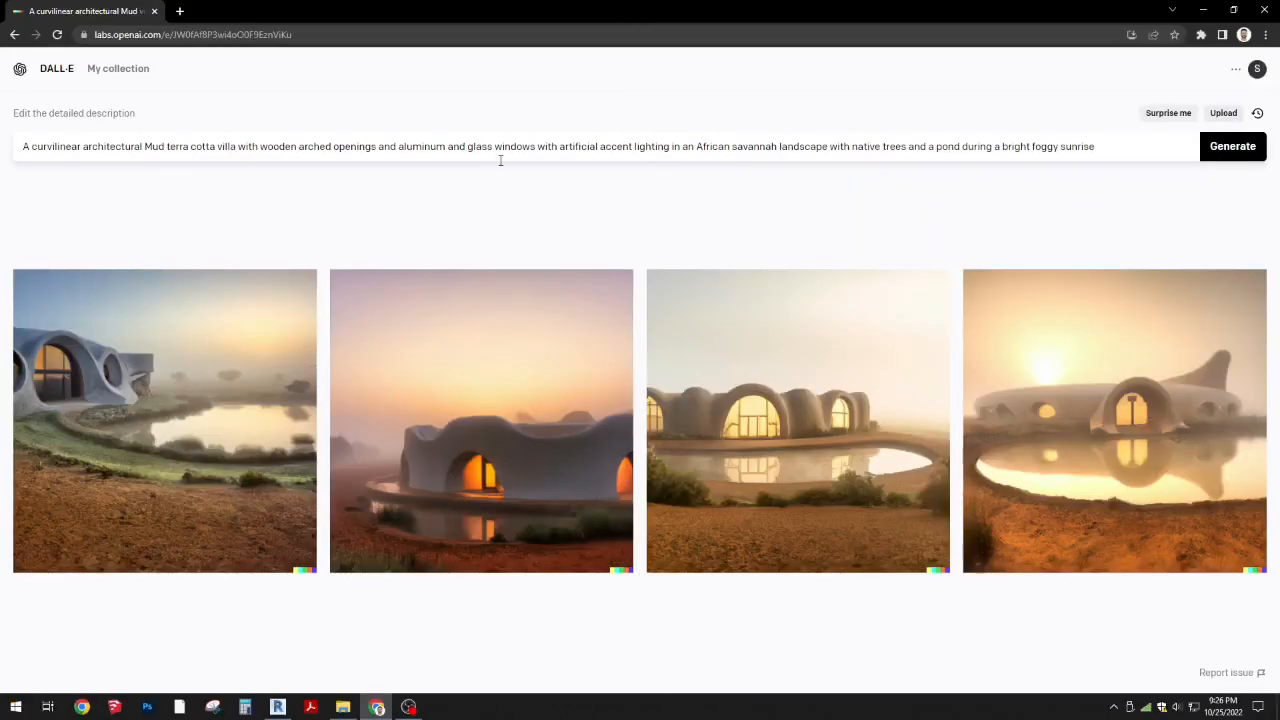
- Generate images from the revised description, view the fourth result at full size, and return to the results
left_click(1233, 152)
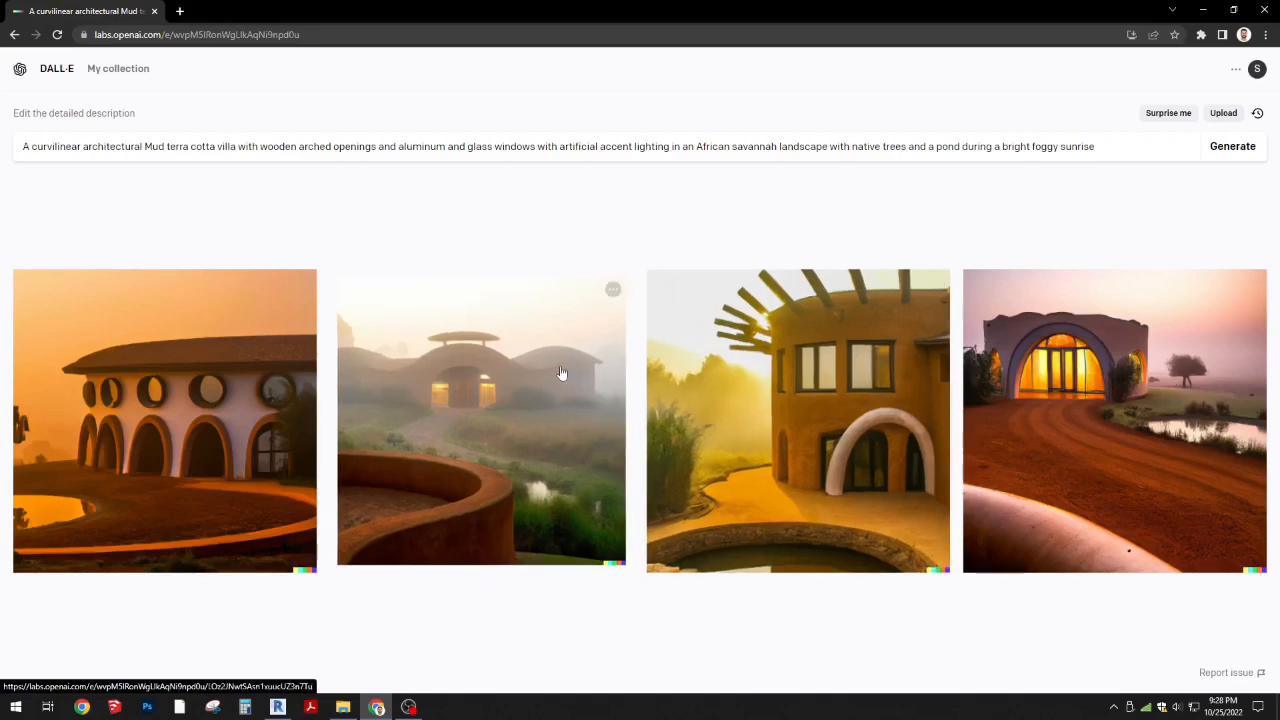
left_click(1050, 378)
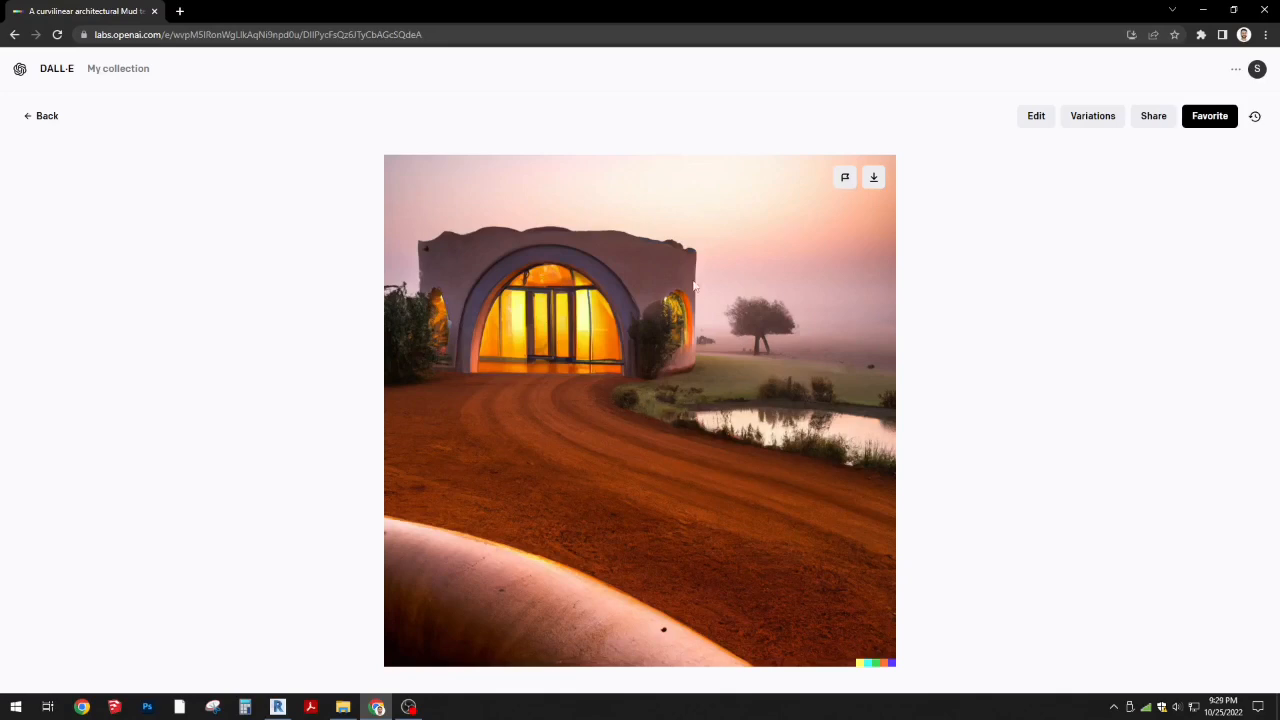
left_click(47, 117)
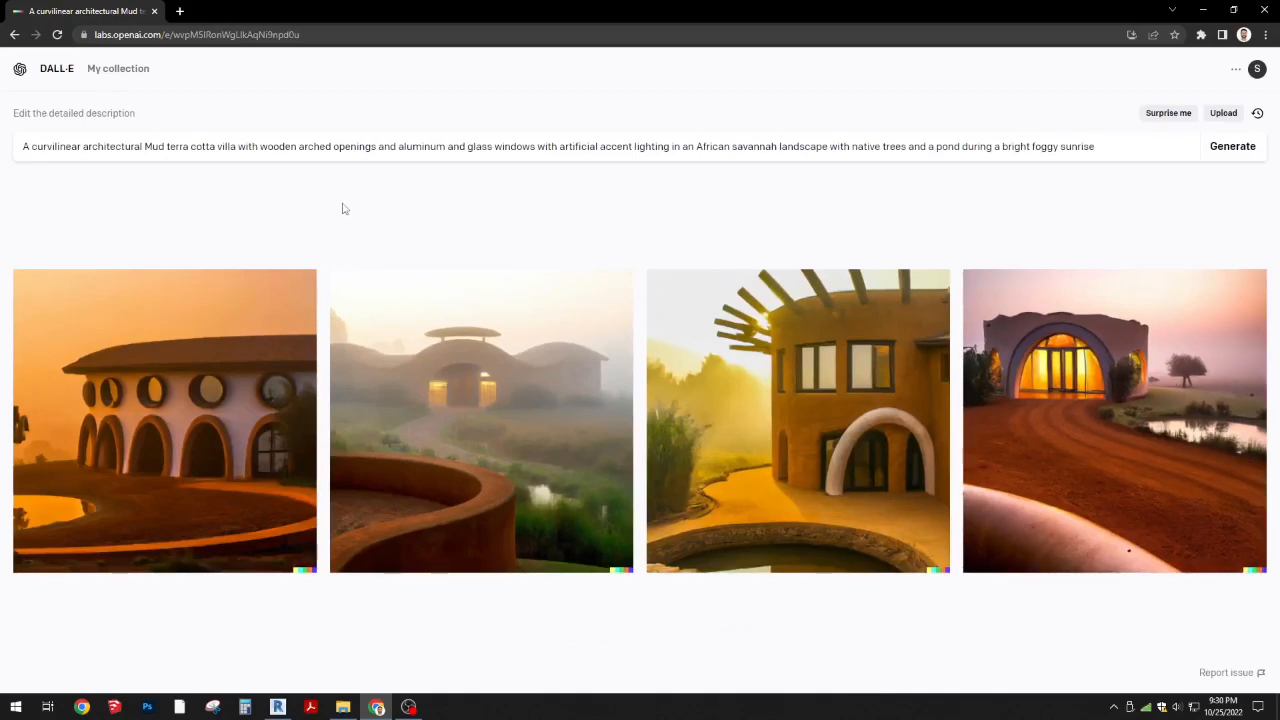
- Insert "framed" after "wooden" and change the opening "A" of the description to "An organic"
left_click(262, 147)
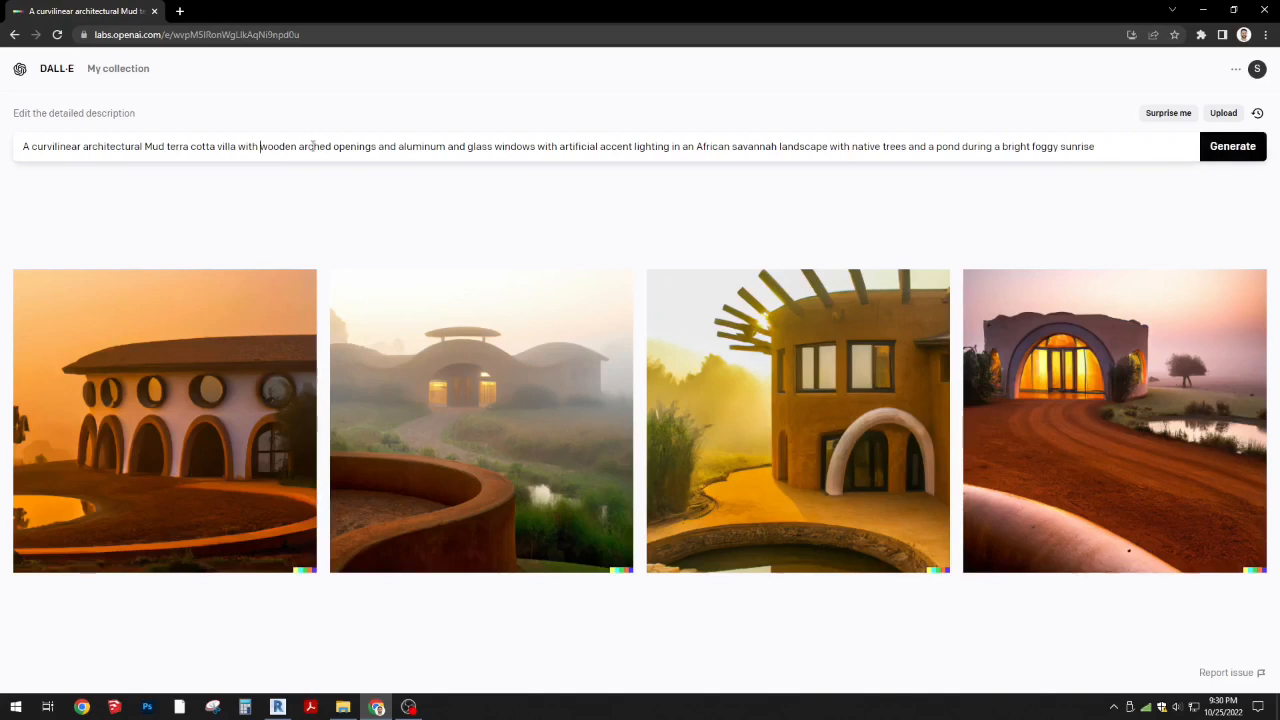
type("framed")
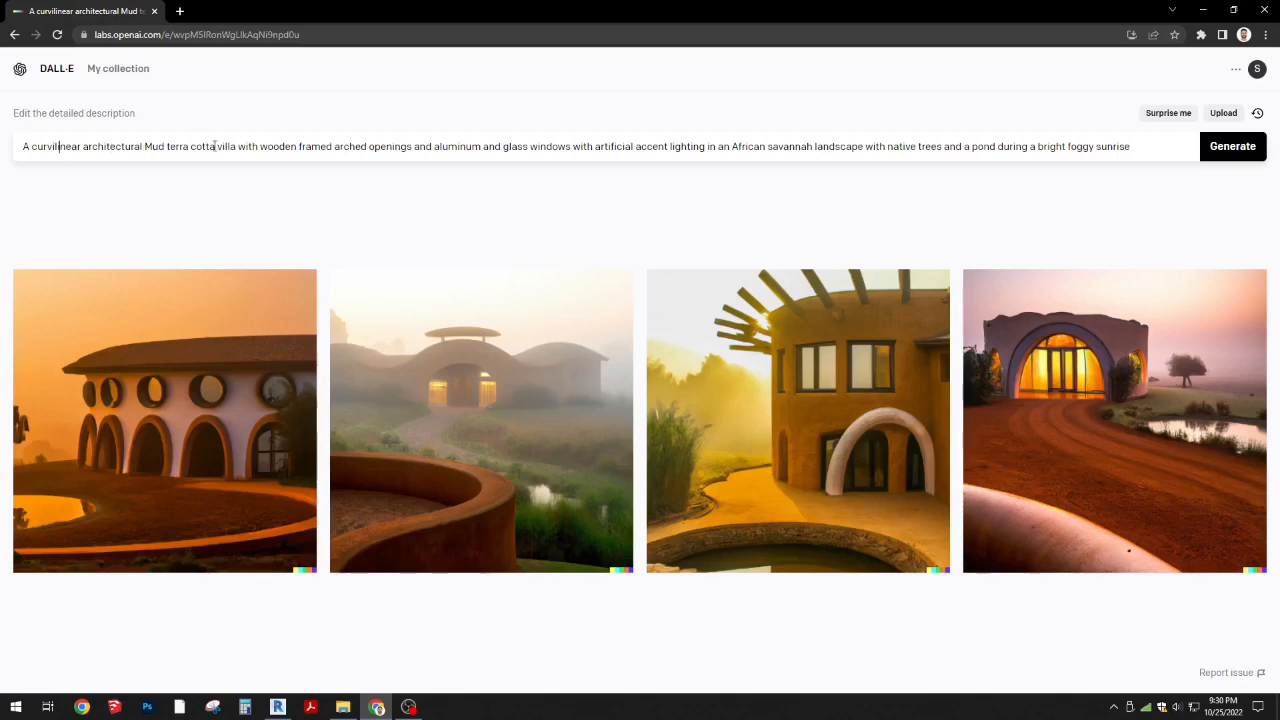
left_click(32, 147)
key("Delete")
type("n orga")
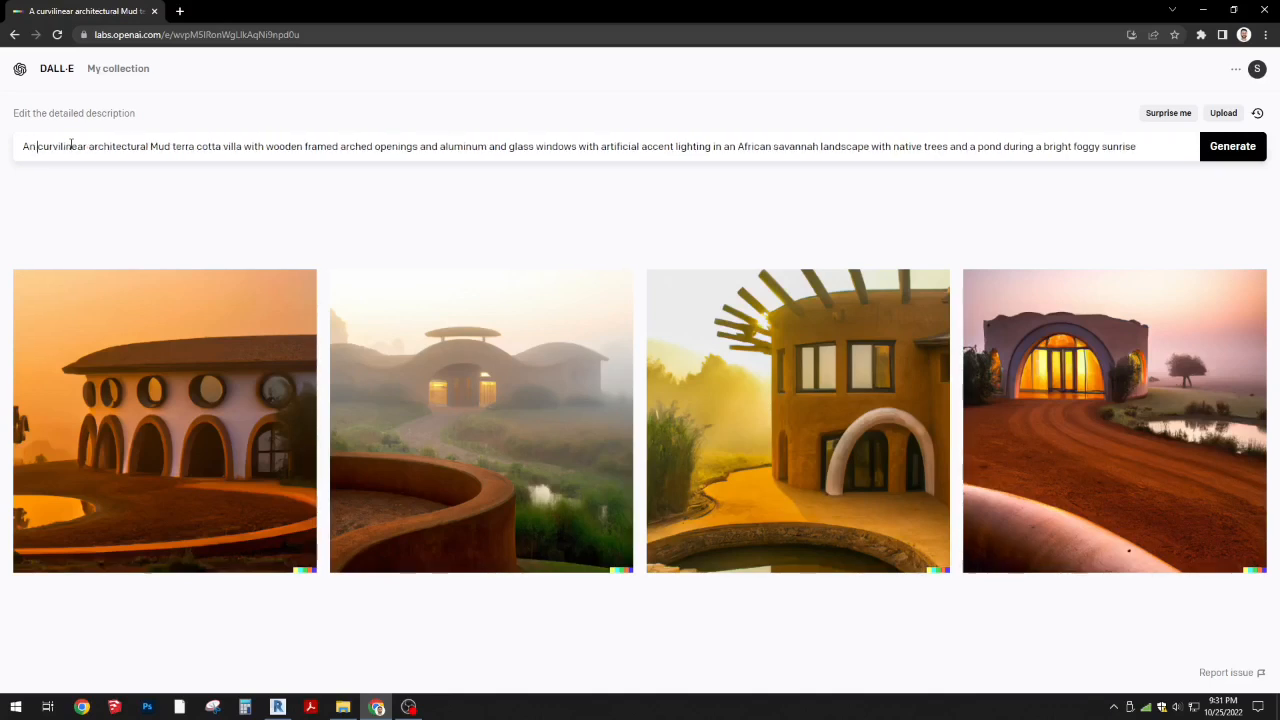
type("nic")
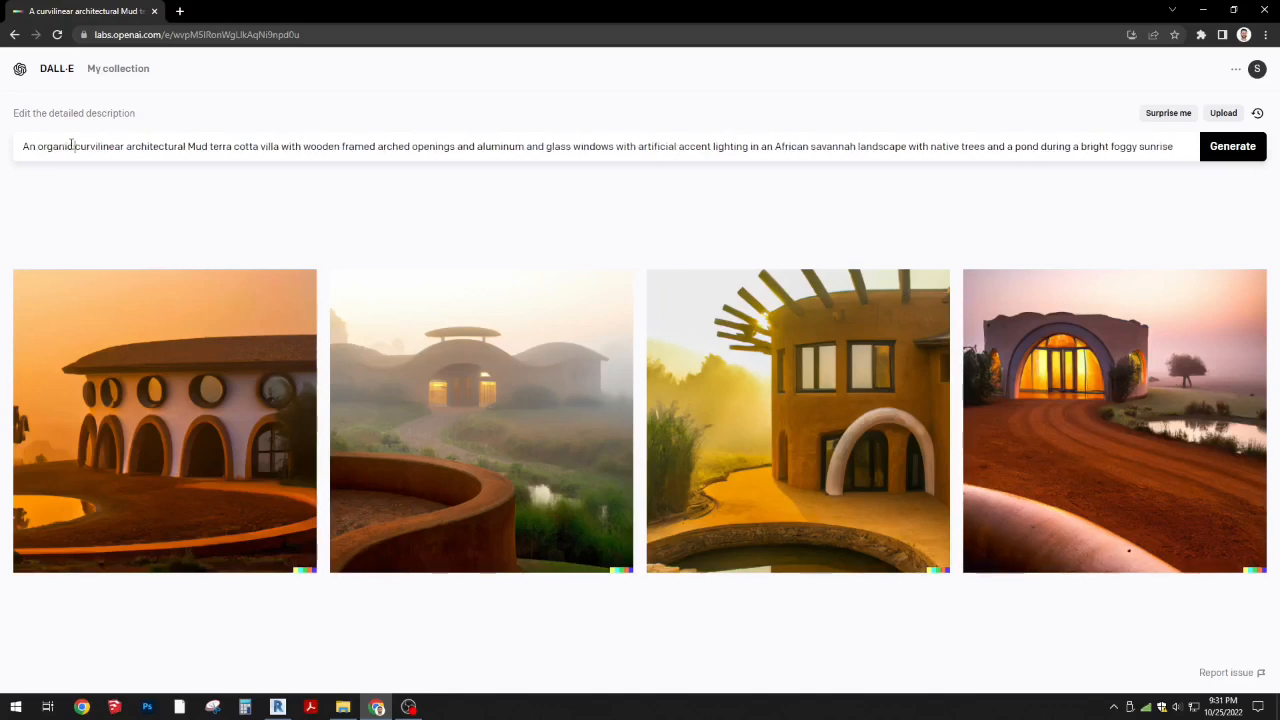
- Remove "aluminum" and the duplicate "and" so the description reads "arched openings and glass windows"
double_click(505, 147)
key("Delete")
key("Delete")
key("Delete")
key("Delete")
key("Delete")
key("Delete")
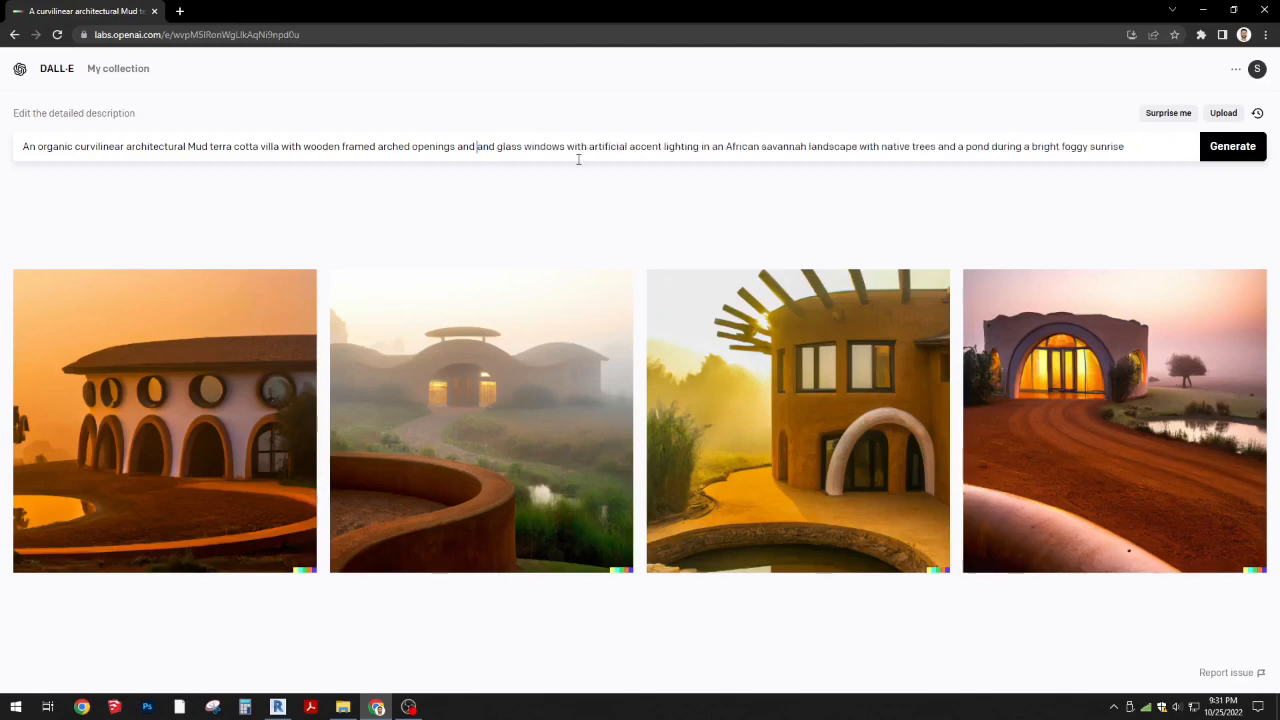
key("Delete")
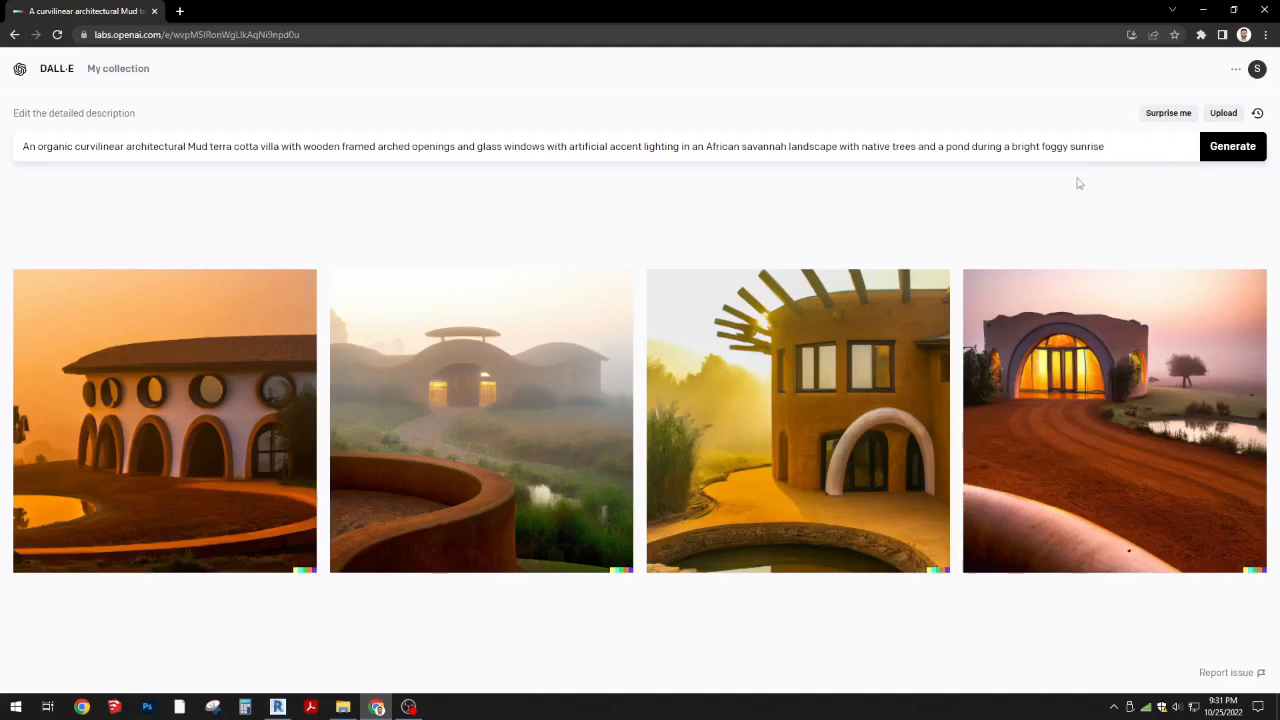
- Insert "form" after "villa" in the description
left_click(63, 148)
left_click(280, 147)
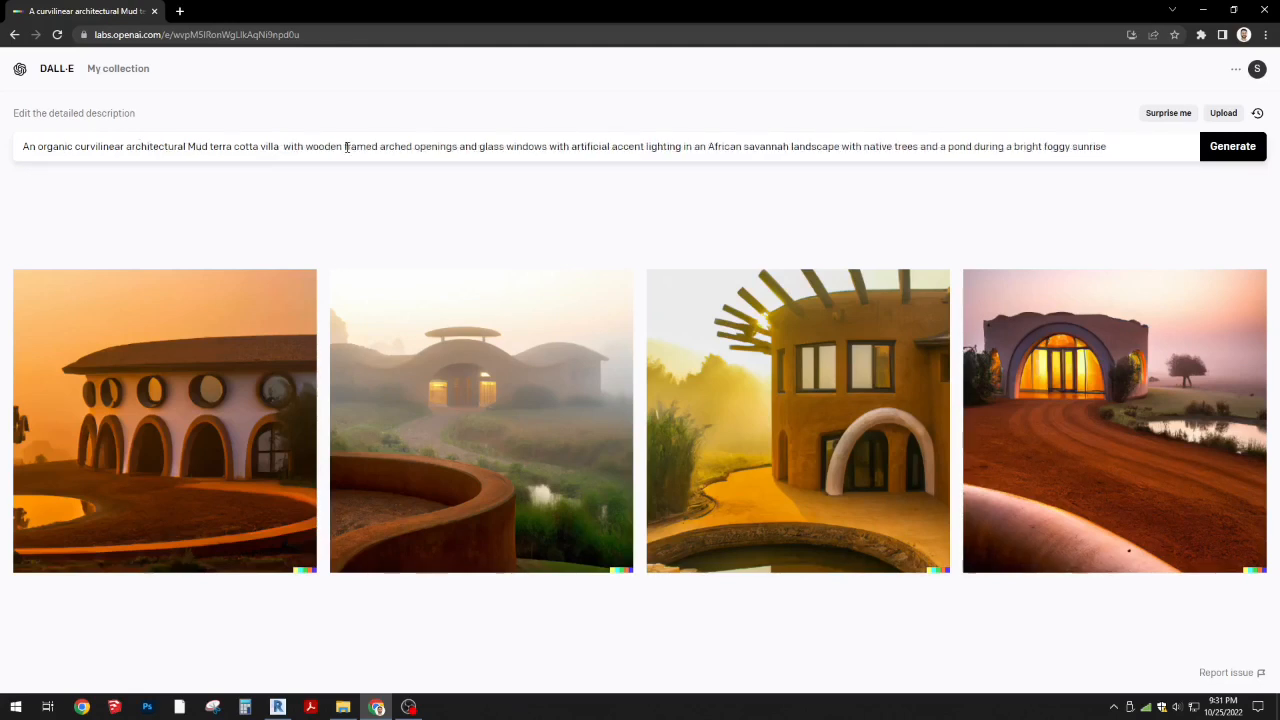
type("form")
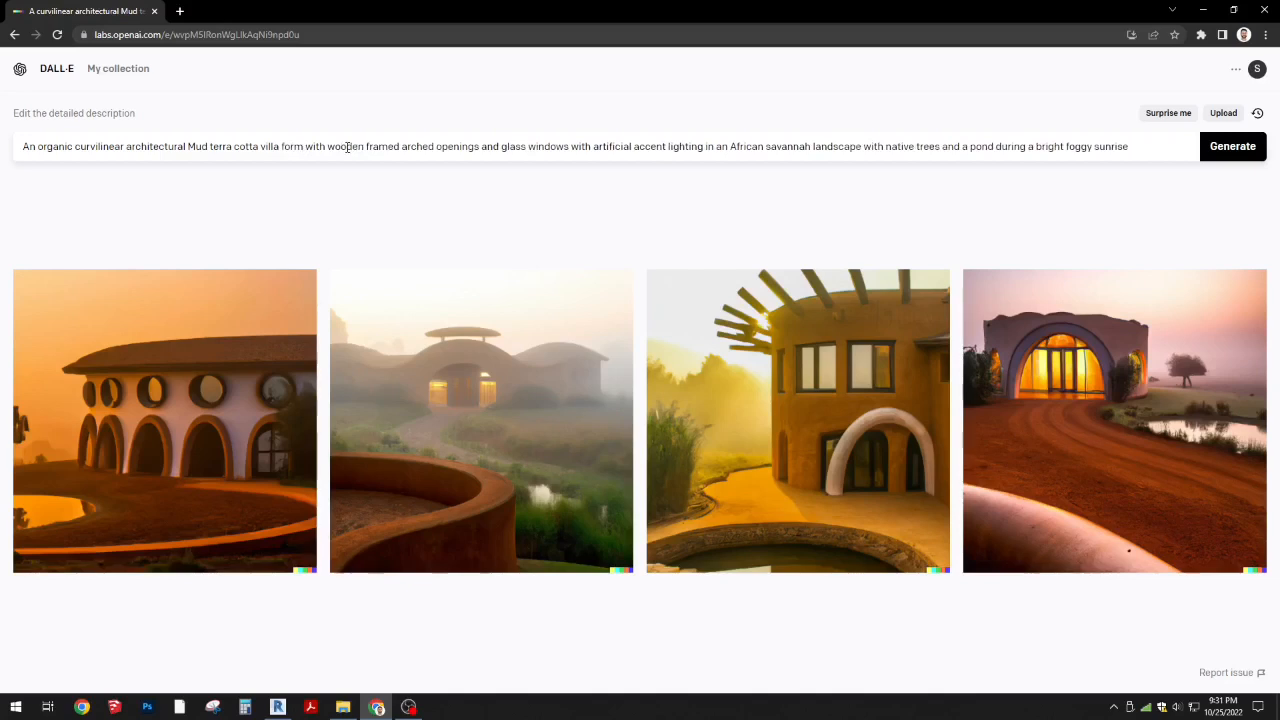
- Extend "form" in the description to "formwork striations"
type("work ")
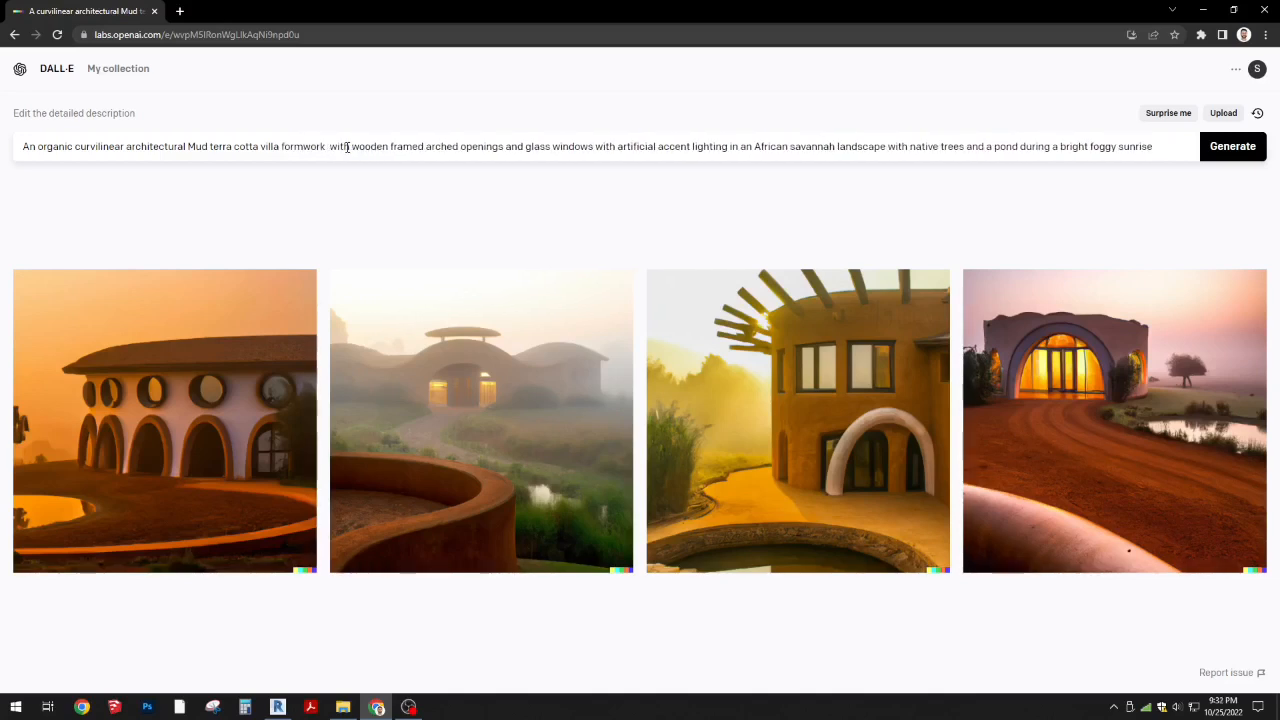
type("s")
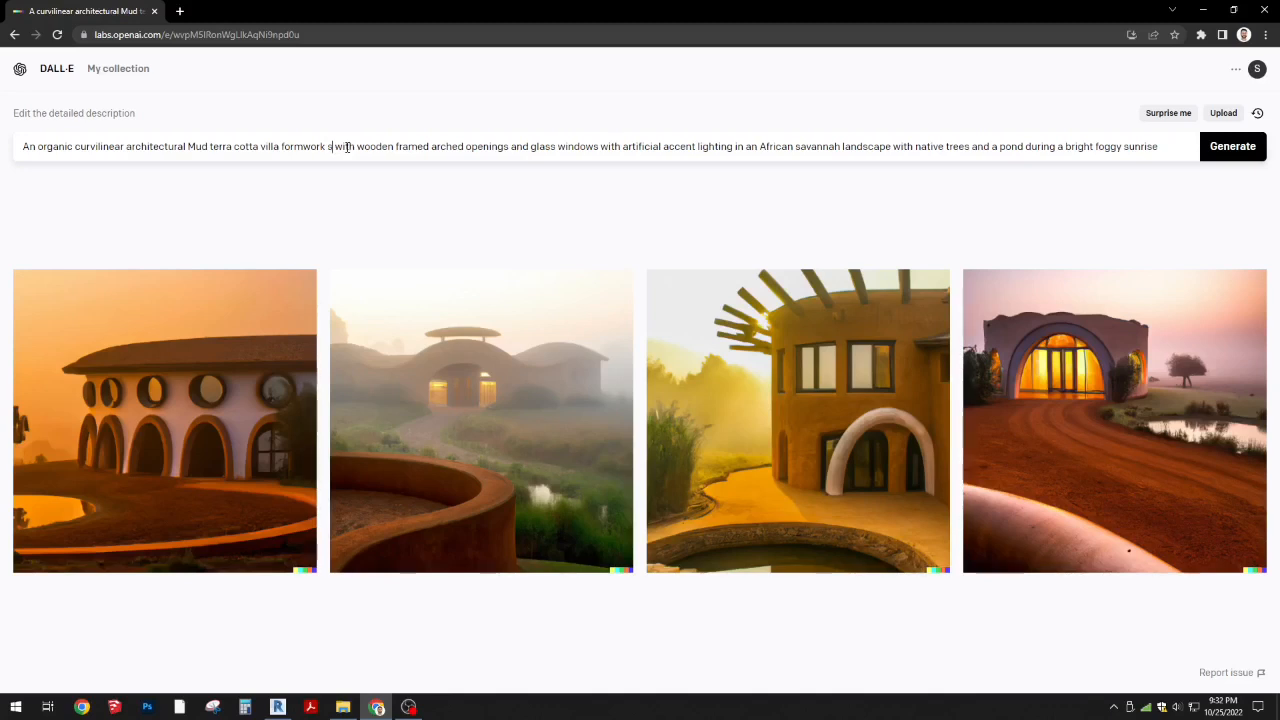
type("trip ")
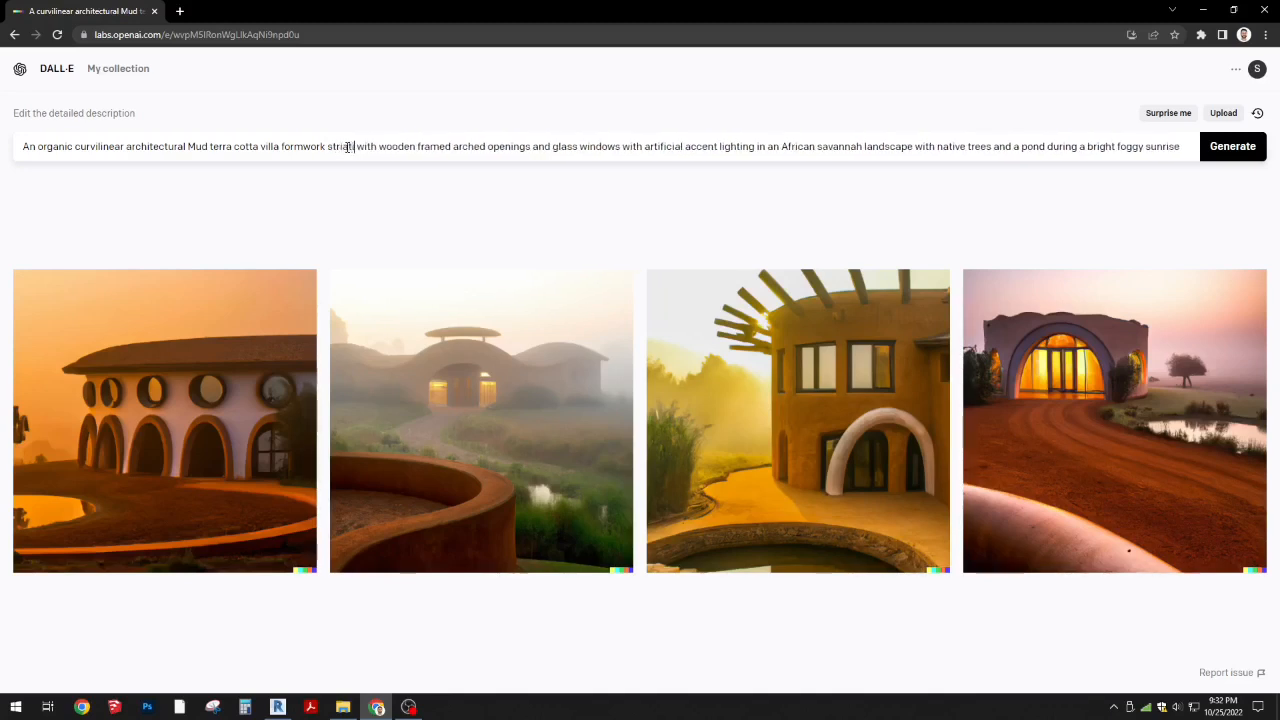
type("tions")
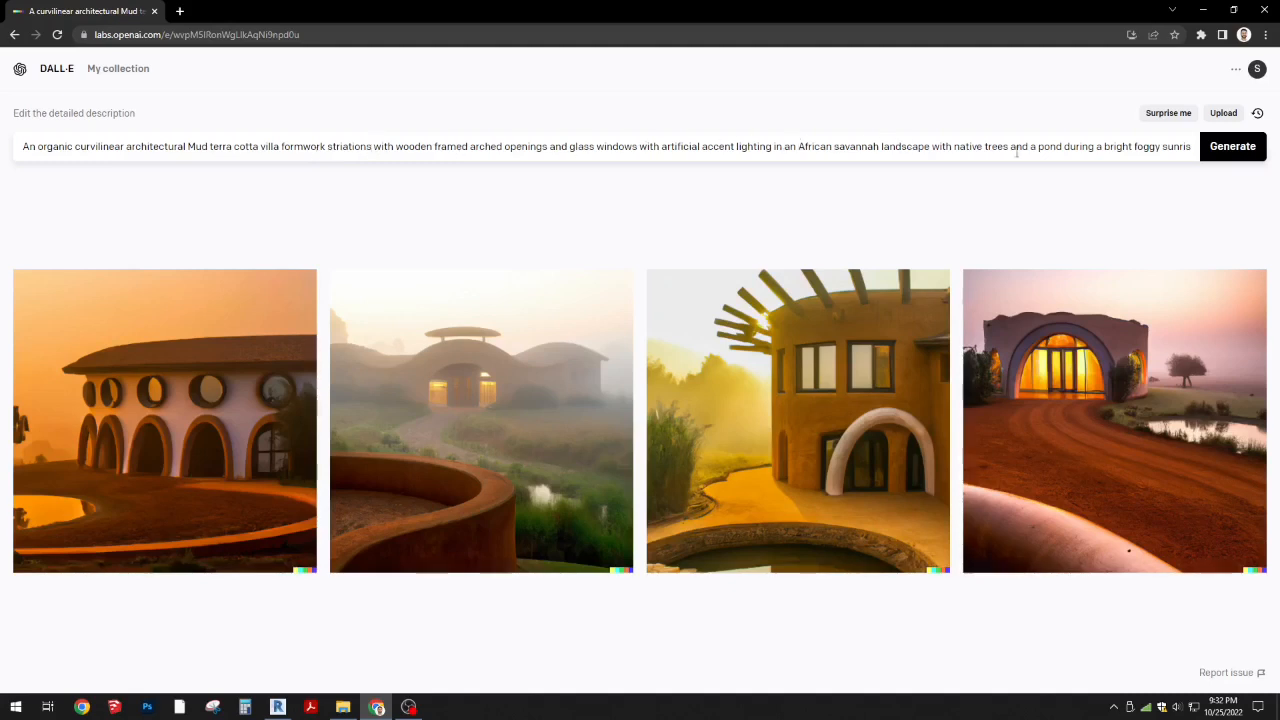
left_click_drag(993, 147, 1190, 147)
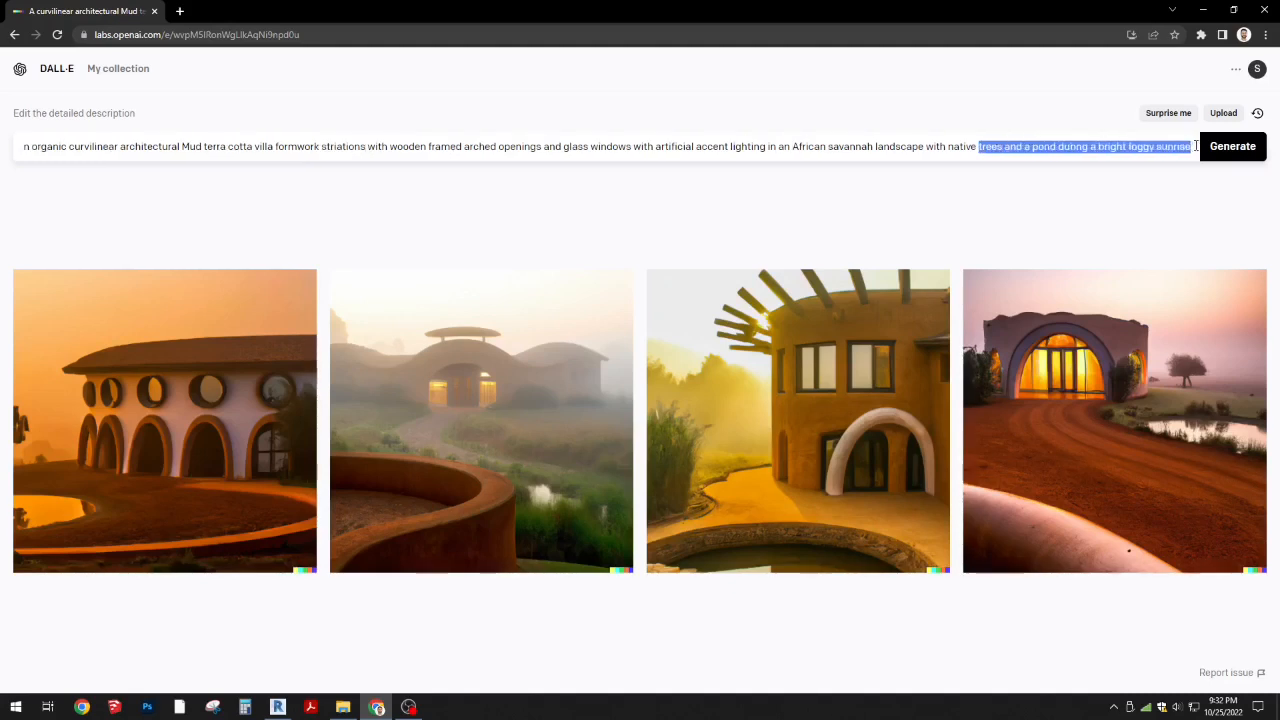
left_click(1188, 147)
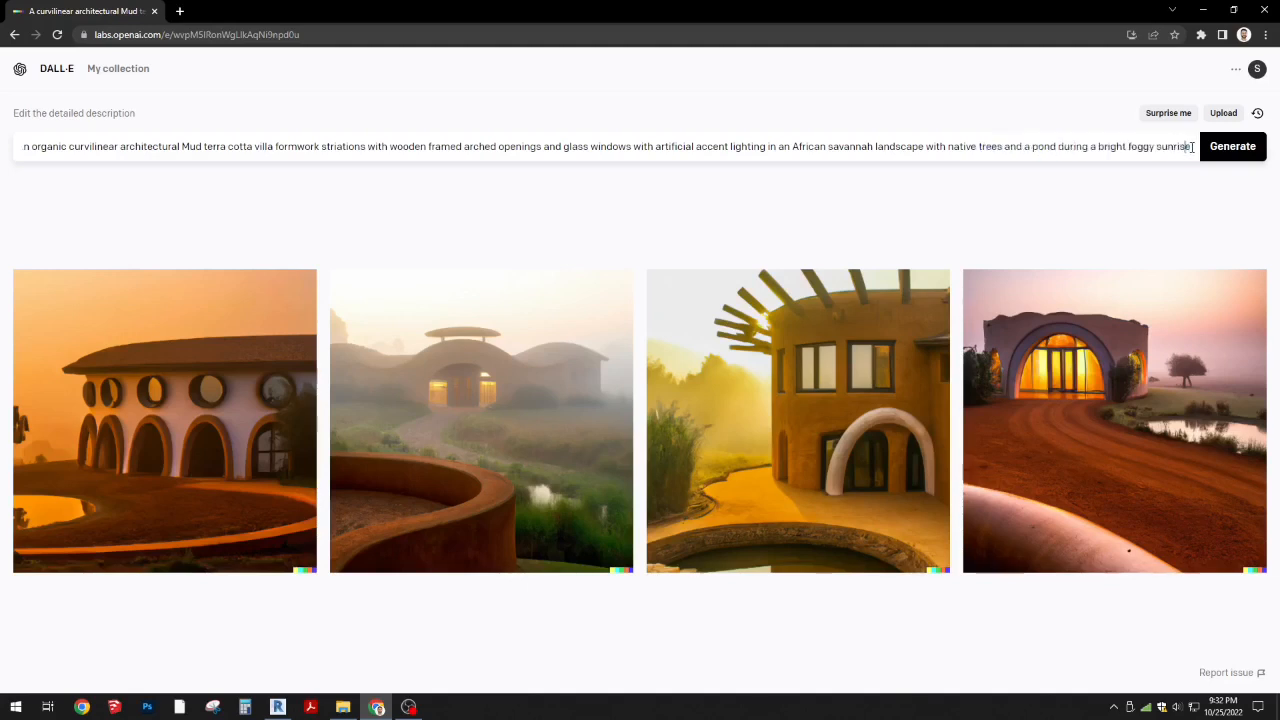
left_click_drag(1193, 147, 5, 140)
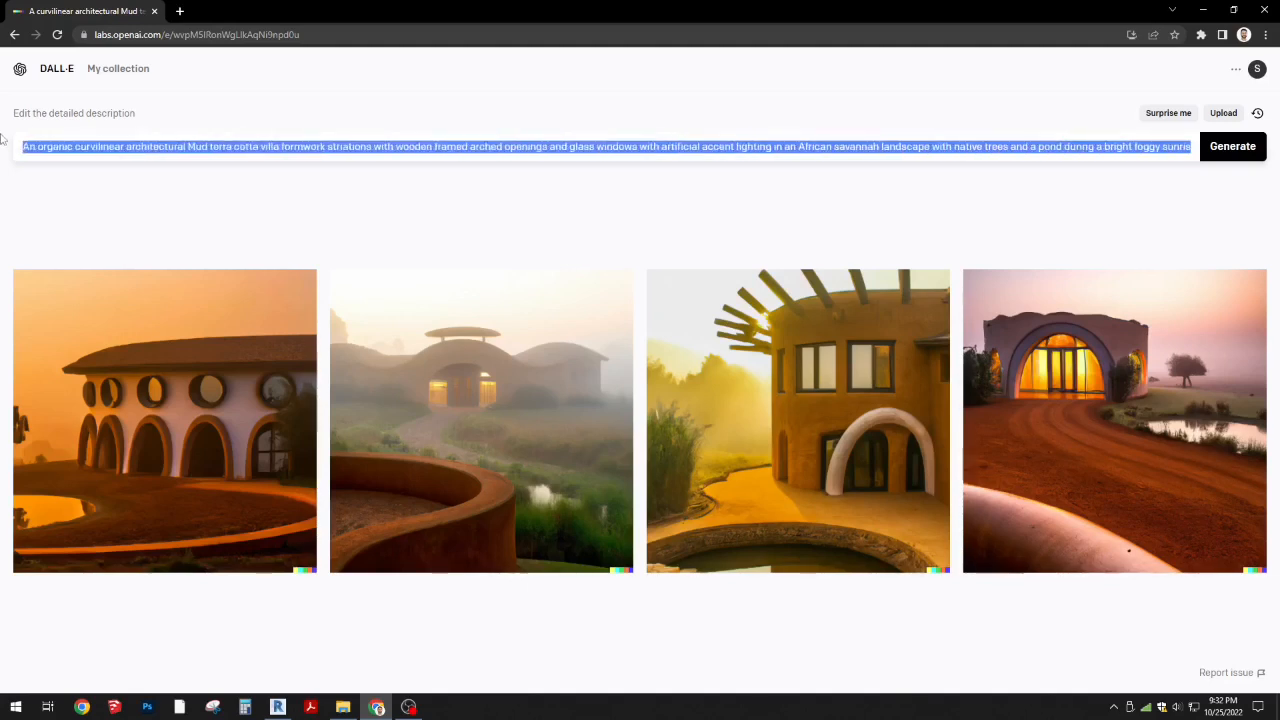
left_click(349, 148)
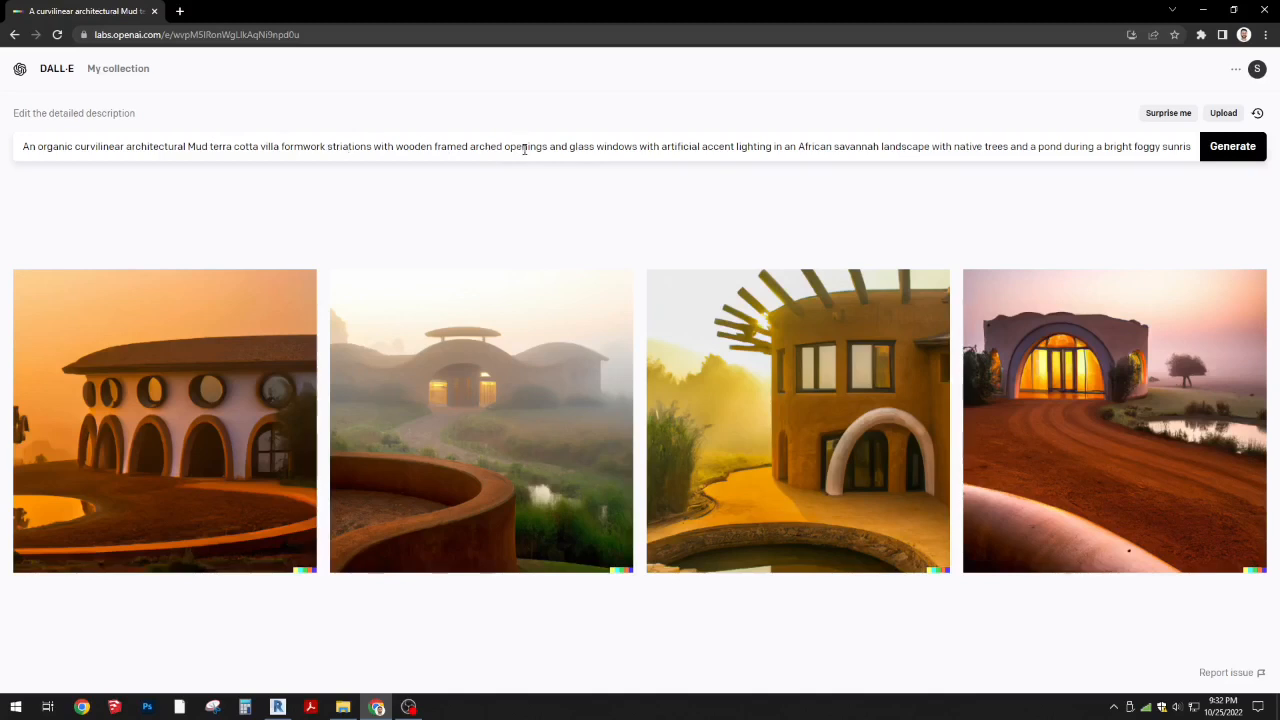
- Reword the description to "villa with formwork striations and wooden framed arched openings" and generate the images
left_click(282, 148)
type("with")
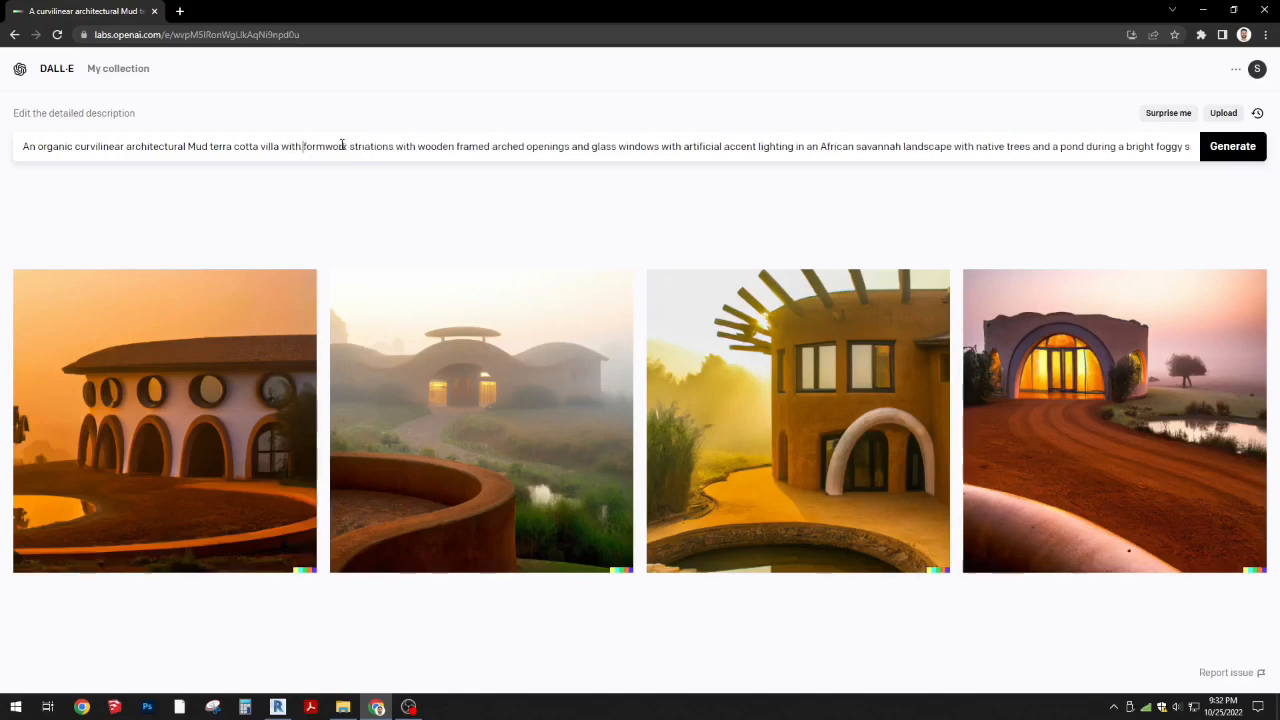
double_click(405, 147)
type("and")
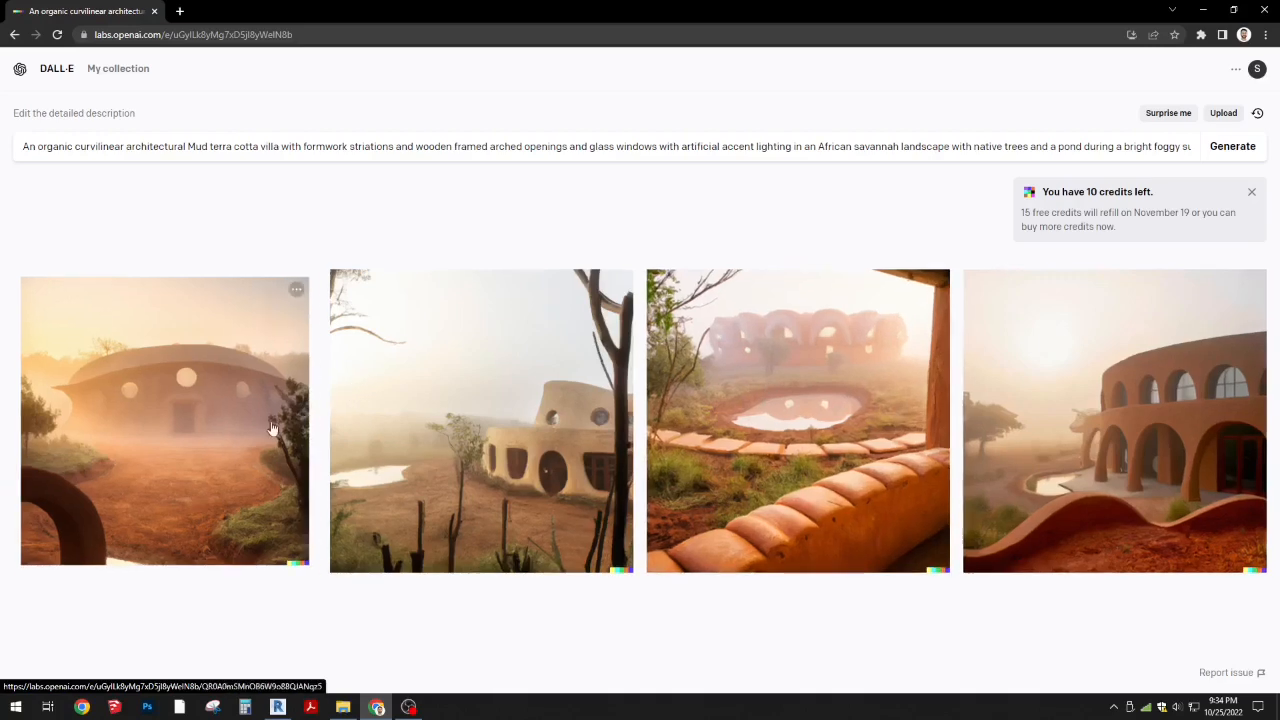
- View the fourth generated image at full size and return to the results
left_click(1058, 440)
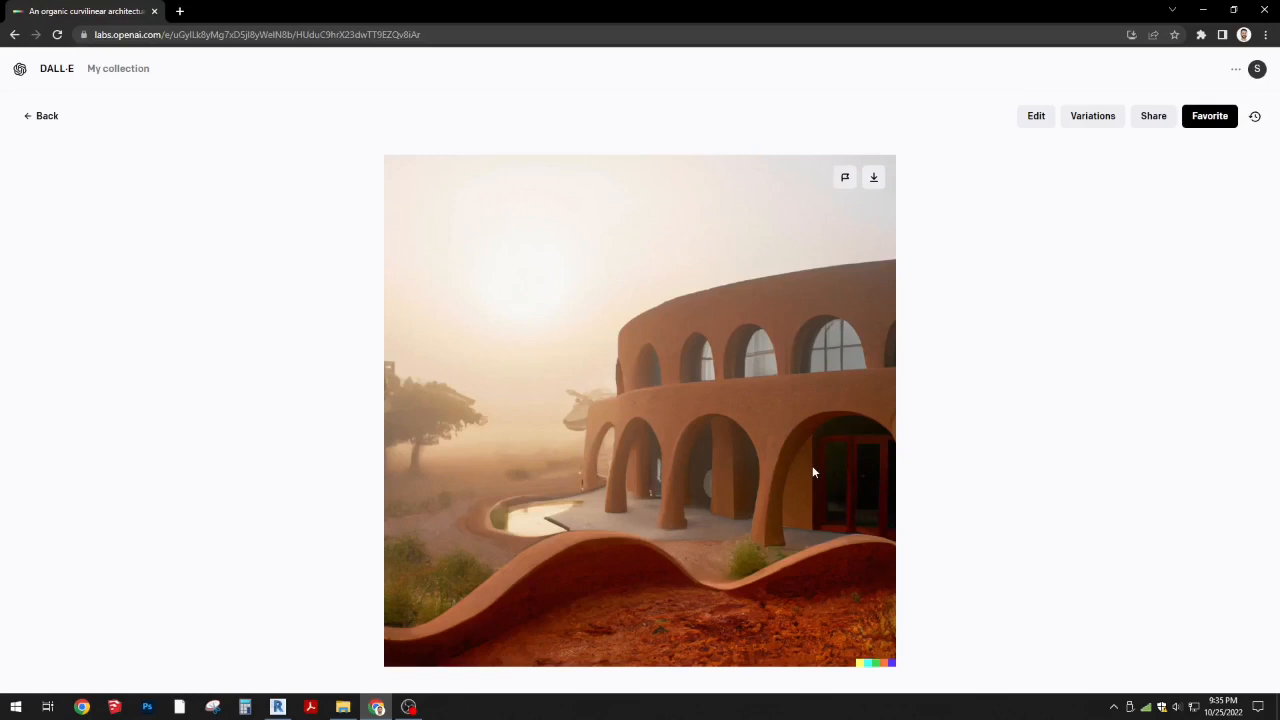
left_click(45, 117)
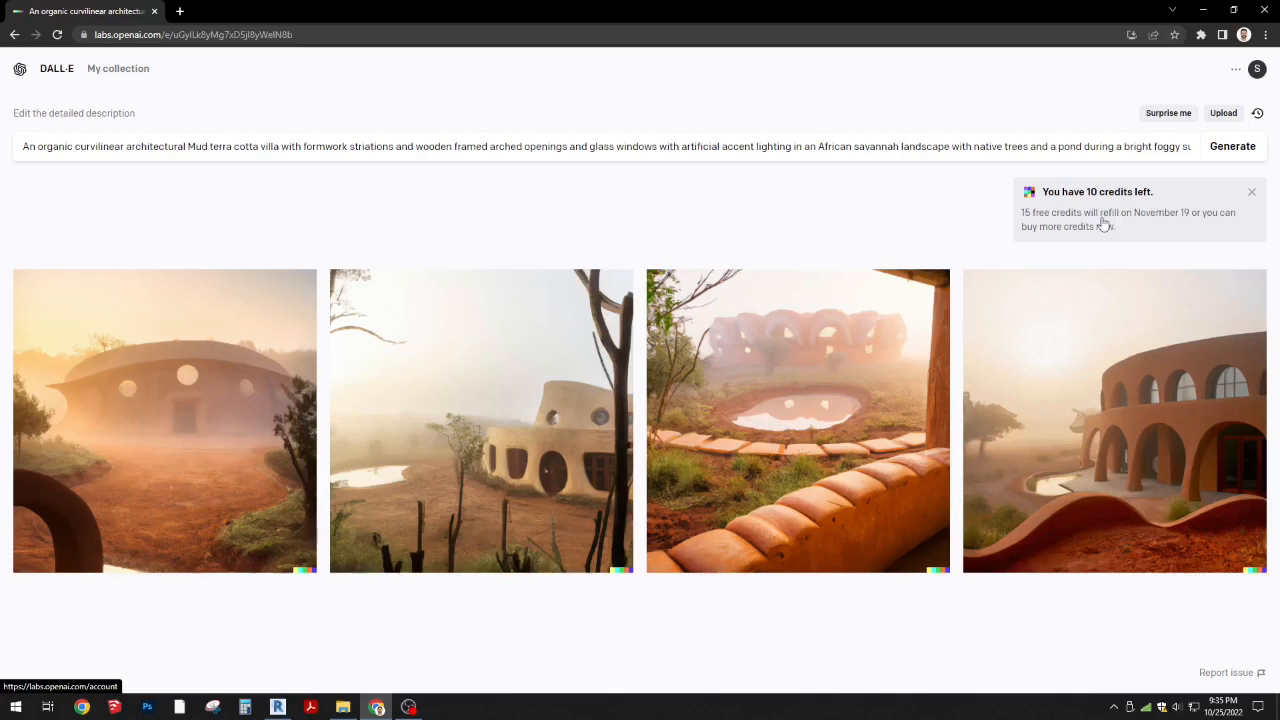
- Go to the account page and open the article about how credits work in a new tab
left_click(1257, 68)
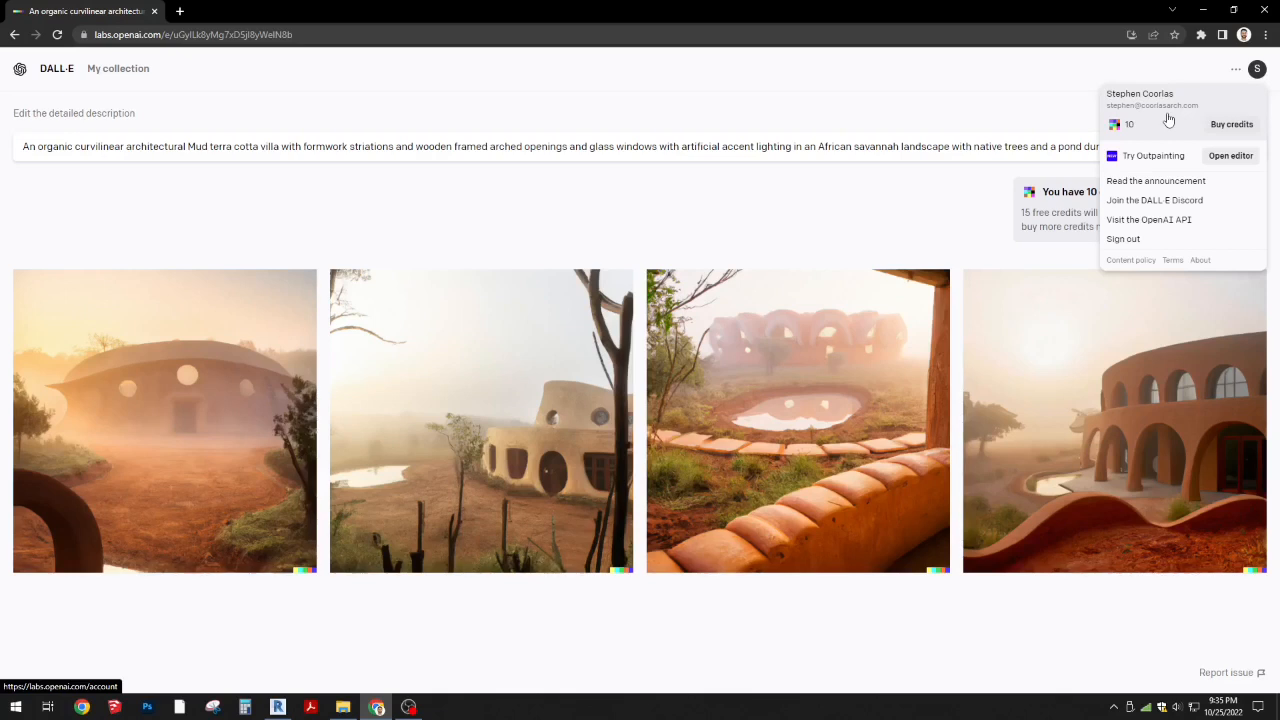
left_click(1166, 119)
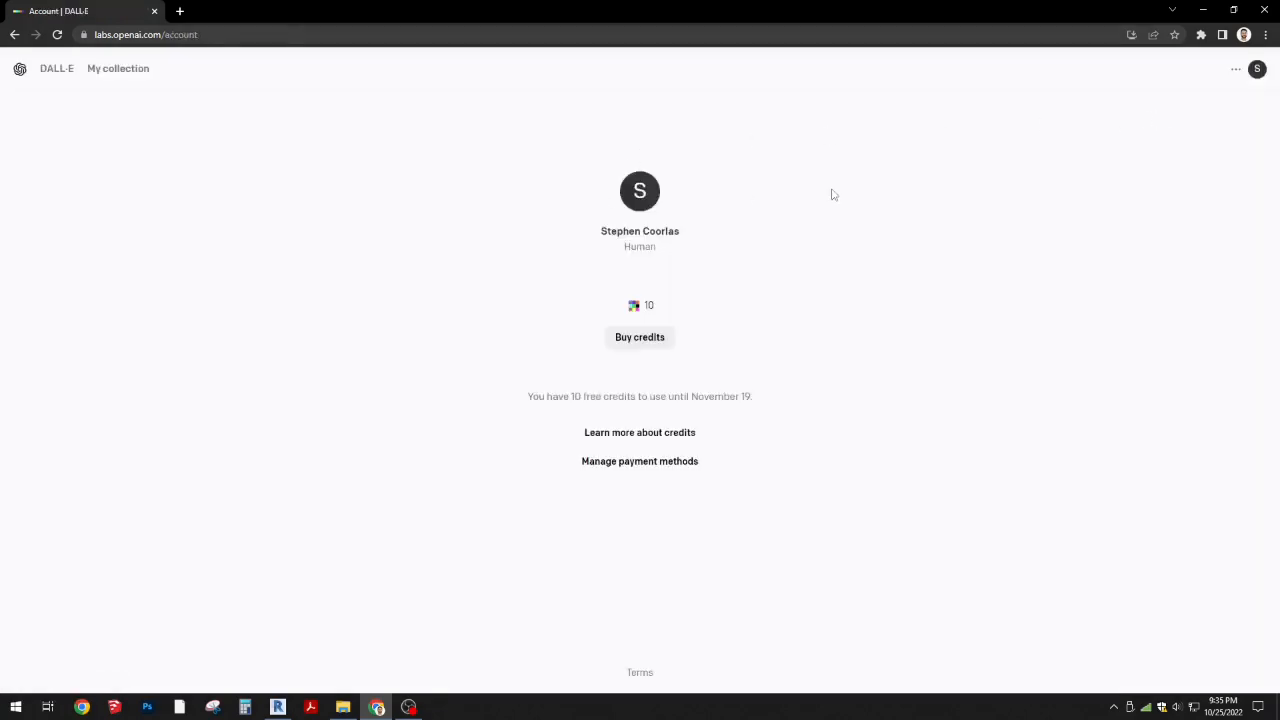
right_click(620, 434)
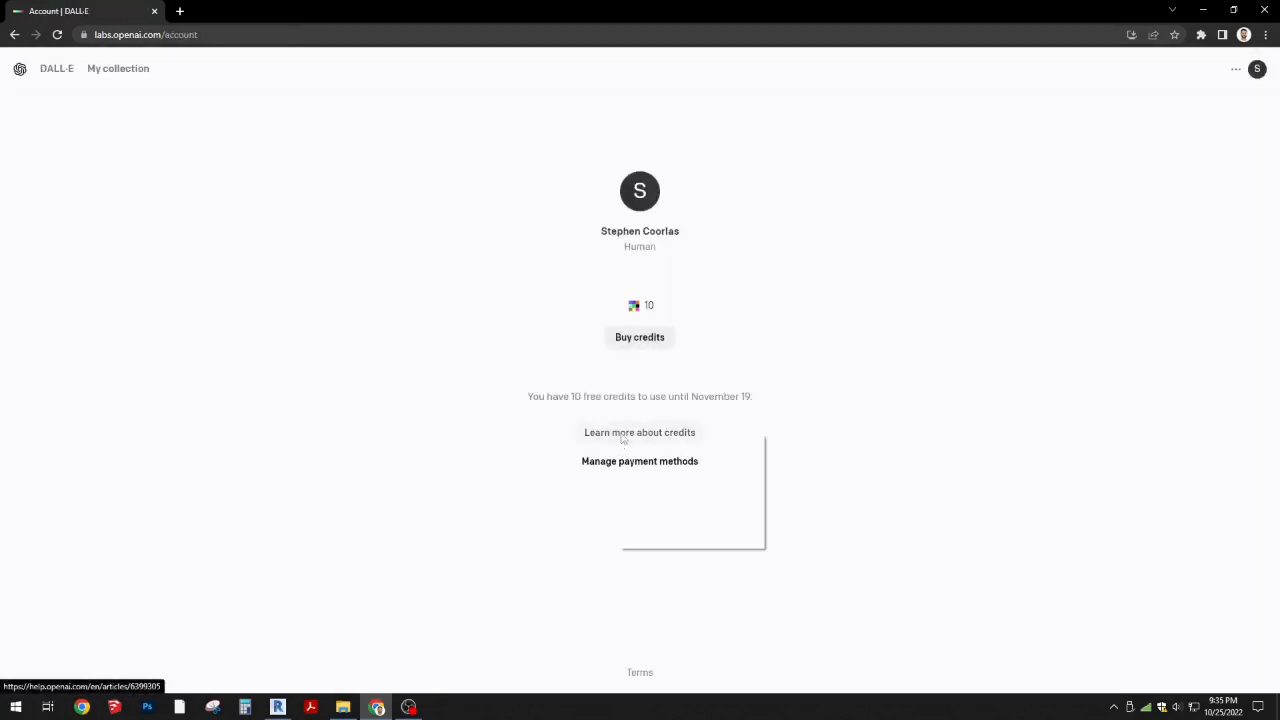
left_click(645, 449)
left_click(244, 14)
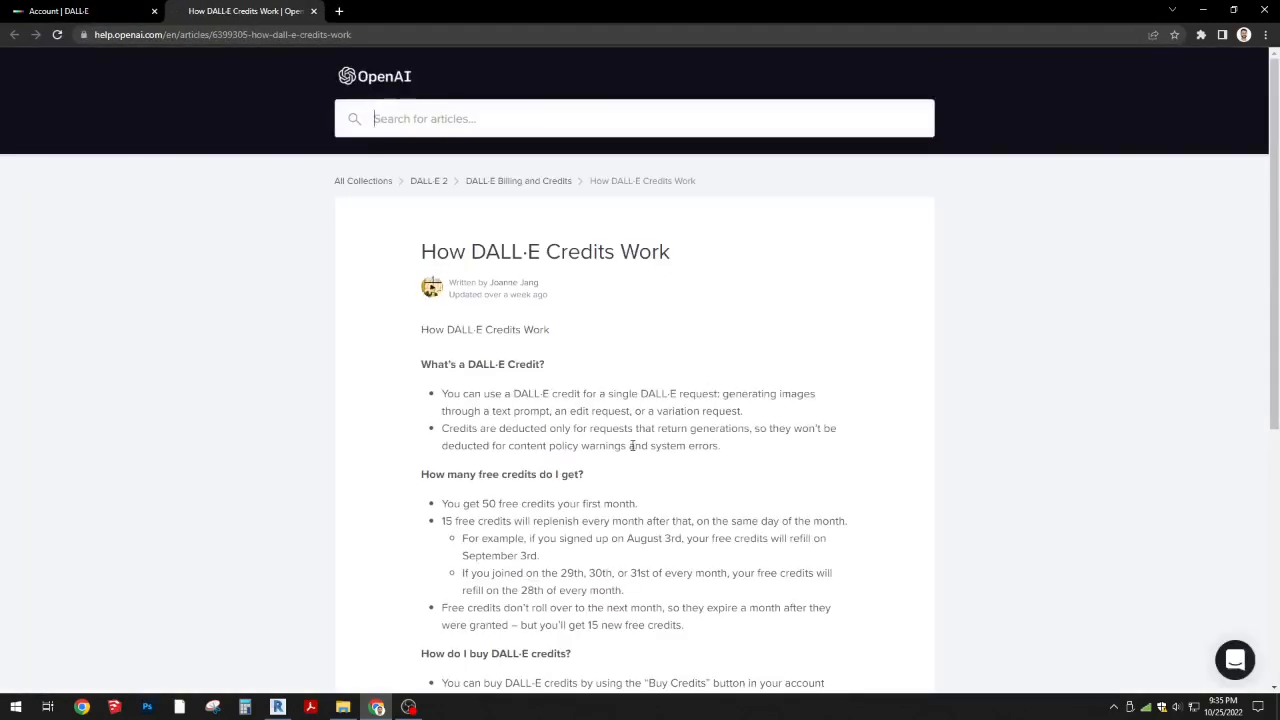
- Read in the credits article how many free credits are granted in the first month and how they replenish
scroll(632, 445, "down", 1)
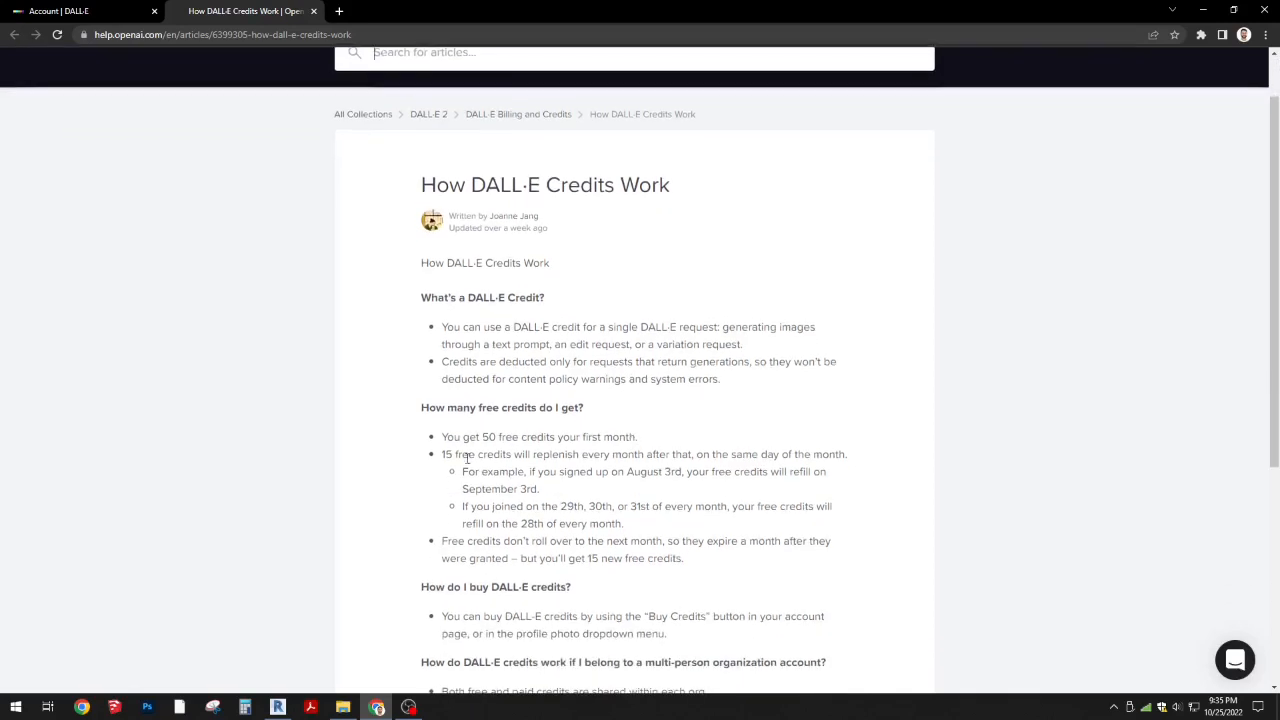
left_click_drag(442, 437, 639, 440)
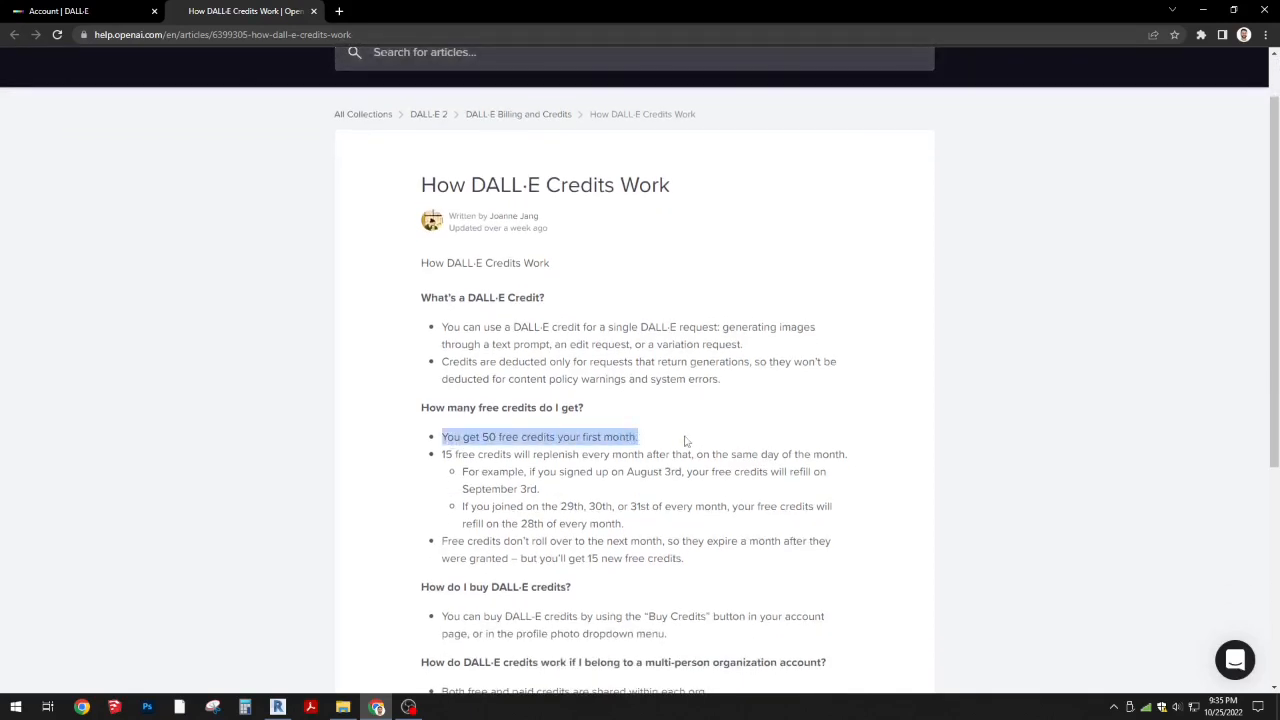
scroll(686, 441, "down", 1)
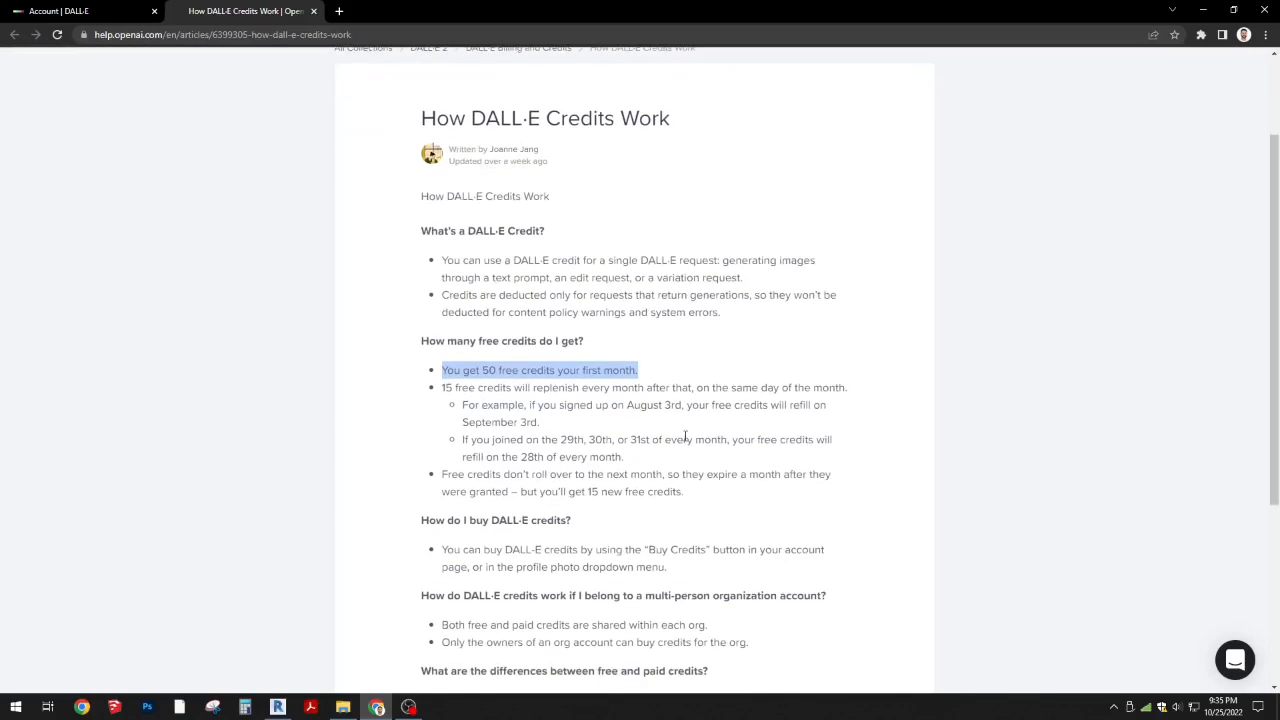
left_click_drag(442, 388, 548, 389)
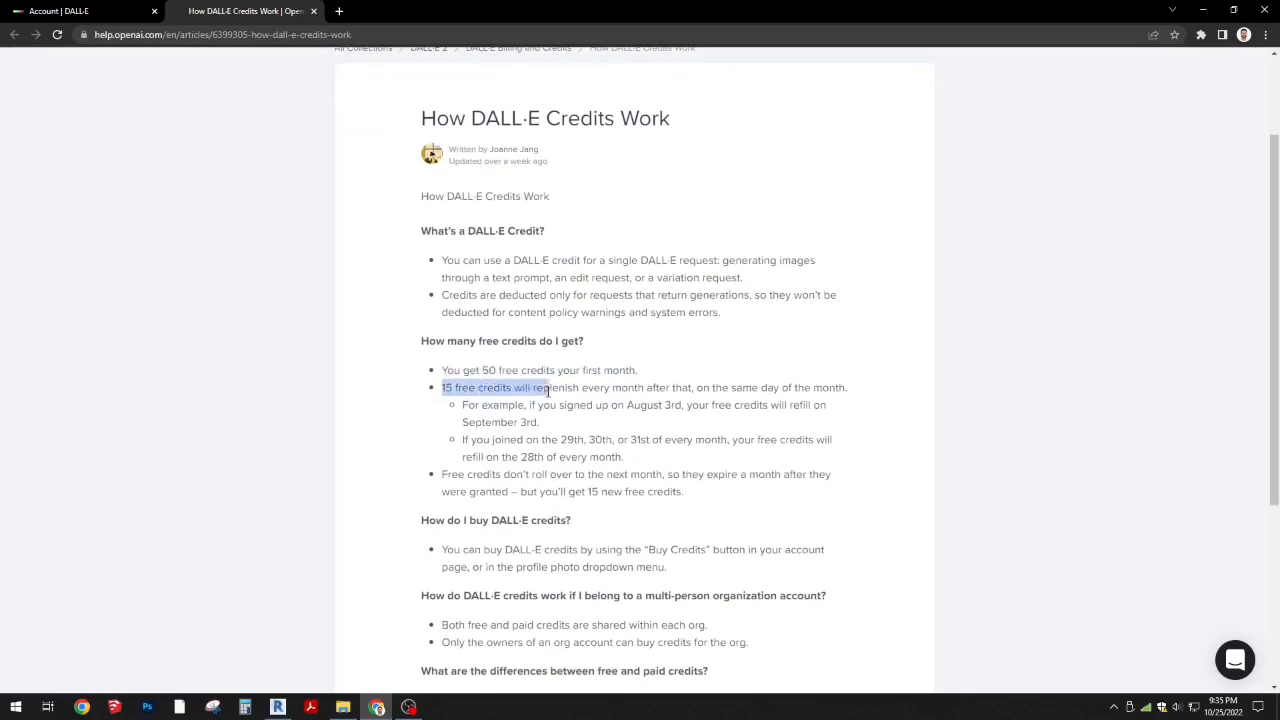
double_click(631, 388)
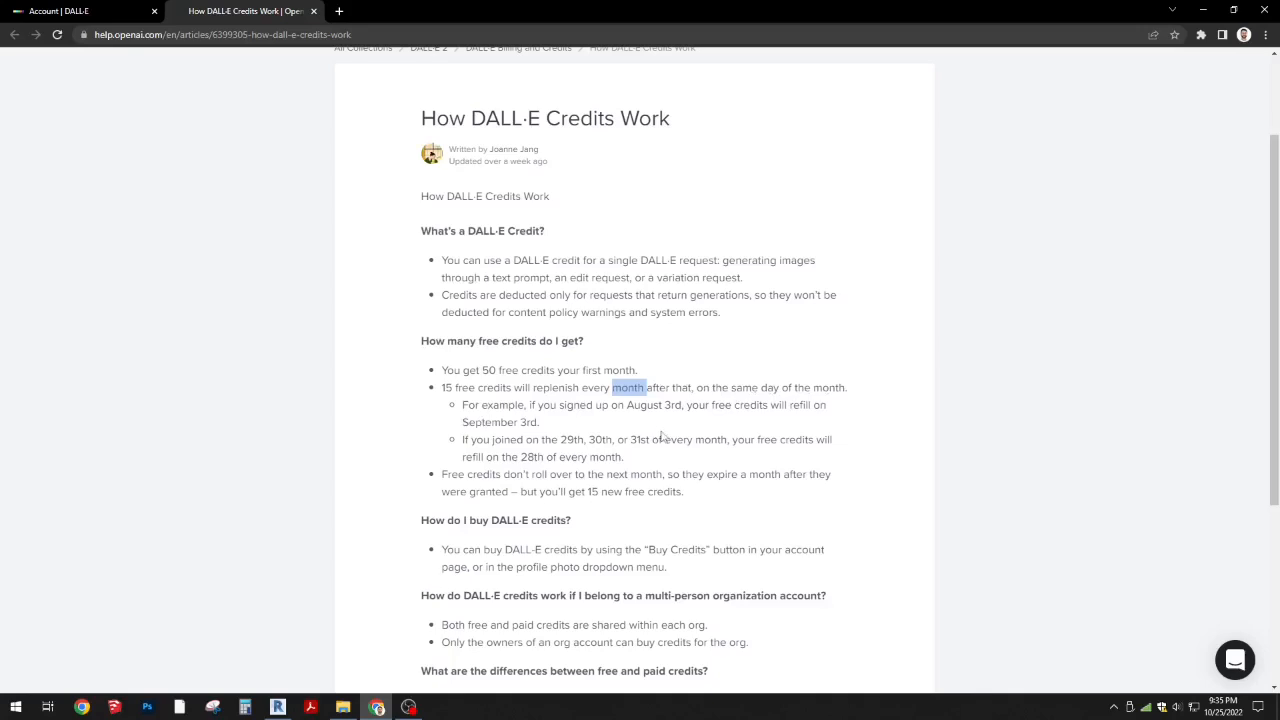
left_click(549, 455)
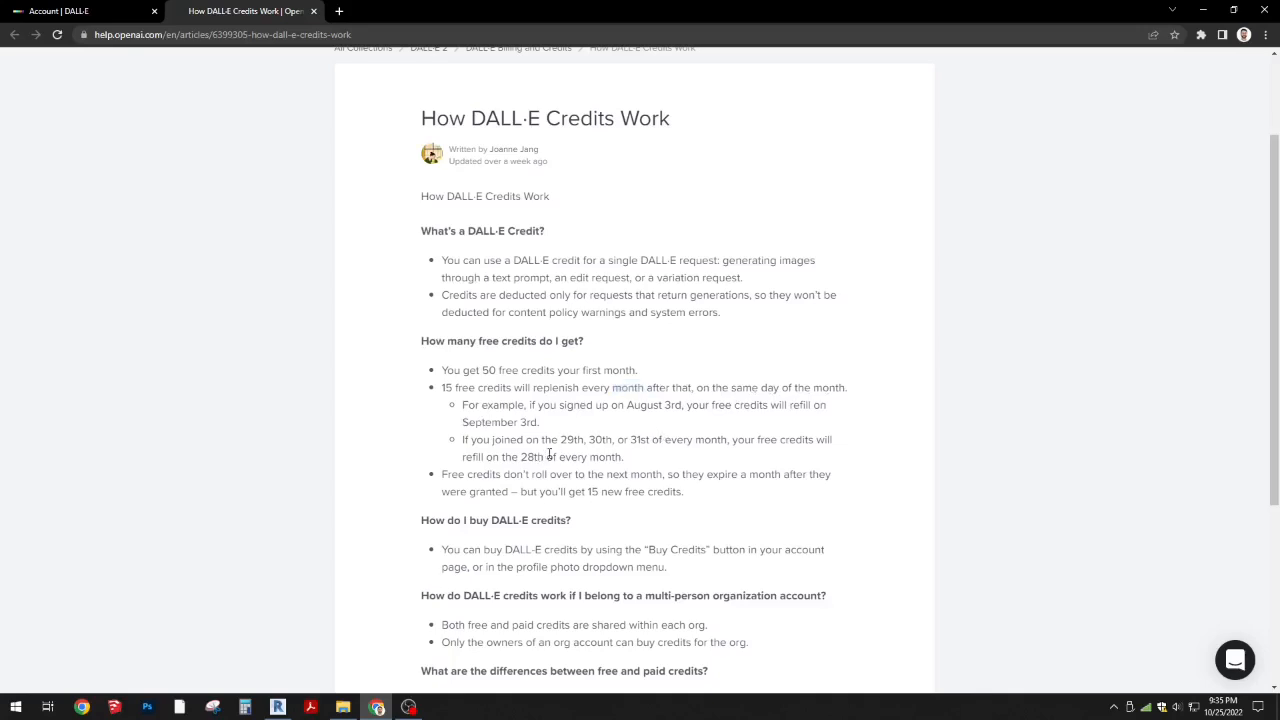
- Return to the DALL·E home page and open the fourth image of the second most recent generation from the history
left_click(97, 14)
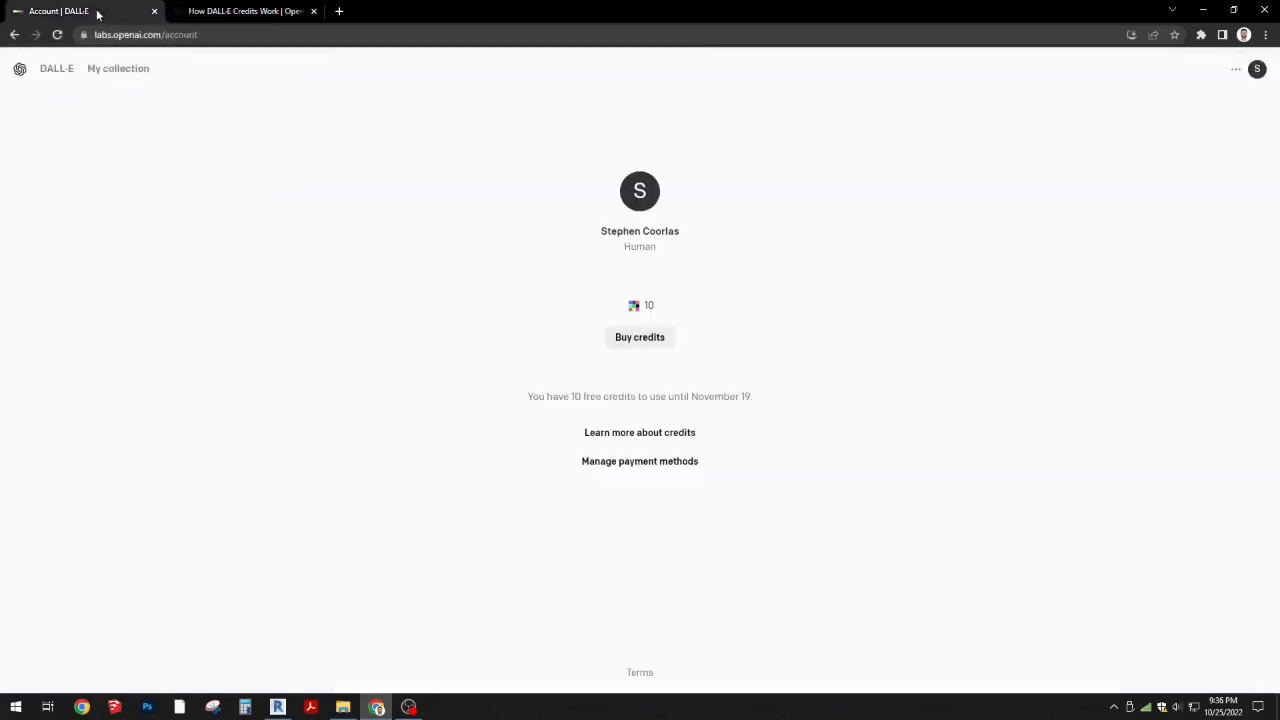
left_click(40, 69)
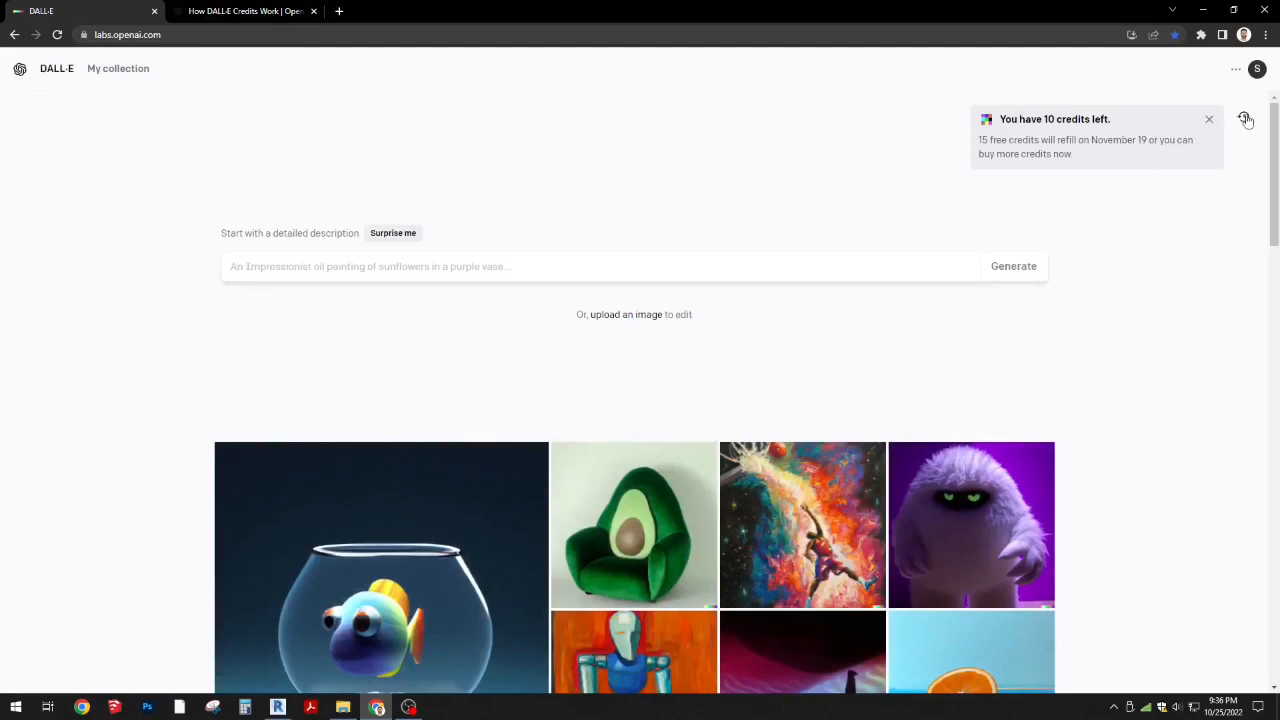
left_click(1246, 120)
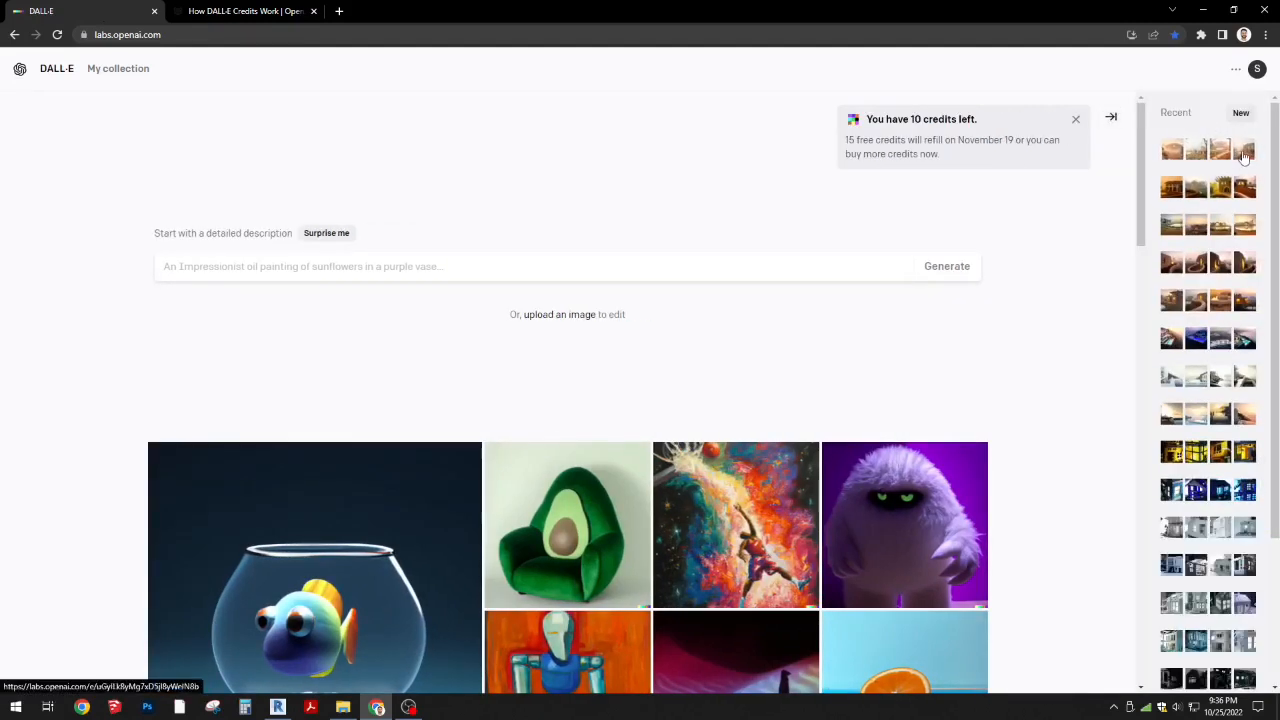
left_click(1244, 156)
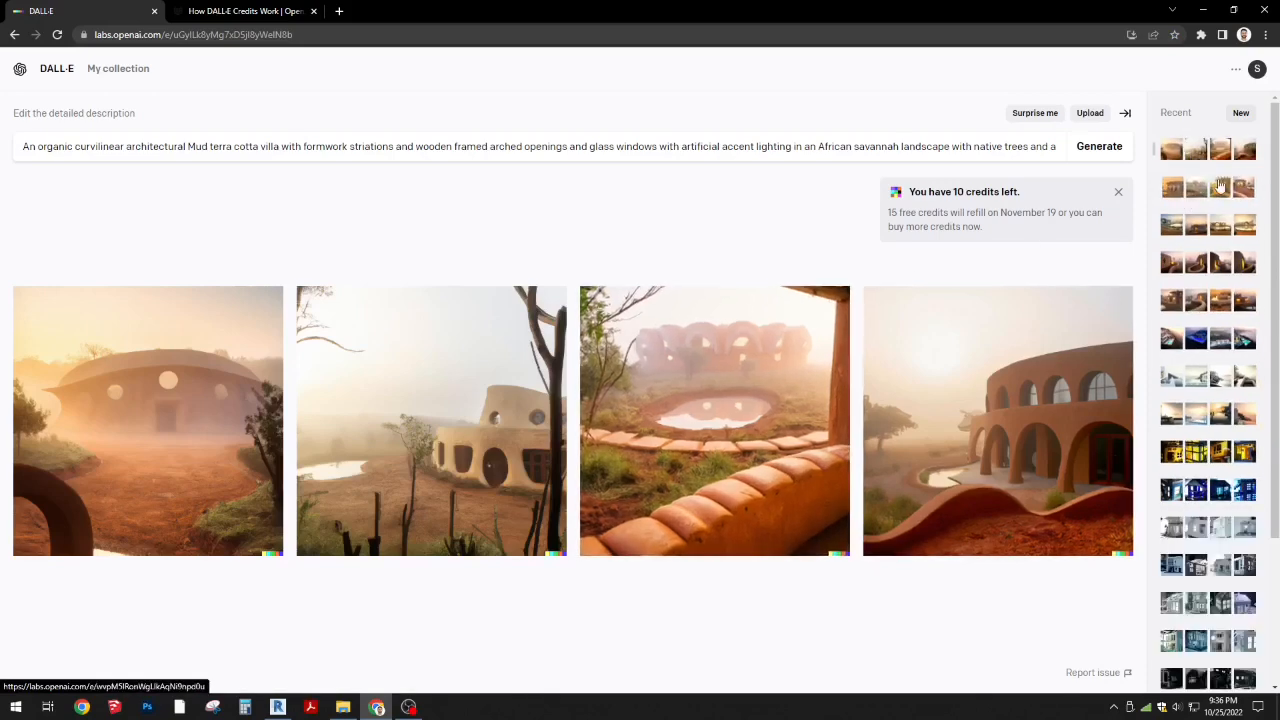
left_click(1245, 189)
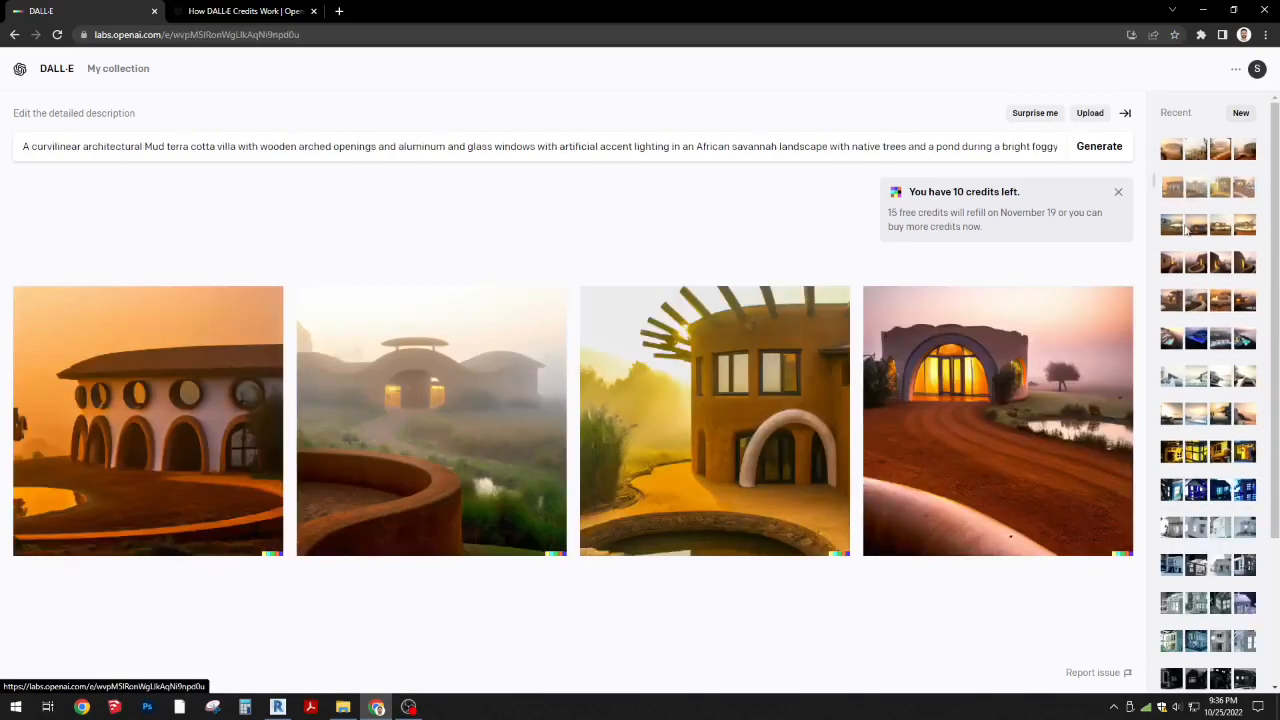
left_click(978, 403)
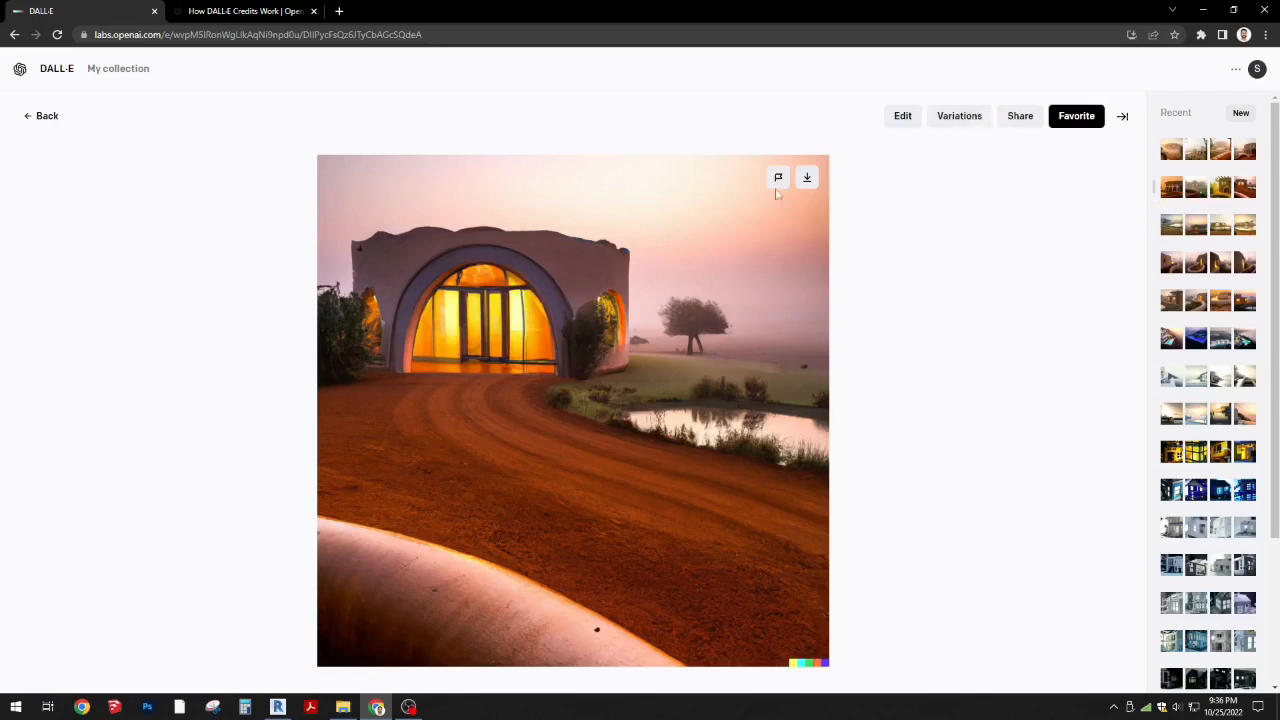
- Publish the opened villa image as a public page and copy its share link
left_click(1021, 115)
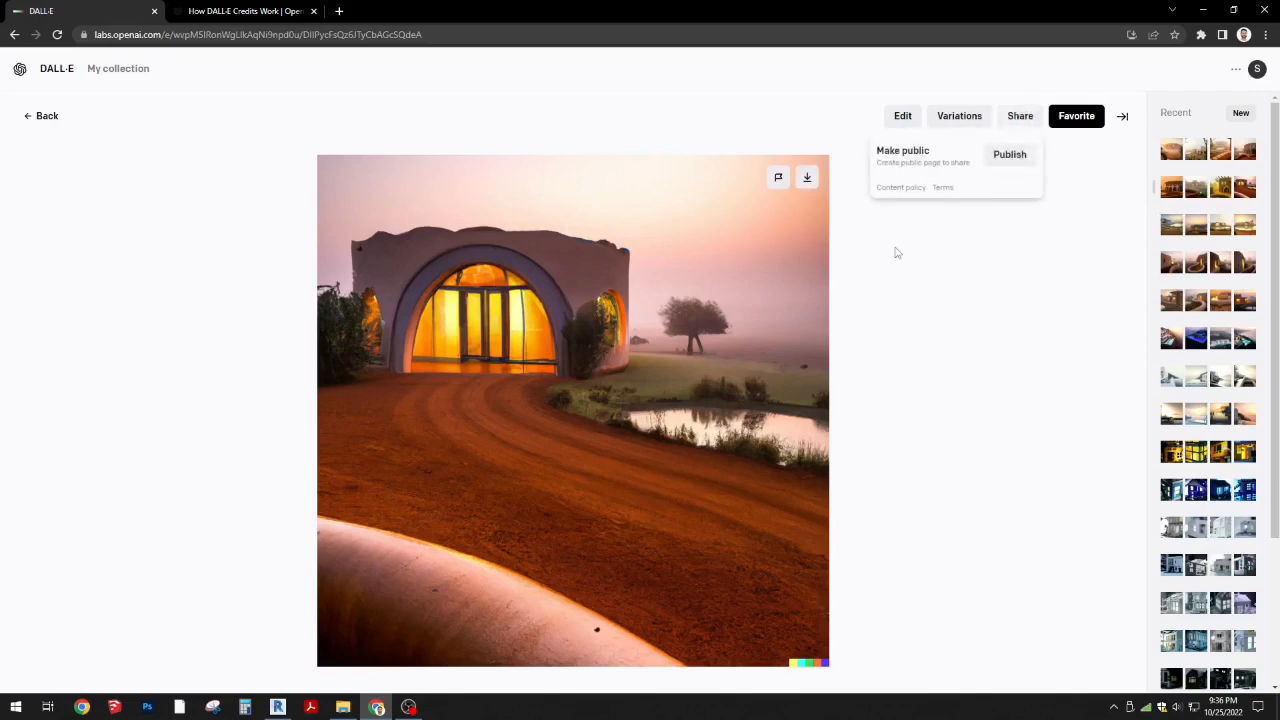
left_click(1010, 156)
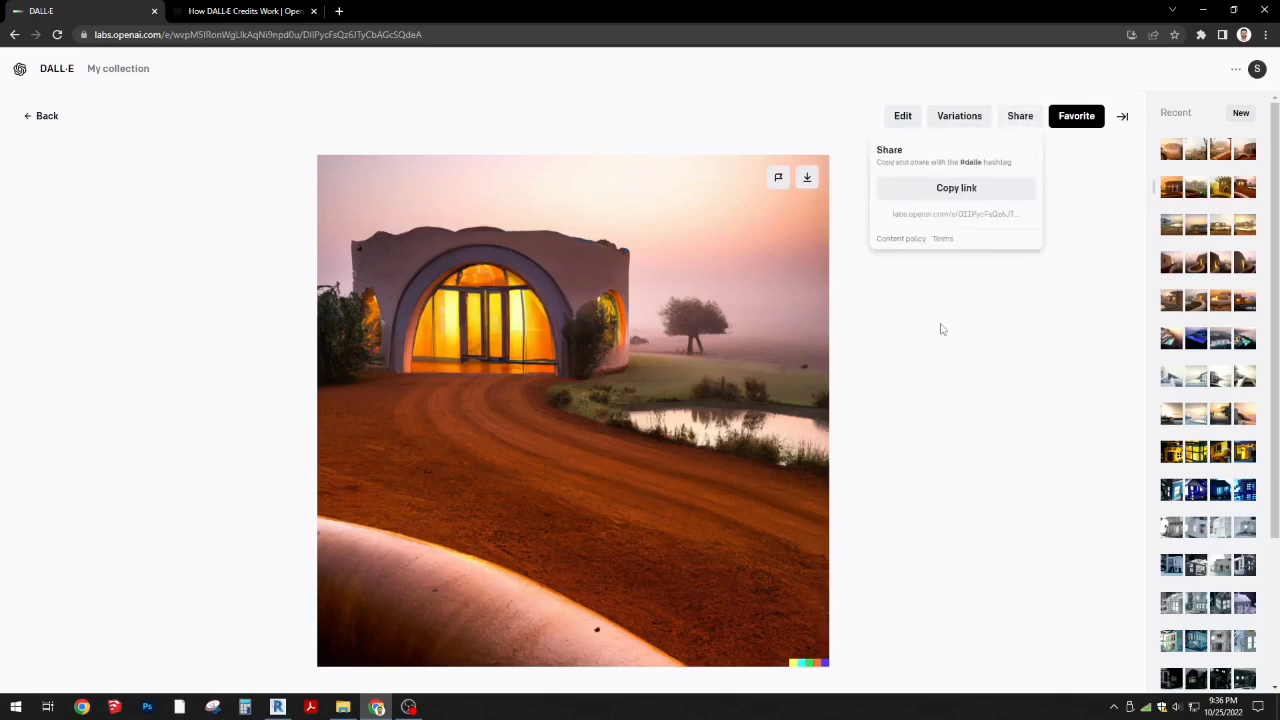
left_click(956, 189)
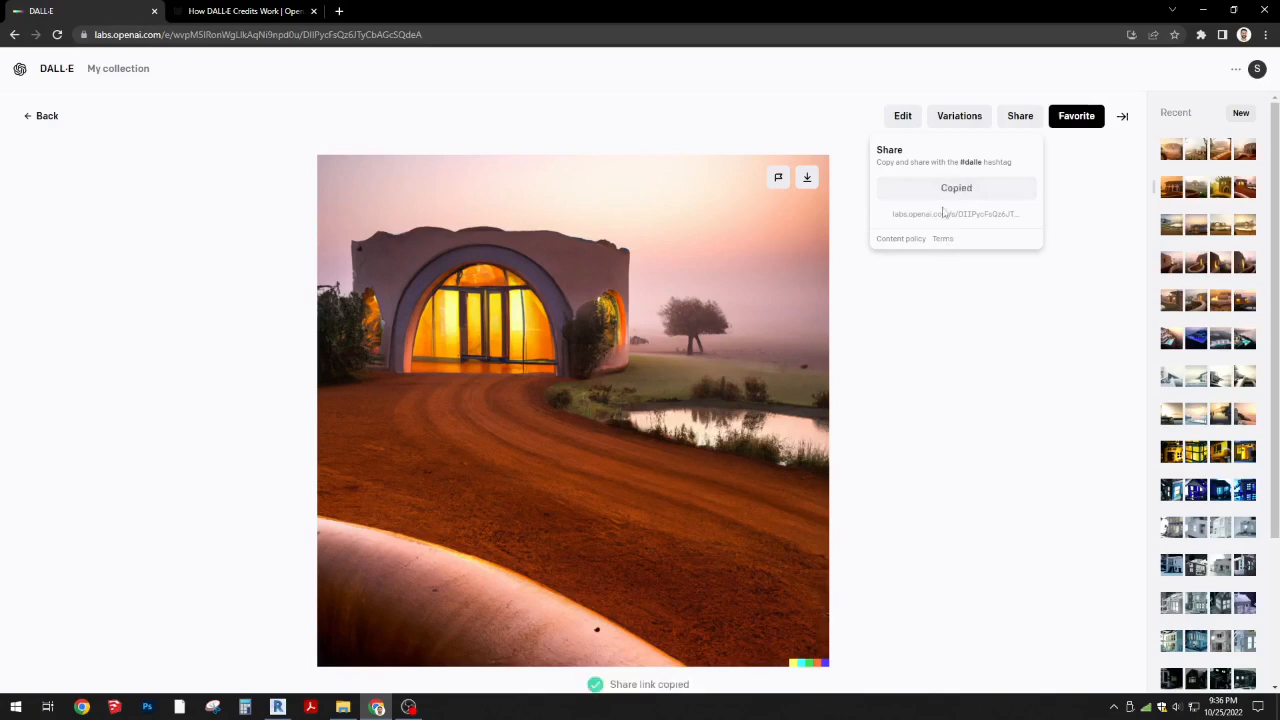
- Open the copied share link in a new tab and review the description shown beside the image
left_click(339, 11)
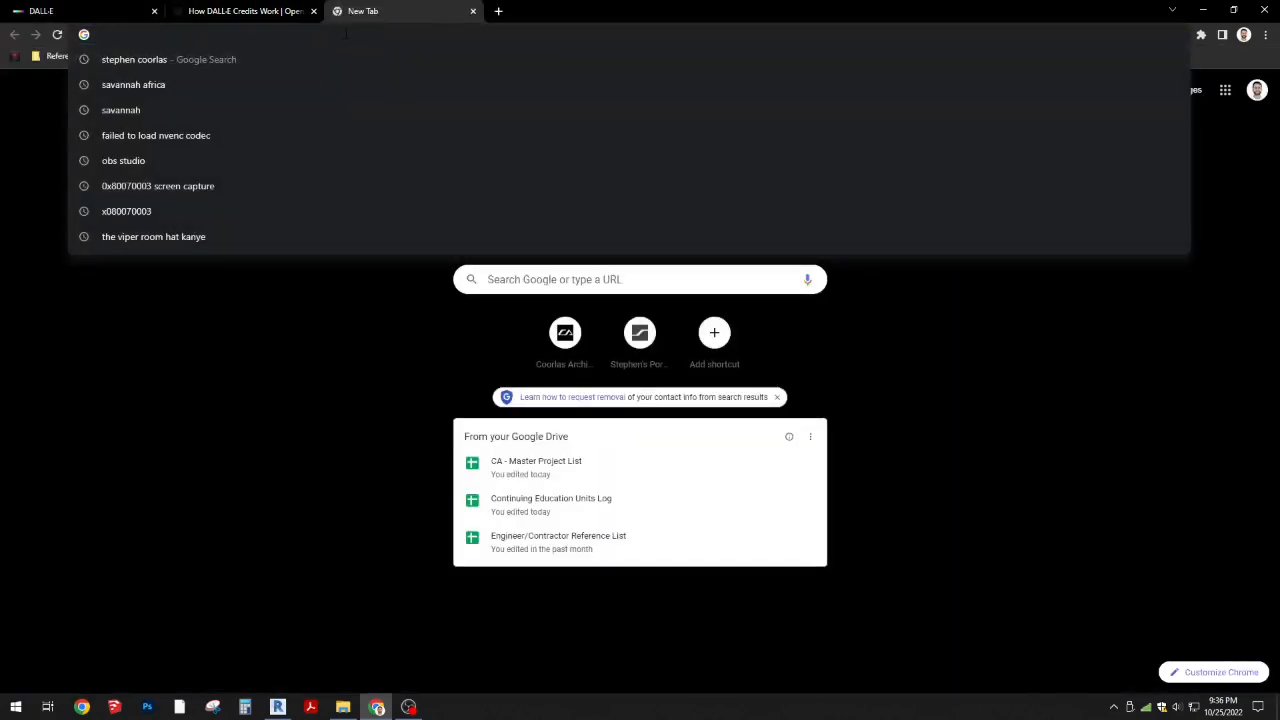
key("ctrl+v")
key("Return")
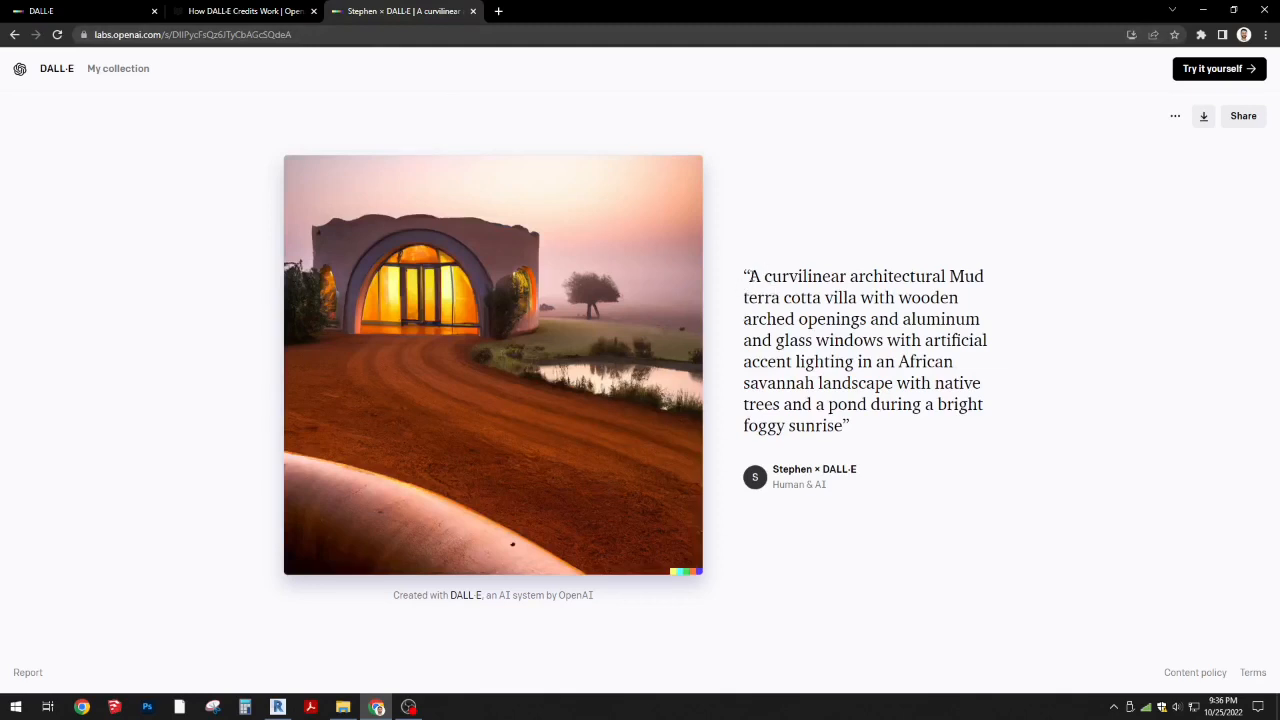
left_click_drag(749, 276, 846, 425)
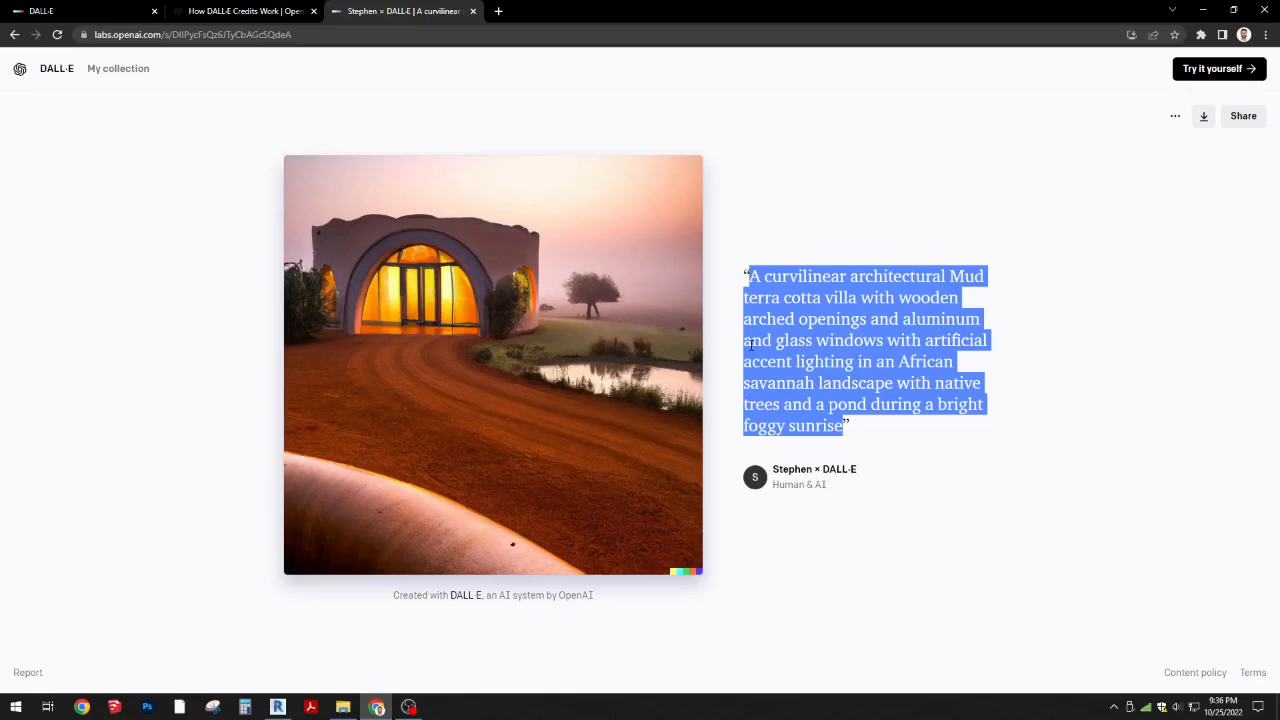
left_click(952, 443)
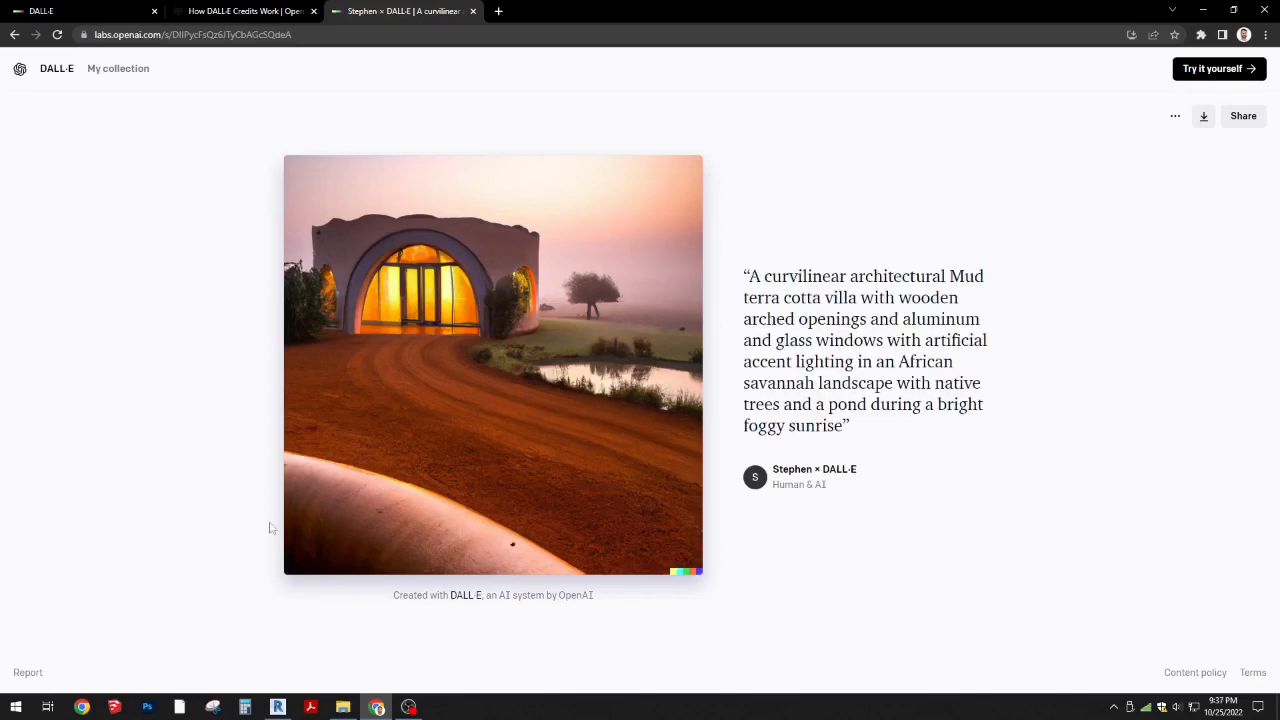
- Highlight the shared page's description, return to the original villa image, and look at it in the image editor before going back
left_click_drag(752, 276, 846, 425)
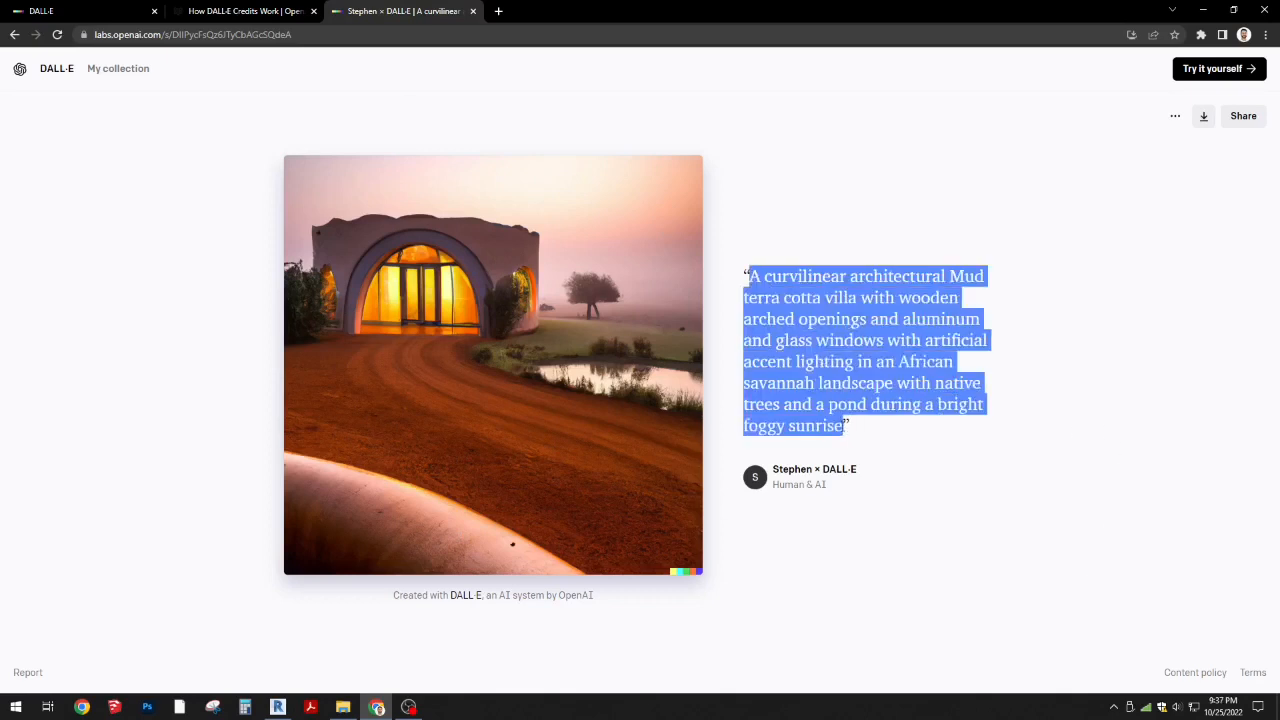
left_click(106, 11)
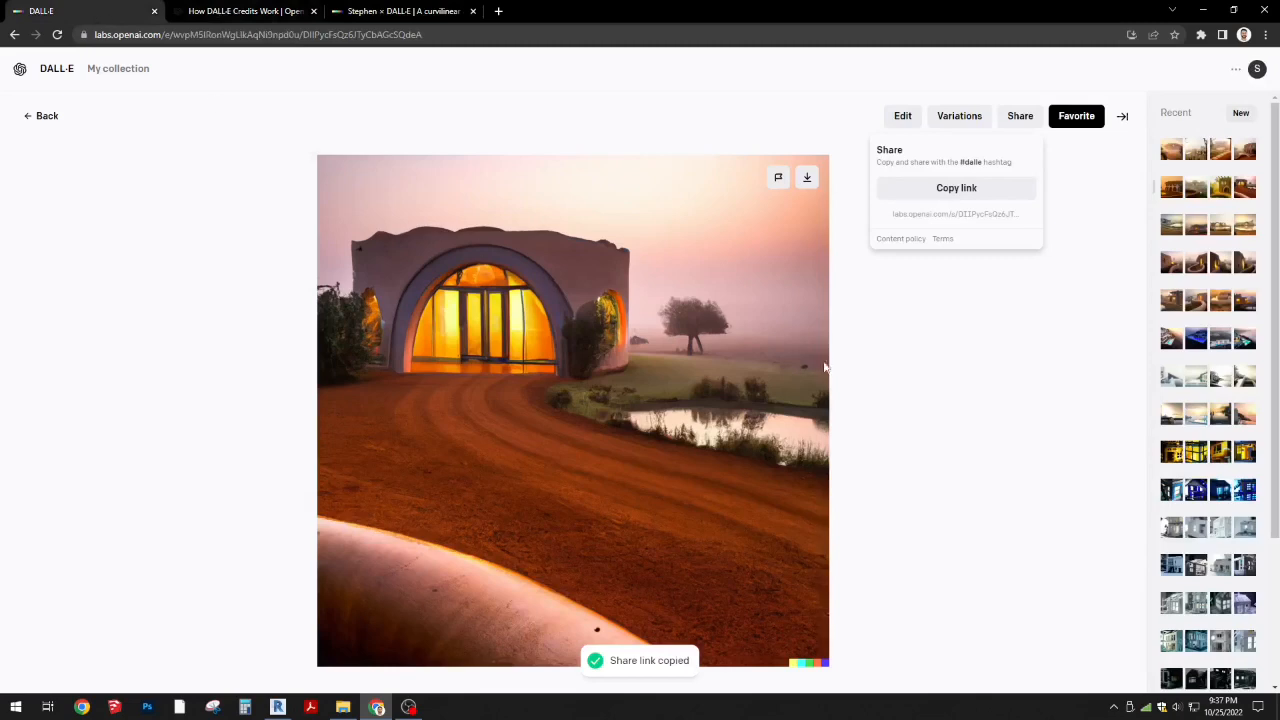
left_click(961, 356)
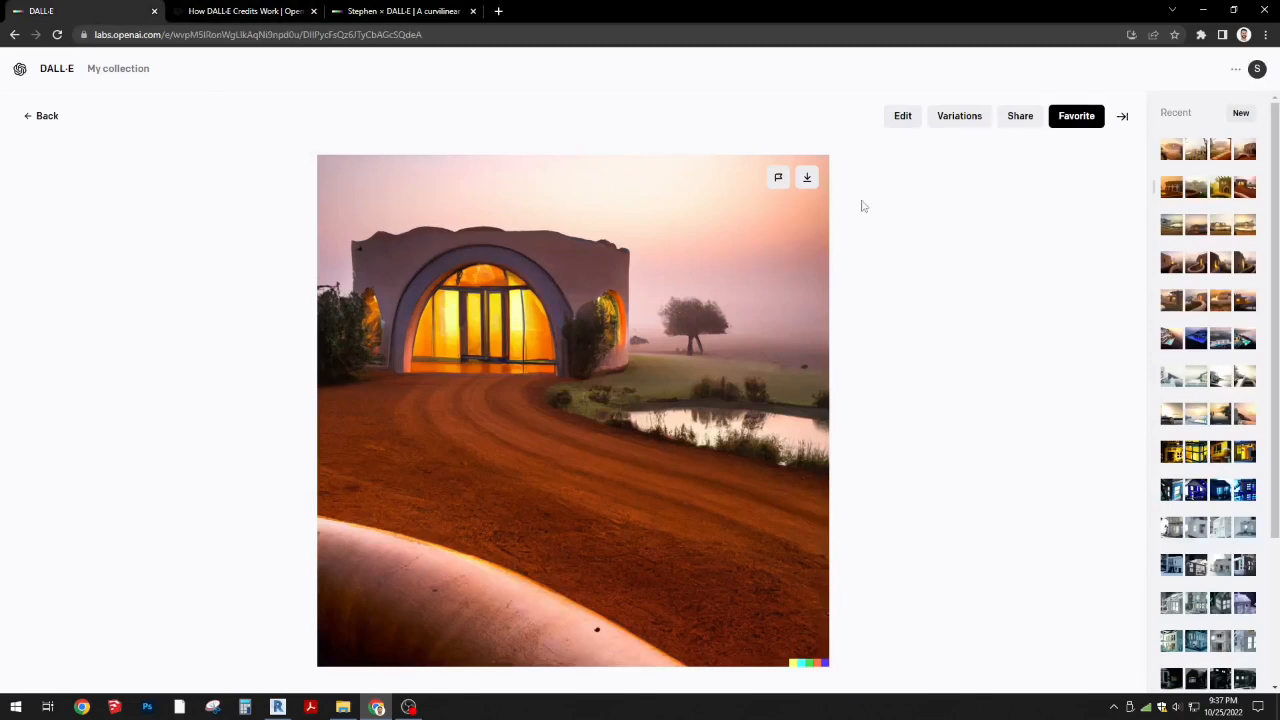
left_click(903, 116)
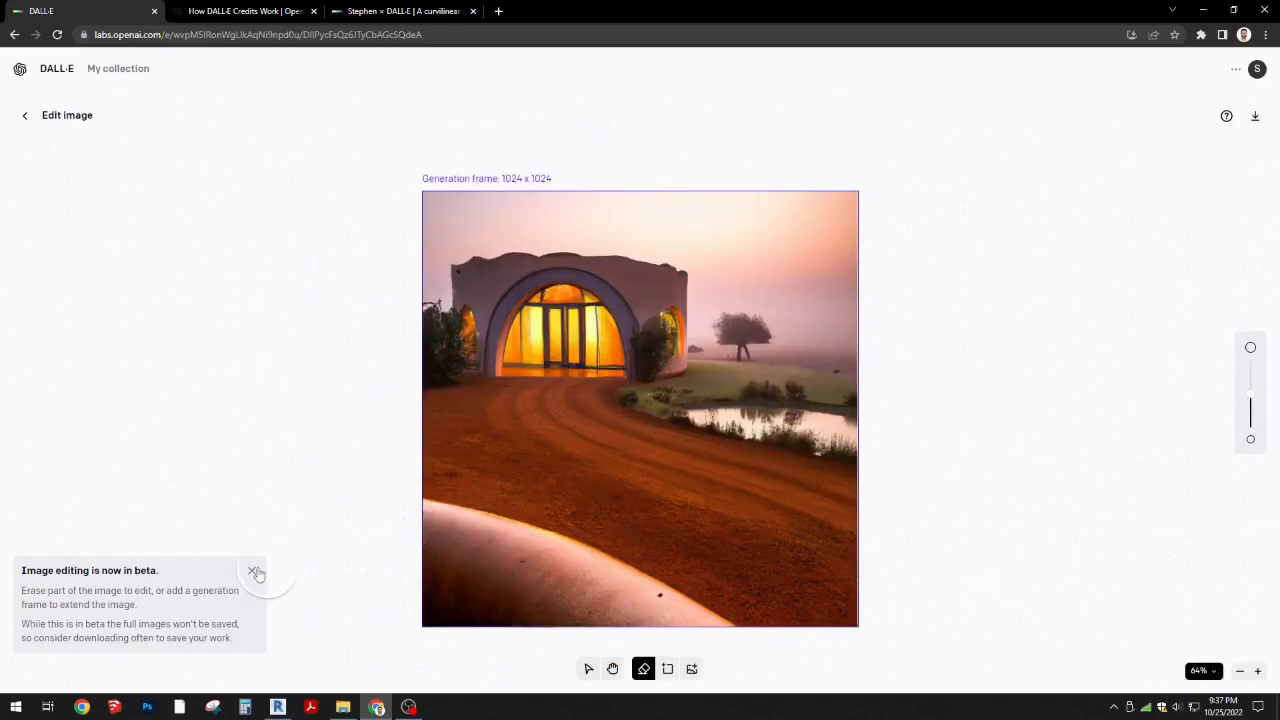
scroll(800, 436, "down", 1)
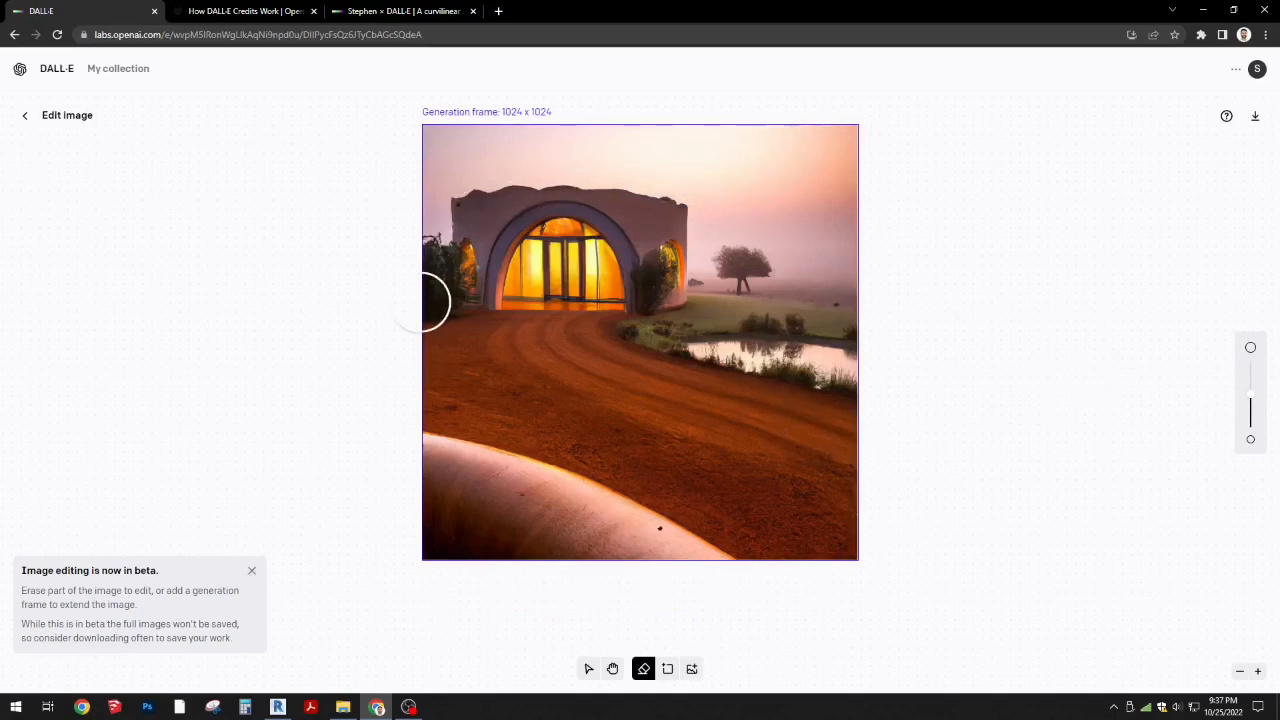
left_click(30, 116)
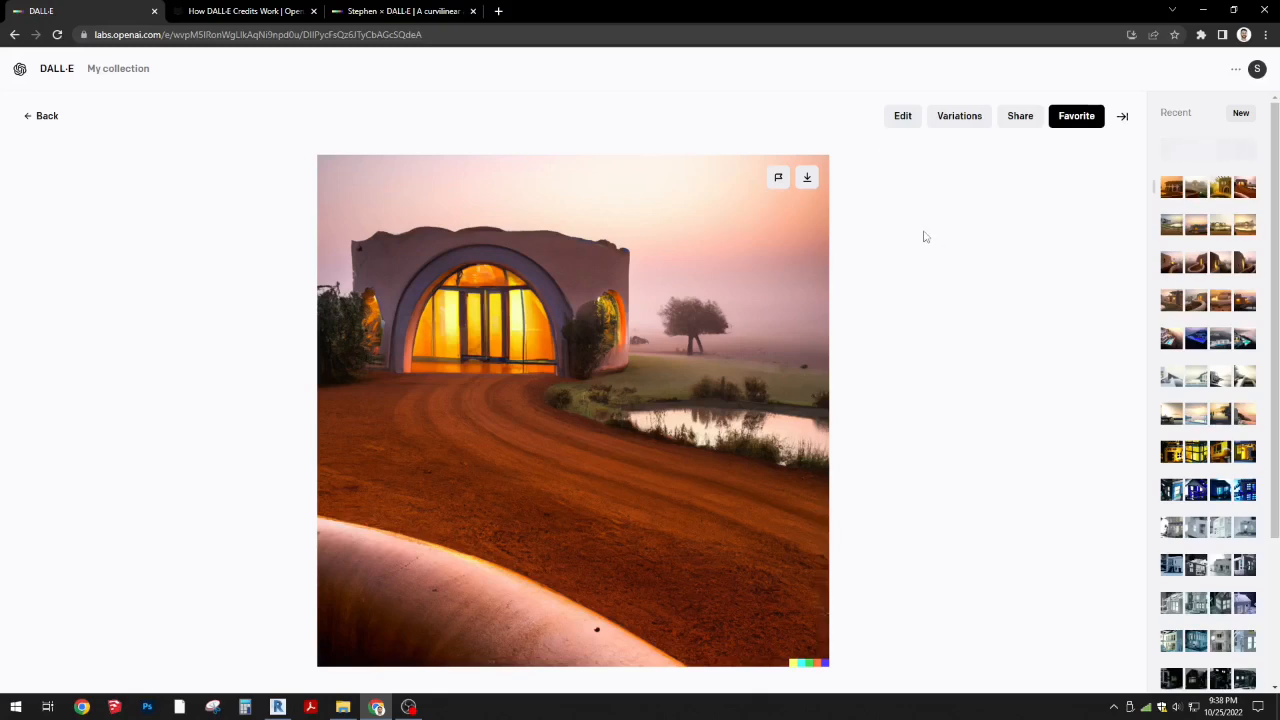
- Download the villa image and open the blank Outpainting editor from the home page
left_click(807, 177)
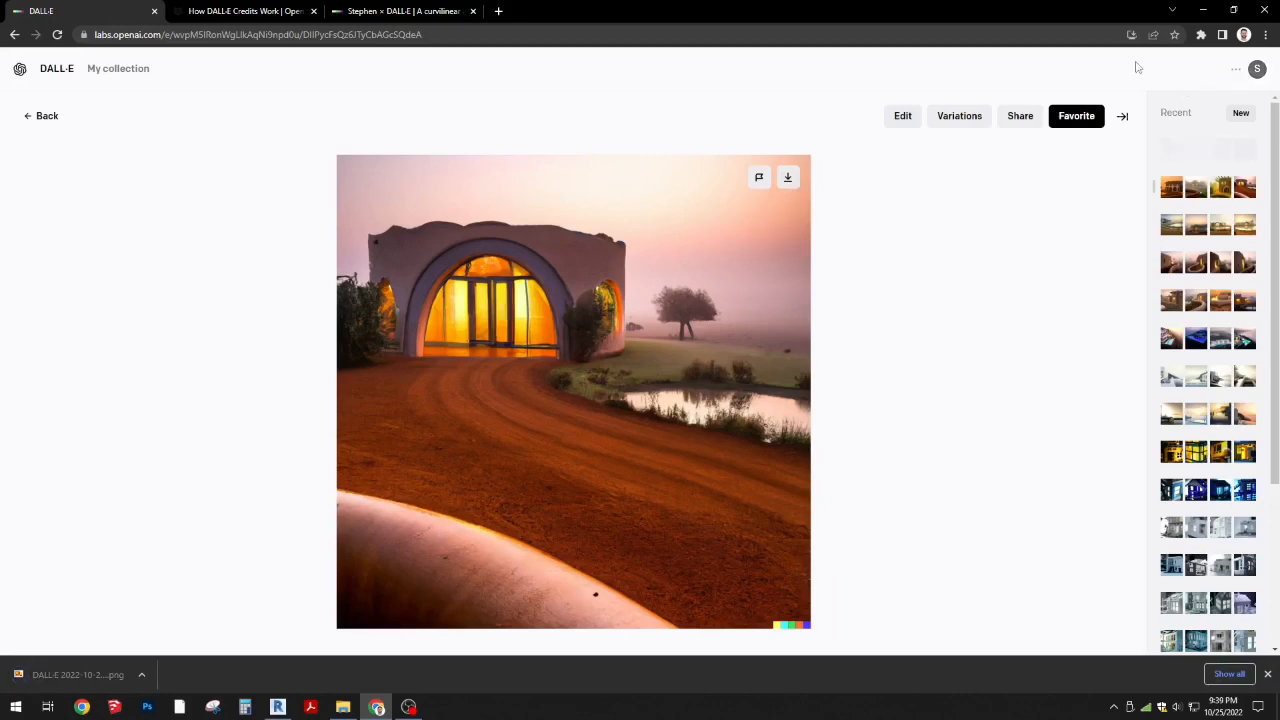
left_click(60, 70)
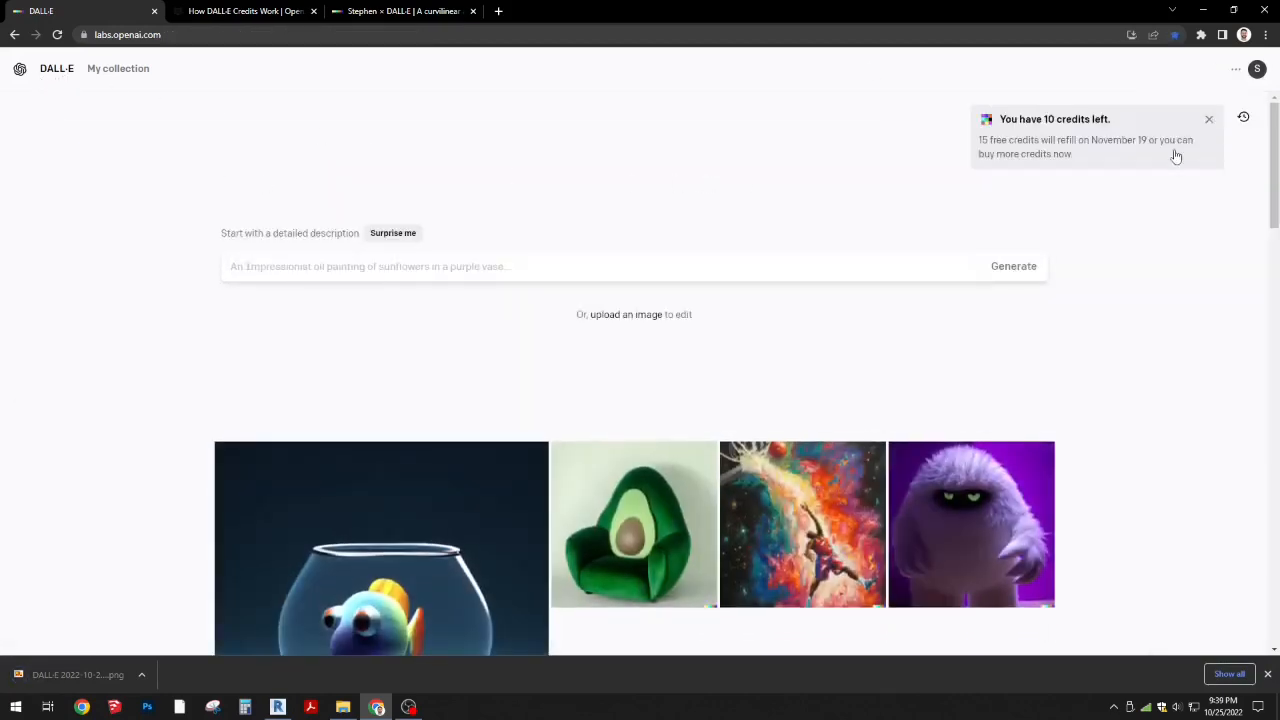
left_click(1211, 123)
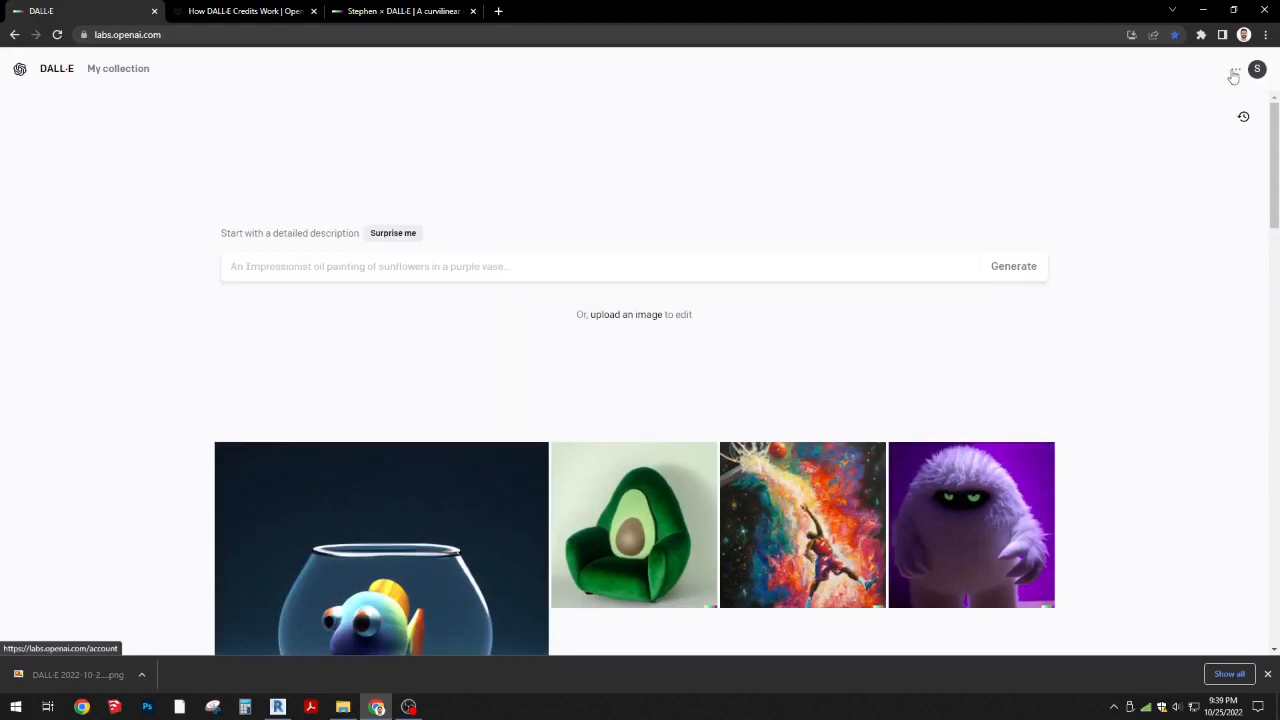
left_click(1236, 70)
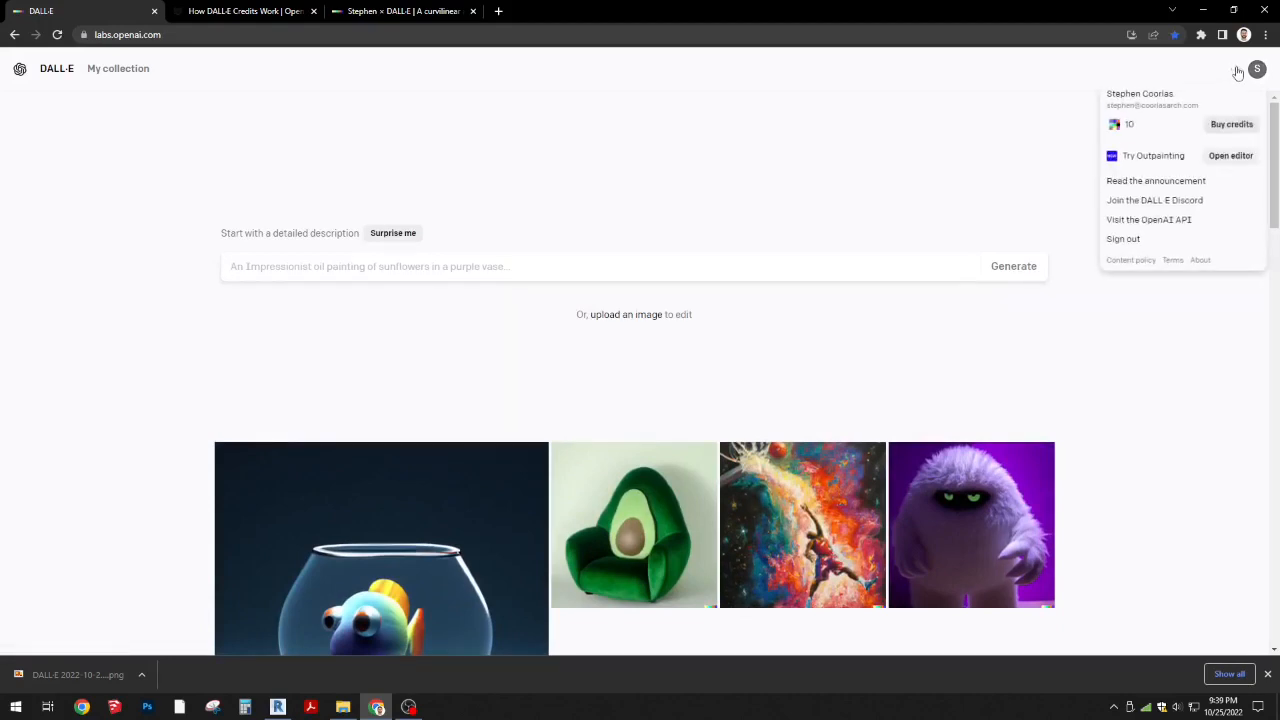
left_click(1188, 161)
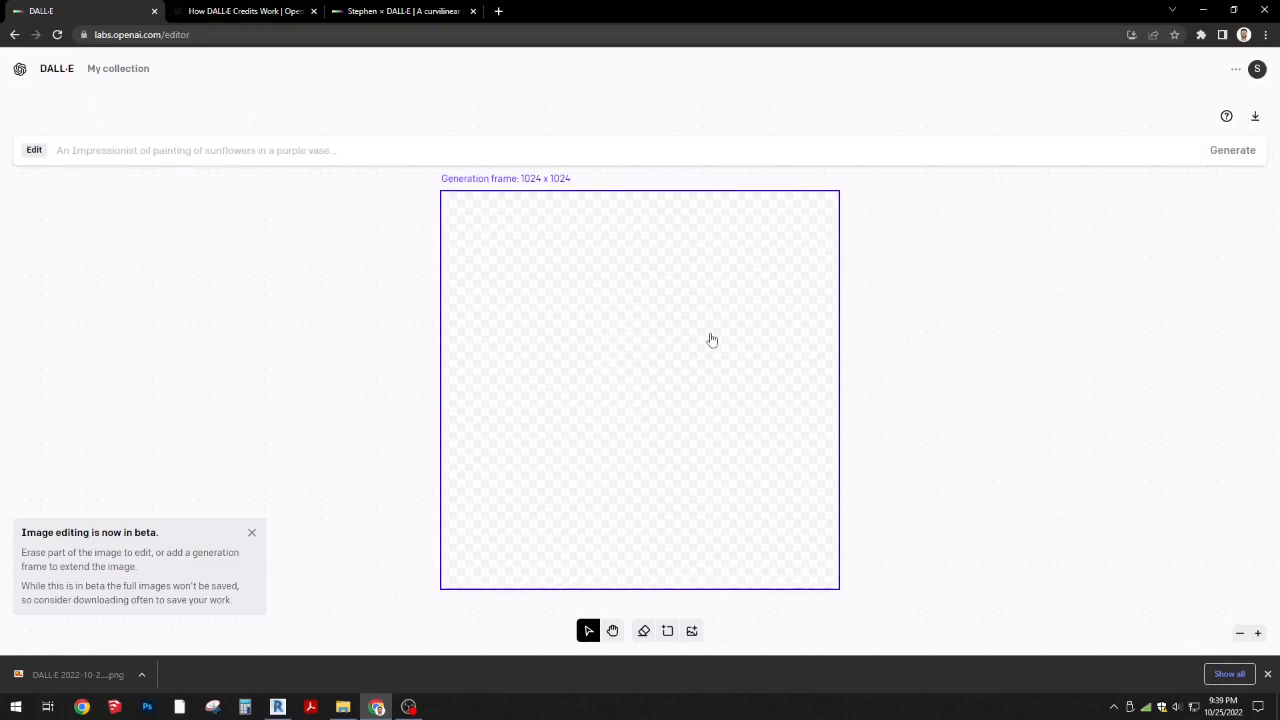
- Upload the downloaded villa image stamped 2022-10-25 21.39.00 from the Downloads folder into the editor
left_click(694, 634)
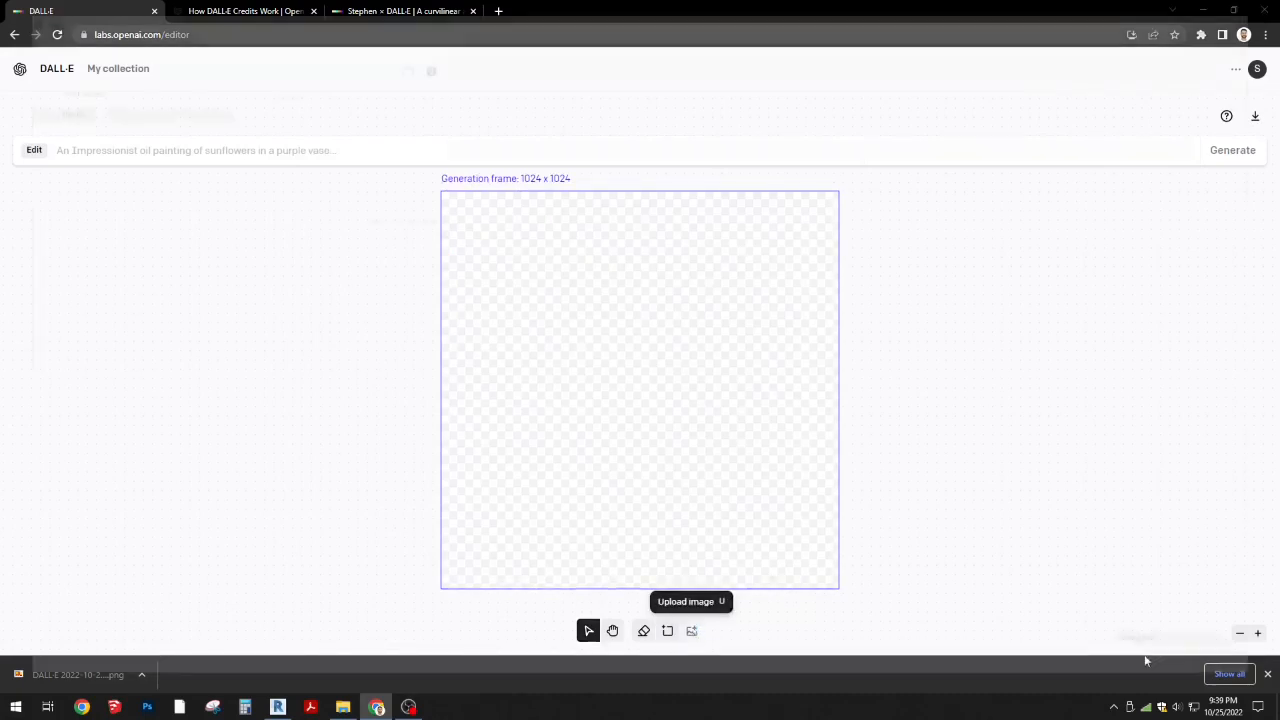
left_click(55, 104)
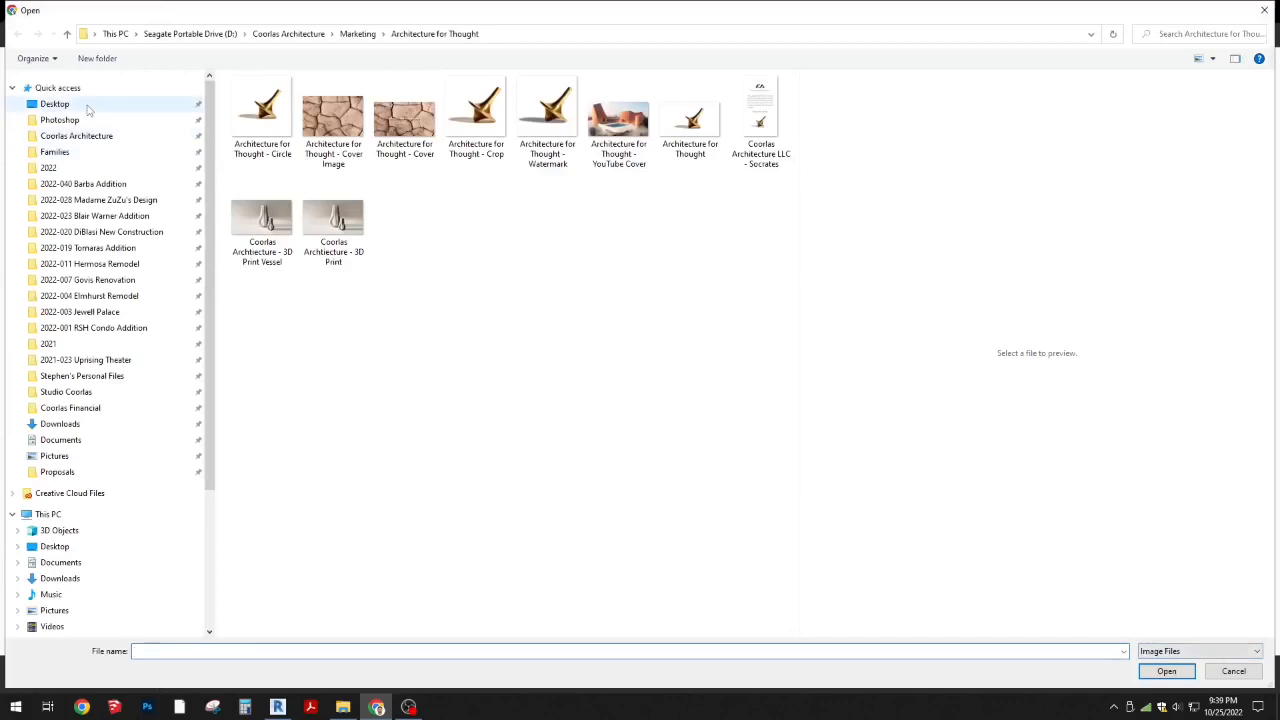
left_click(62, 578)
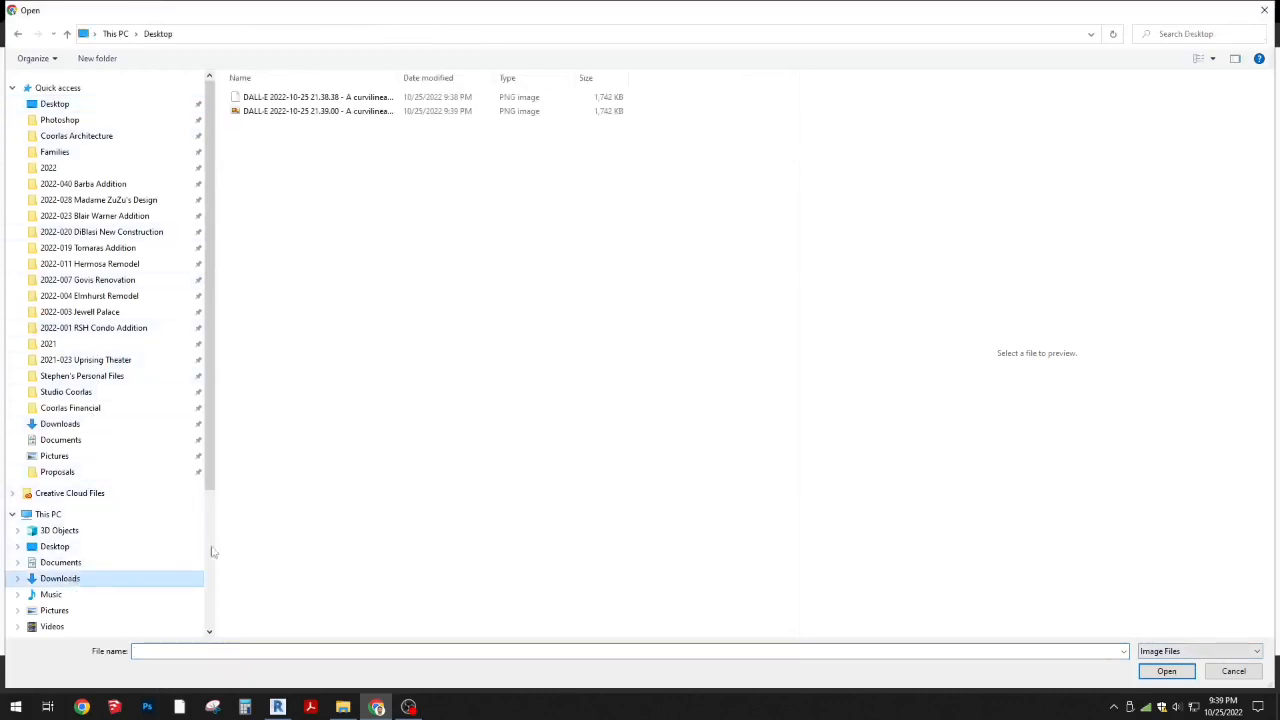
left_click(355, 111)
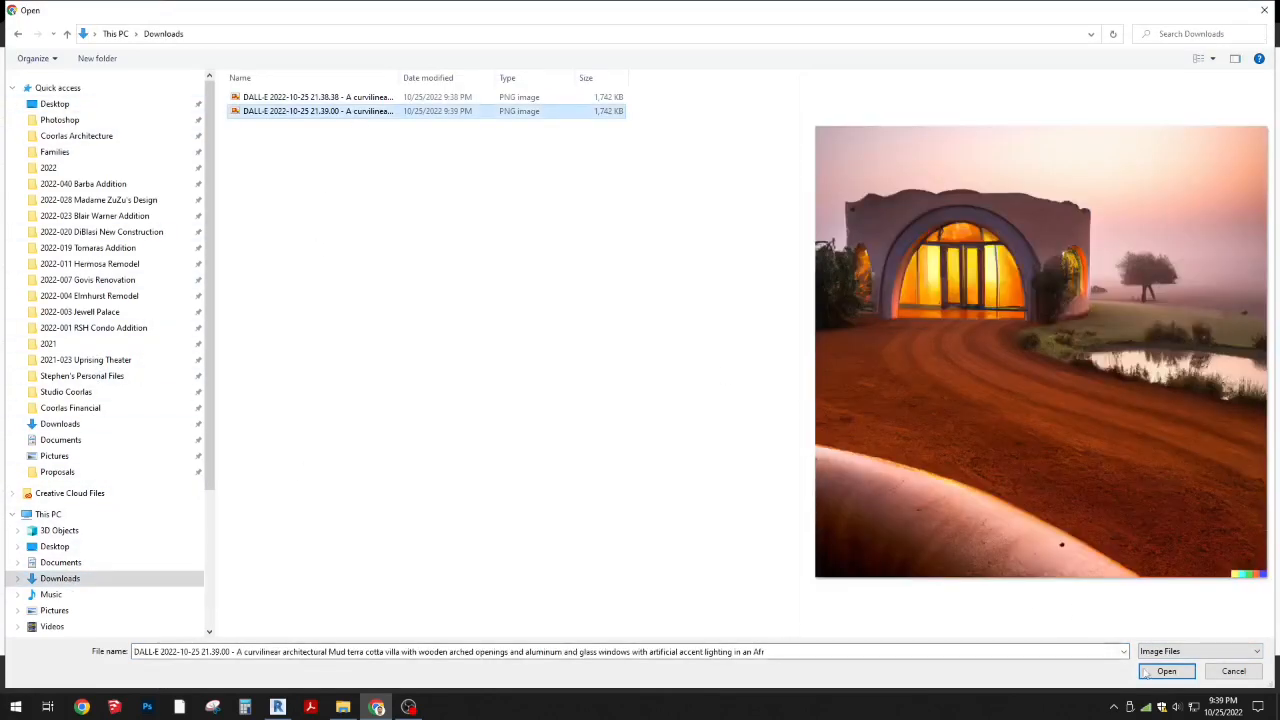
left_click(1147, 672)
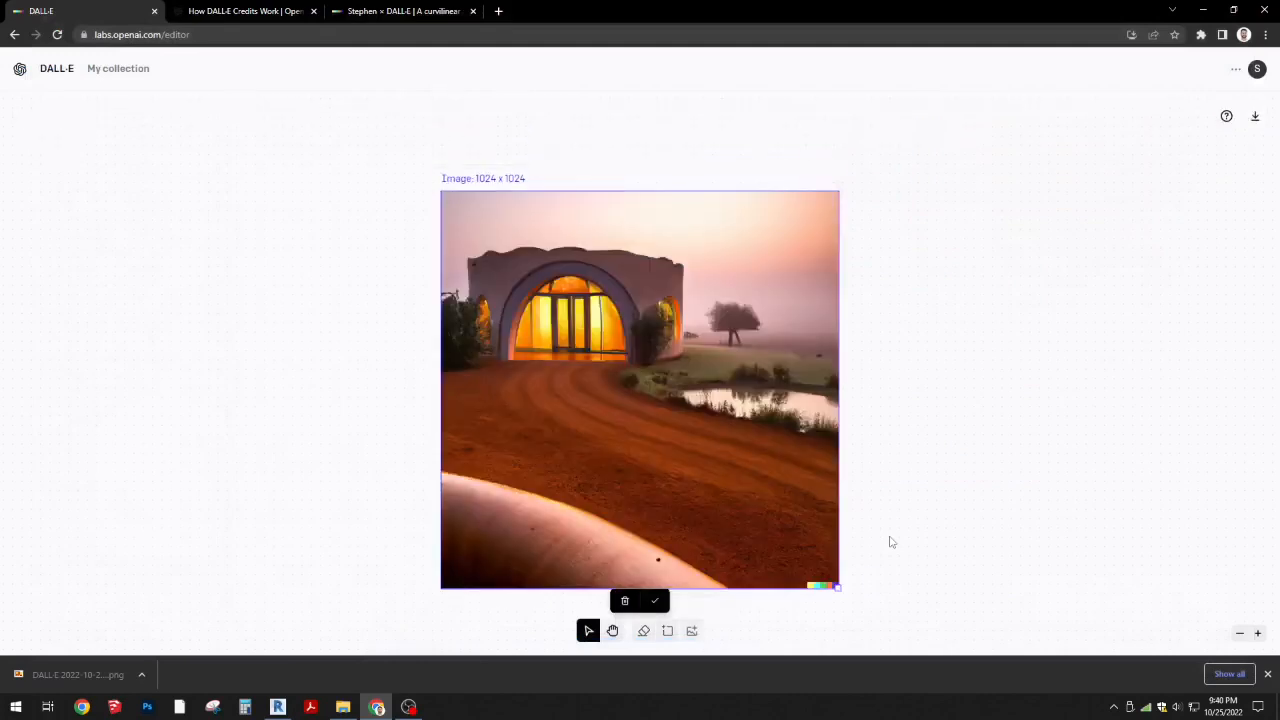
left_click(1267, 674)
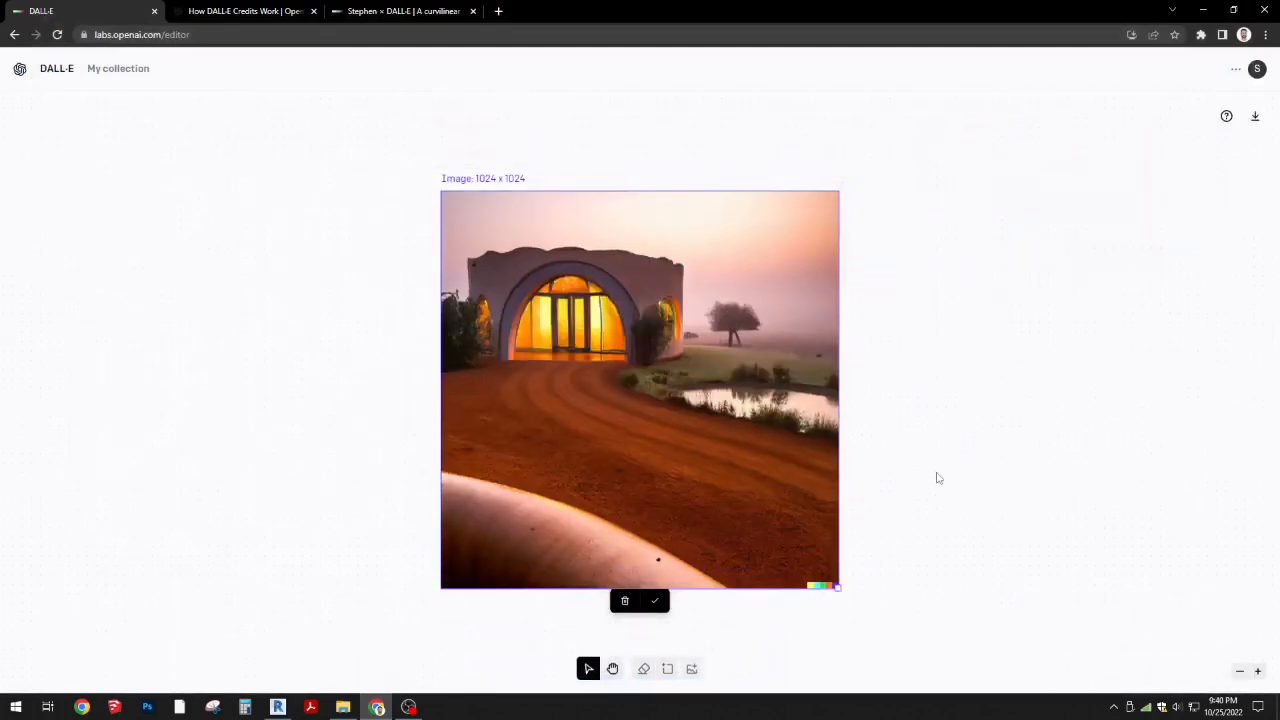
scroll(557, 463, "down", 1)
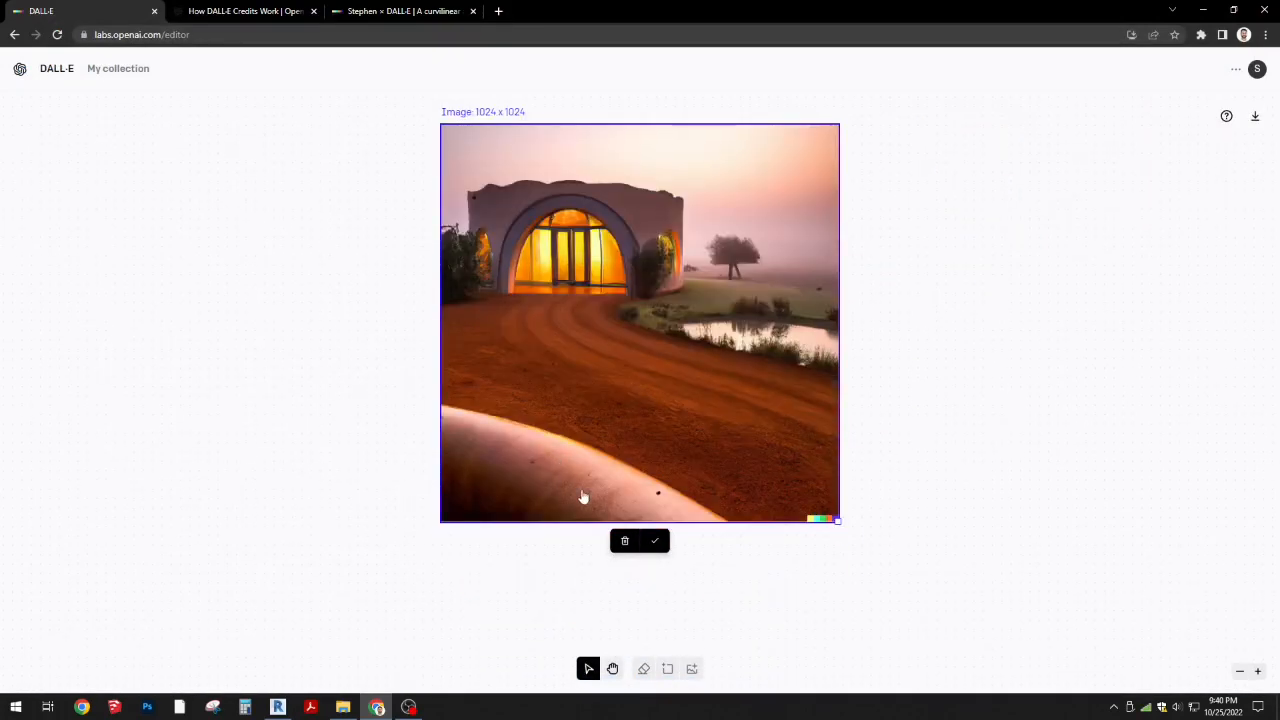
- Copy the villa description without its quotation marks from the shared image page and return to the editor
left_click(425, 12)
left_click(755, 276)
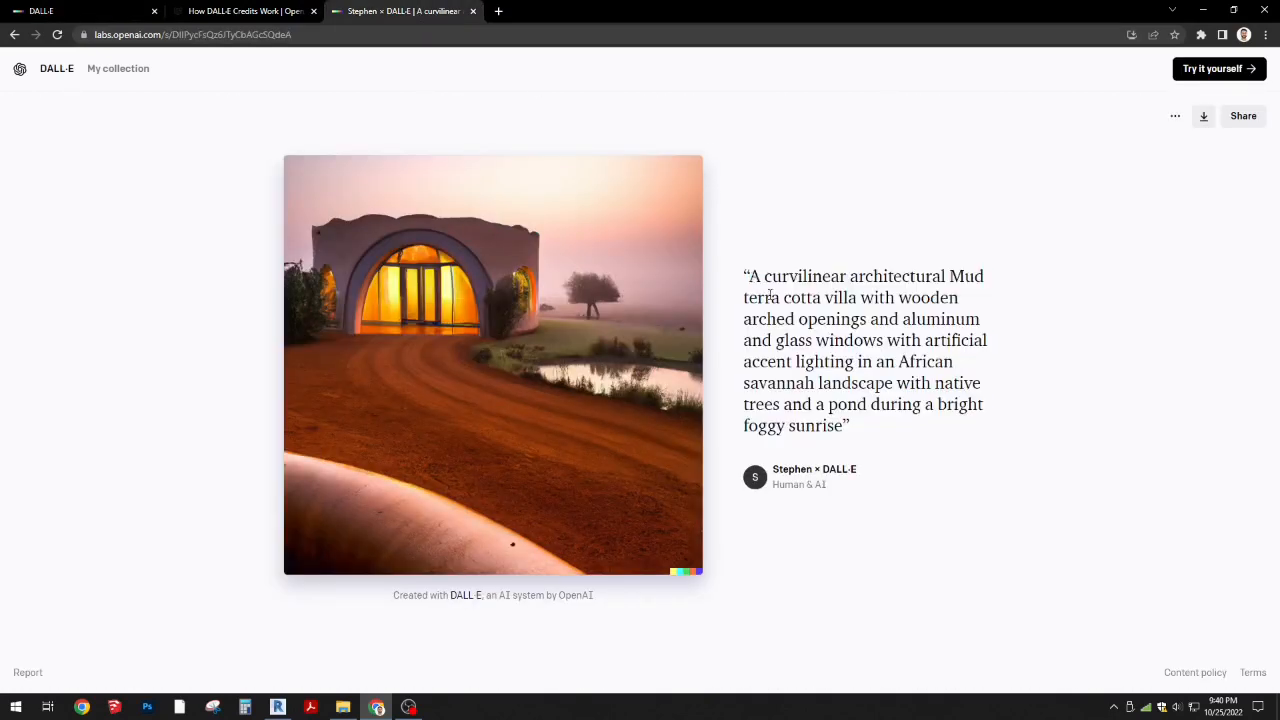
left_click_drag(749, 276, 843, 445)
key("ctrl+c")
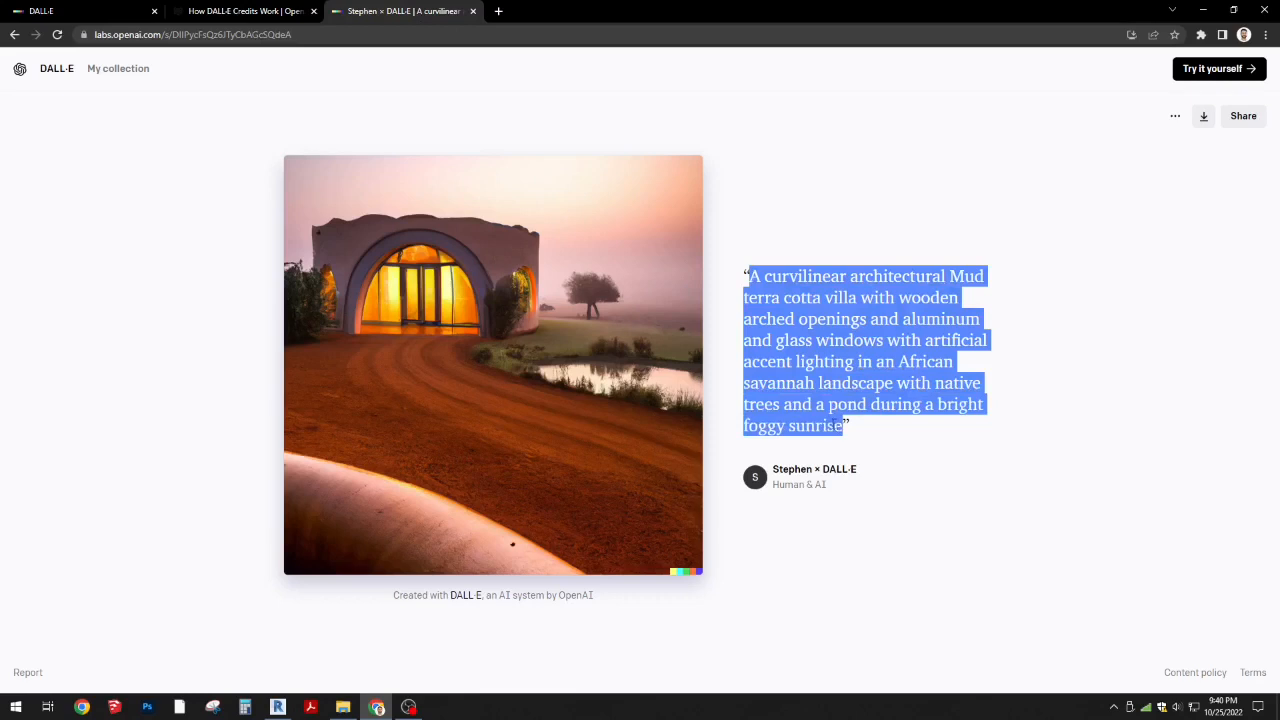
left_click(80, 11)
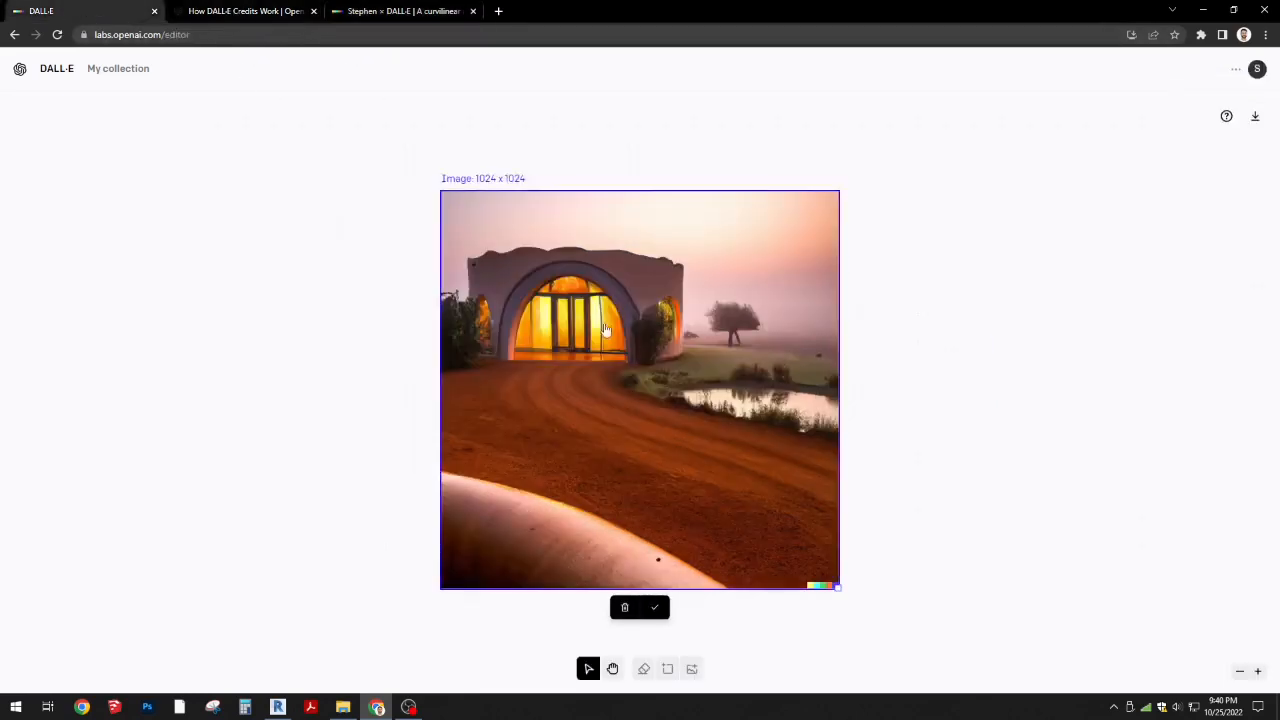
- Place the uploaded image on the canvas and add a 1024 x 1024 generation frame overlapping about the left third of the image
scroll(599, 336, "down", 1)
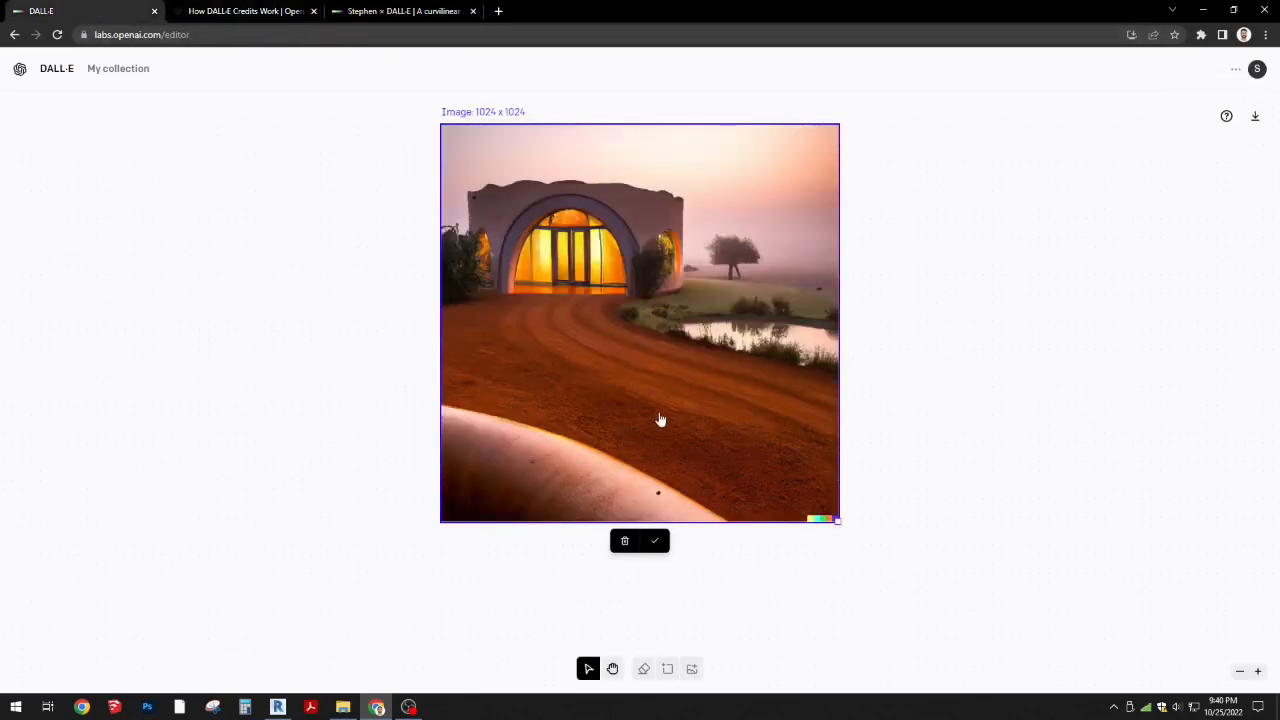
scroll(657, 430, "up", 1)
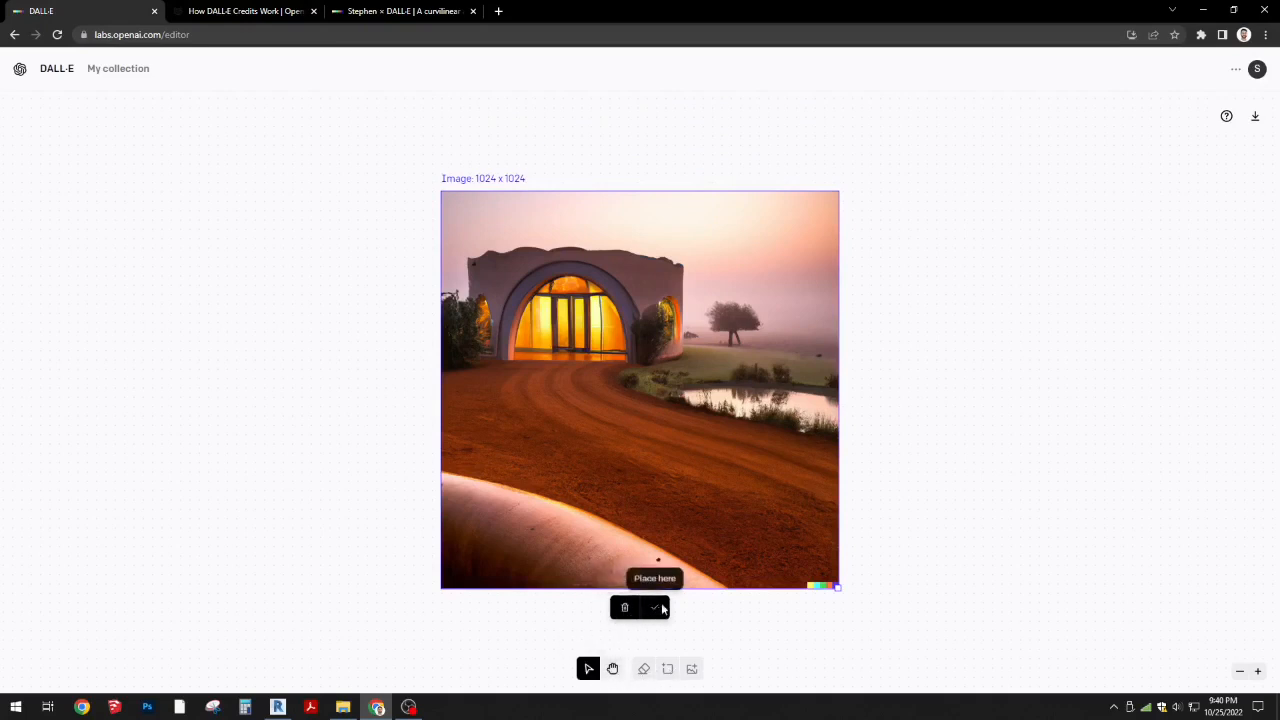
left_click(656, 607)
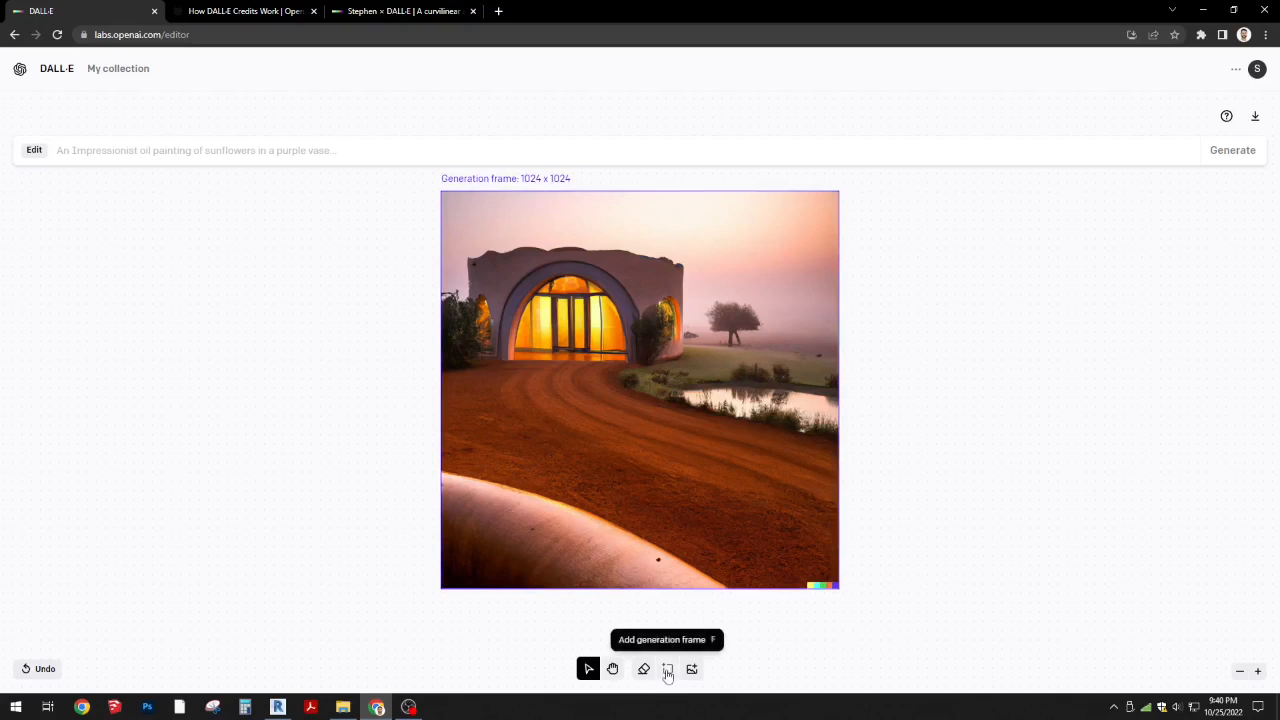
left_click(667, 672)
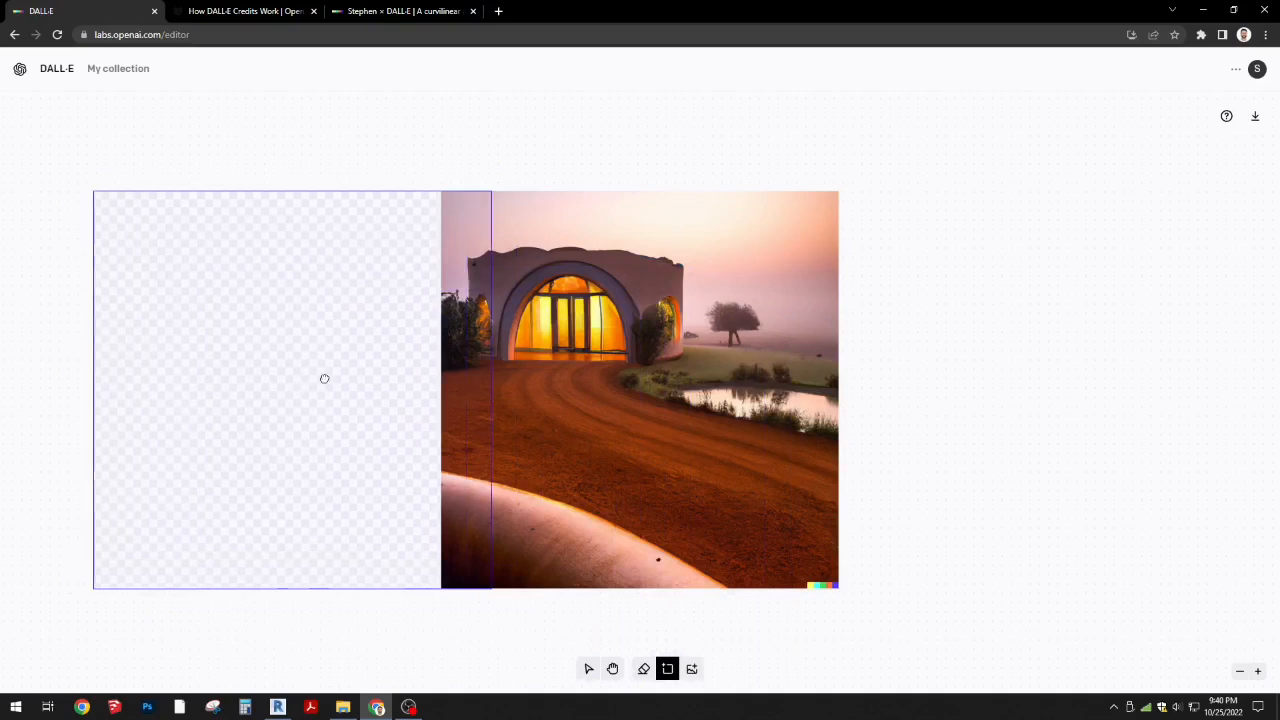
left_click(392, 378)
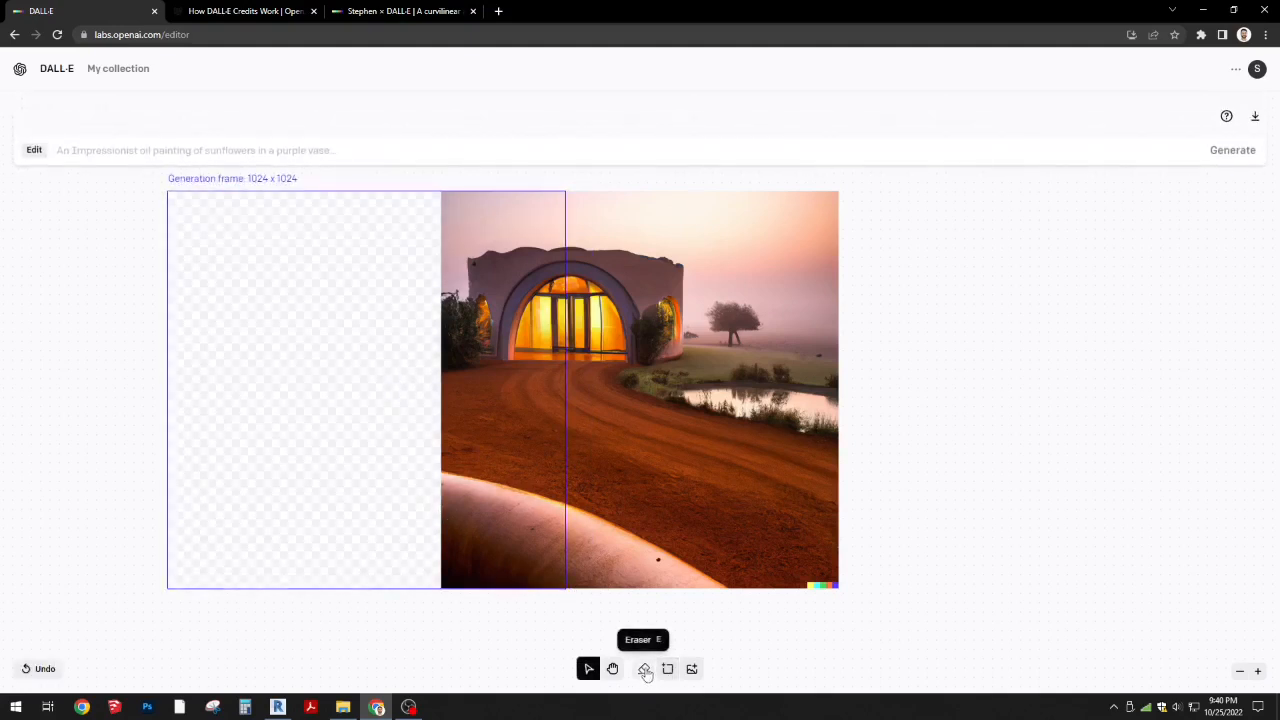
- Erase the curved wall in the lower-left foreground of the villa image
left_click(645, 670)
mouse_move(400, 500)
left_mouse_down()
mouse_move(534, 505)
mouse_move(722, 609)
mouse_move(620, 593)
mouse_move(413, 549)
left_mouse_up()
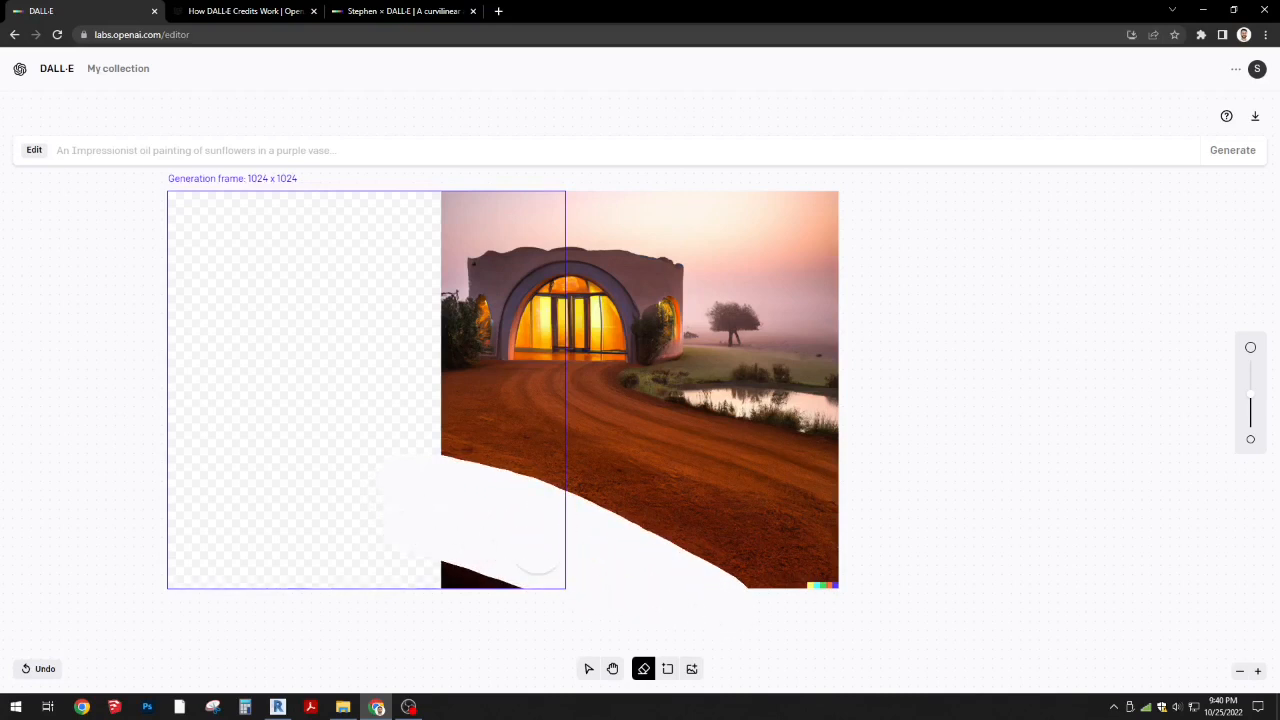
left_click_drag(490, 577, 429, 591)
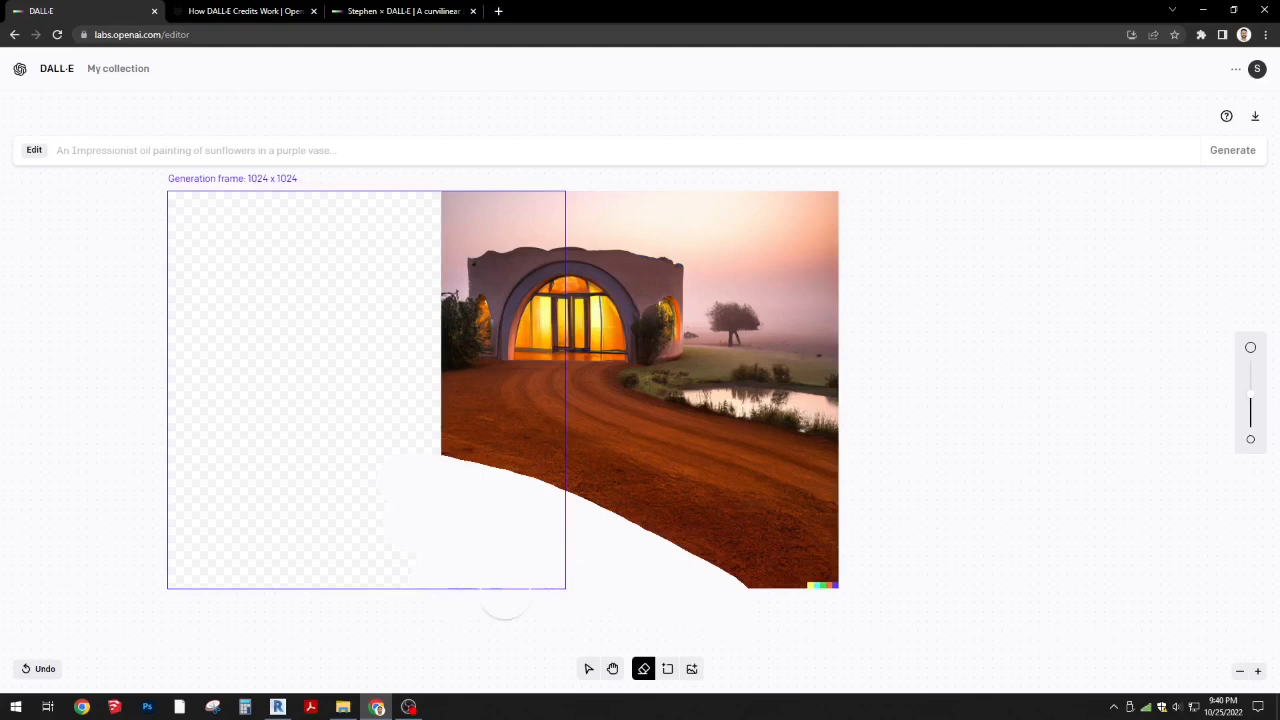
left_click_drag(565, 569, 476, 558)
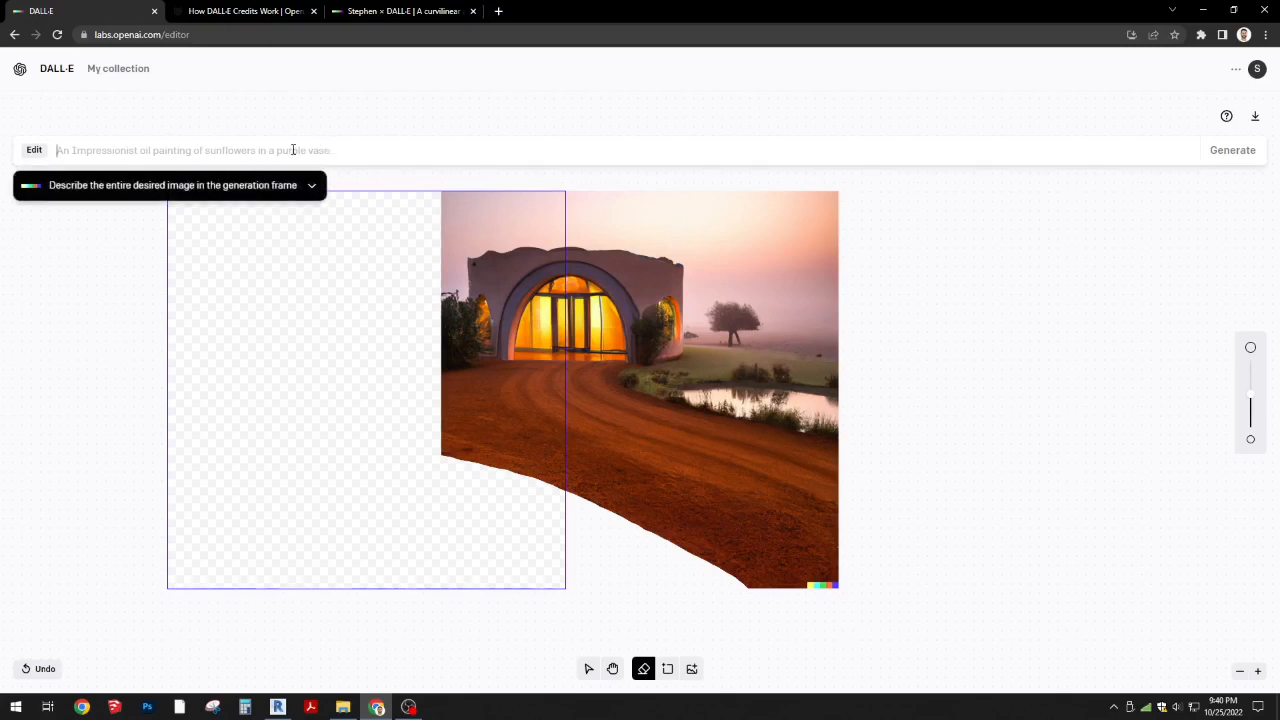
- Paste the copied villa description into the prompt and remove "with wooden arched openings" after "villa"
key("ctrl+v")
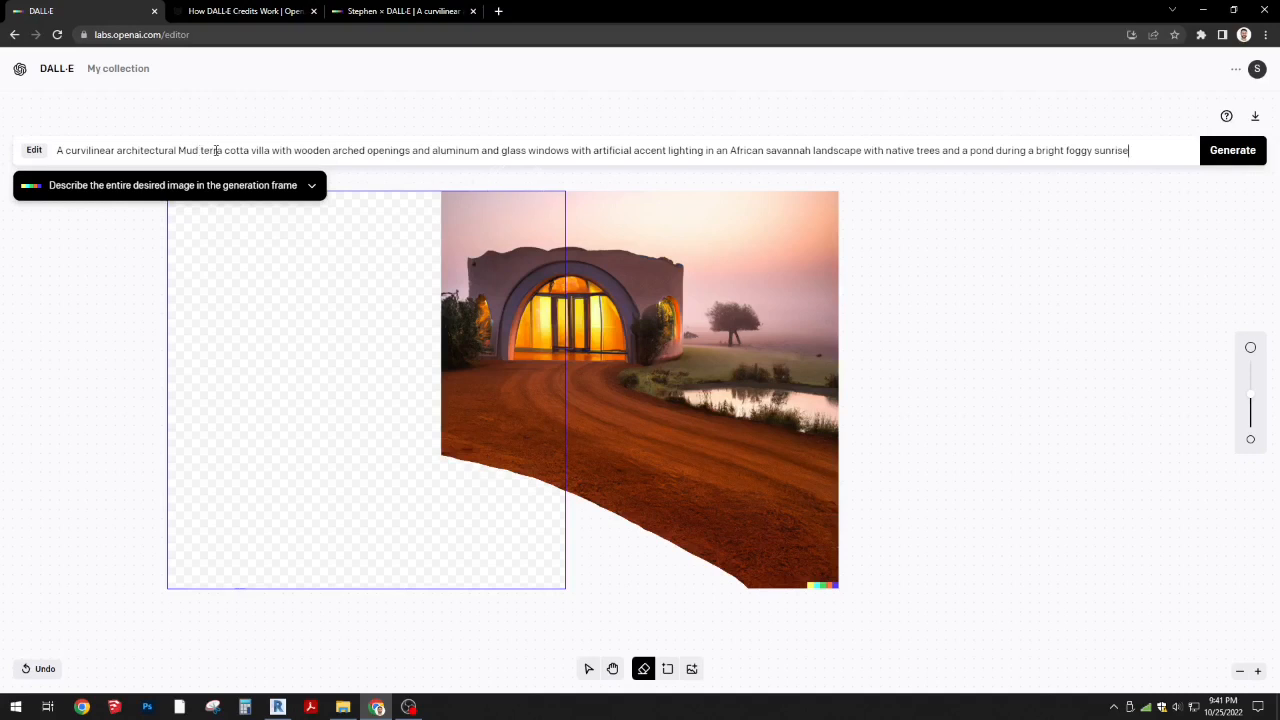
double_click(319, 150)
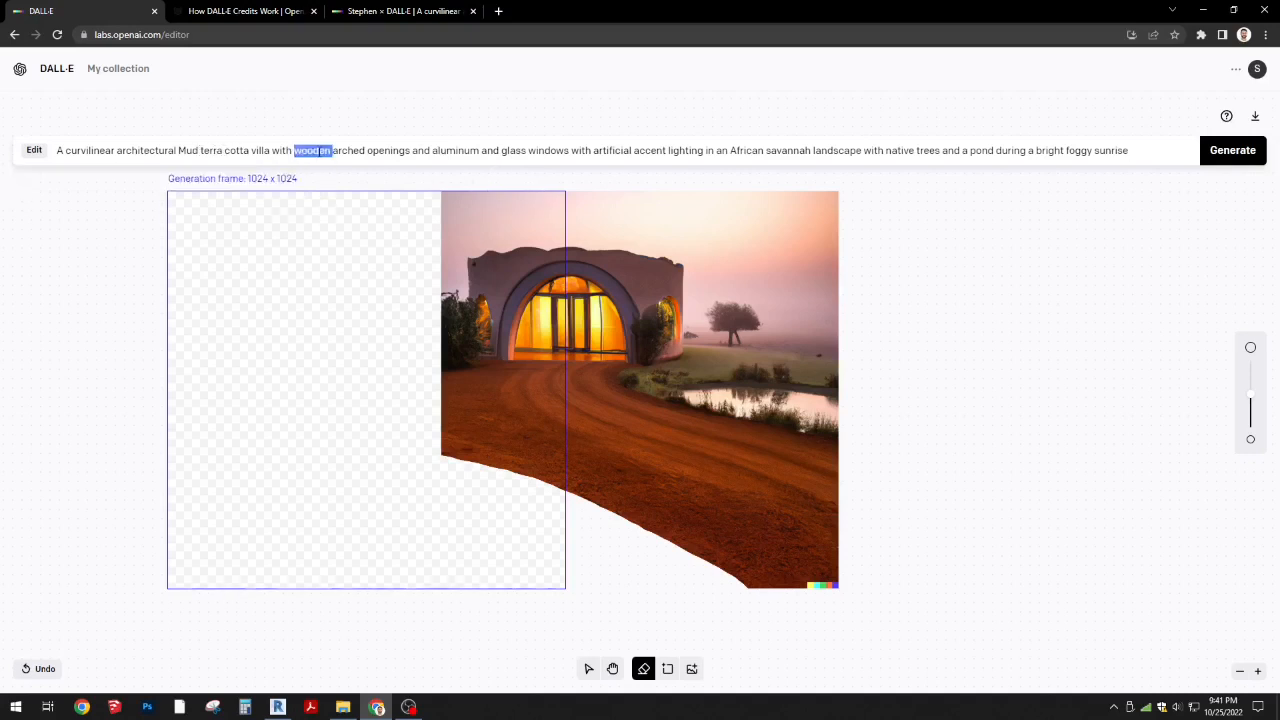
key("BackSpace")
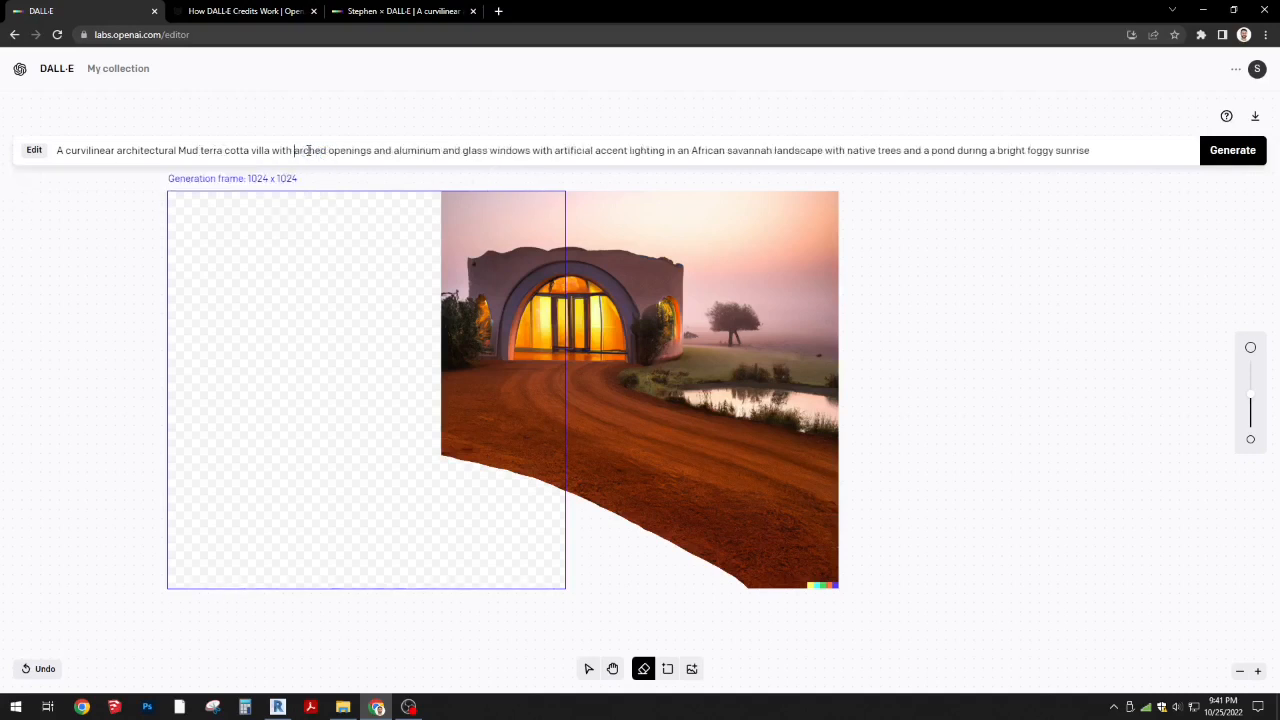
double_click(317, 150)
key("BackSpace")
double_click(280, 150)
key("BackSpace")
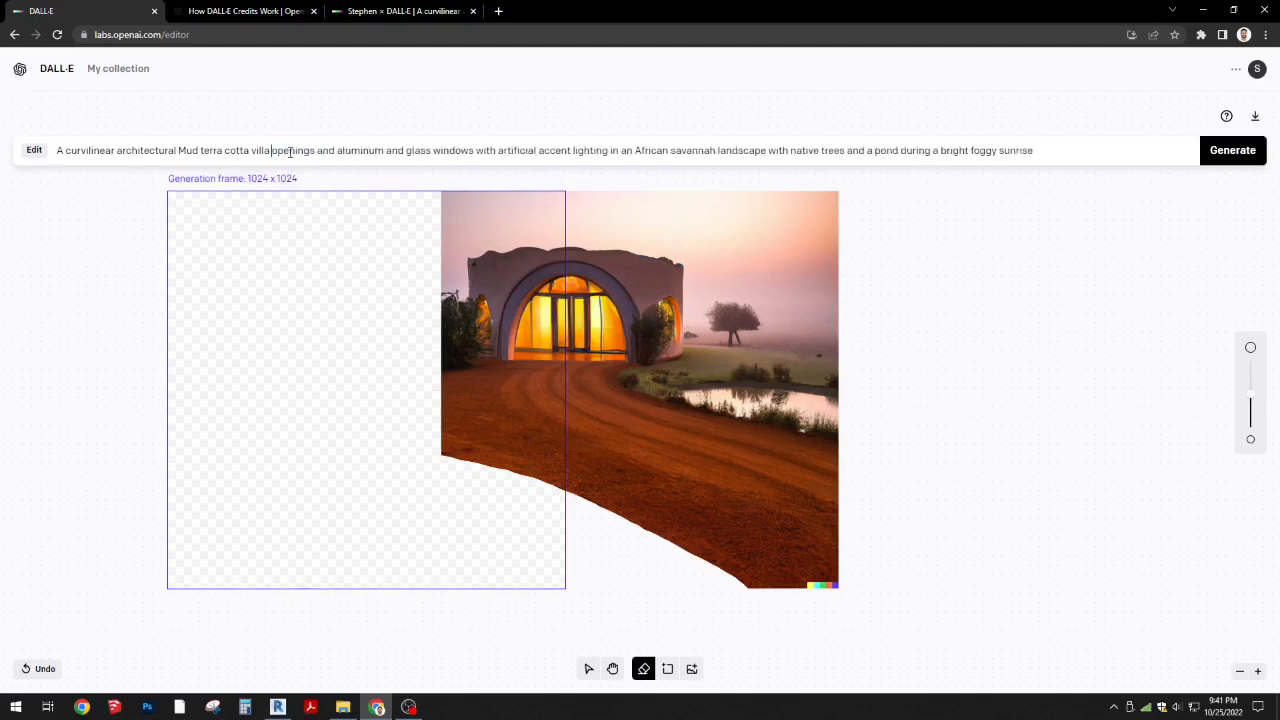
double_click(290, 150)
key("BackSpace")
- Remove "and aluminum and glass windows" from the prompt so "villa" leads directly into "with artificial accent lighting"
double_click(323, 150)
key("BackSpace")
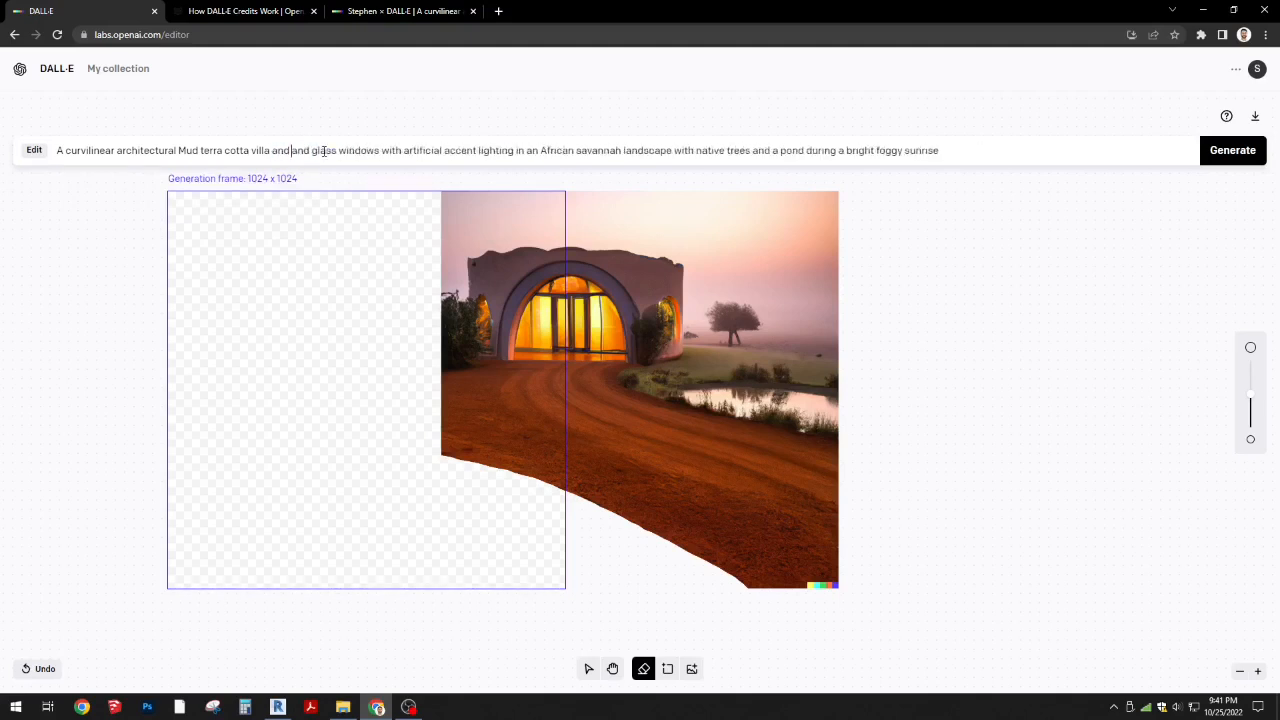
double_click(320, 150)
key("BackSpace")
double_click(323, 150)
key("BackSpace")
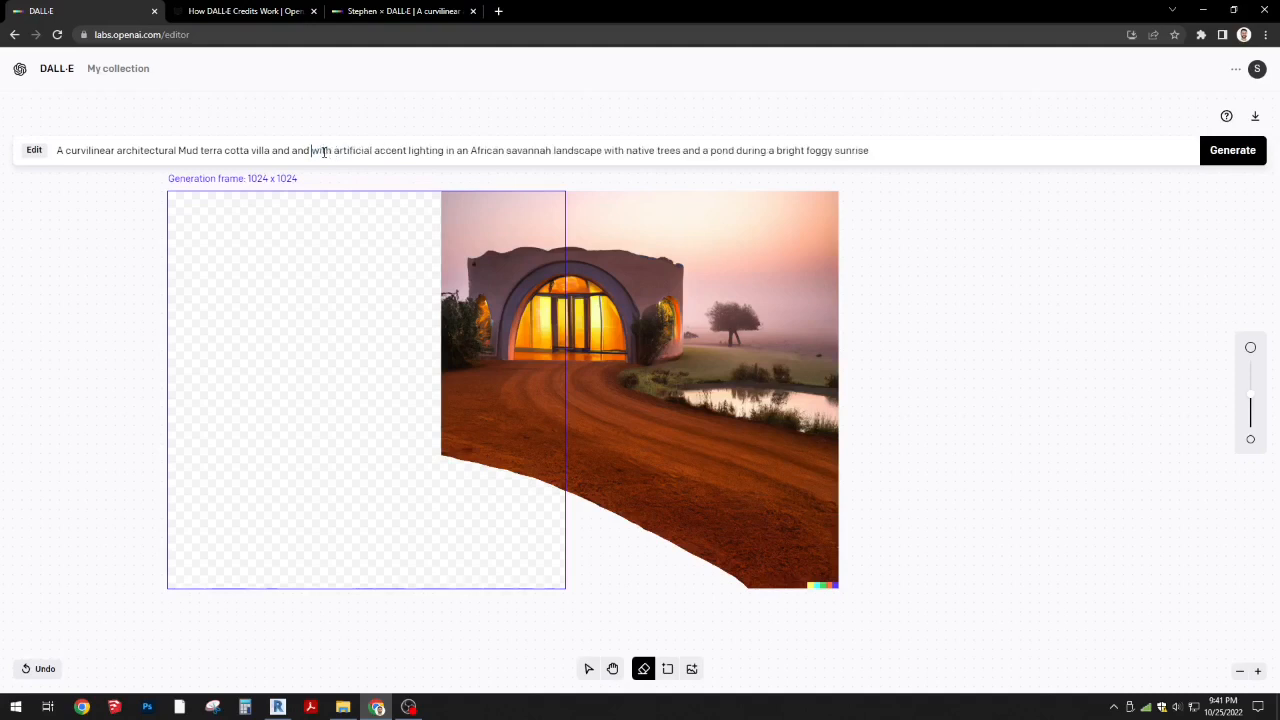
double_click(305, 151)
key("BackSpace")
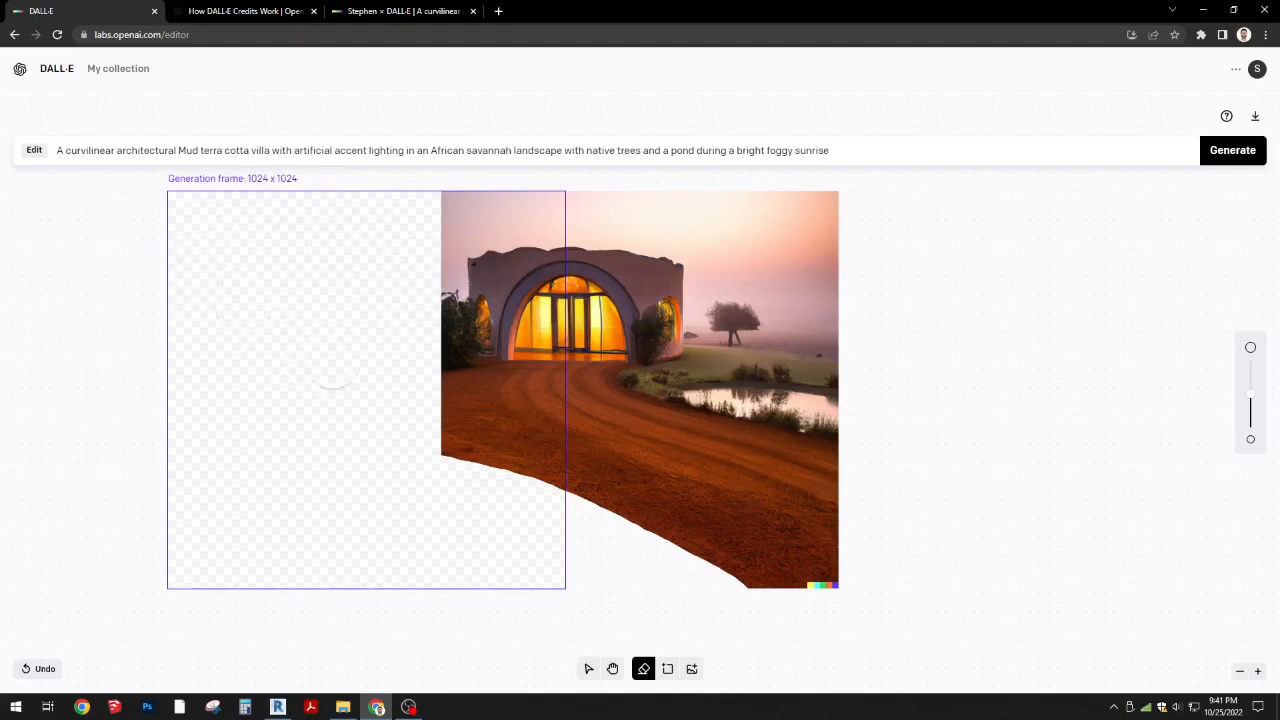
scroll(641, 400, "down", 1)
scroll(641, 400, "up", 1)
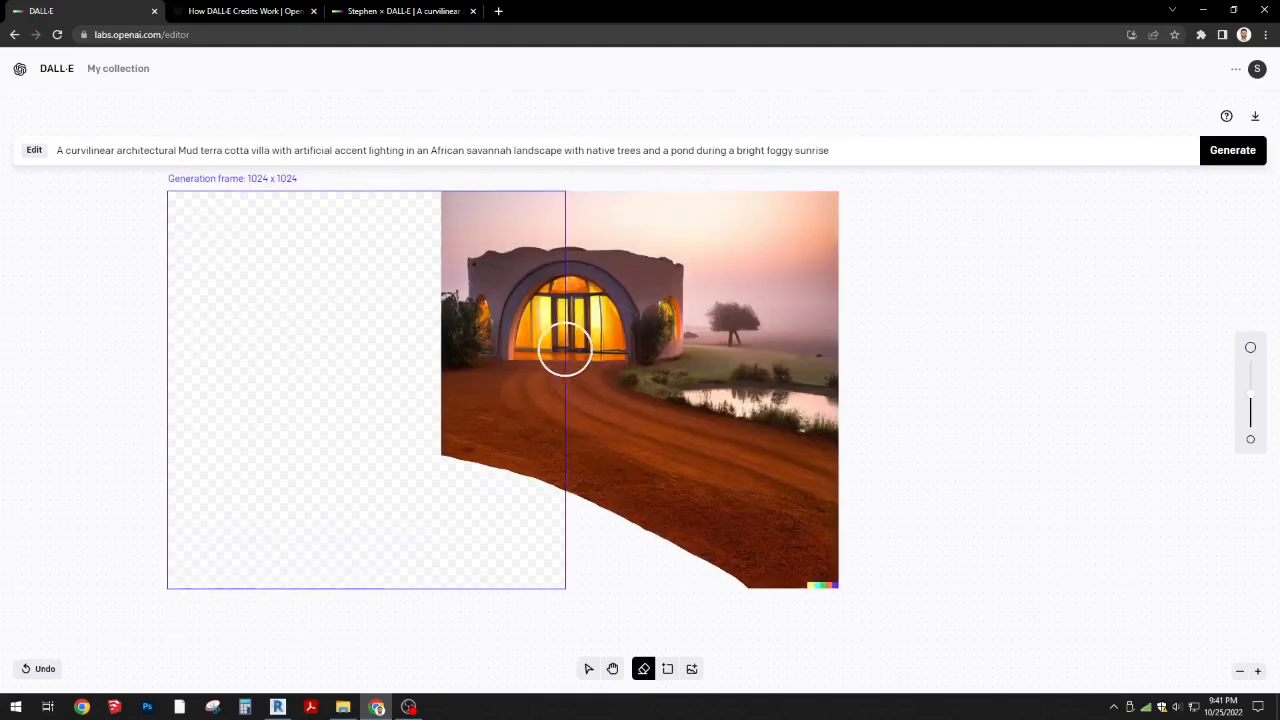
- Remove "and a pond" from the prompt and generate the leftward extension of the villa image
left_click(175, 149)
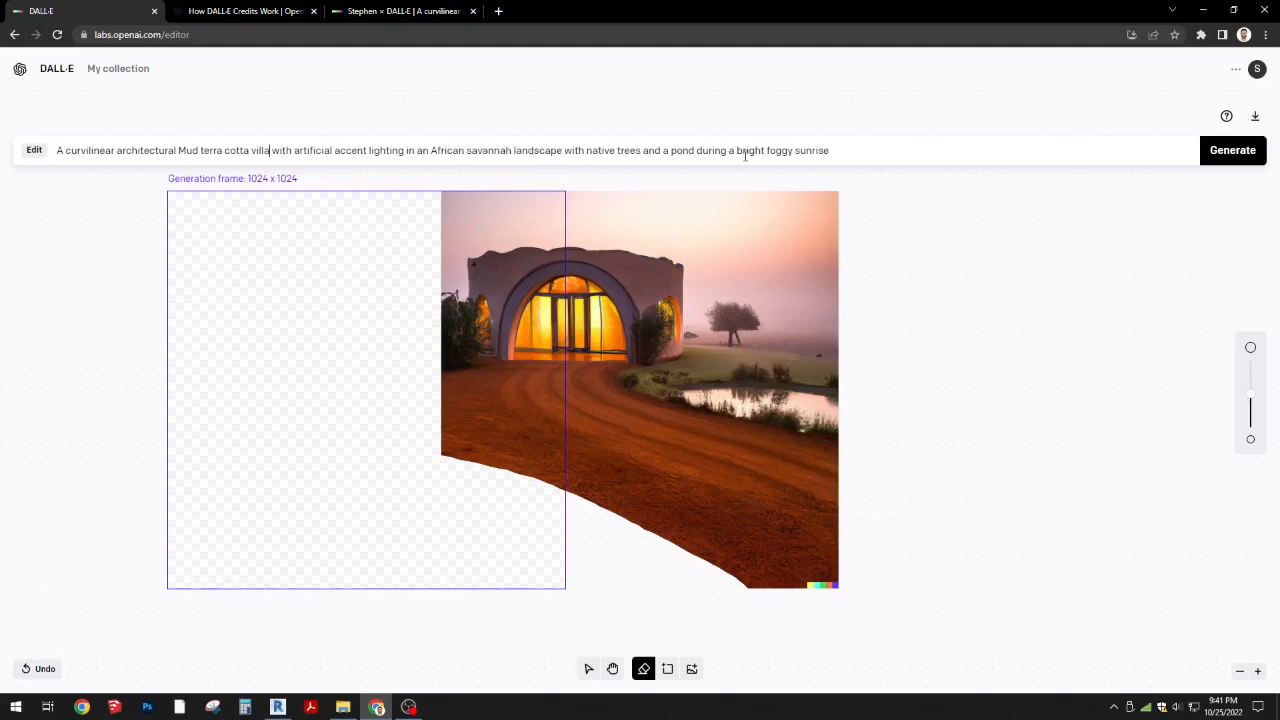
double_click(686, 152)
key("BackSpace")
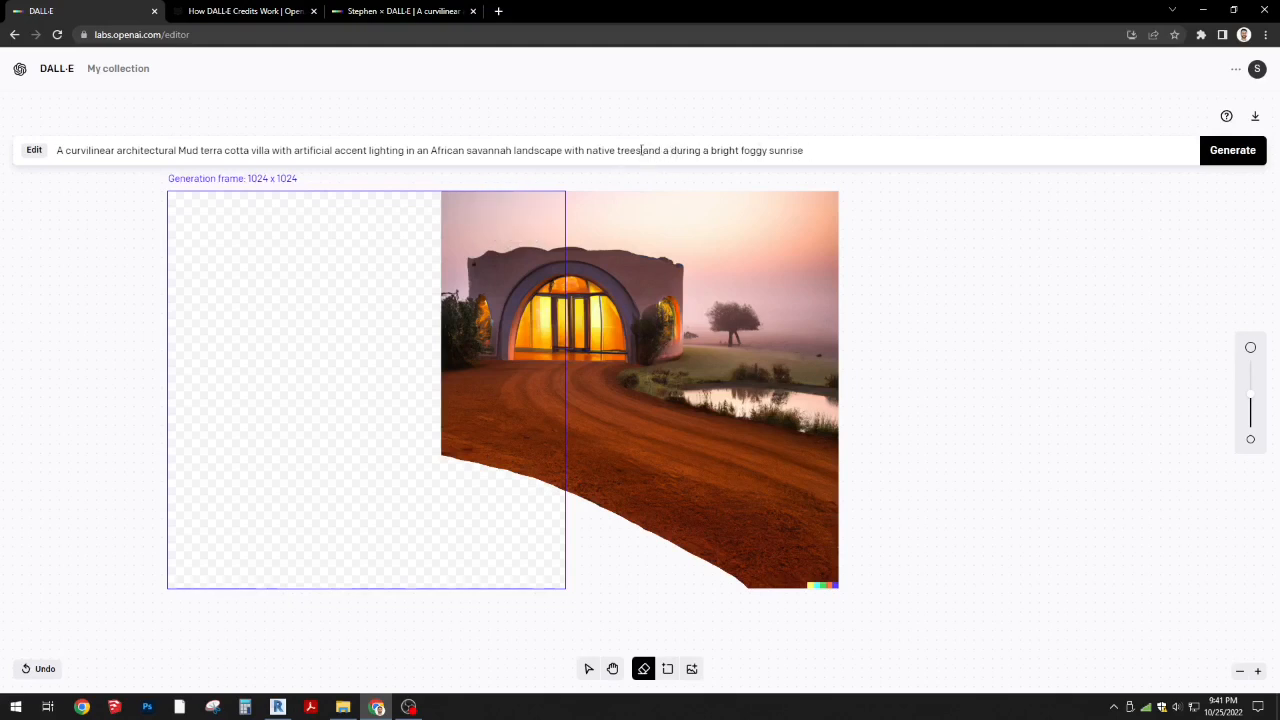
double_click(652, 151)
key("BackSpace")
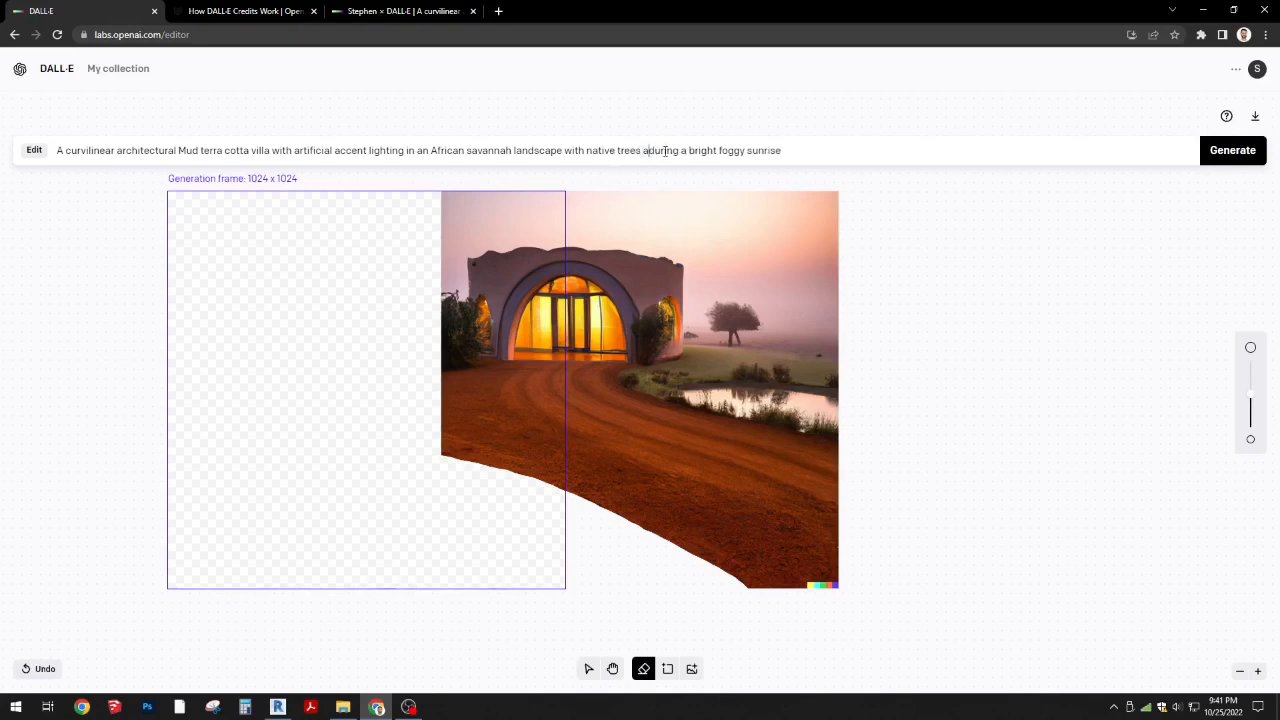
double_click(649, 151)
key("BackSpace")
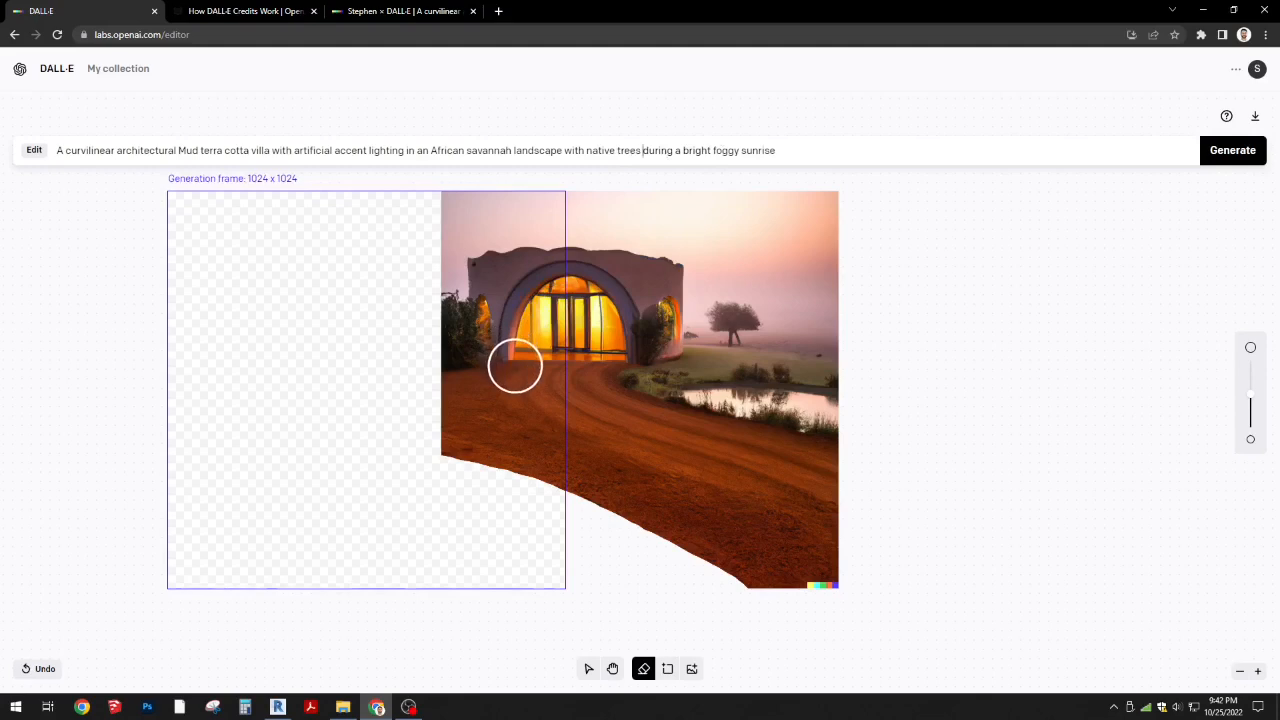
left_click(1232, 150)
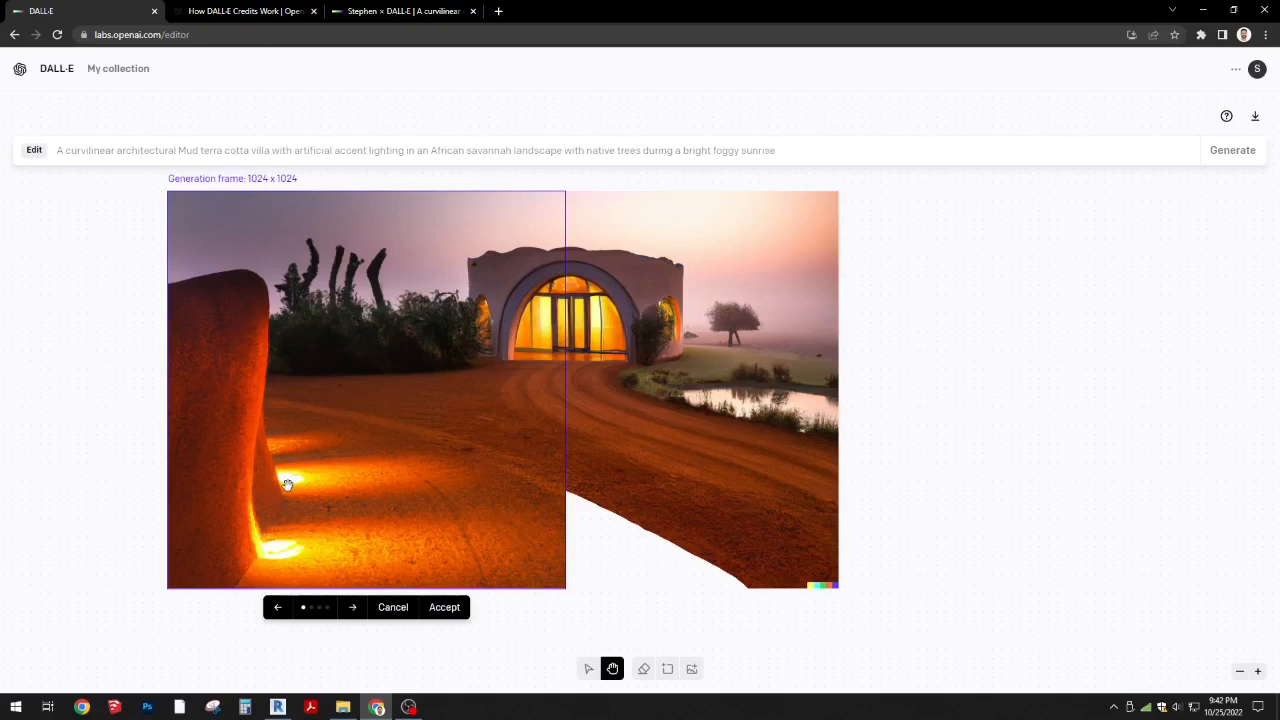
- Compare the generated extensions, accept the third one with the lit tree at the far left, and check the remaining credits
left_click(352, 609)
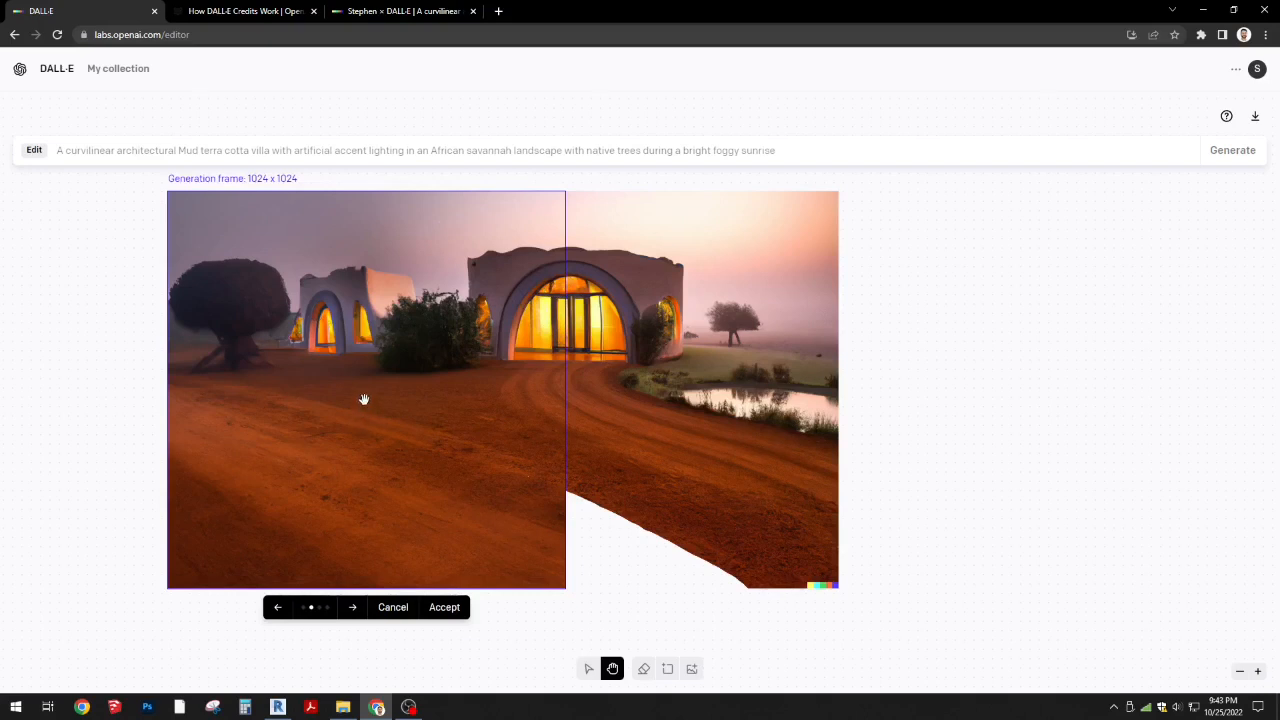
left_click(355, 610)
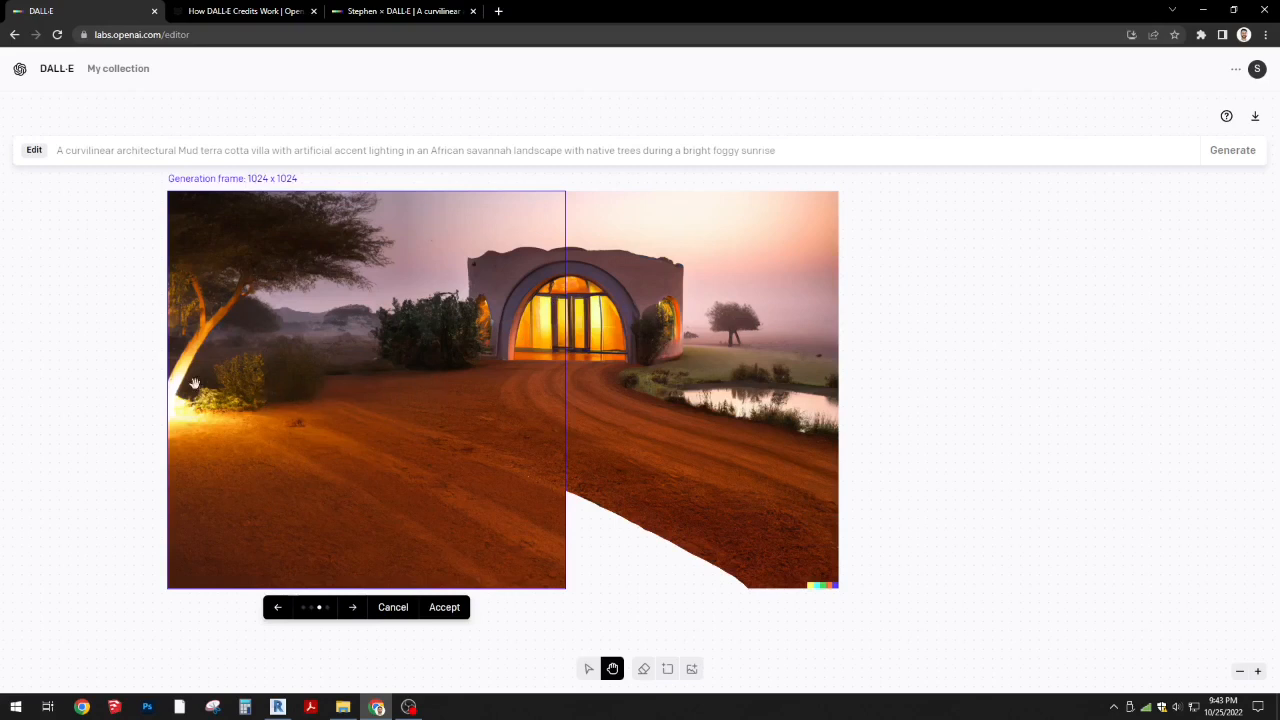
left_click(354, 609)
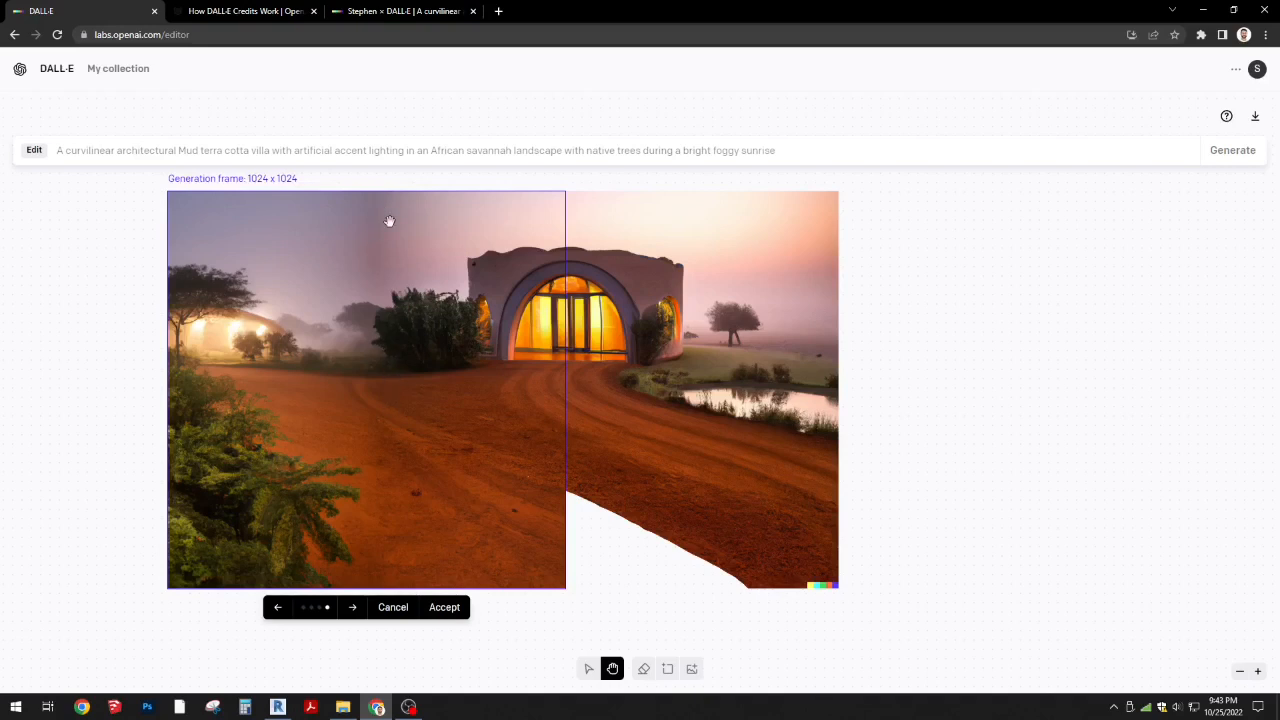
left_click(353, 608)
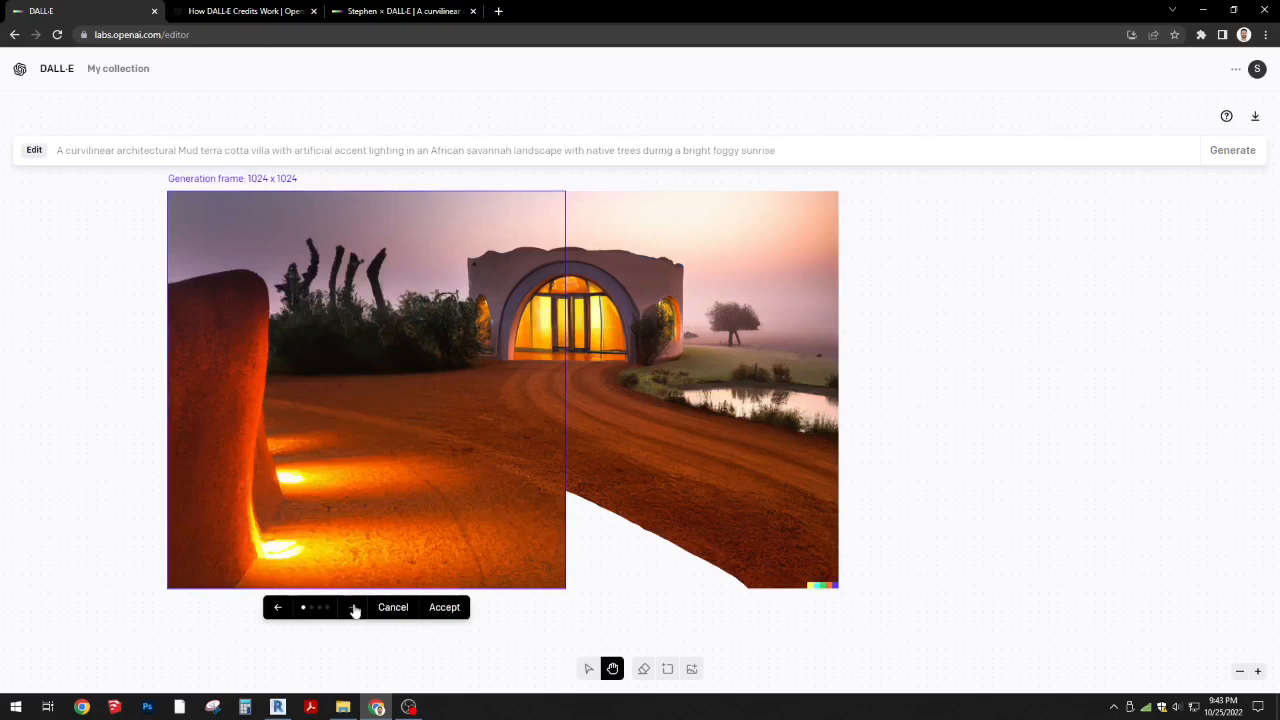
left_click(354, 610)
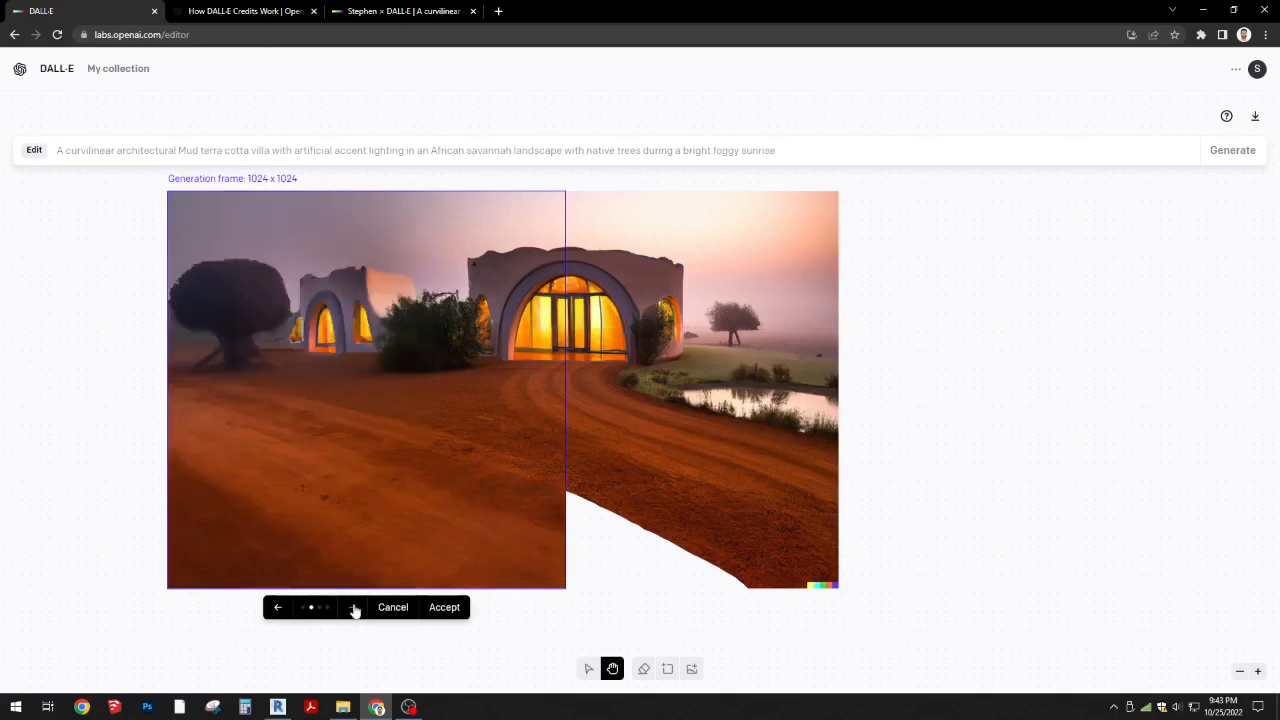
left_click(354, 610)
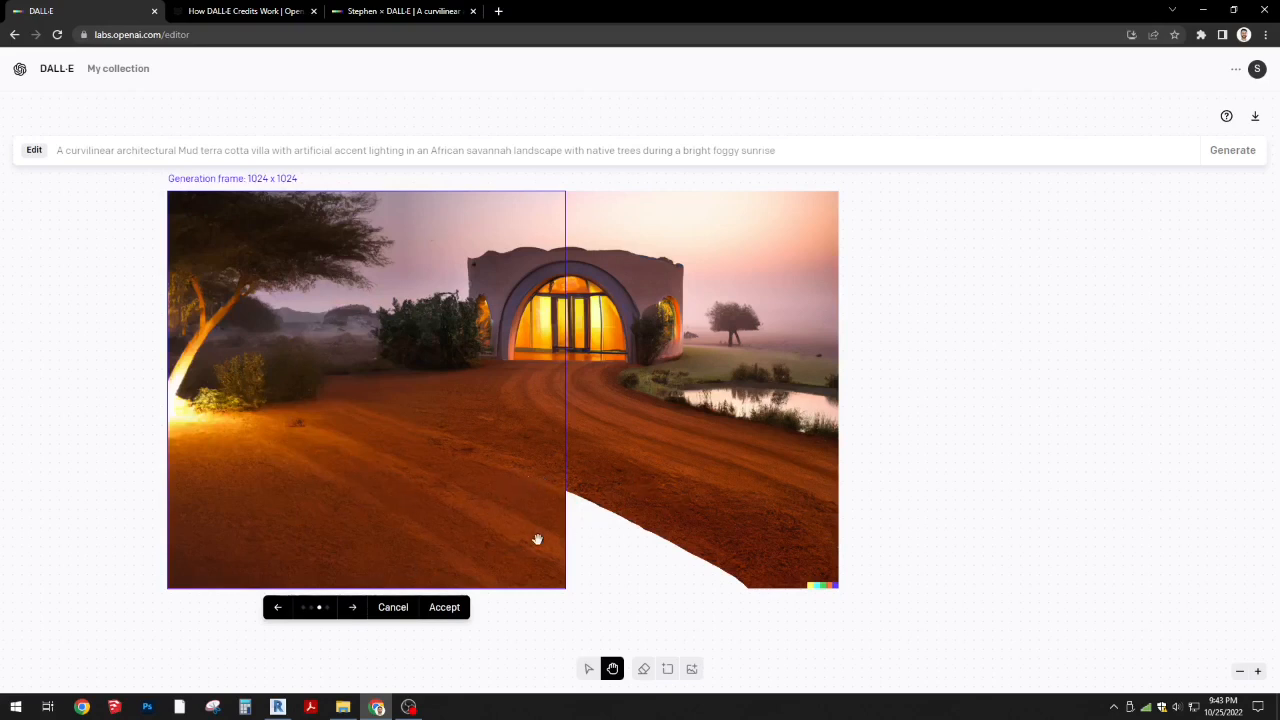
left_click(446, 608)
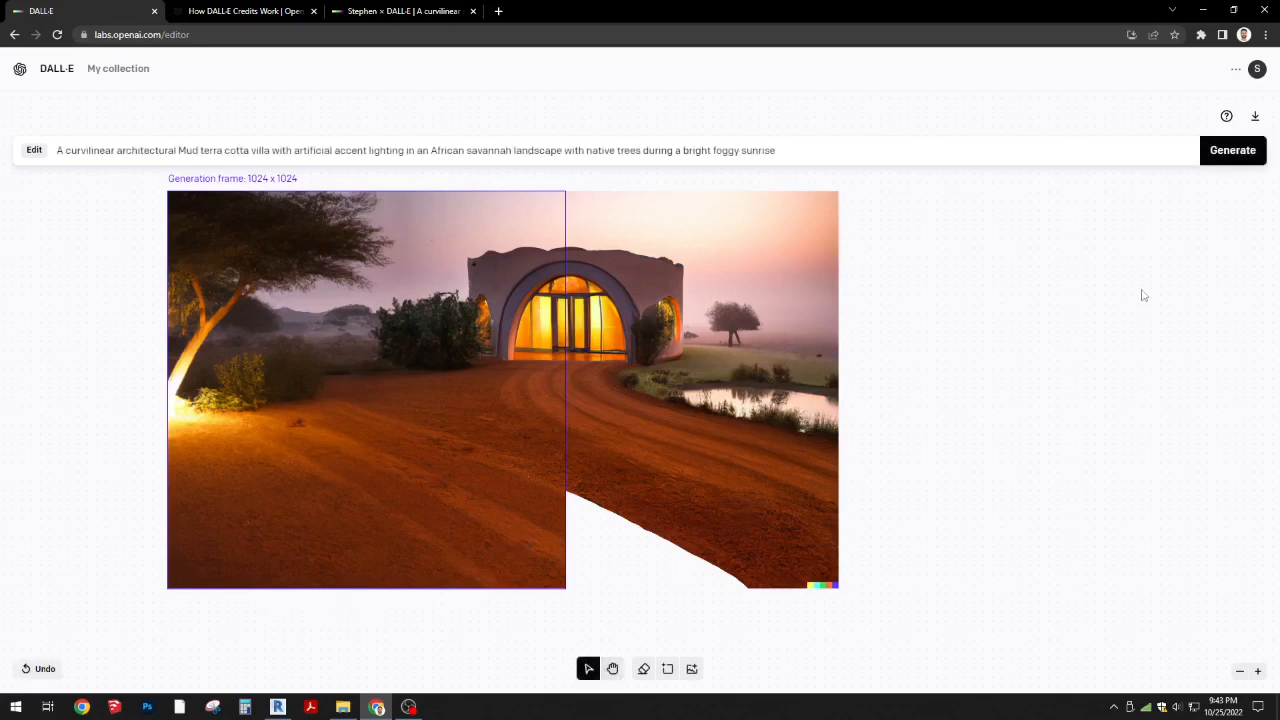
left_click(1258, 70)
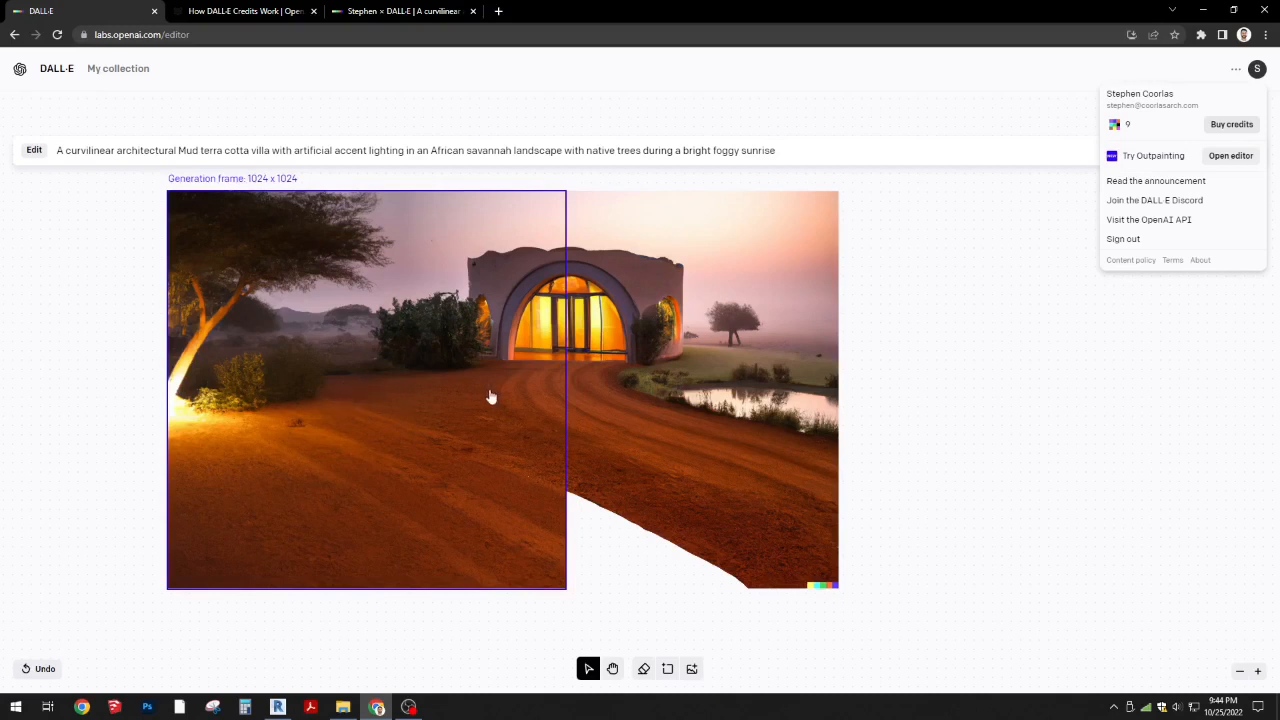
- Move the generation frame over the villa and the erased foreground gap, aligned with the image's upper and lower edges
left_click_drag(434, 480, 680, 563)
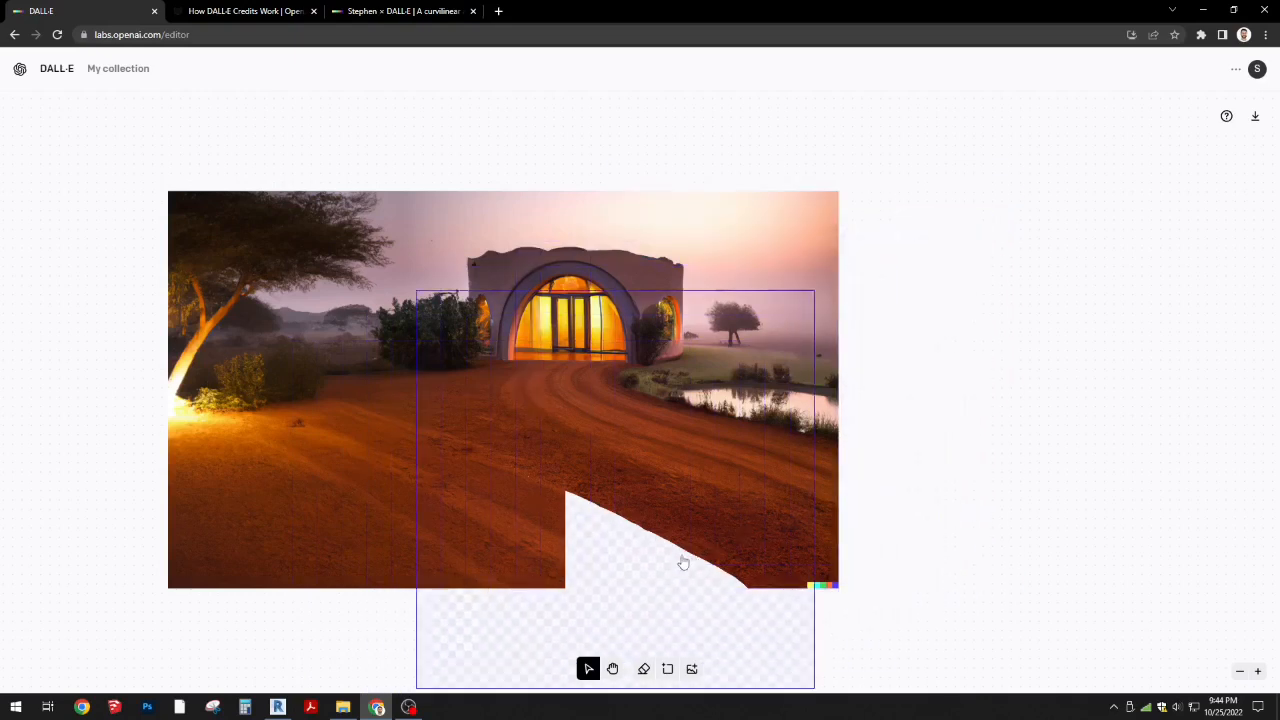
scroll(680, 460, "down", 3)
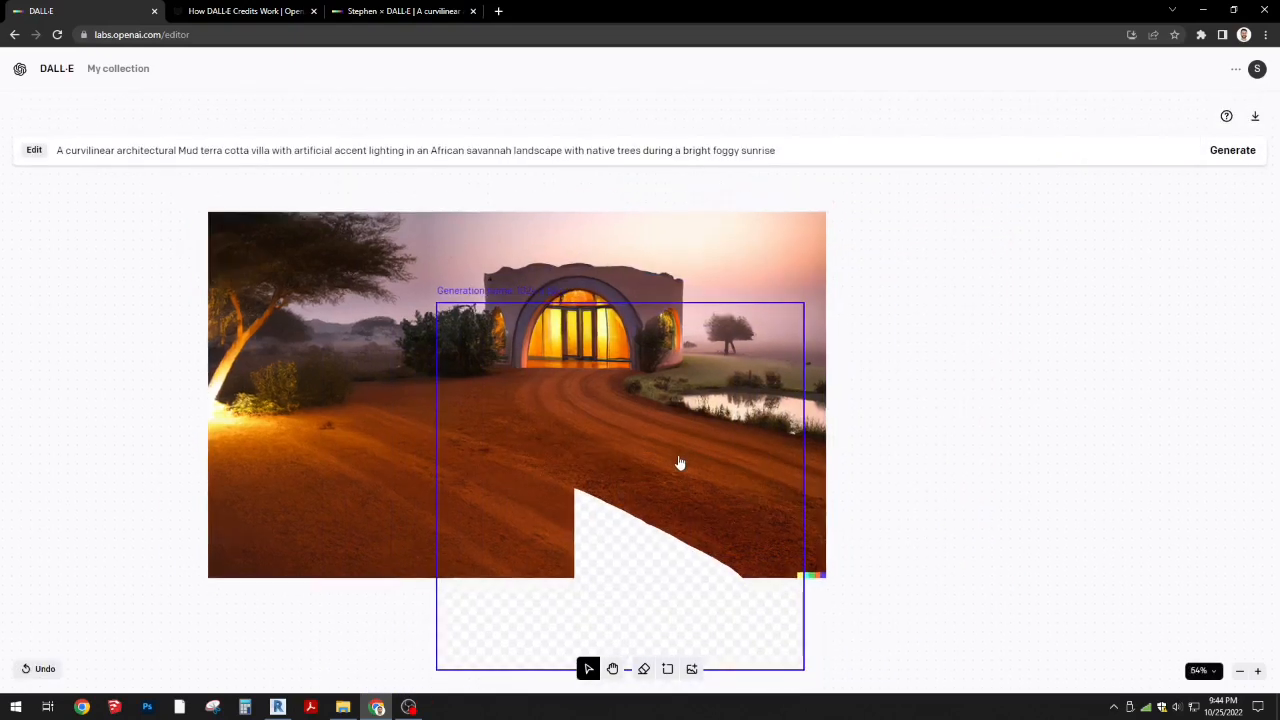
scroll(679, 463, "down", 1)
left_click_drag(657, 443, 638, 497)
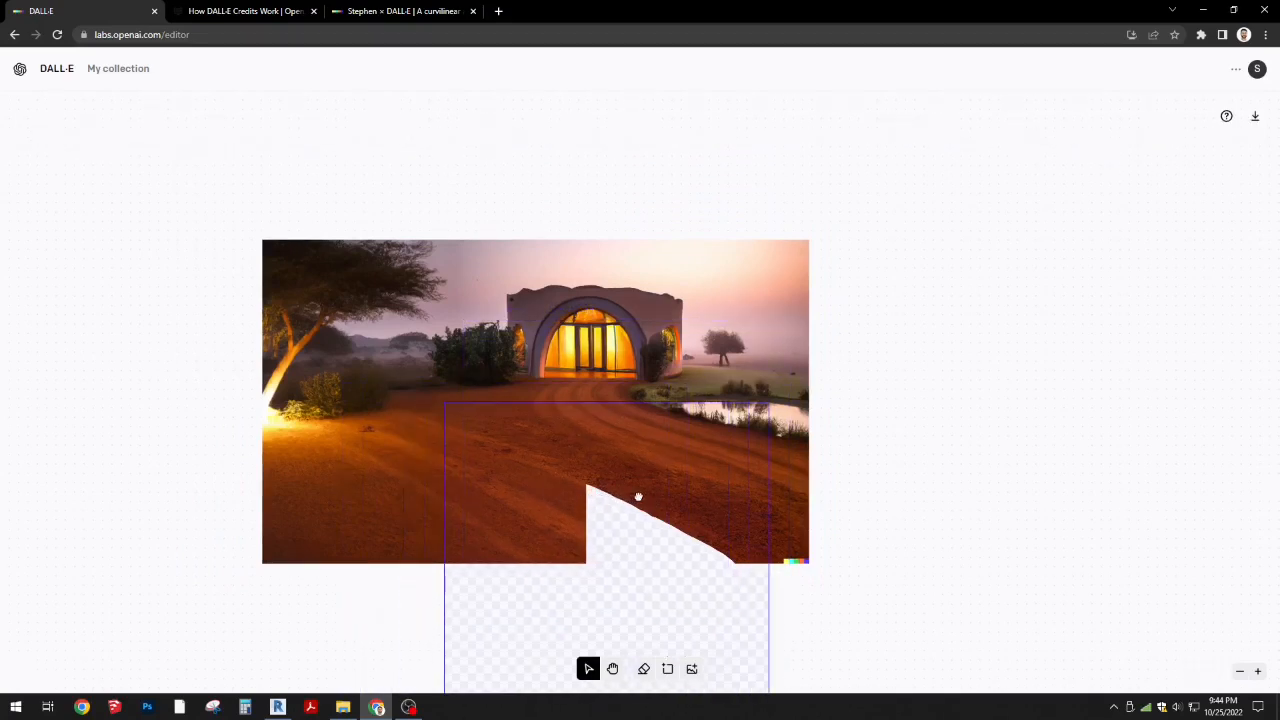
left_click_drag(640, 497, 741, 556)
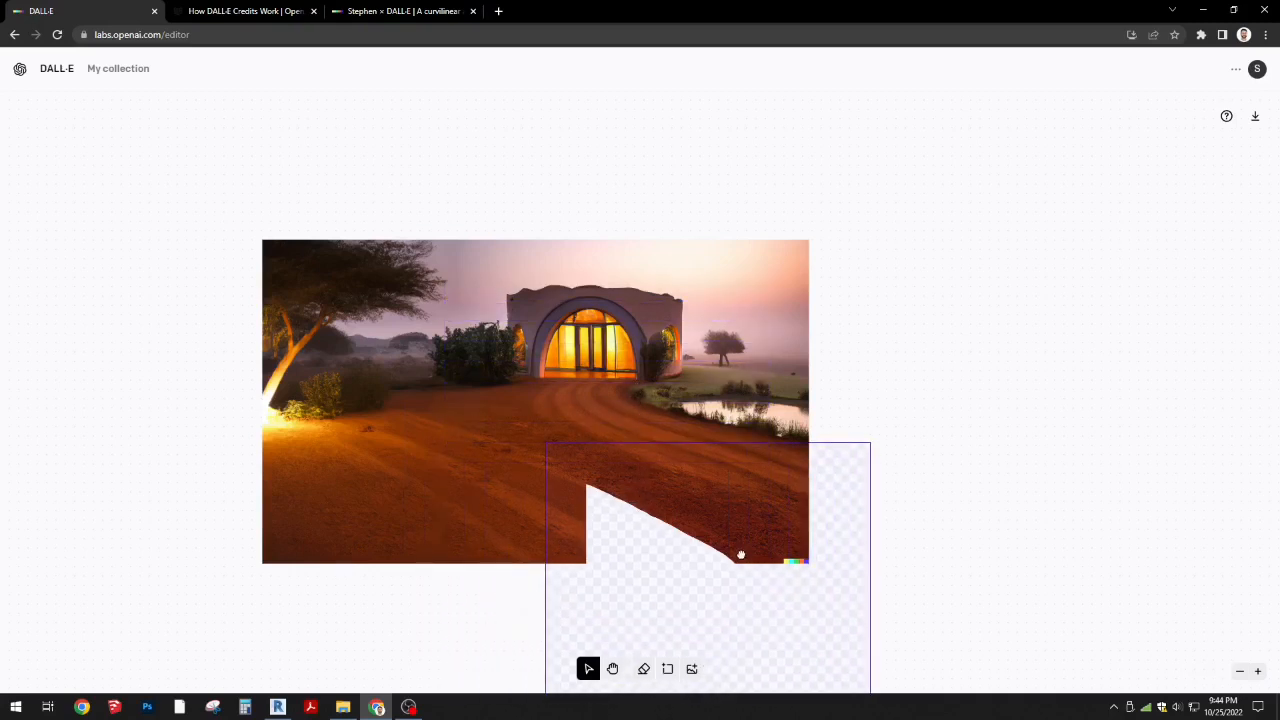
left_click_drag(740, 555, 605, 349)
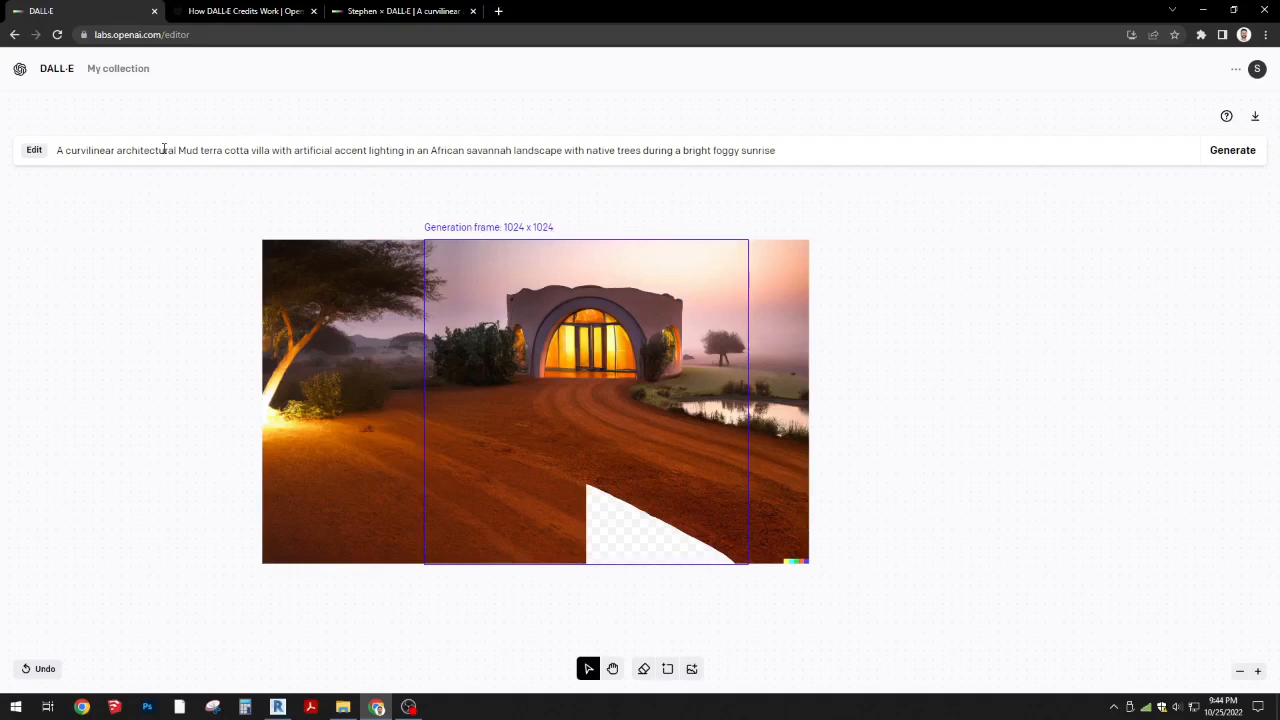
- Replace the prompt with "boulders and native prairie landscaping" and generate a fill for the erased gap
left_click(478, 148)
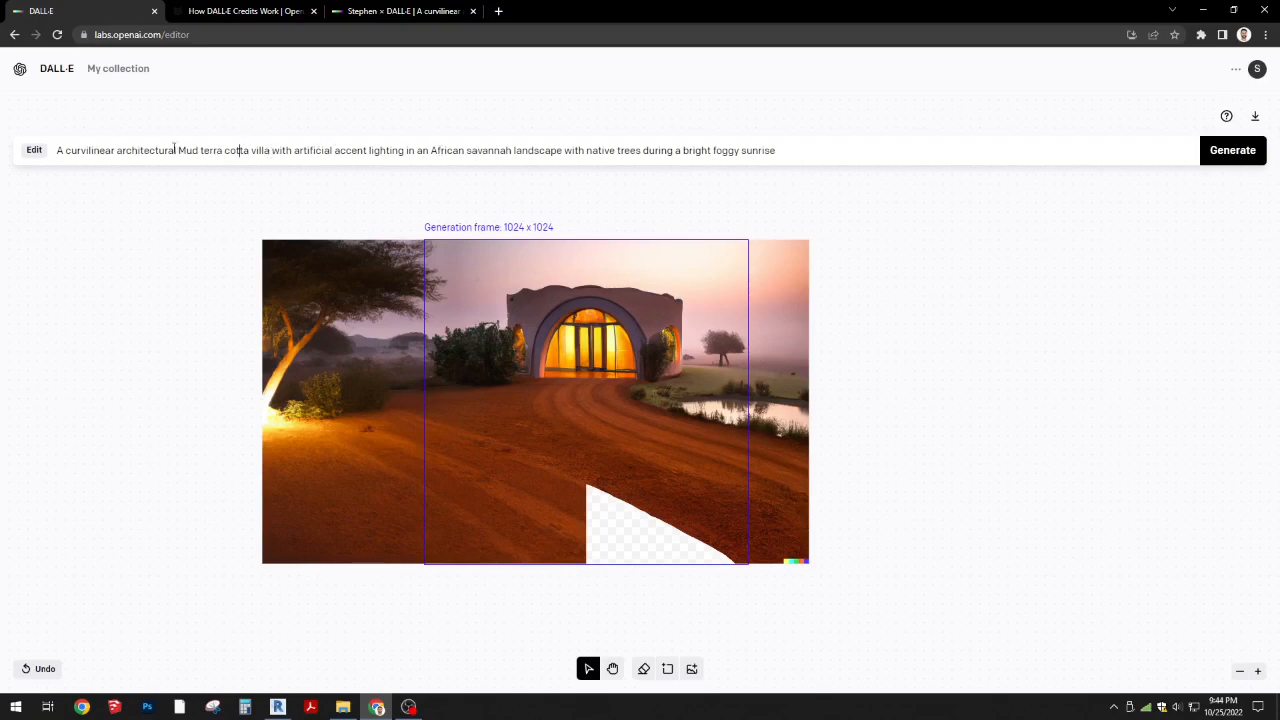
left_click_drag(776, 150, 16, 148)
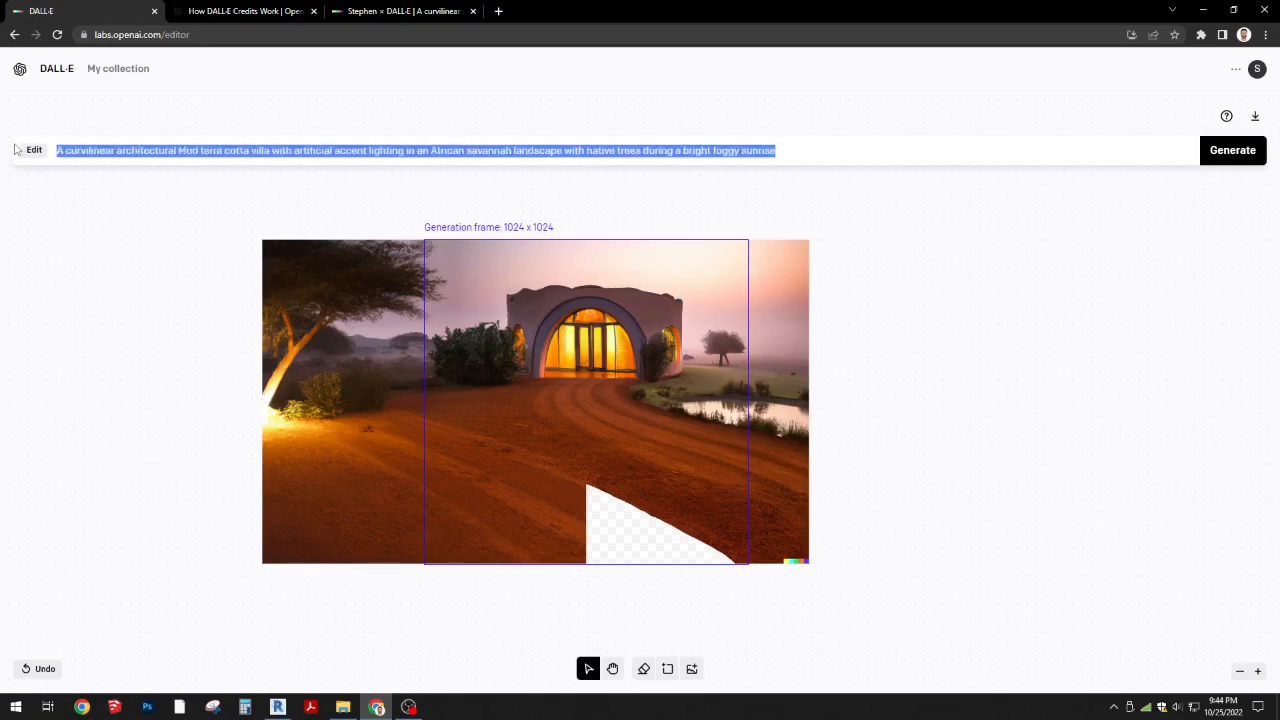
type("boulders")
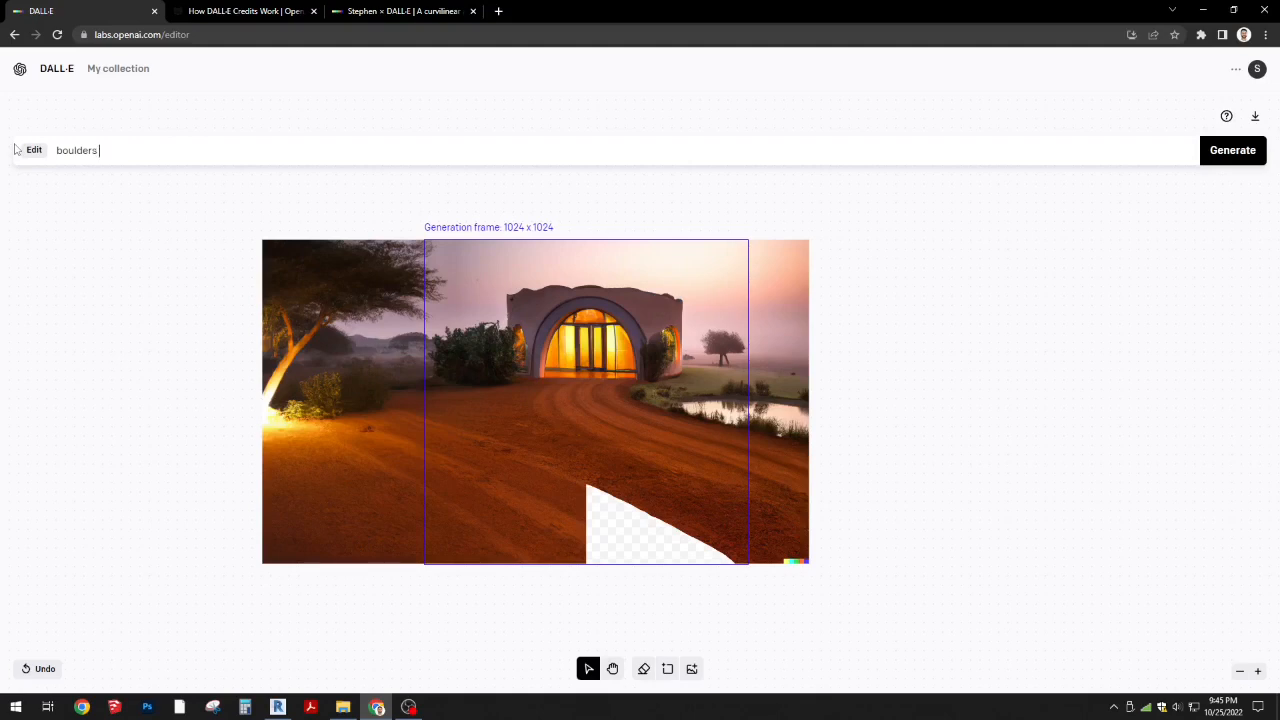
type("and prairie landscaping native")
left_click(275, 147)
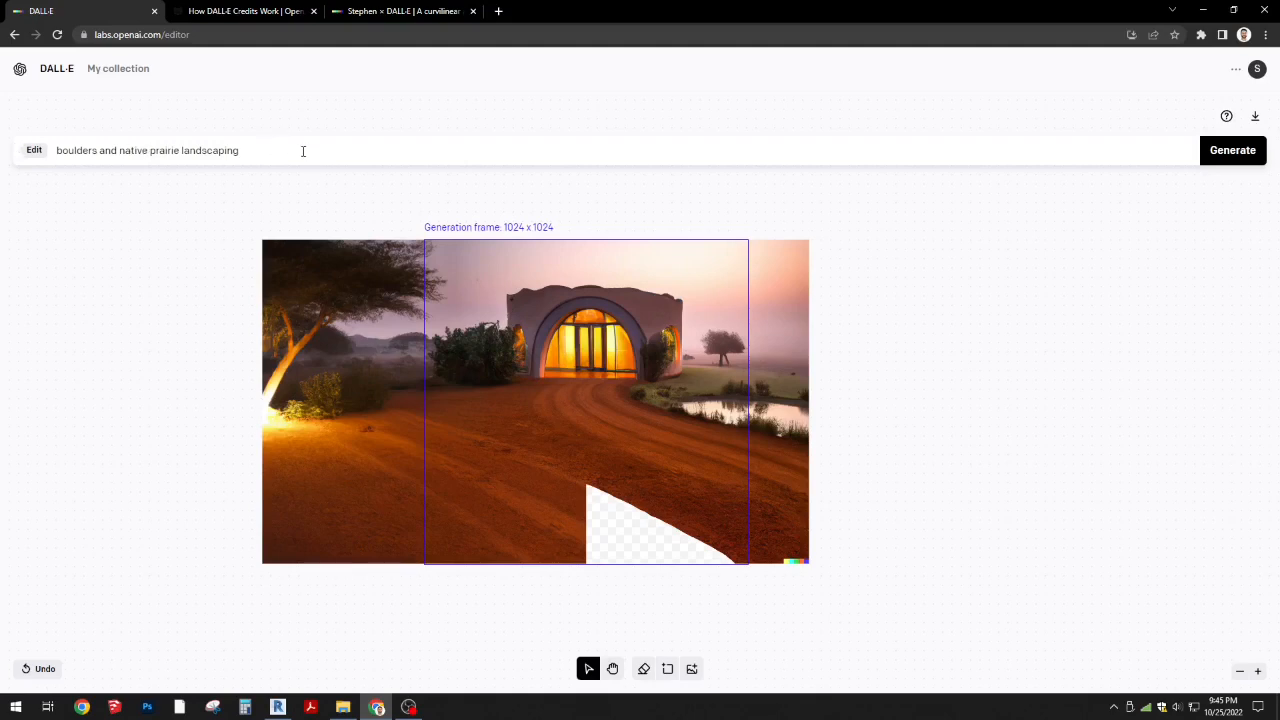
key("BackSpace")
left_click(1232, 152)
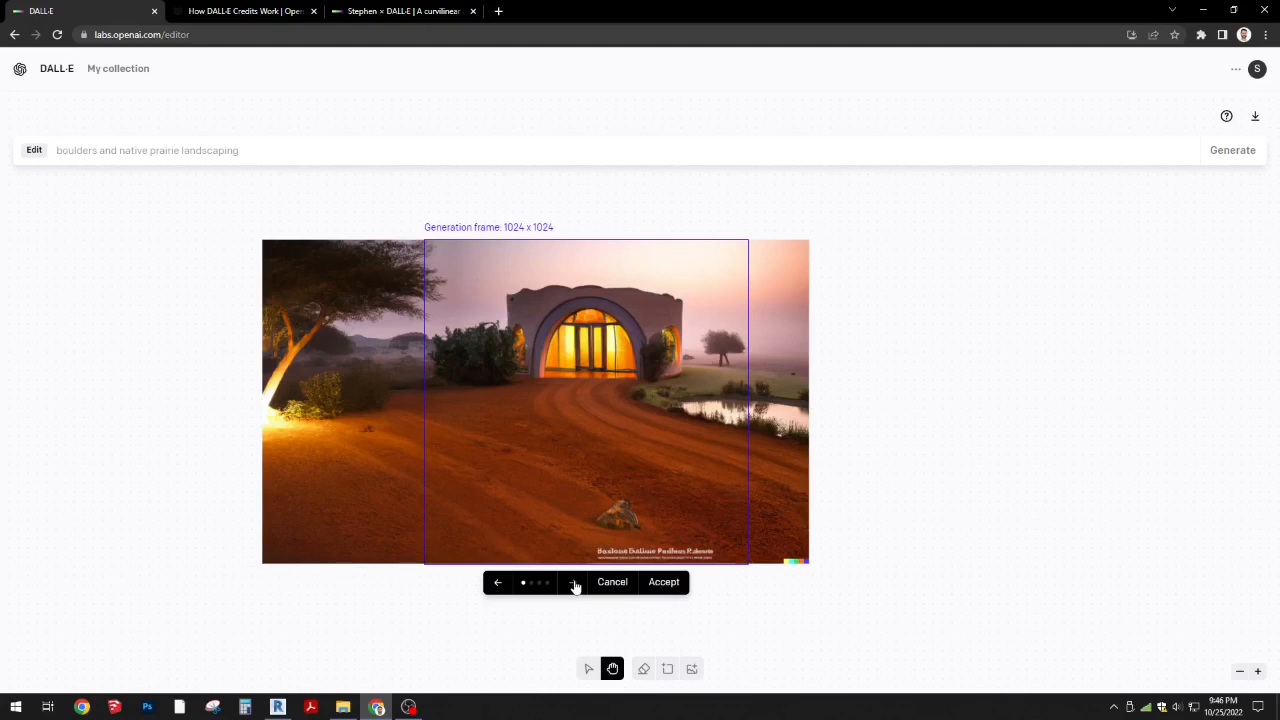
- Accept the fourth variation with the large pale boulders and move the generation frame to overlap the image's right edge by about a quarter
left_click(574, 582)
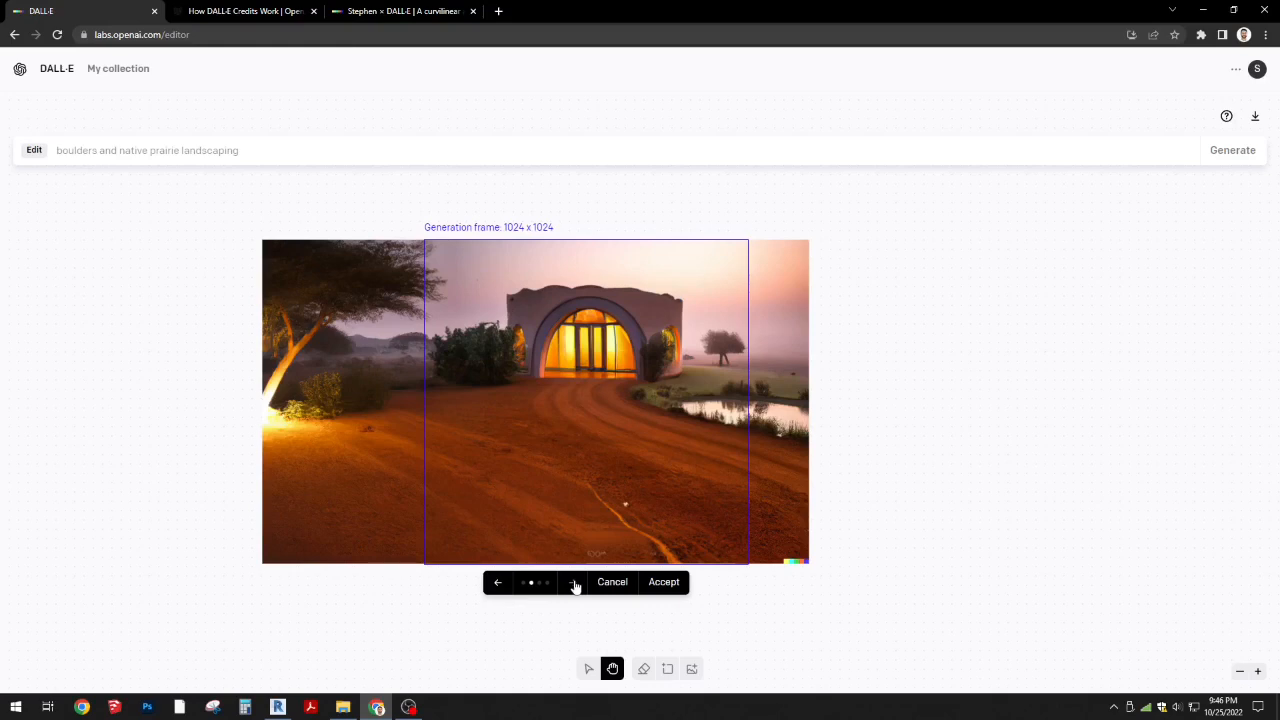
left_click(574, 582)
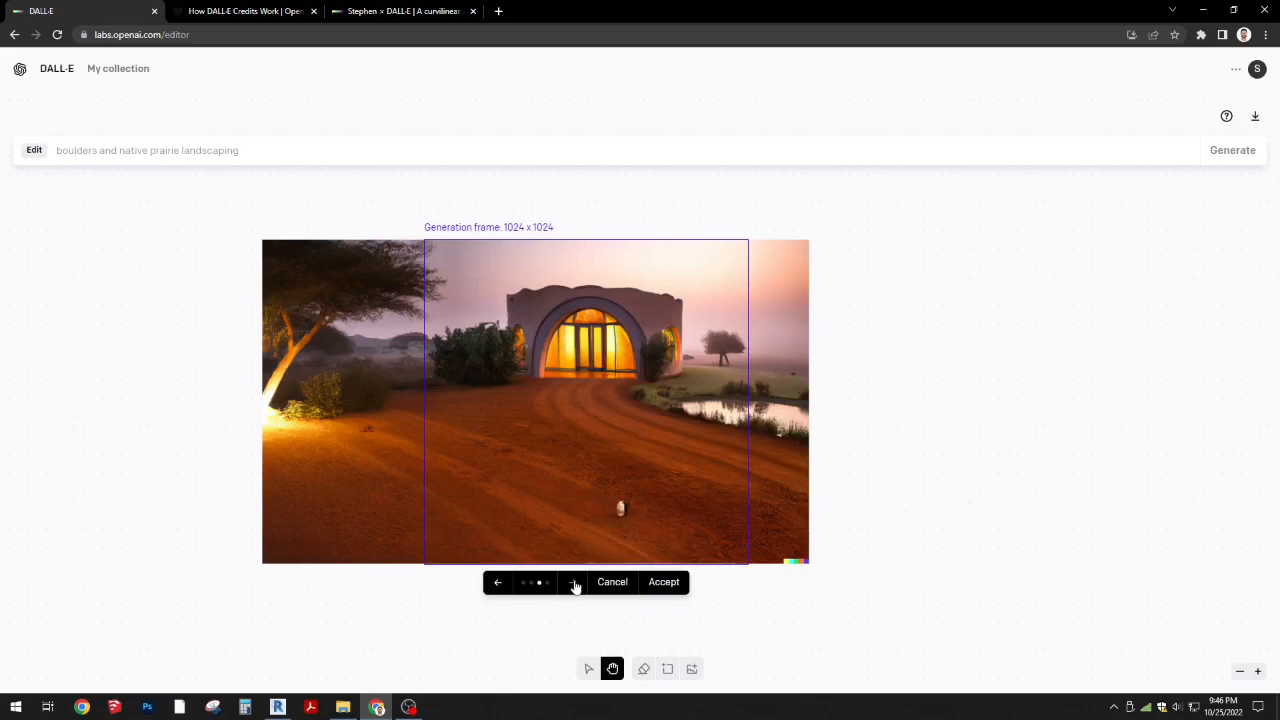
left_click(574, 582)
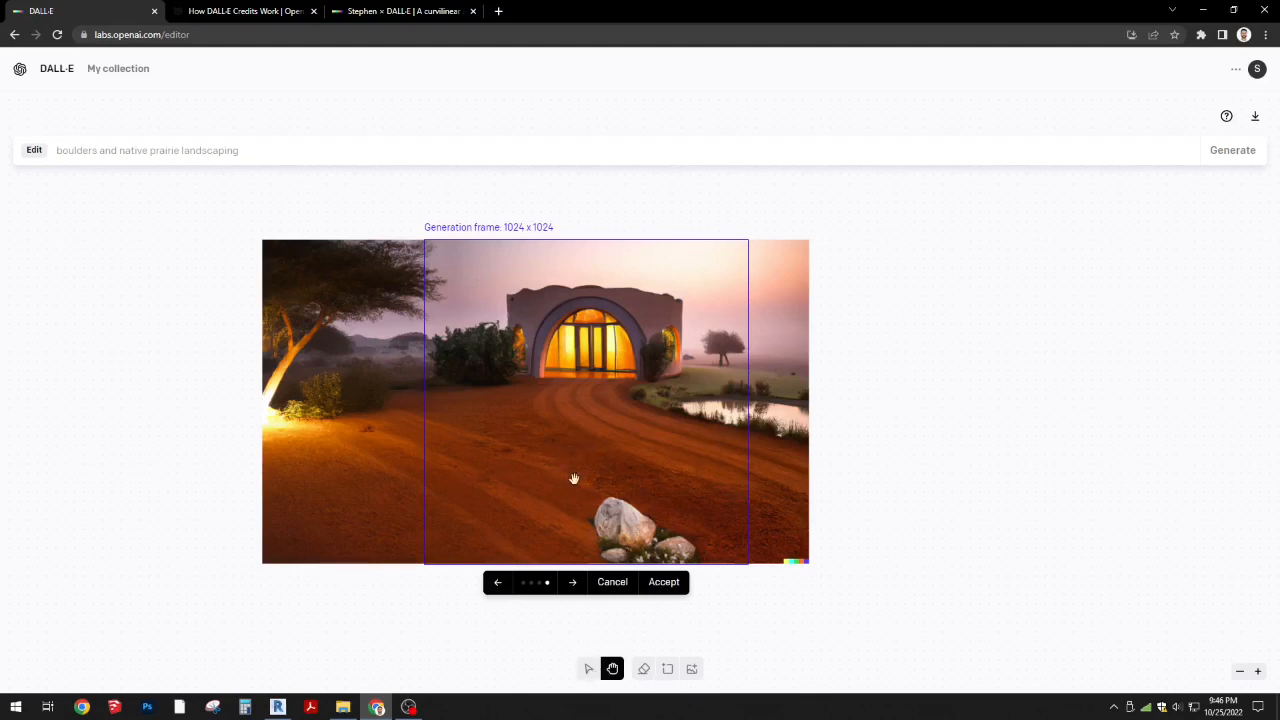
left_click_drag(574, 477, 806, 446)
left_click(578, 602)
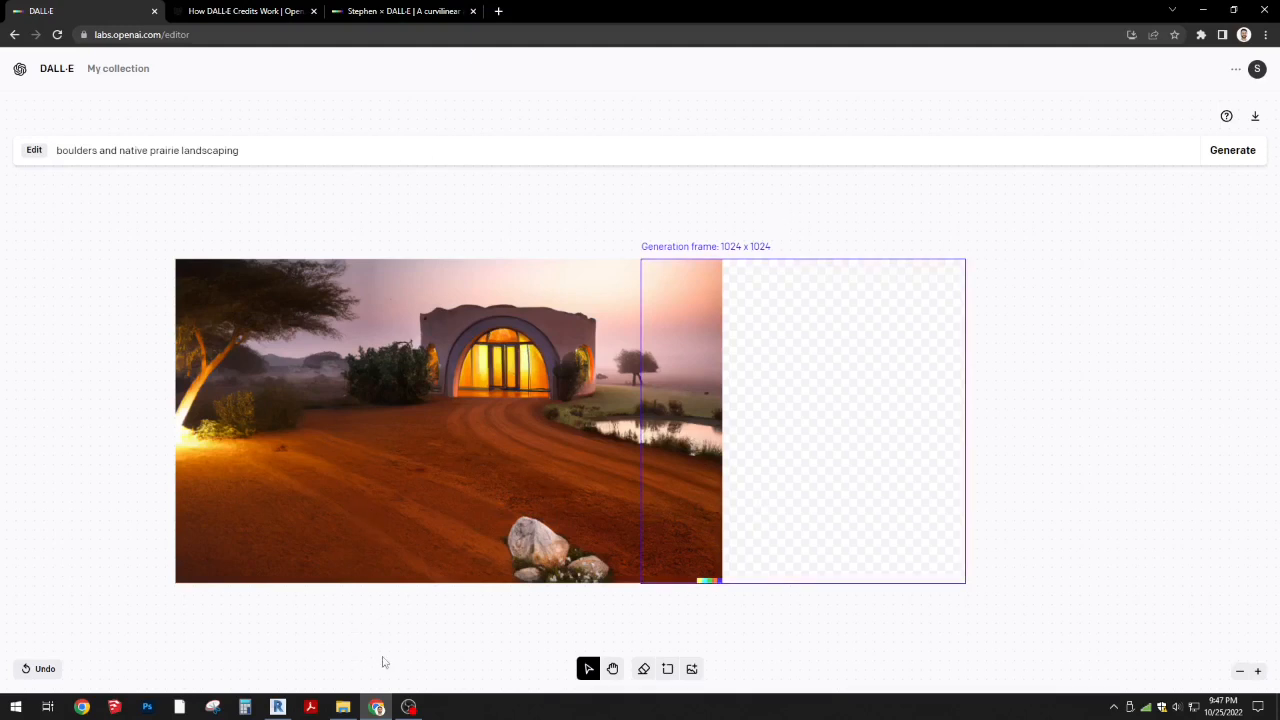
- Replace the edit prompt with the terra cotta villa prompt from the shared image page and generate an extension beyond the image's right edge
left_click(380, 14)
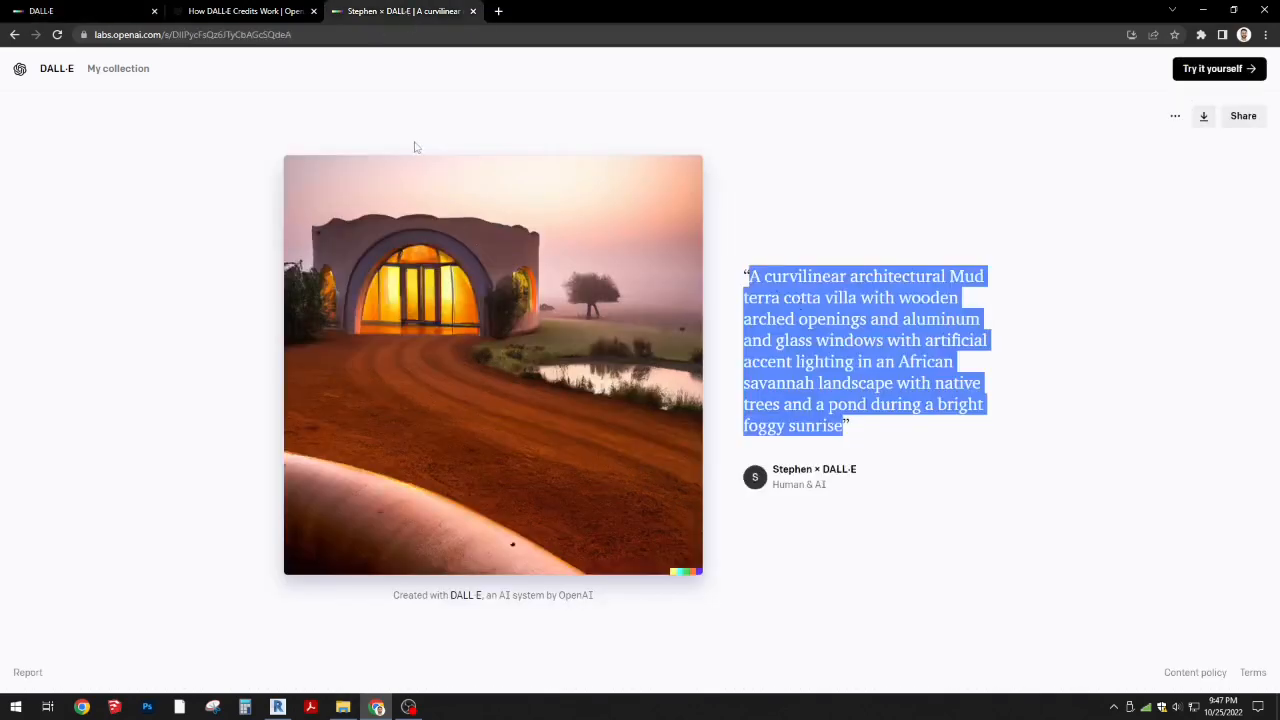
left_click(89, 13)
left_click_drag(277, 150, 26, 154)
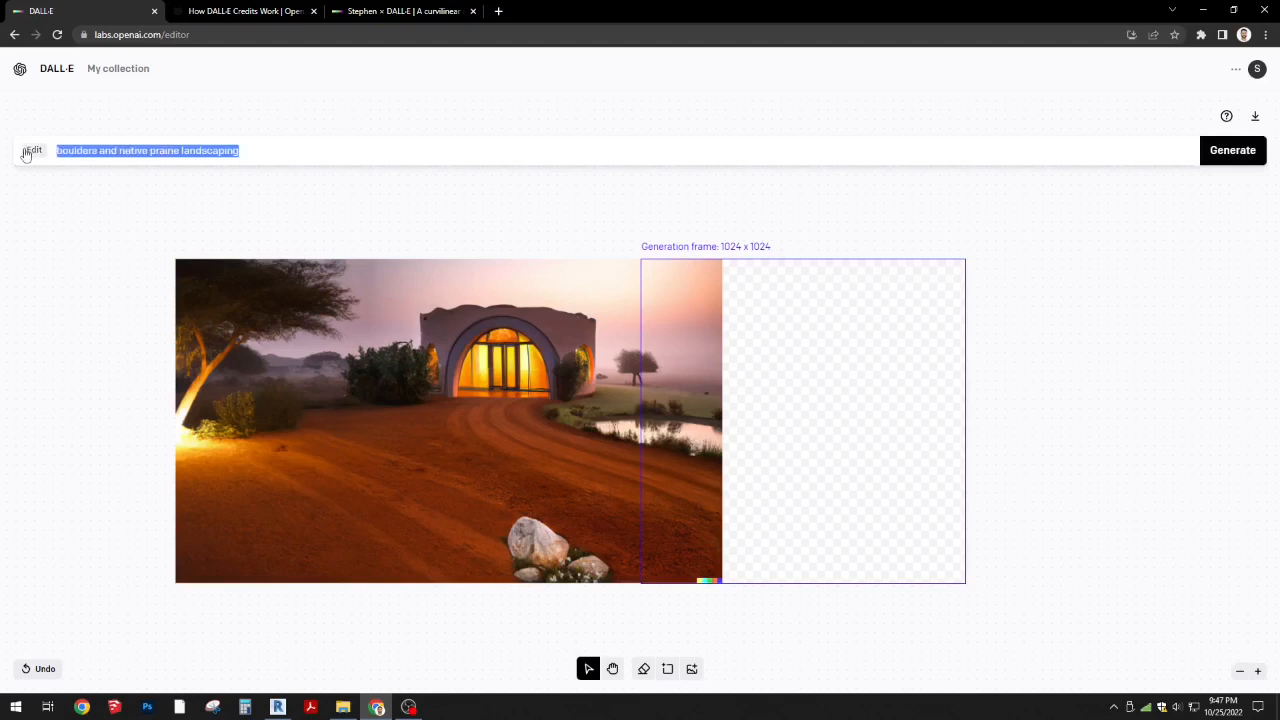
type("A curvilinear architectural Mud terra cotta villa with wooden arched openings and aluminum and glass windows with artificial accent lighting in an African savannah landscape with native trees and a pond during a bright foggy sunrise")
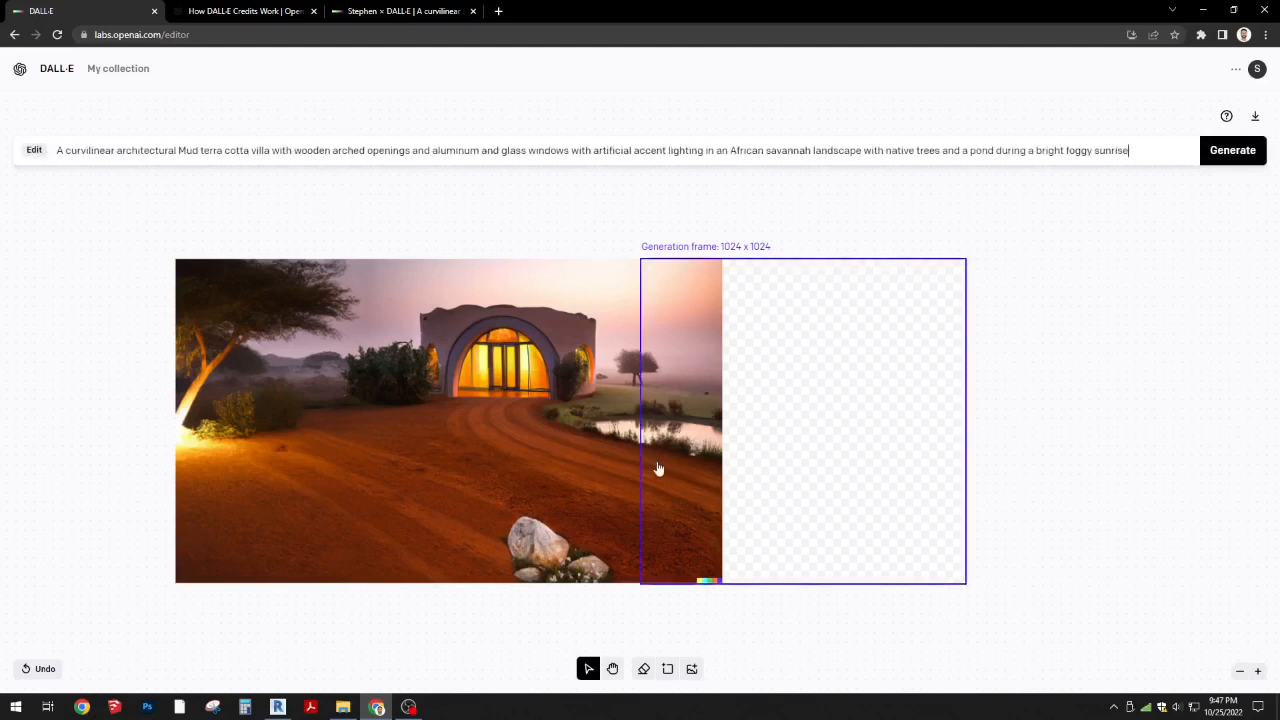
left_click(1233, 153)
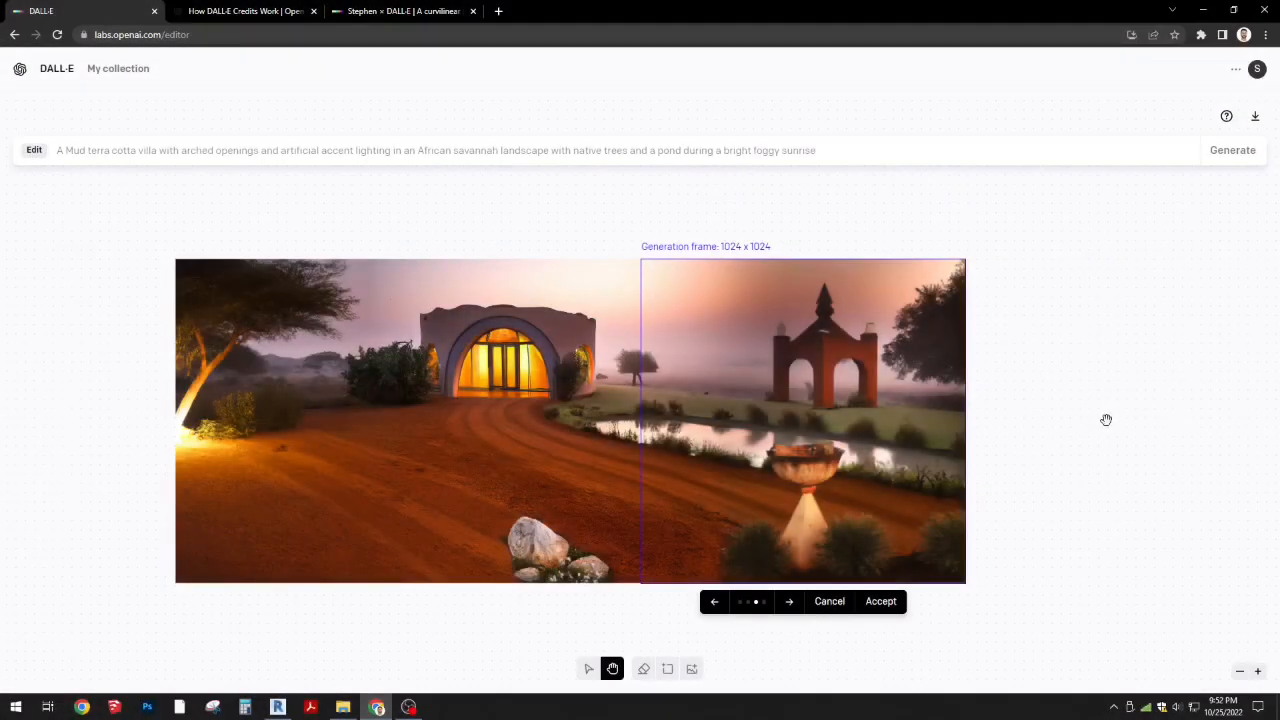
- Compare the four generated extensions and accept the first one with the pale arched gateway and fence beside the pond
left_click(791, 603)
left_click(791, 603)
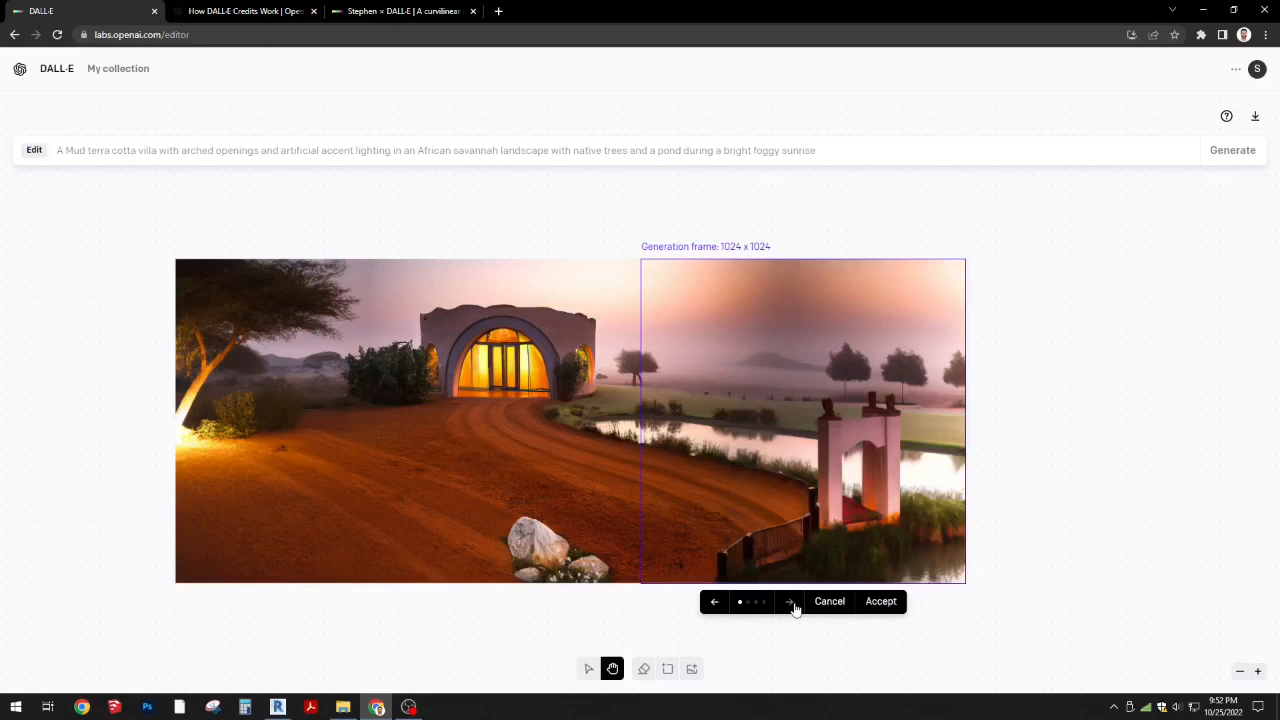
left_click(791, 603)
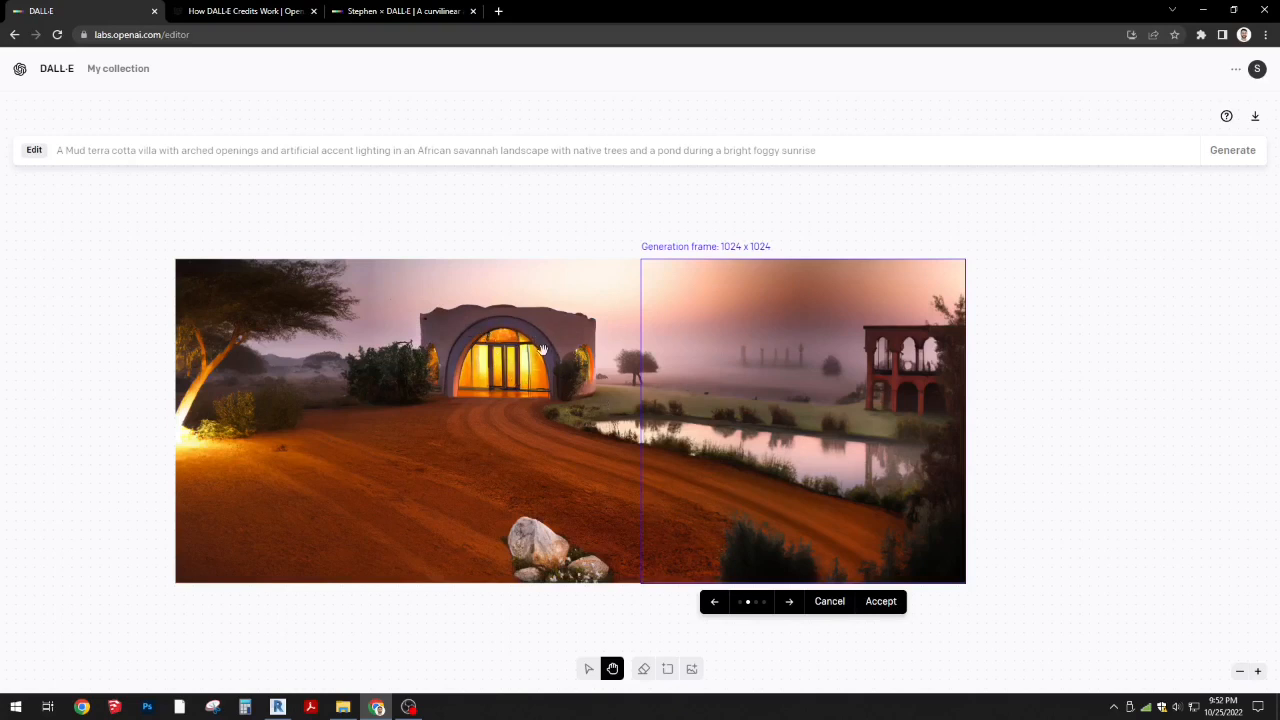
left_click(789, 604)
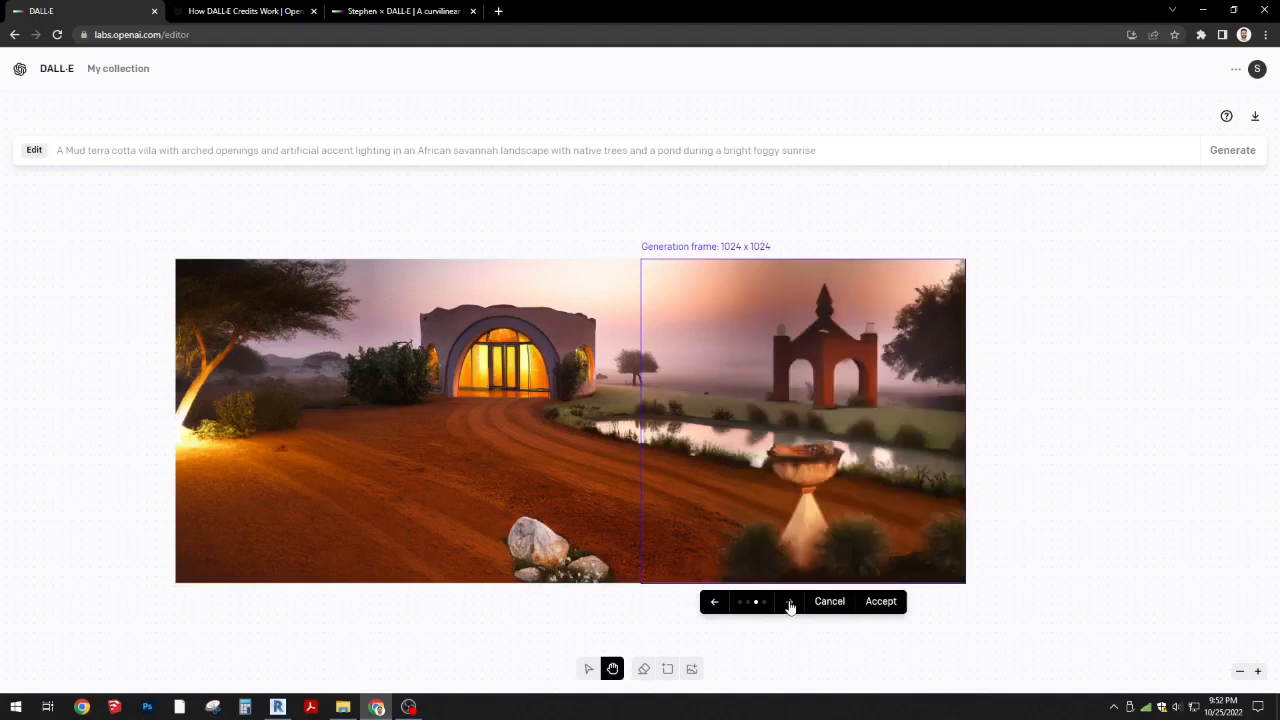
left_click(789, 604)
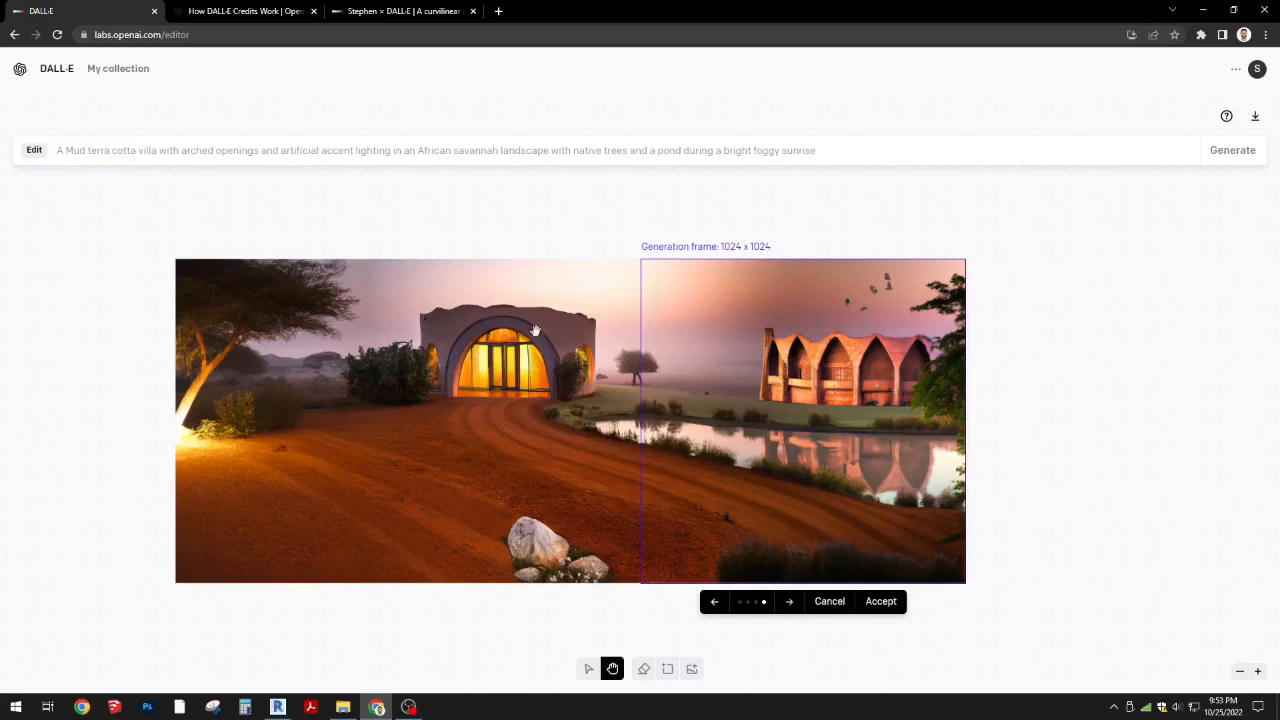
left_click(790, 603)
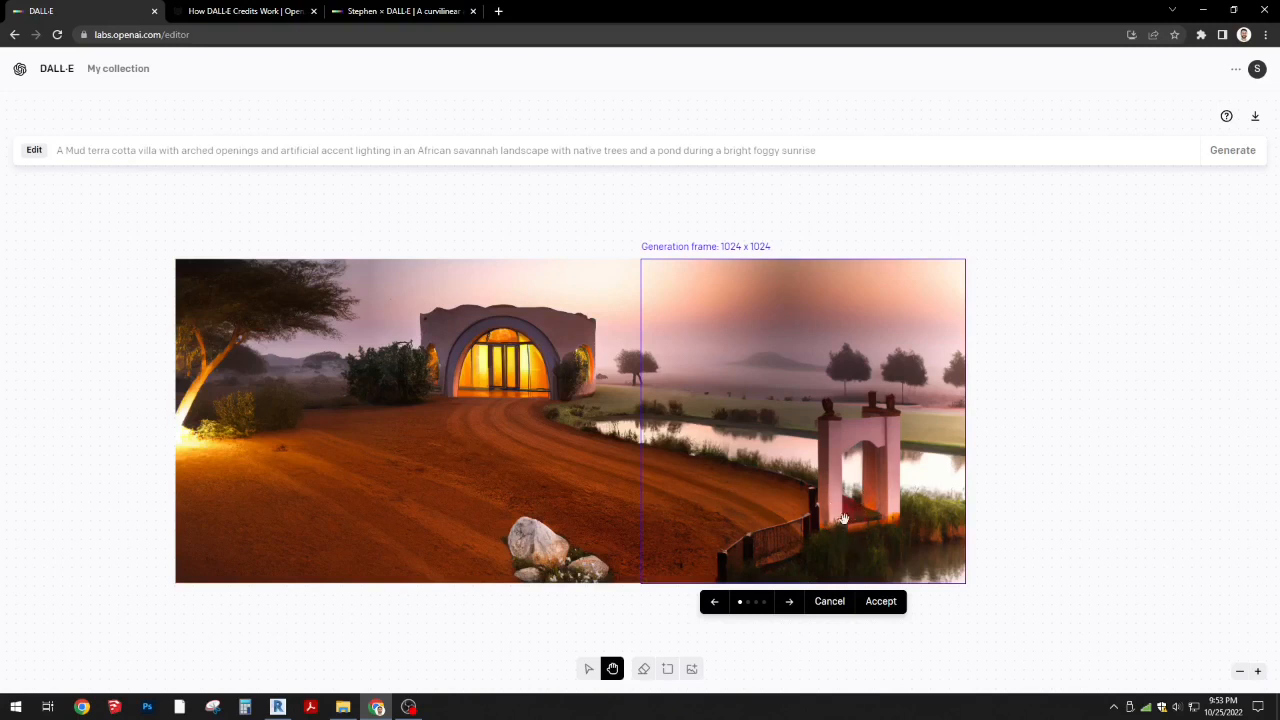
left_click(882, 602)
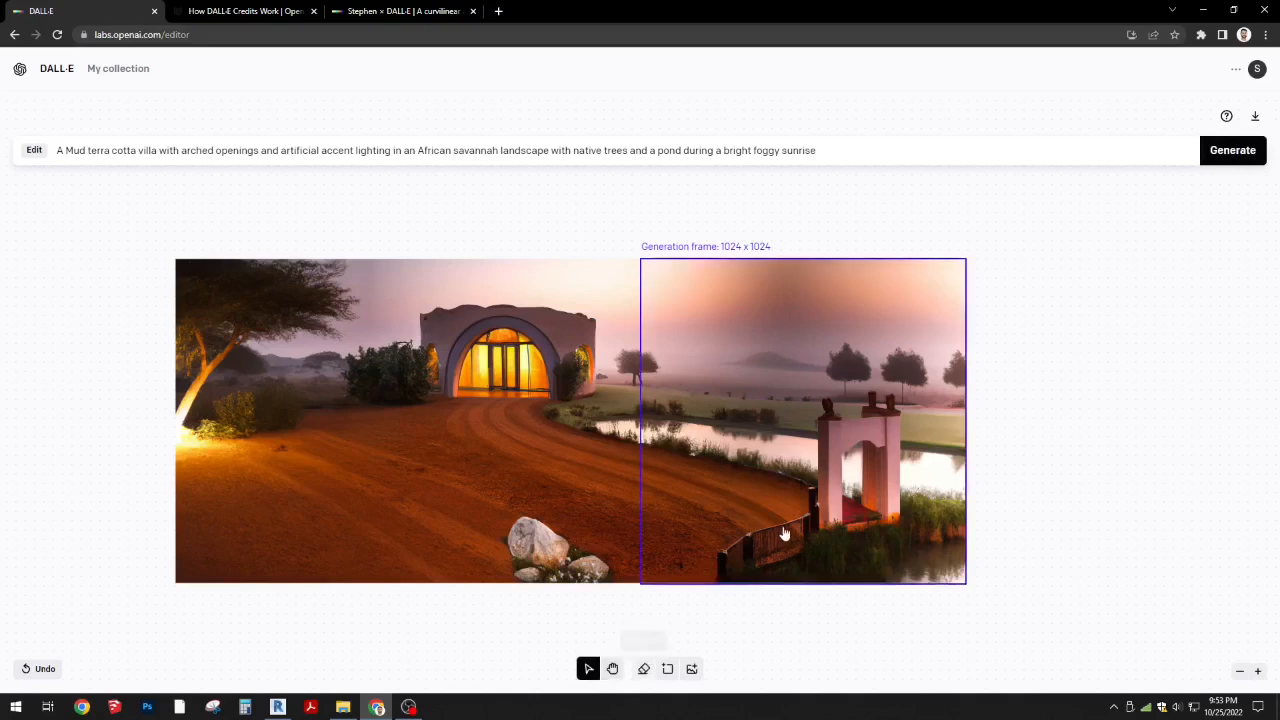
- Move the generation frame up over the sky at the image's right end, aligned with its right edge
left_click_drag(783, 534, 761, 293)
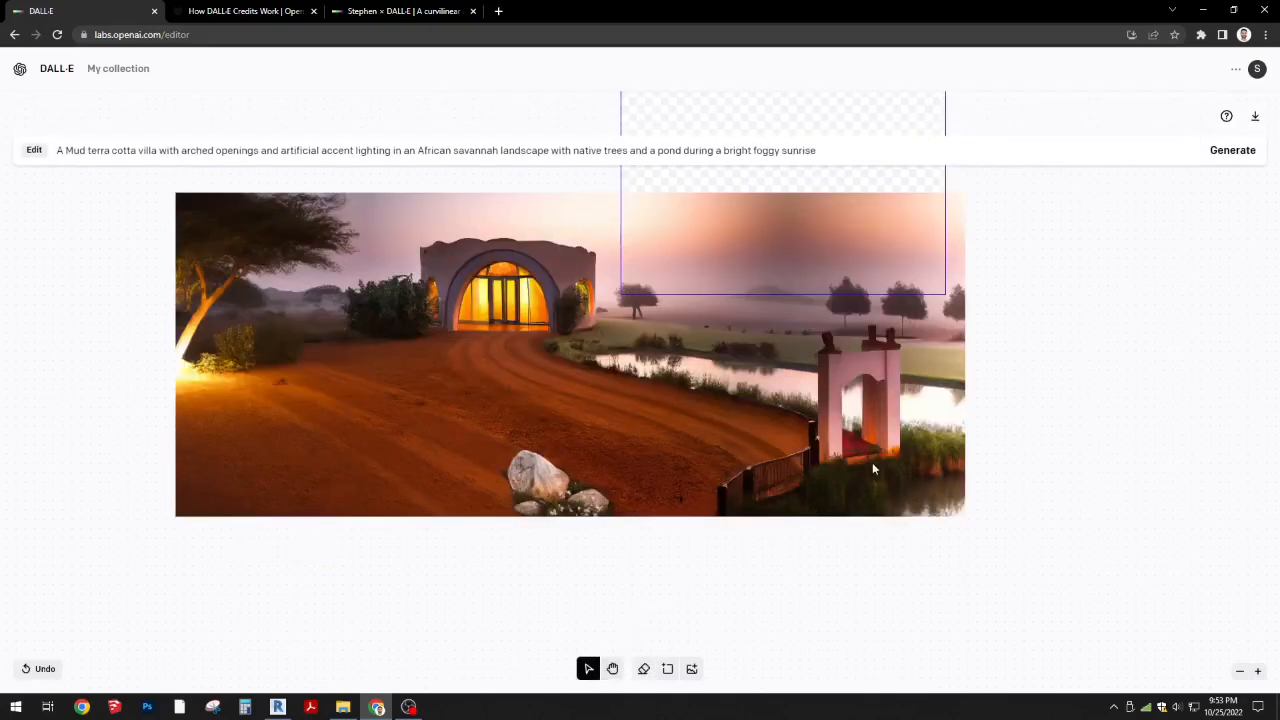
scroll(822, 465, "down", 3)
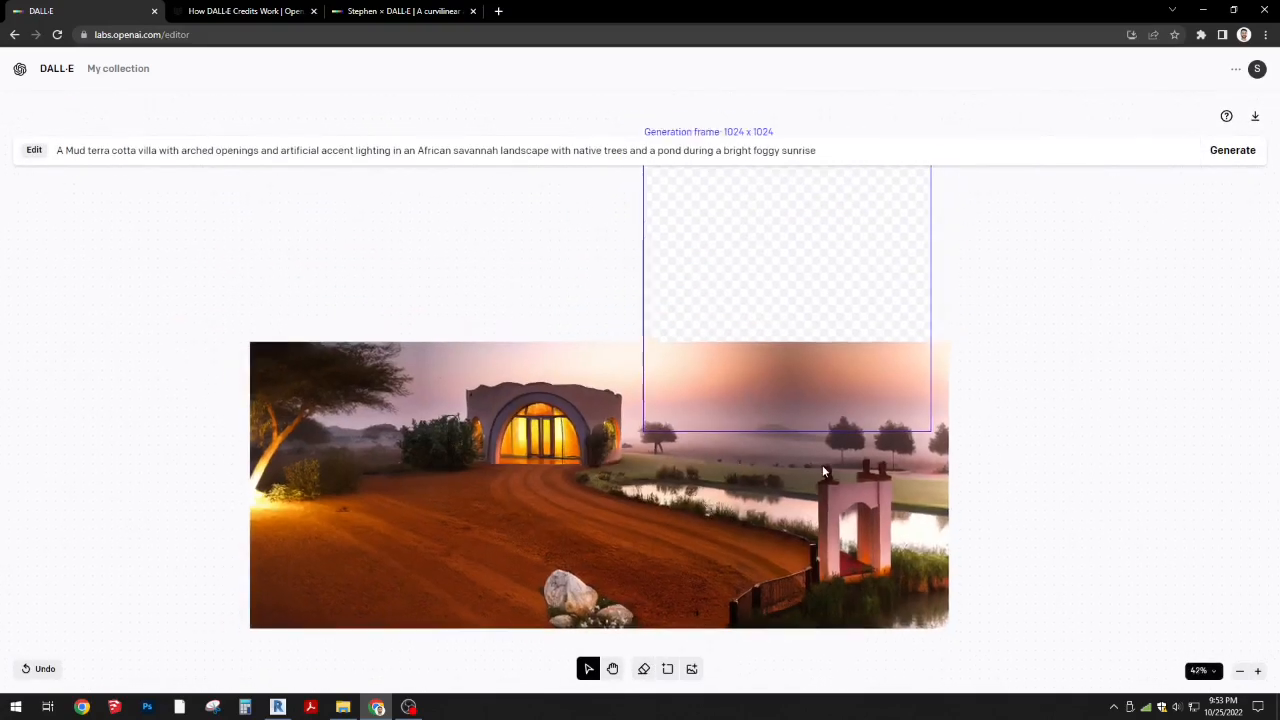
left_click_drag(805, 350, 822, 425)
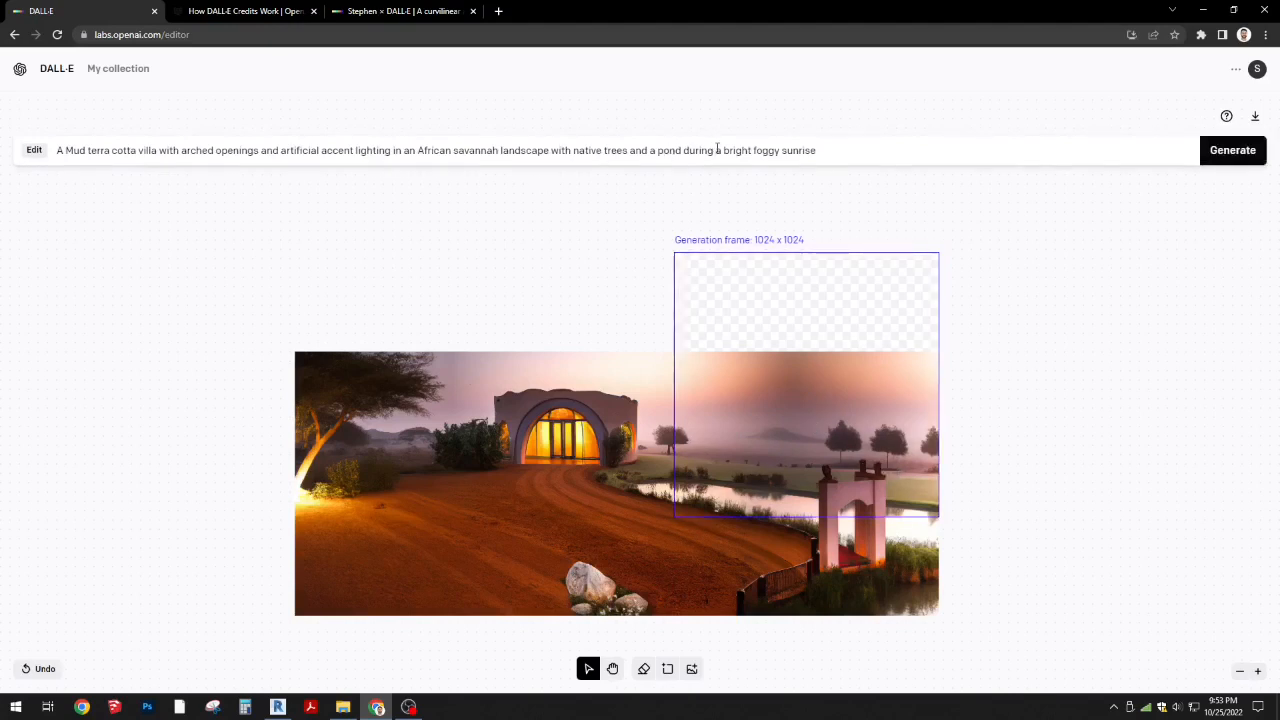
- Shorten the prompt to "bright foggy sunrise", raise the frame to overlap the image by about half, and generate the sky
left_click_drag(725, 150, 3, 155)
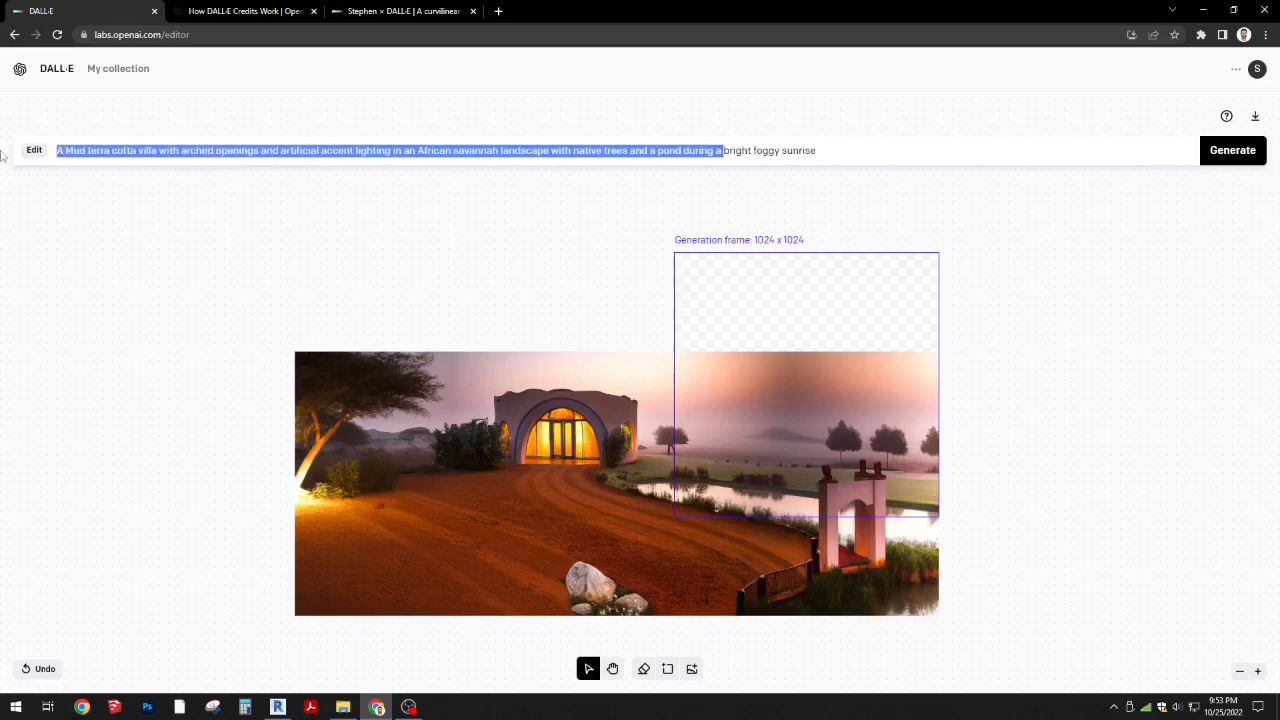
key("BackSpace")
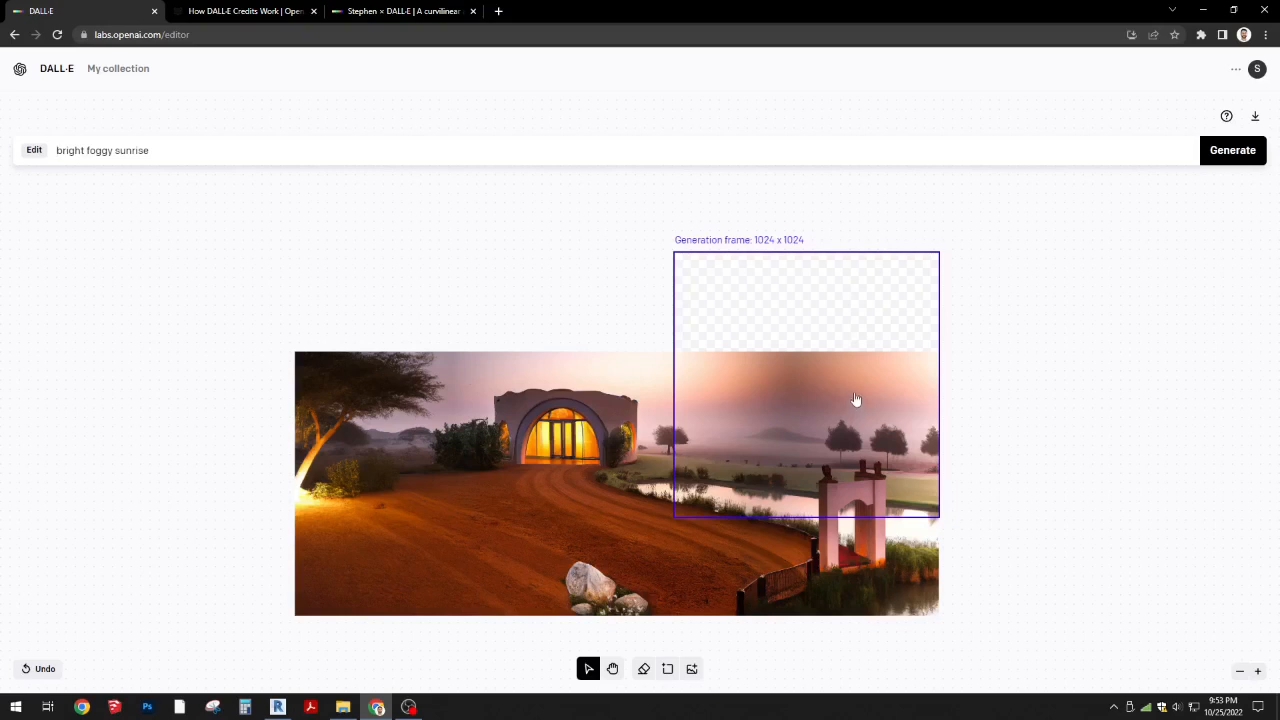
mouse_move(836, 391)
left_mouse_down()
mouse_move(834, 351)
mouse_move(834, 366)
left_mouse_up()
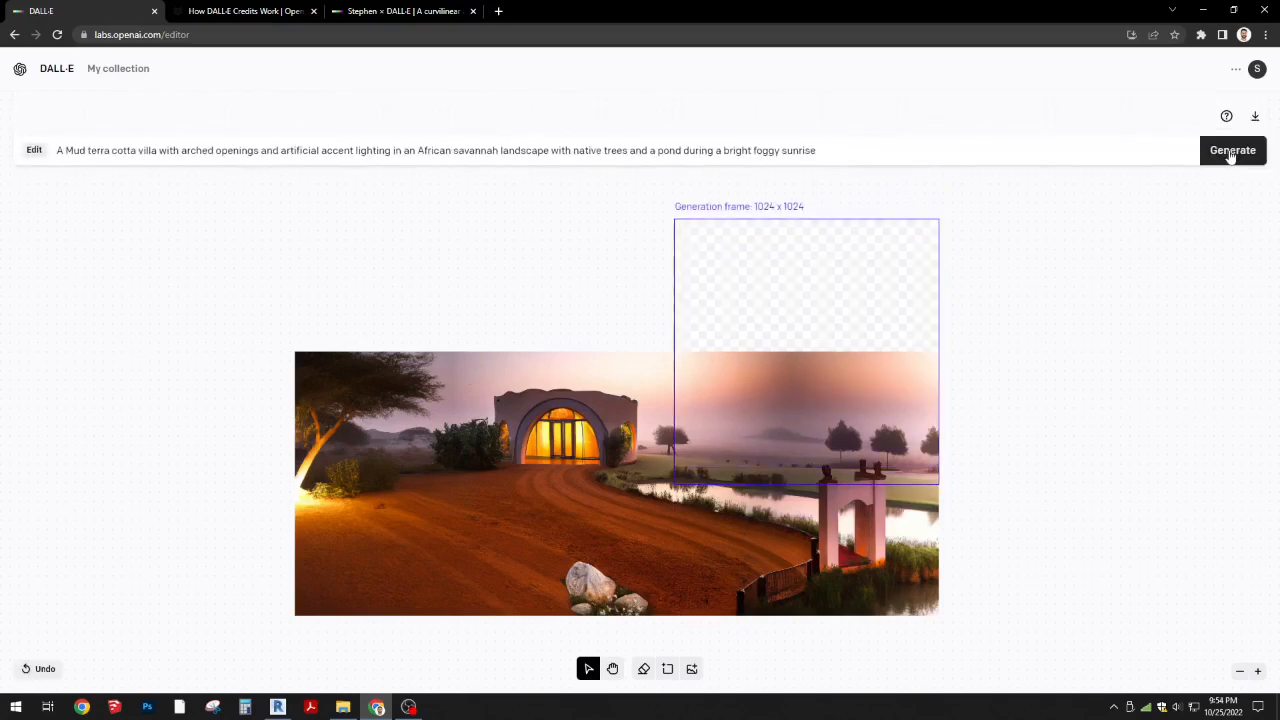
left_click(1233, 150)
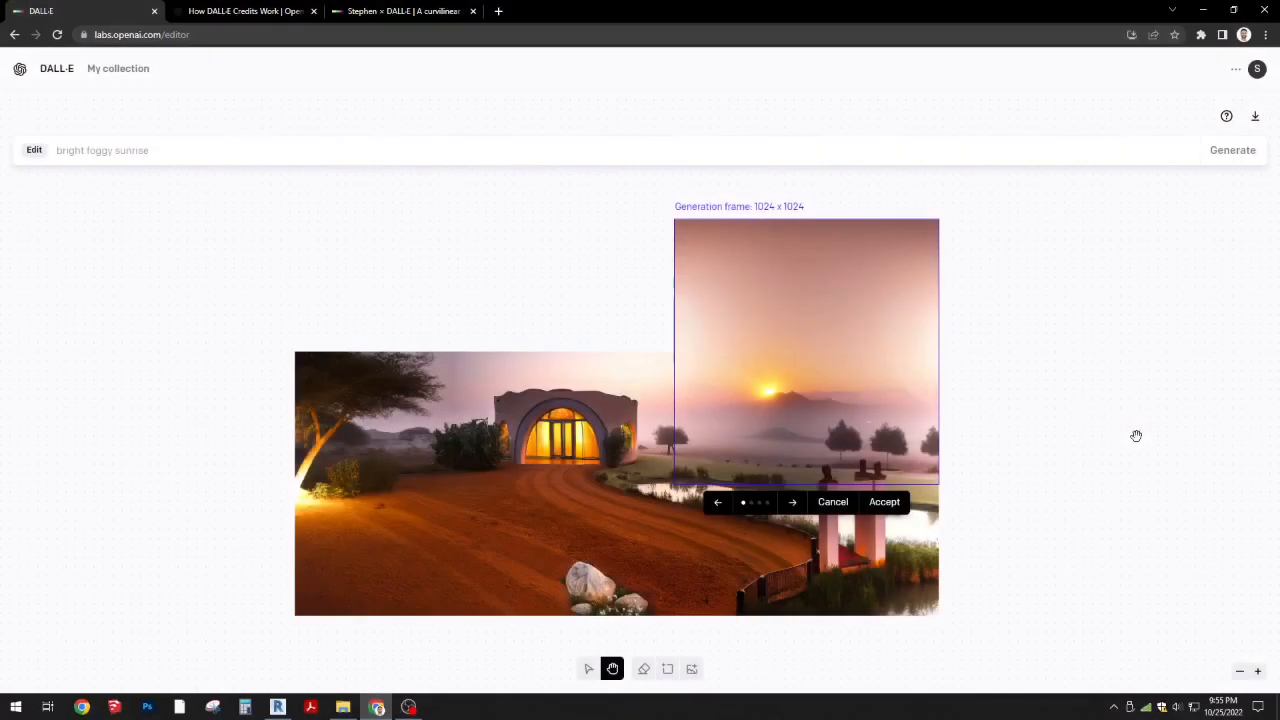
- Compare the four generated skies and accept the first one with the small sun rising over the distant hills
left_click(794, 504)
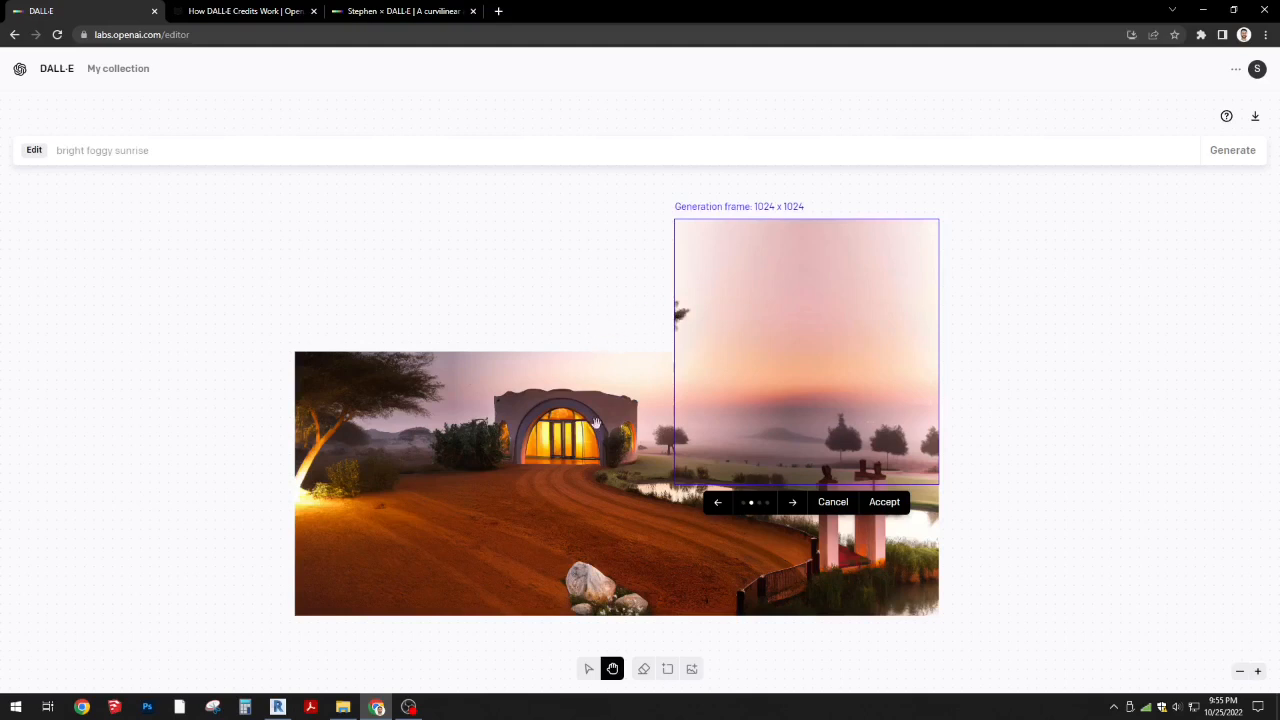
left_click(793, 504)
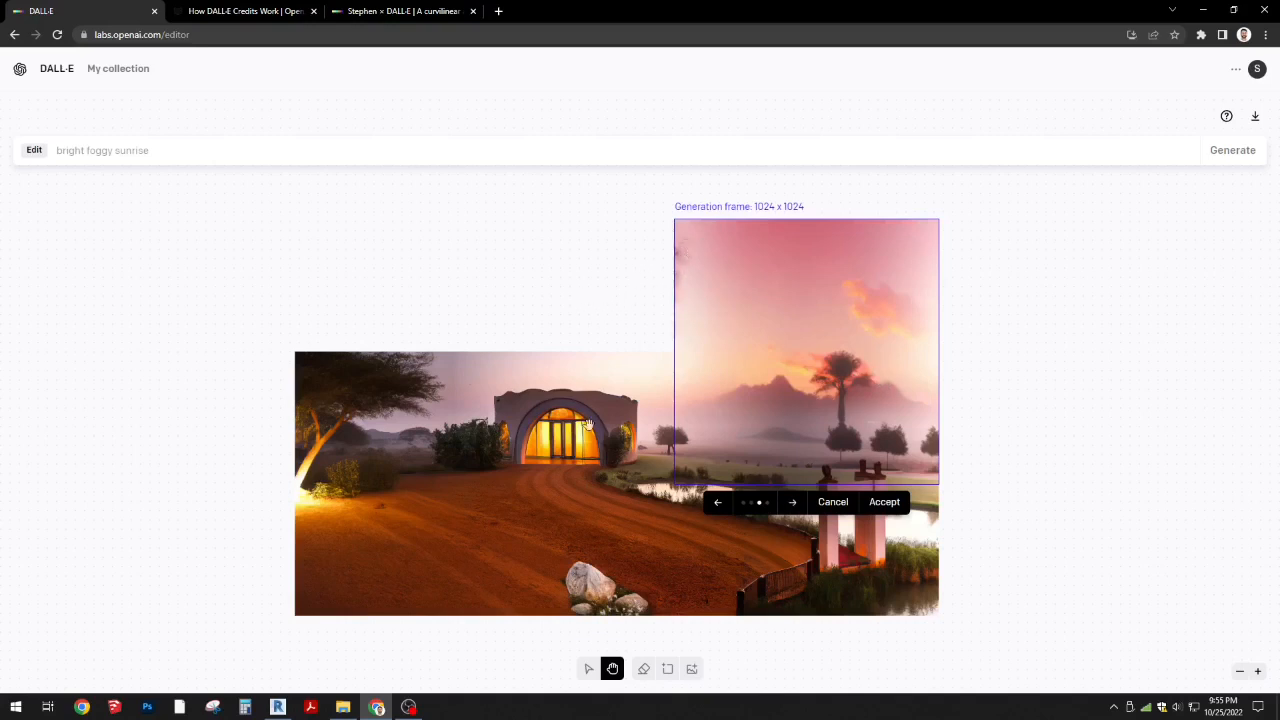
left_click(793, 505)
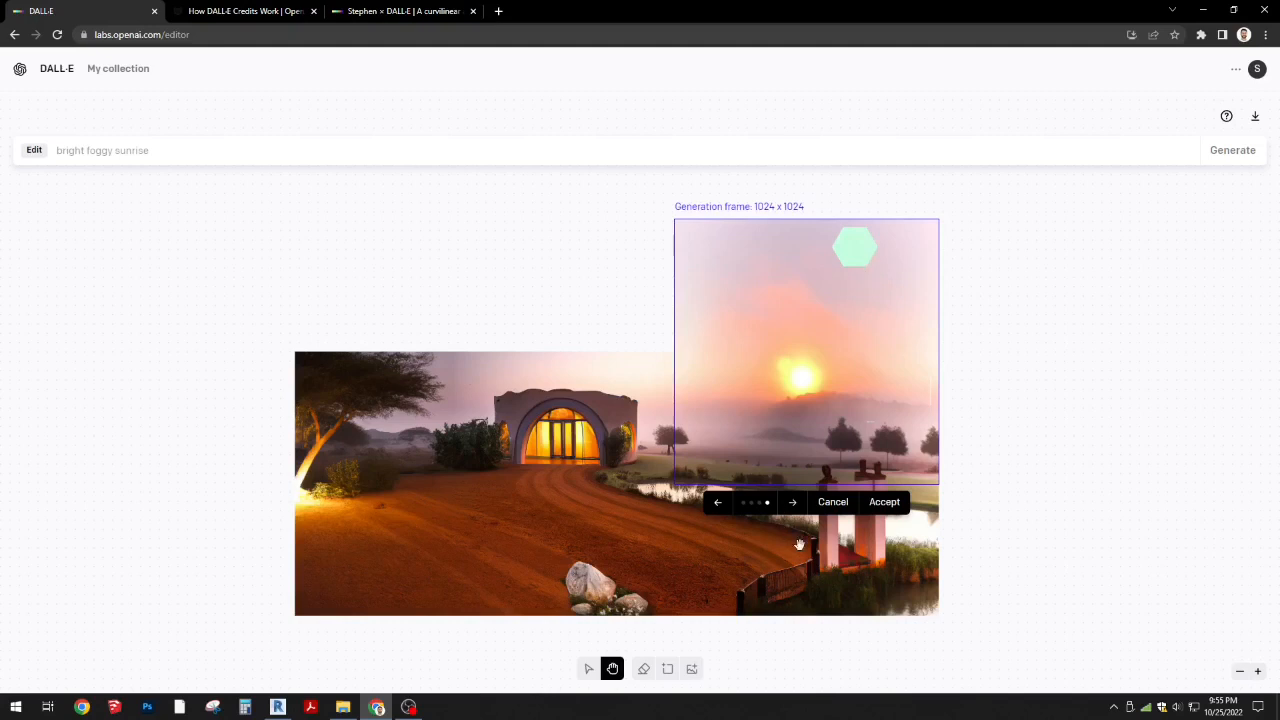
left_click(796, 508)
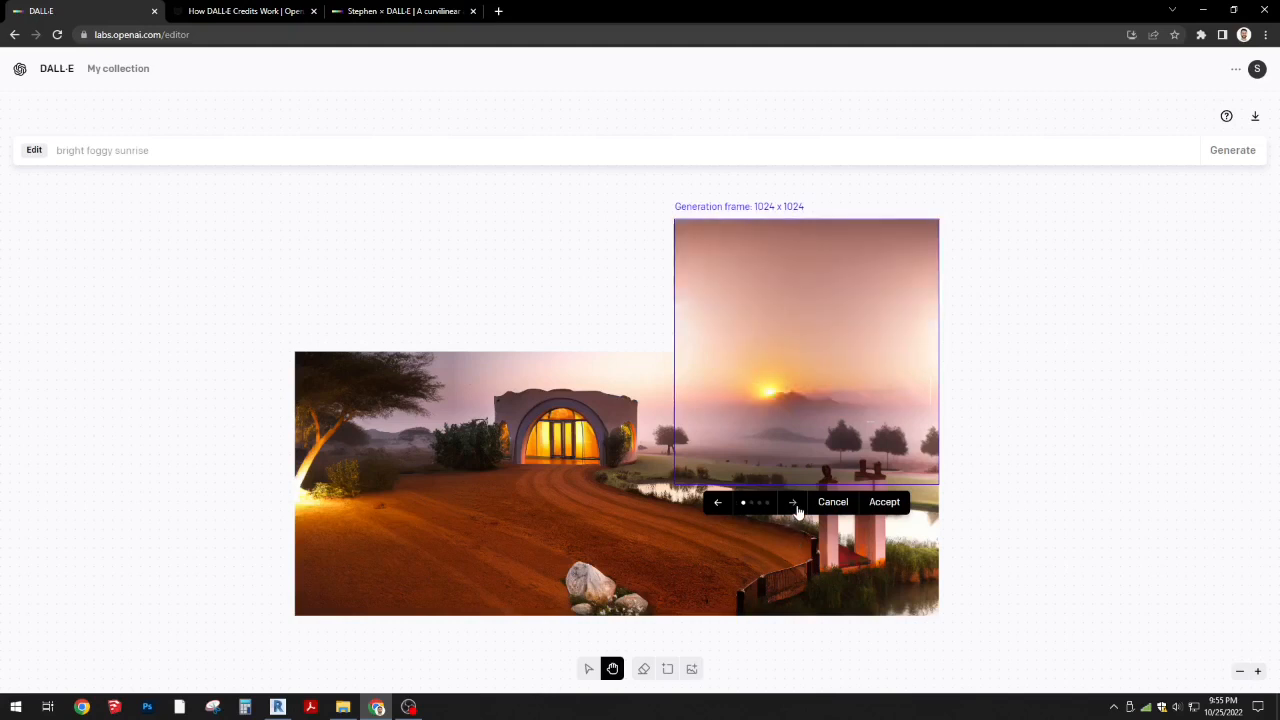
left_click(886, 502)
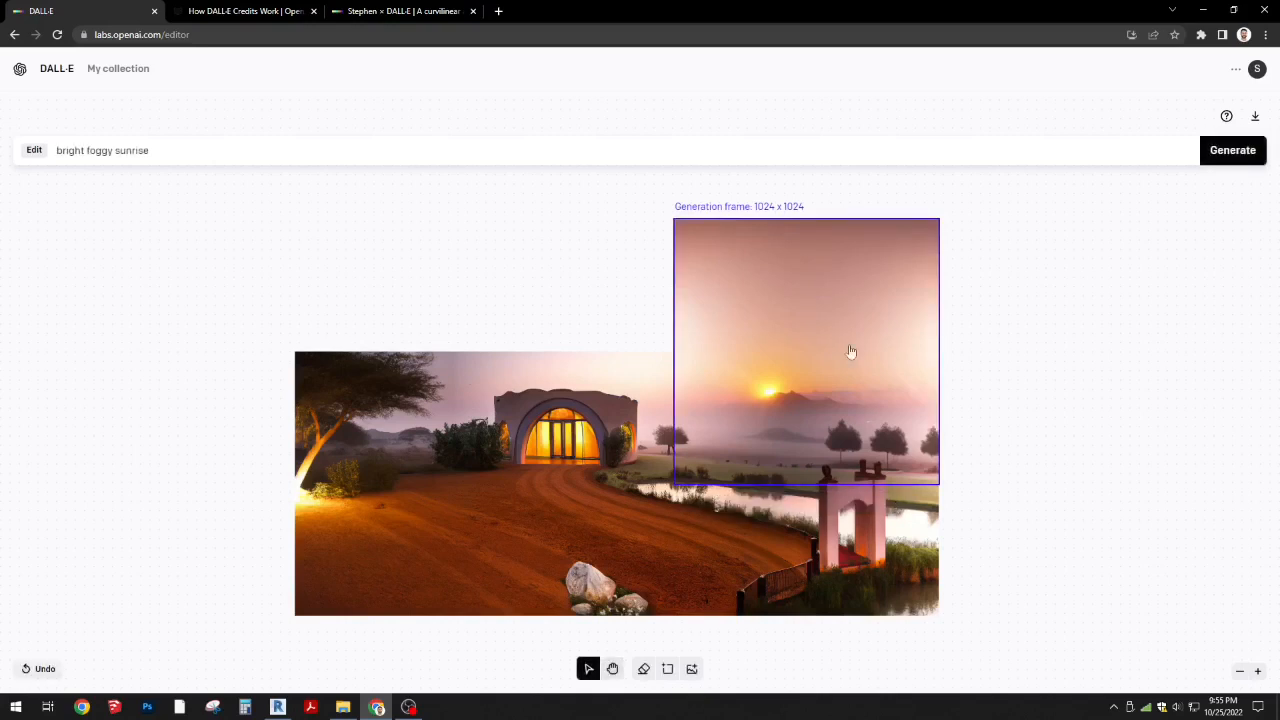
- Move the generation frame over the empty area above the villa, overlapping the new sky and aligned with its upper edge
left_click_drag(851, 366, 620, 361)
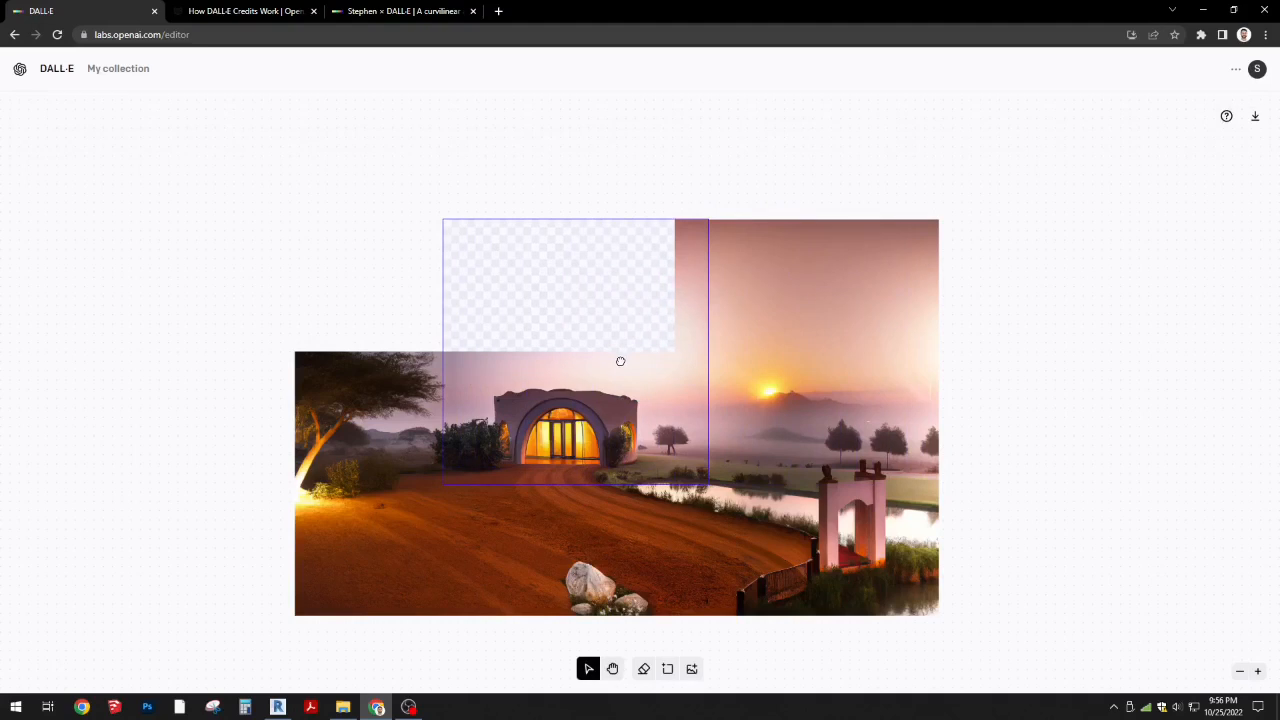
left_click_drag(620, 361, 620, 361)
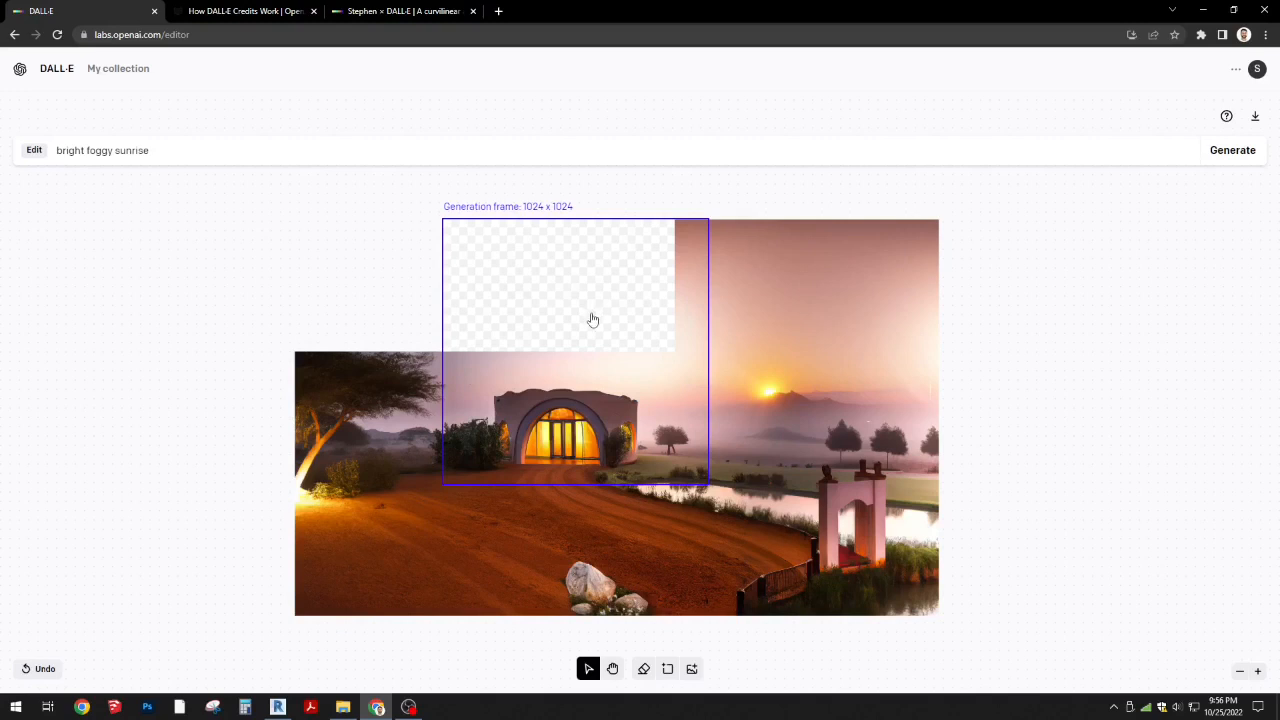
left_click_drag(592, 320, 594, 312)
- Replace the prompt with "colorful sunrise sky with clouds" and generate the sky above the villa
left_click(140, 155)
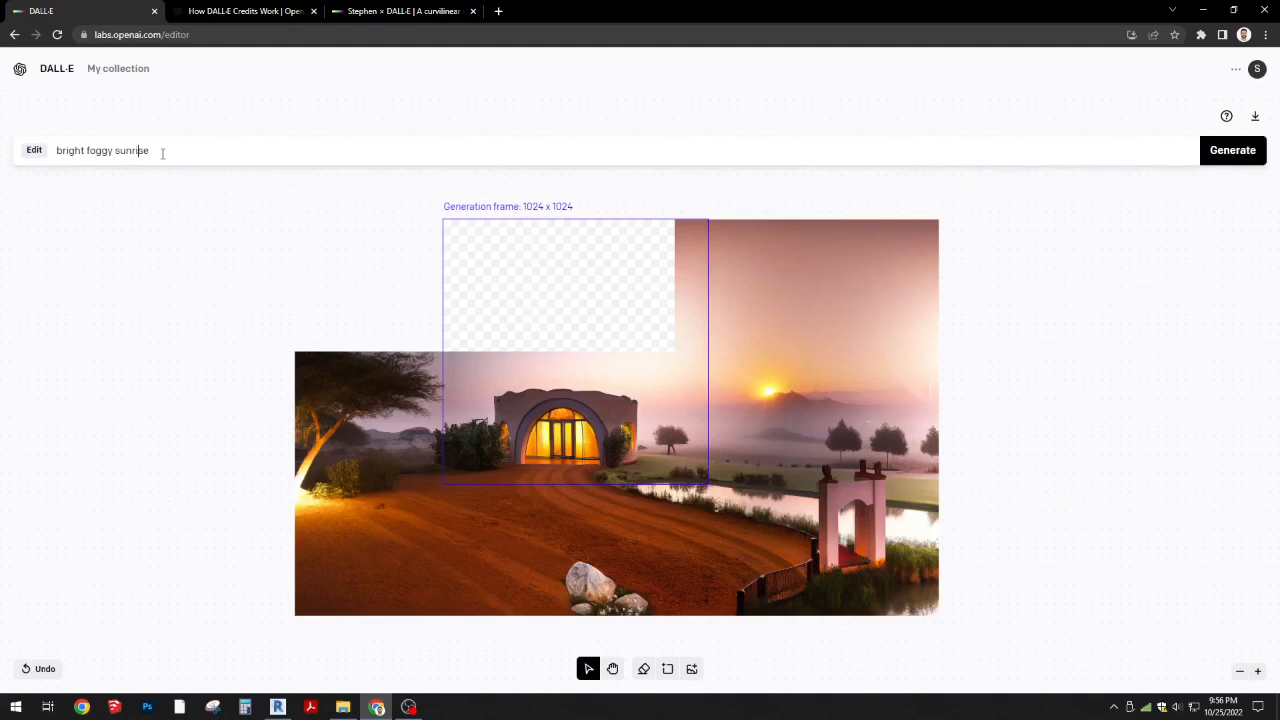
double_click(99, 150)
key("BackSpace")
double_click(66, 150)
key("BackSpace")
key("BackSpace")
key("BackSpace")
key("BackSpace")
key("BackSpace")
key("BackSpace")
key("BackSpace")
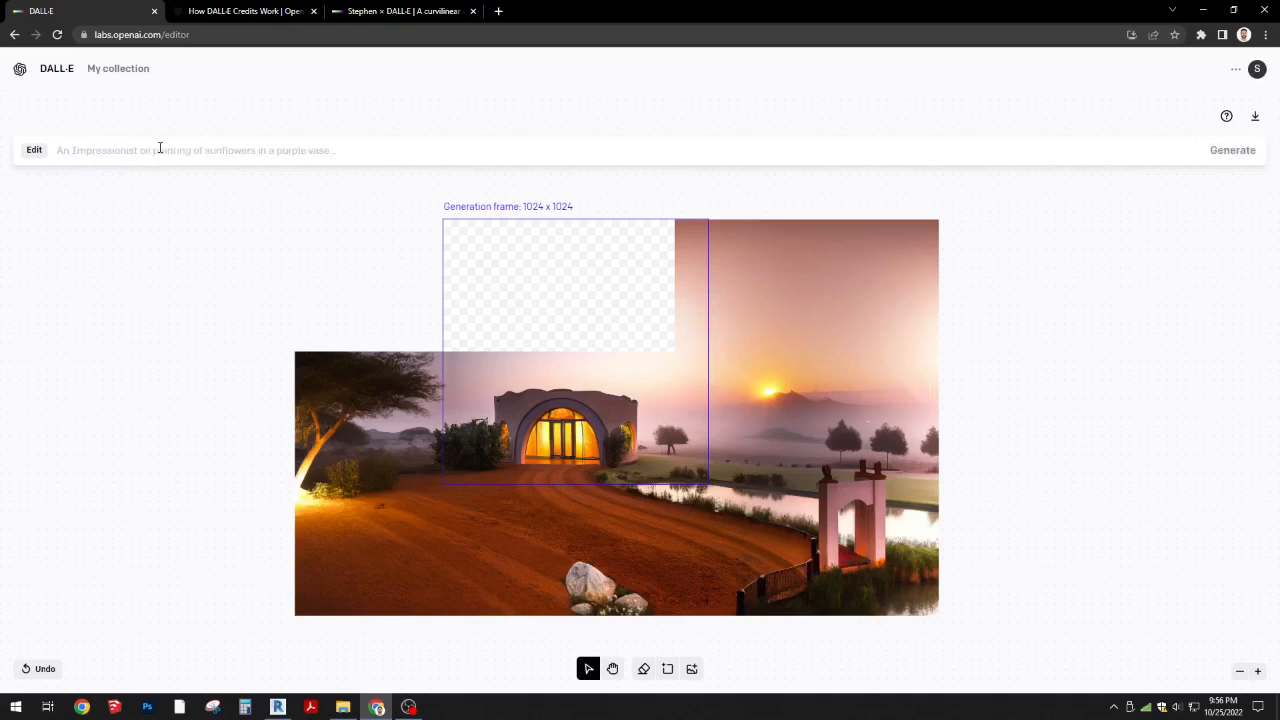
type("colorful sunrise sky with clouds")
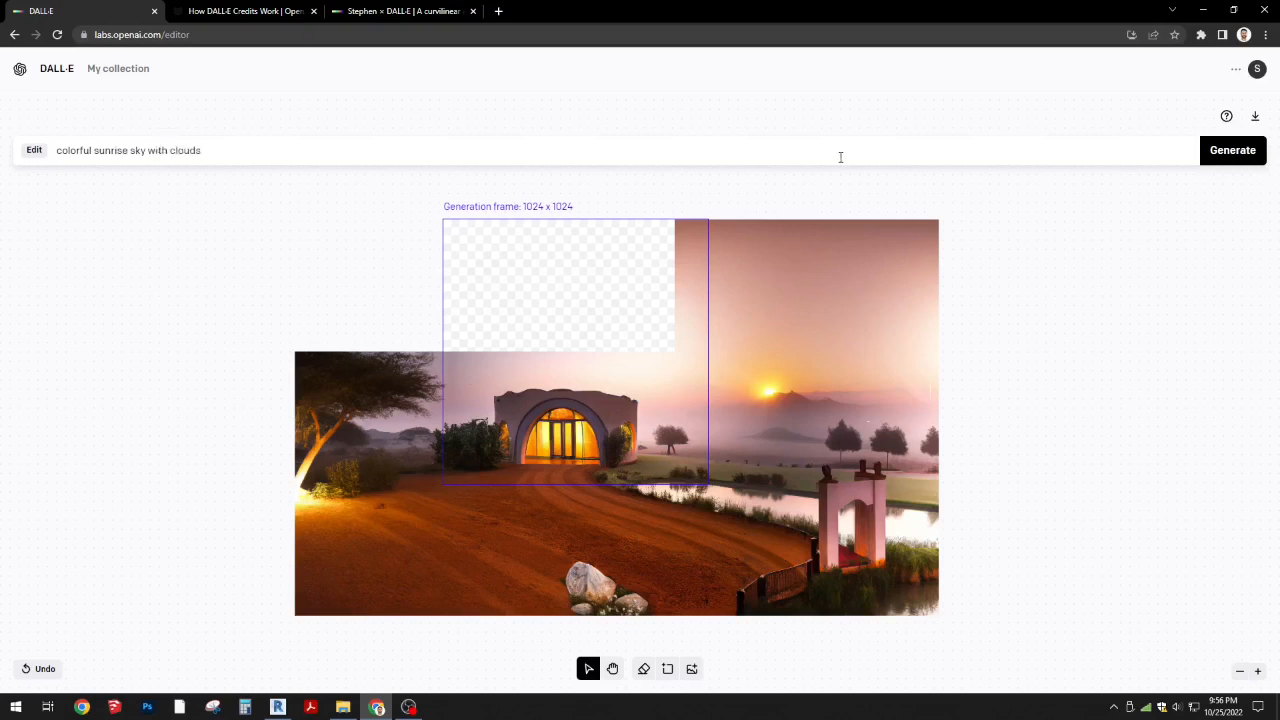
left_click(1238, 152)
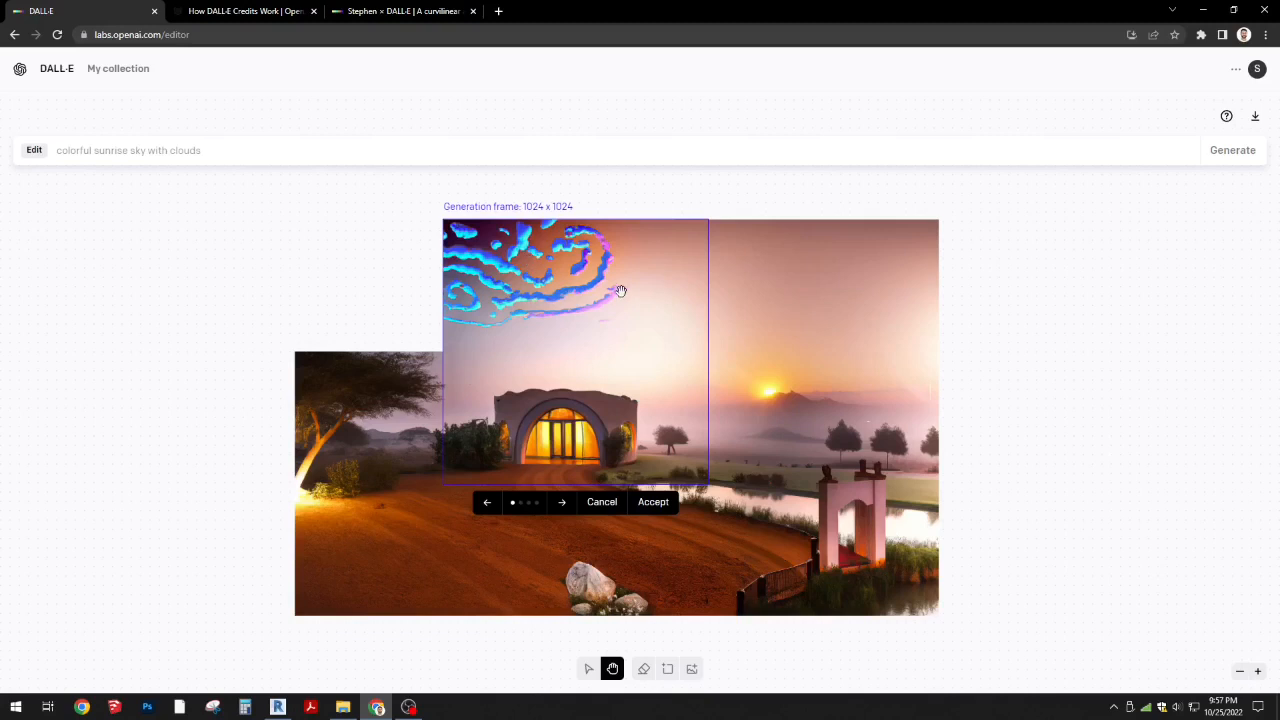
- Compare the four sky variations above the villa and accept the second one with overhanging tree foliage
left_click(562, 503)
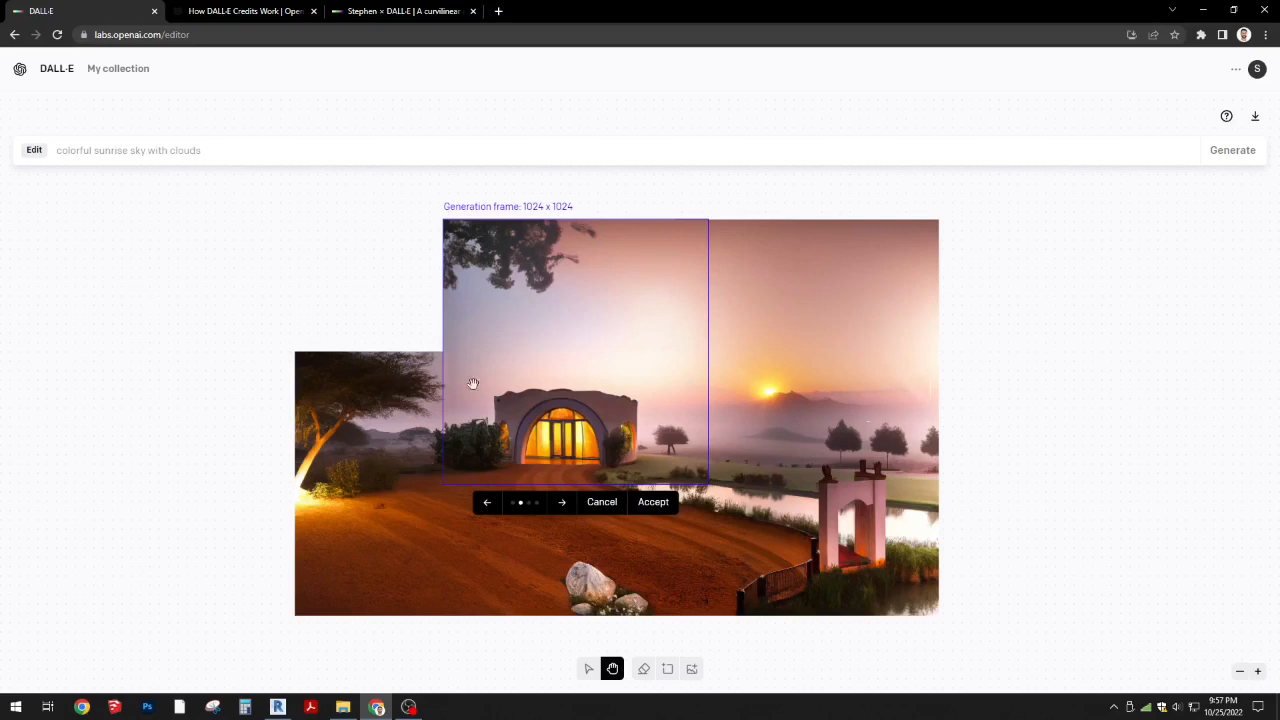
left_click(562, 502)
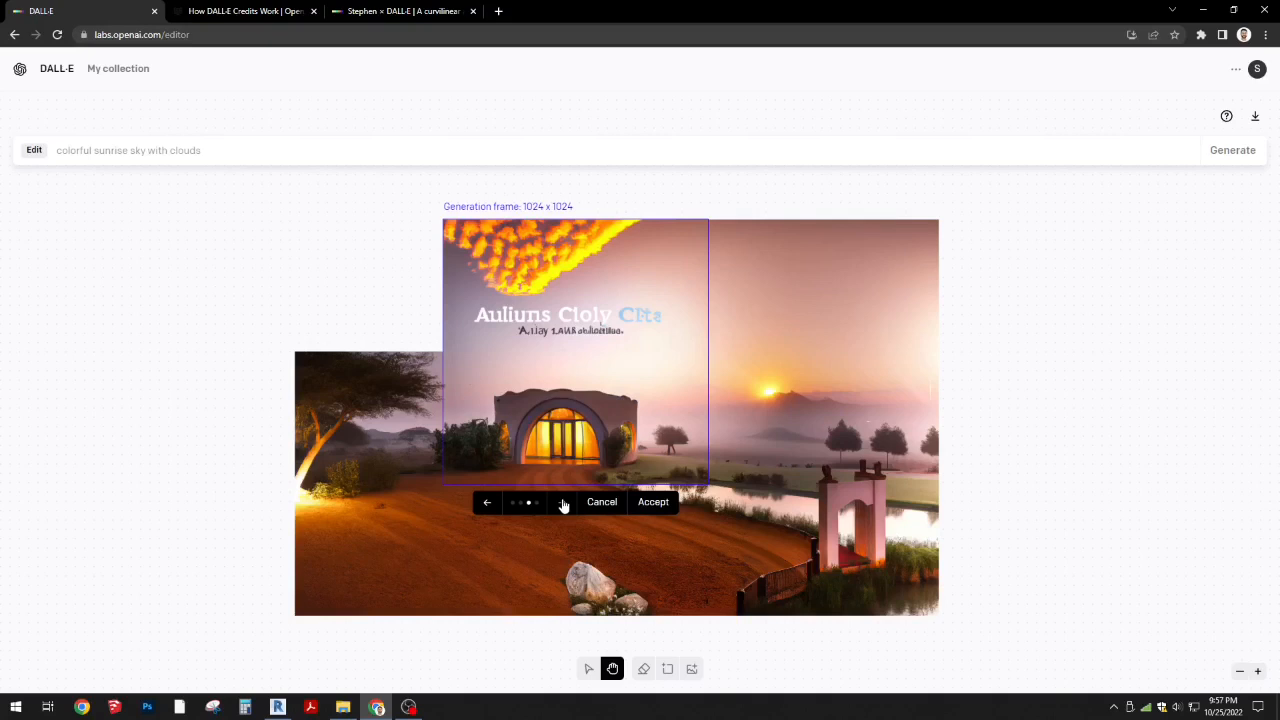
left_click(563, 503)
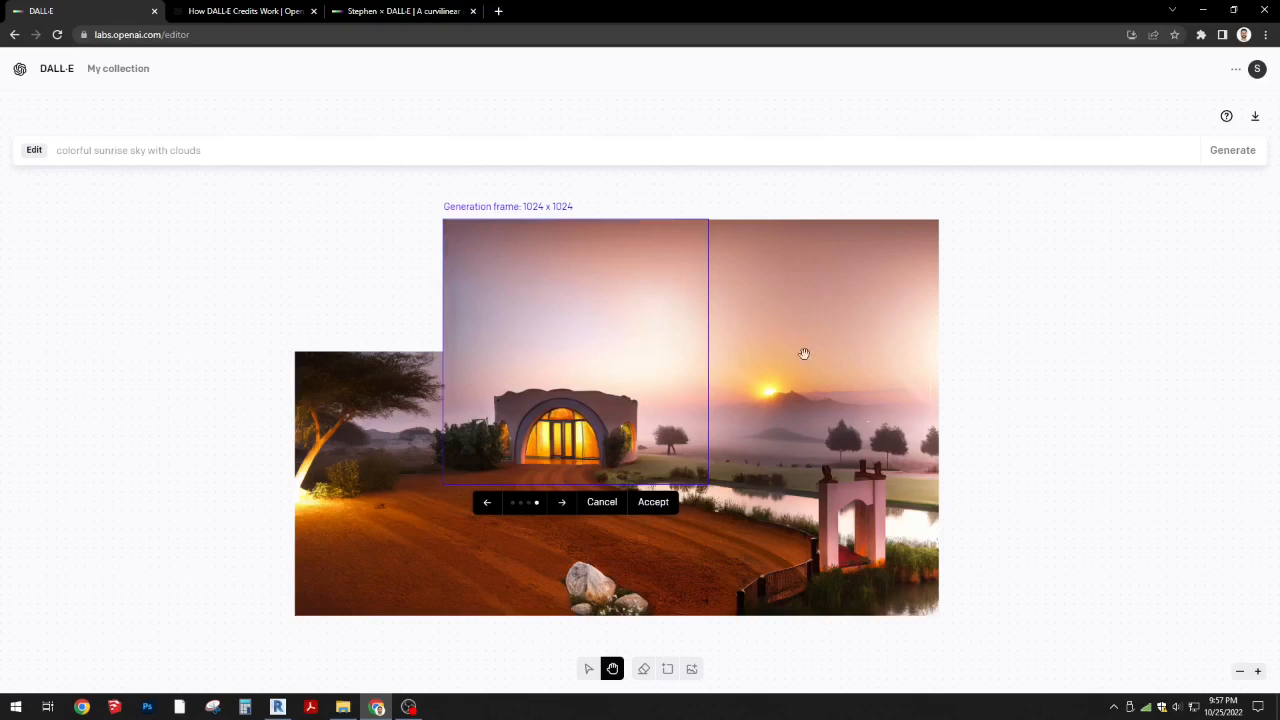
left_click(564, 504)
left_click(564, 504)
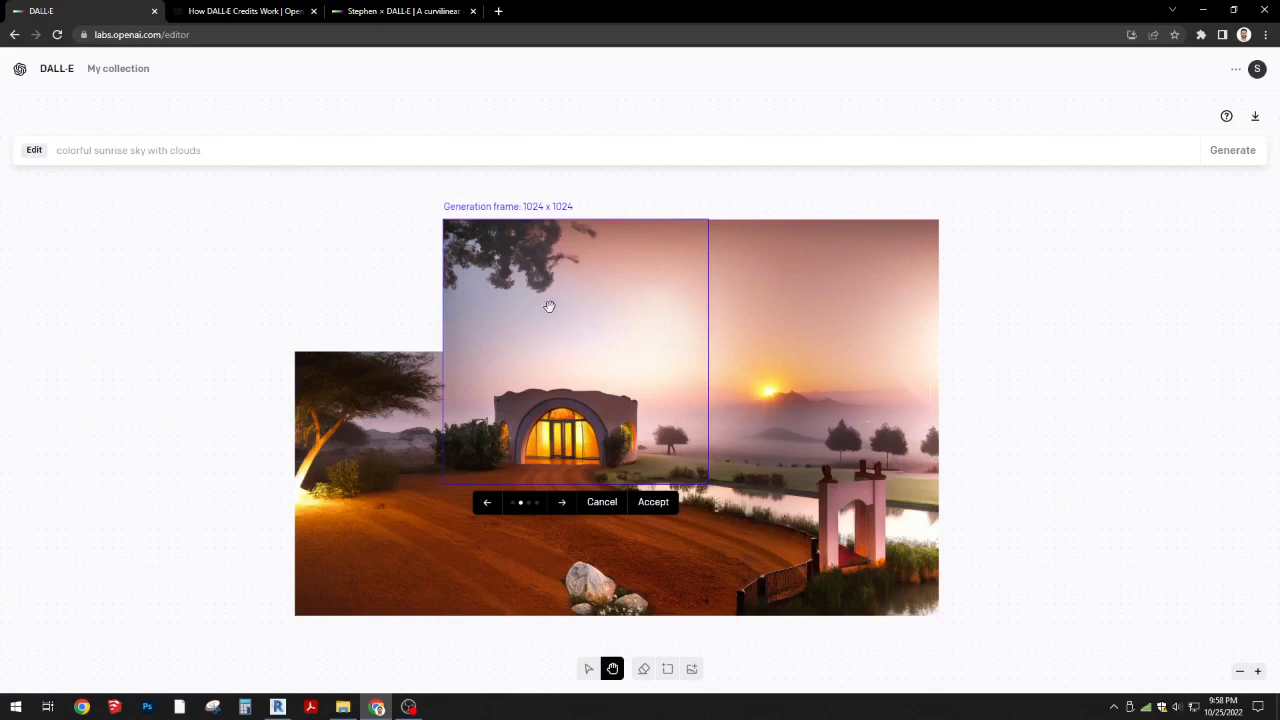
left_click(658, 506)
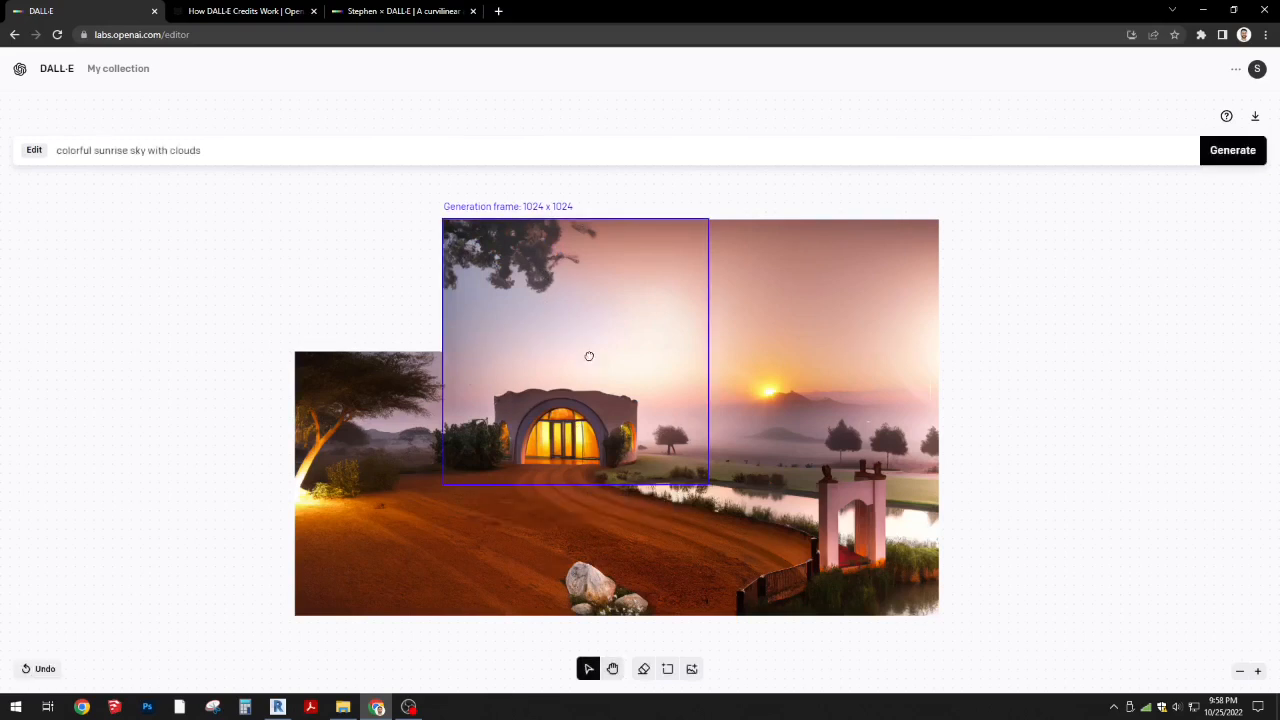
- Move the generation frame over the empty upper-left corner above the tree and generate with the prompt "native savannah tree"
left_click_drag(586, 357, 441, 362)
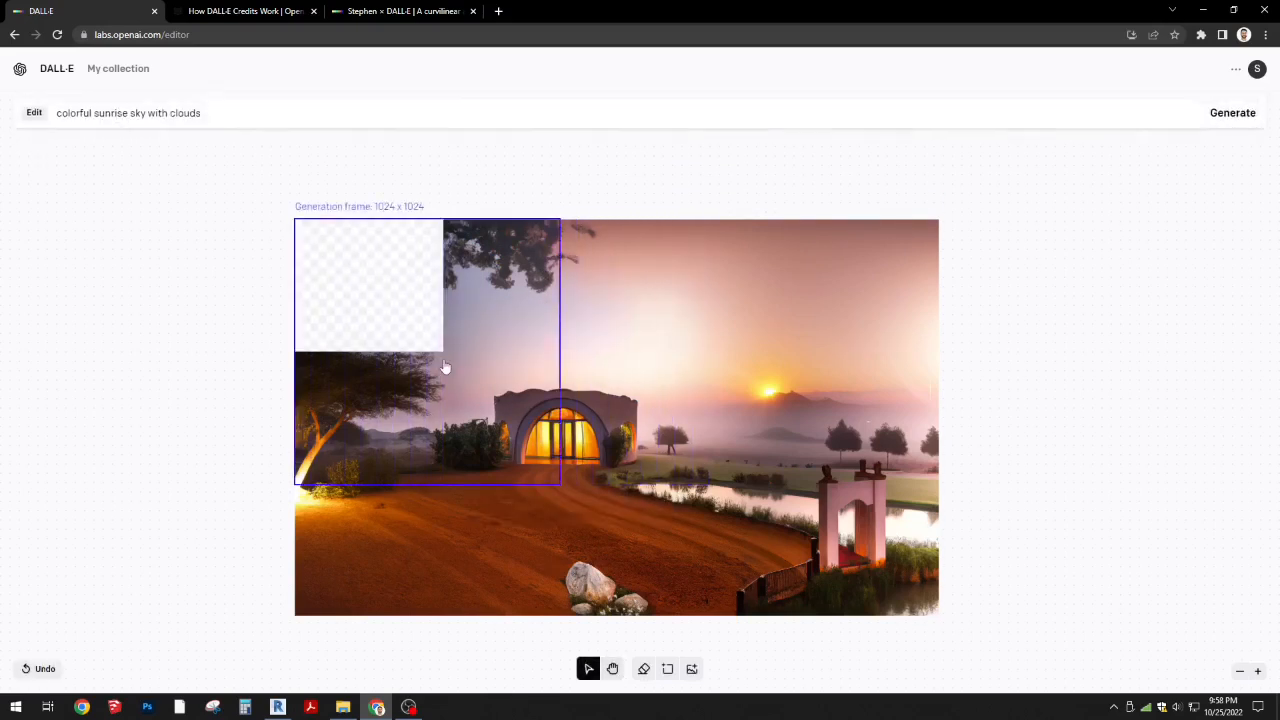
left_click(150, 151)
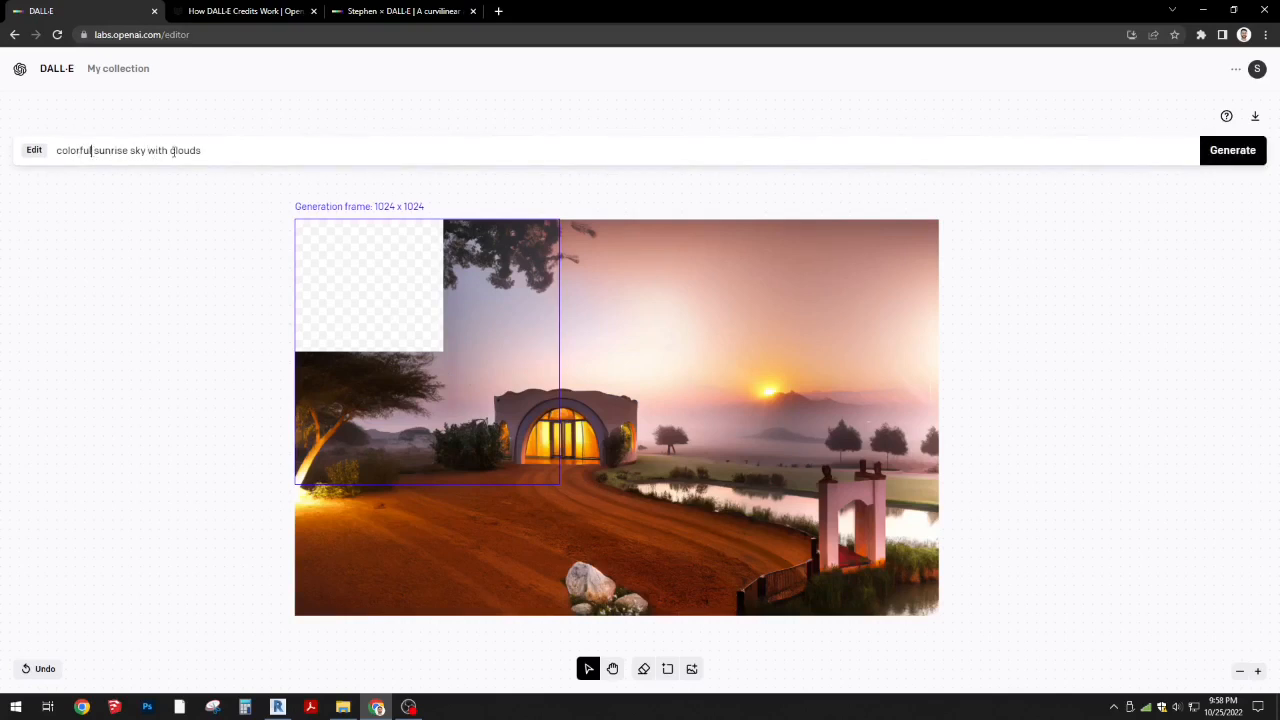
left_click_drag(214, 151, 34, 154)
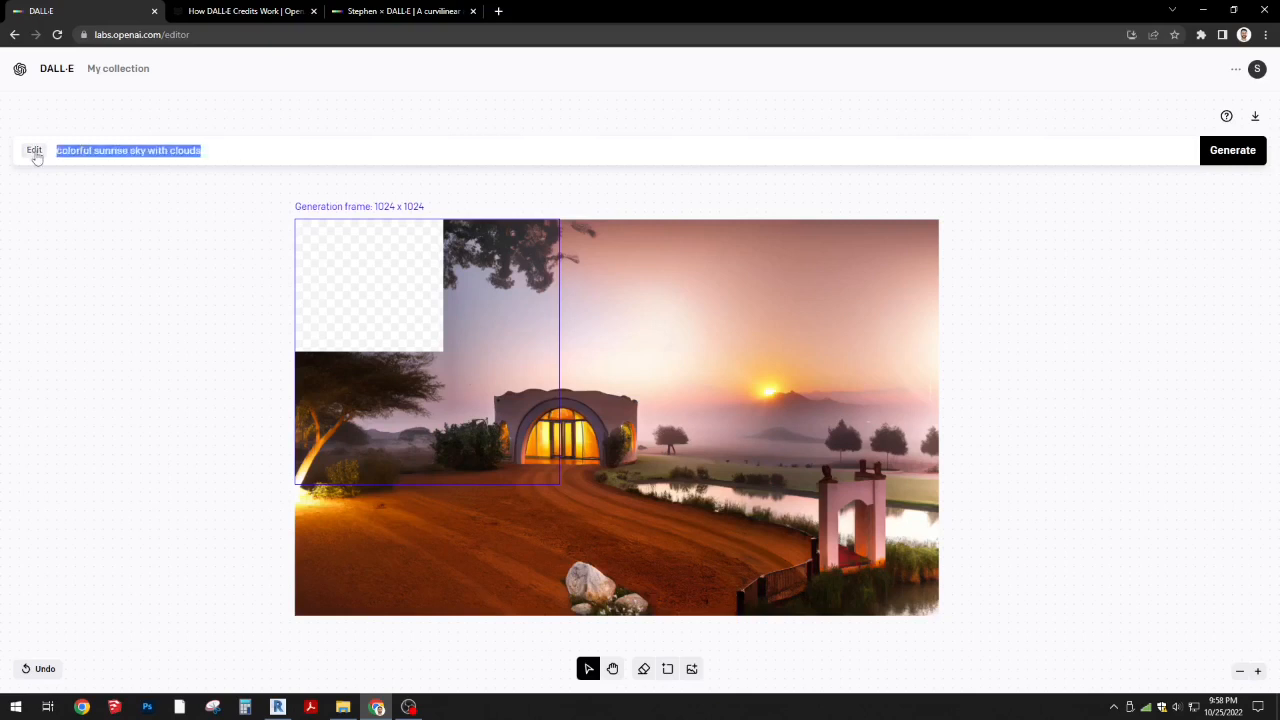
key("BackSpace")
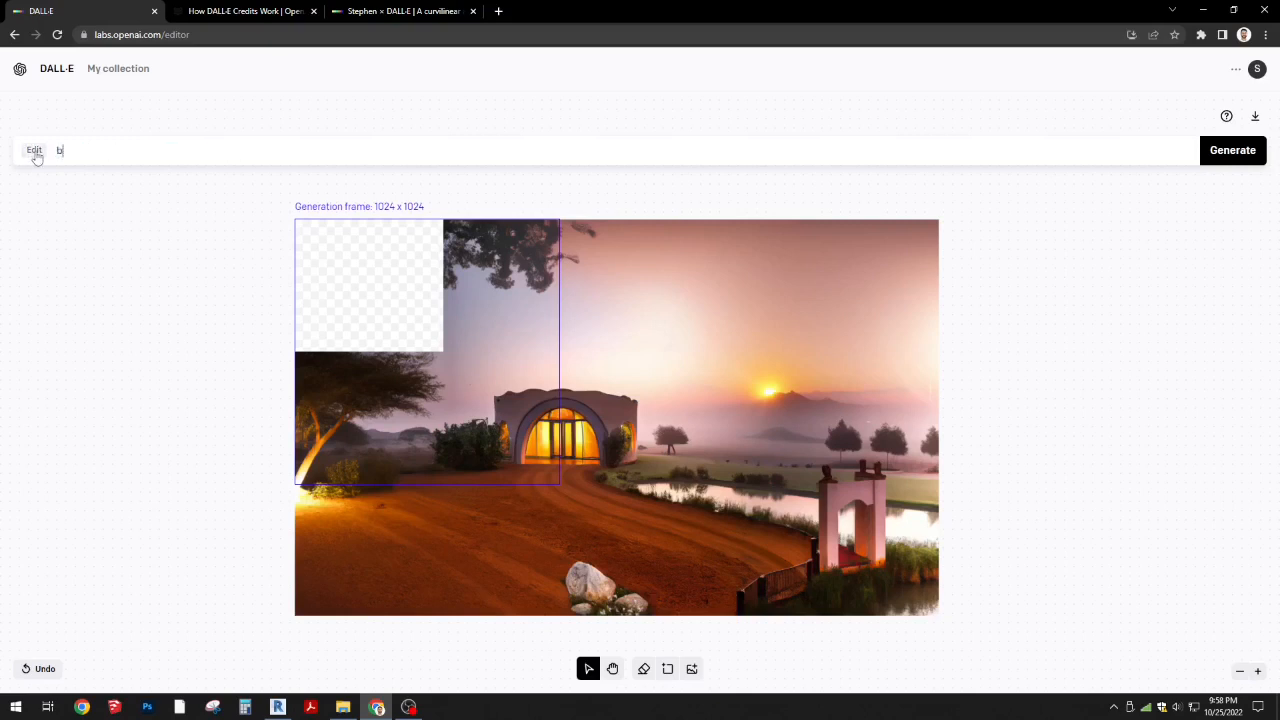
type("native savannah tree")
left_click(1241, 157)
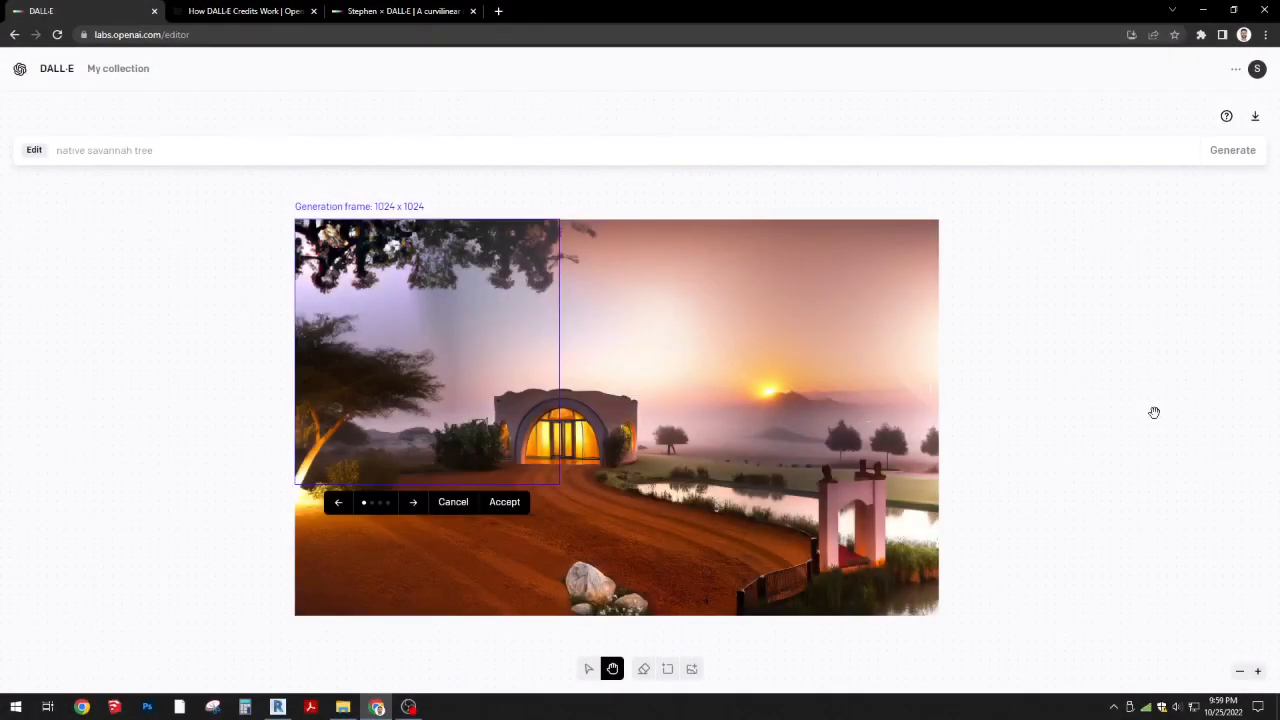
- Compare the four savannah tree variations in the corner and discard them all
left_click(415, 505)
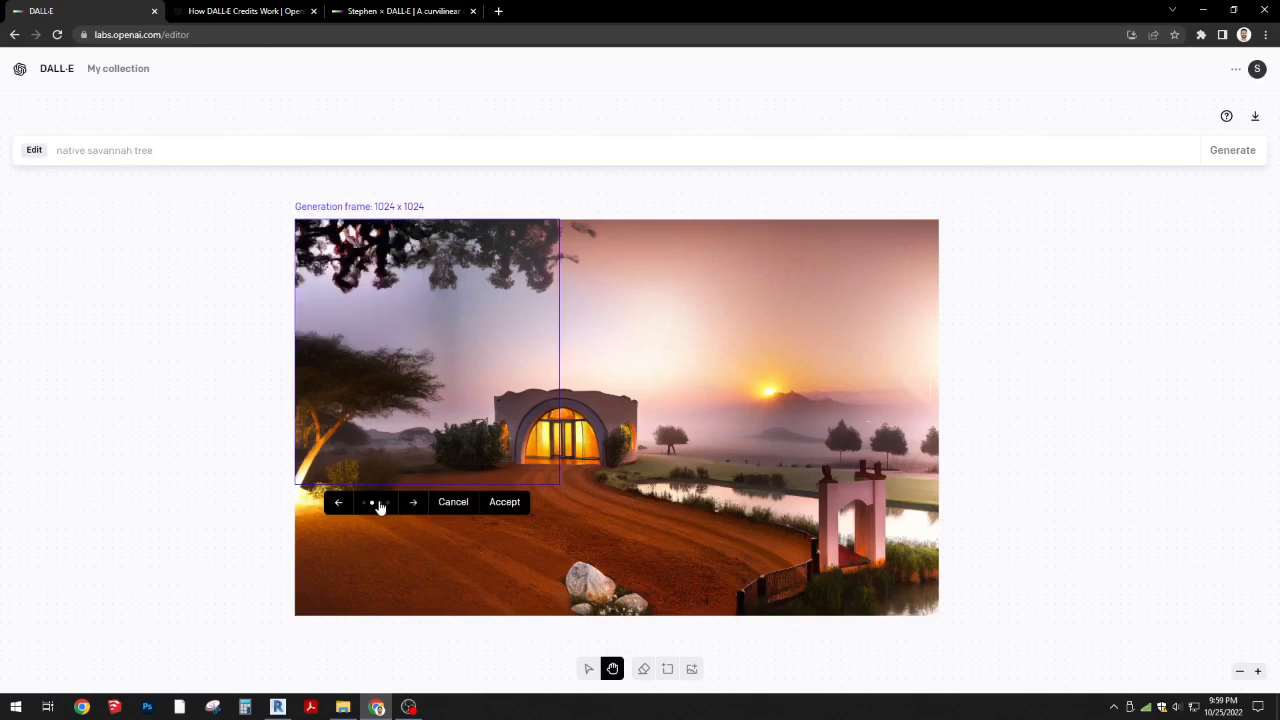
left_click(338, 503)
left_click(415, 505)
left_click(415, 505)
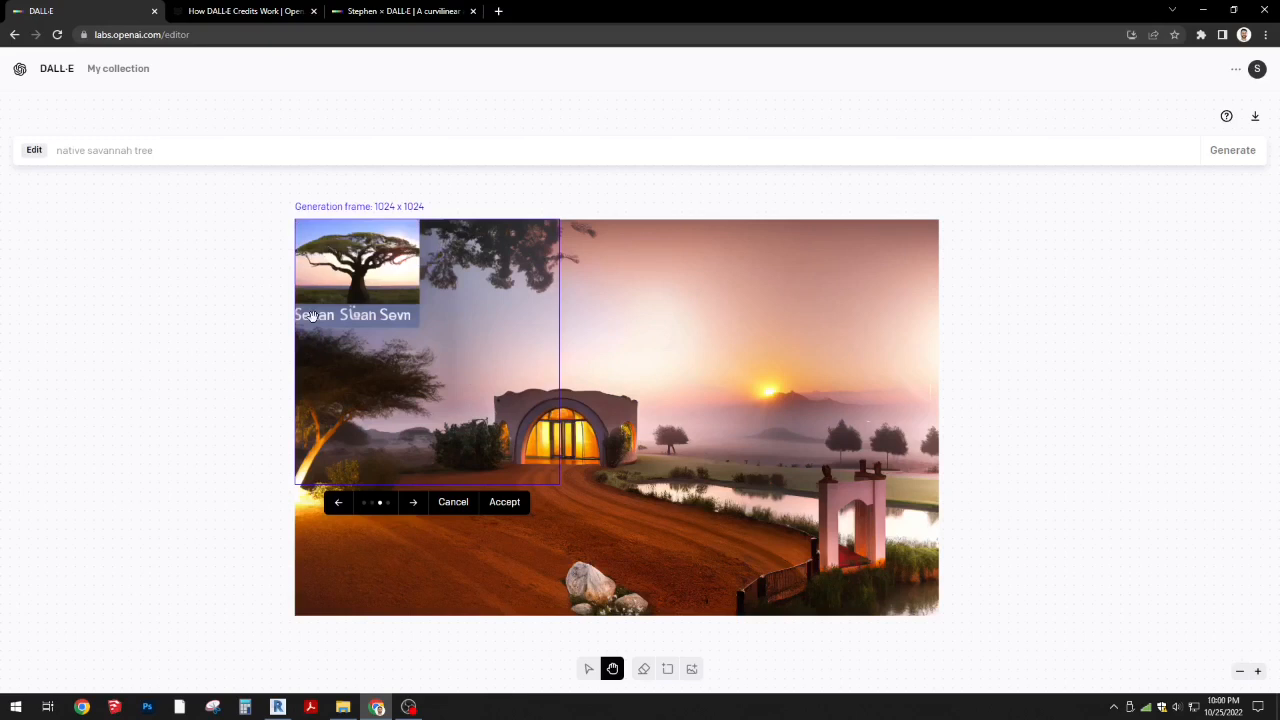
left_click(411, 504)
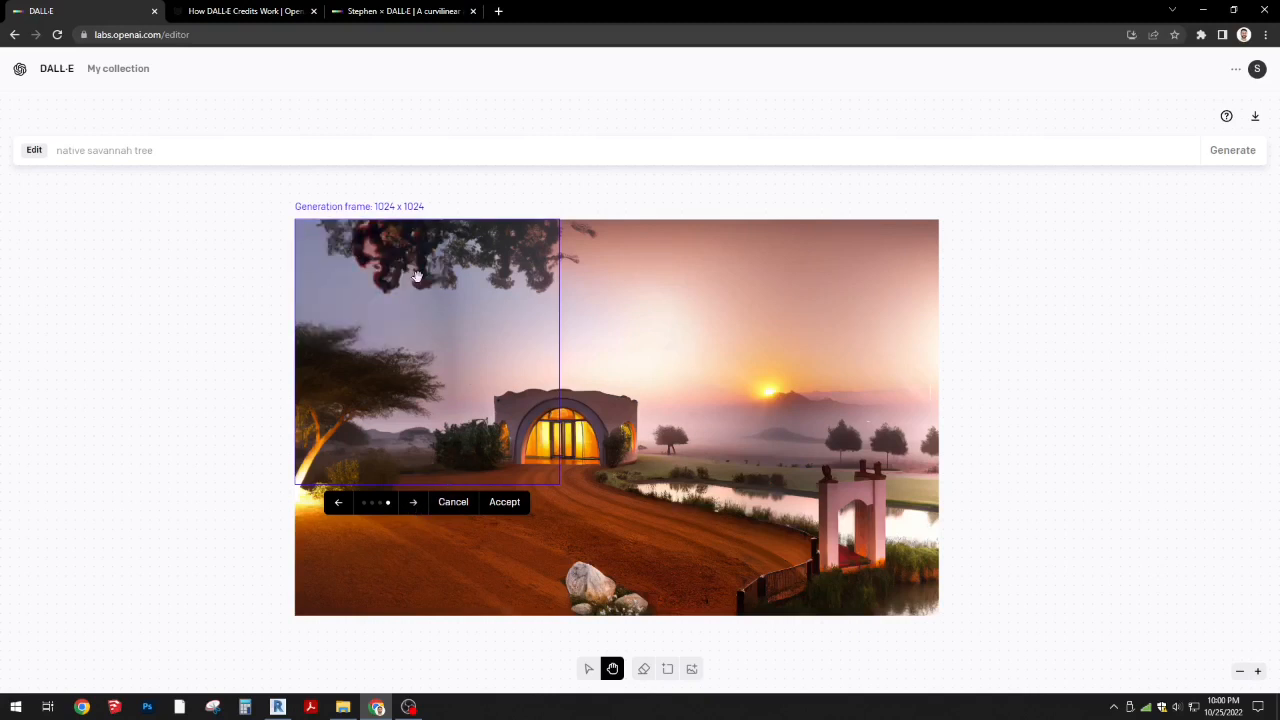
left_click(455, 502)
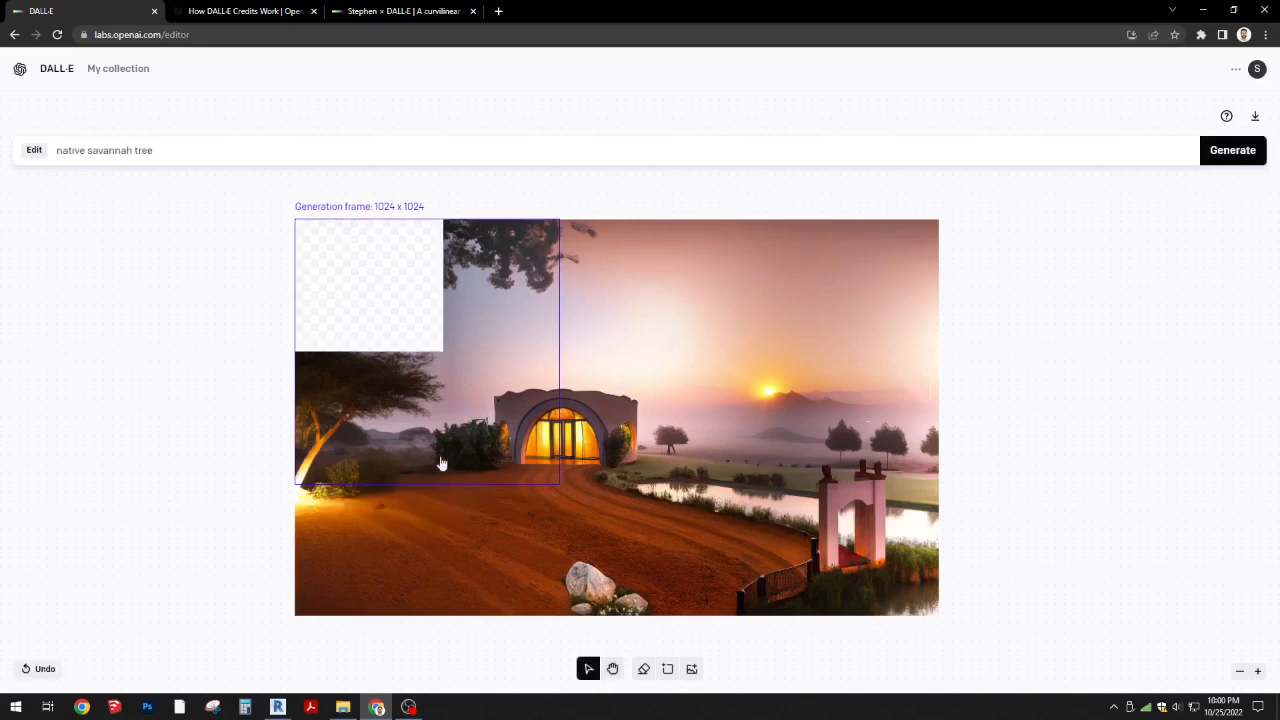
- Erase the image edges bordering the empty corner and generate a fill with the prompt "savannah tree canopy"
left_click(643, 669)
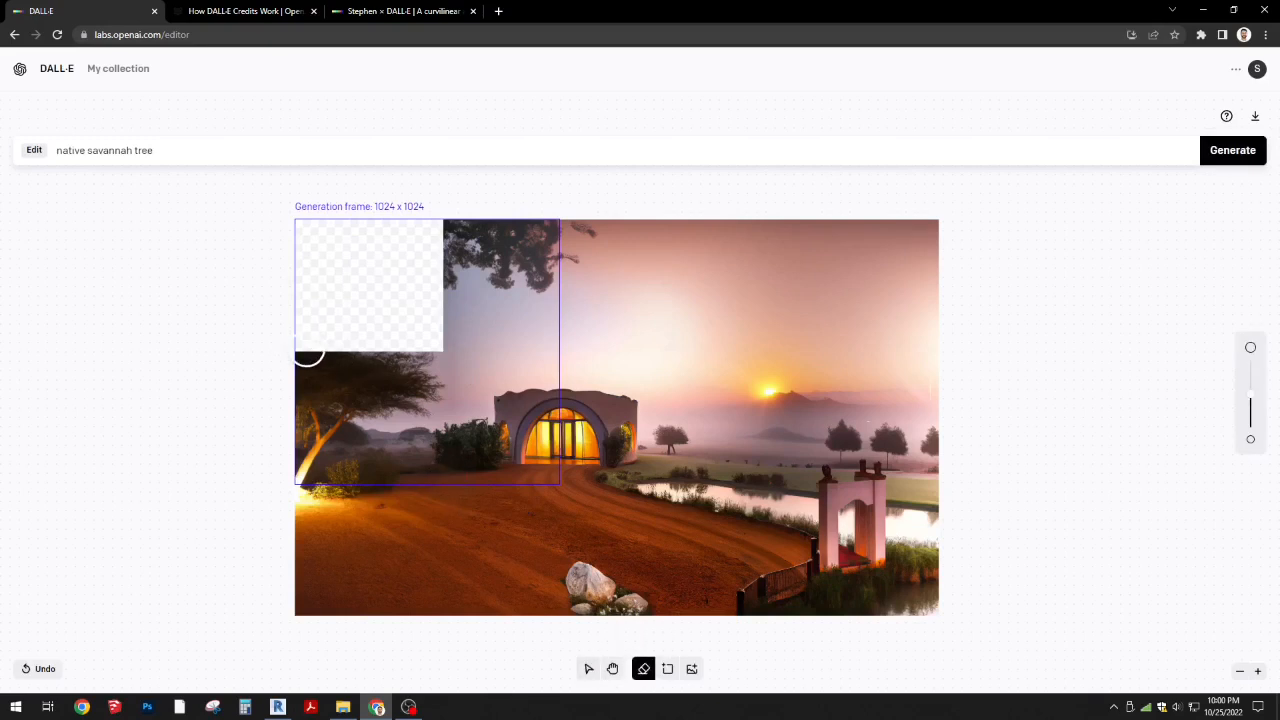
mouse_move(307, 355)
left_mouse_down()
mouse_move(424, 356)
mouse_move(443, 334)
mouse_move(452, 252)
mouse_move(440, 230)
mouse_move(395, 224)
left_mouse_up()
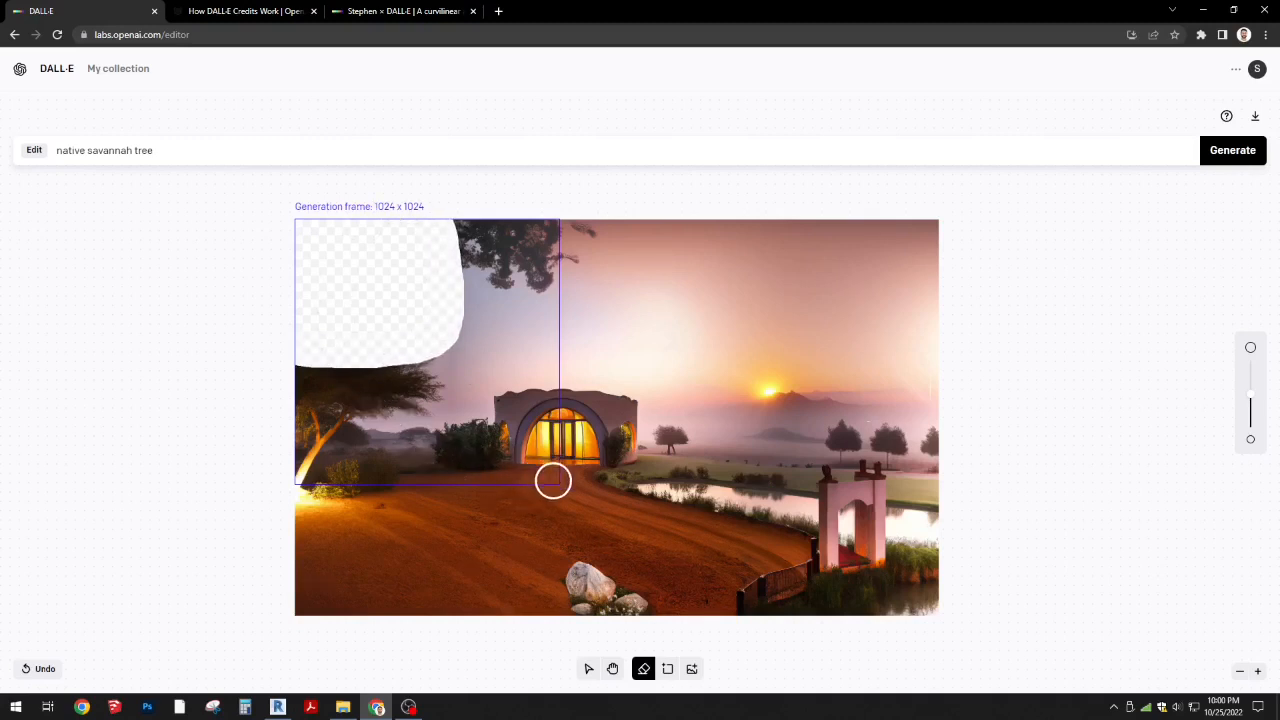
double_click(71, 150)
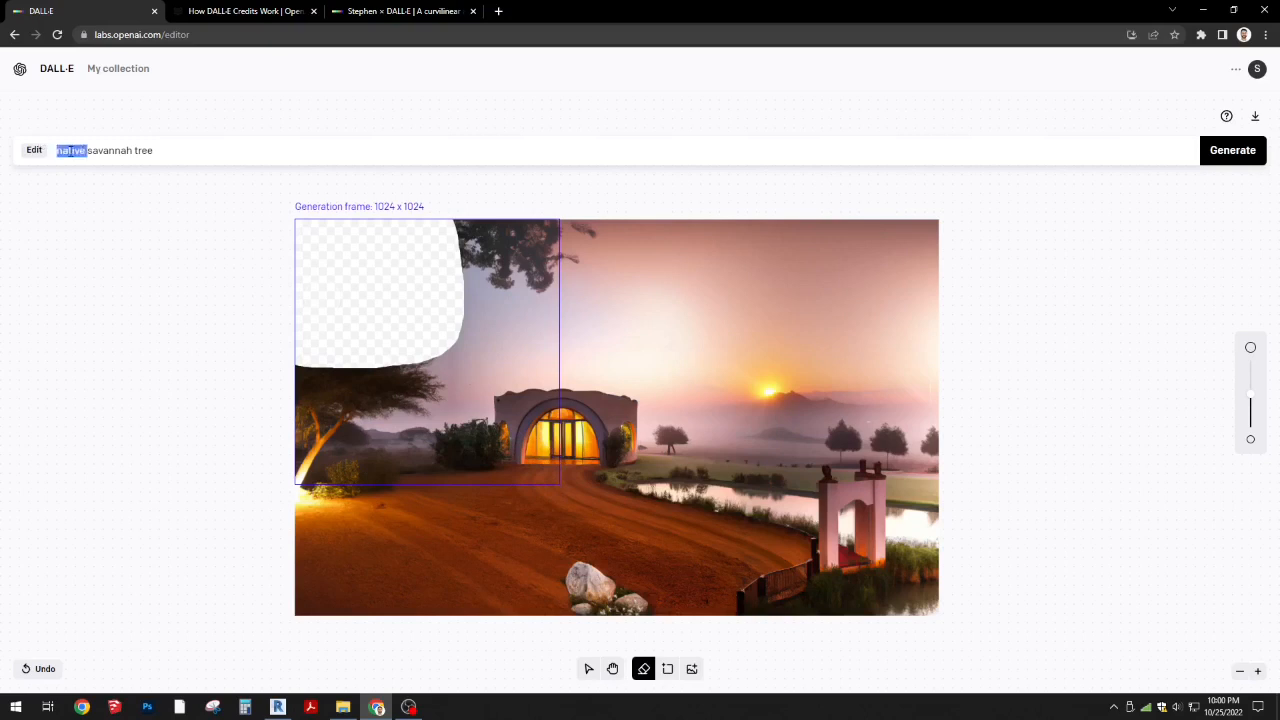
key("BackSpace")
type("canopy")
left_click(1234, 151)
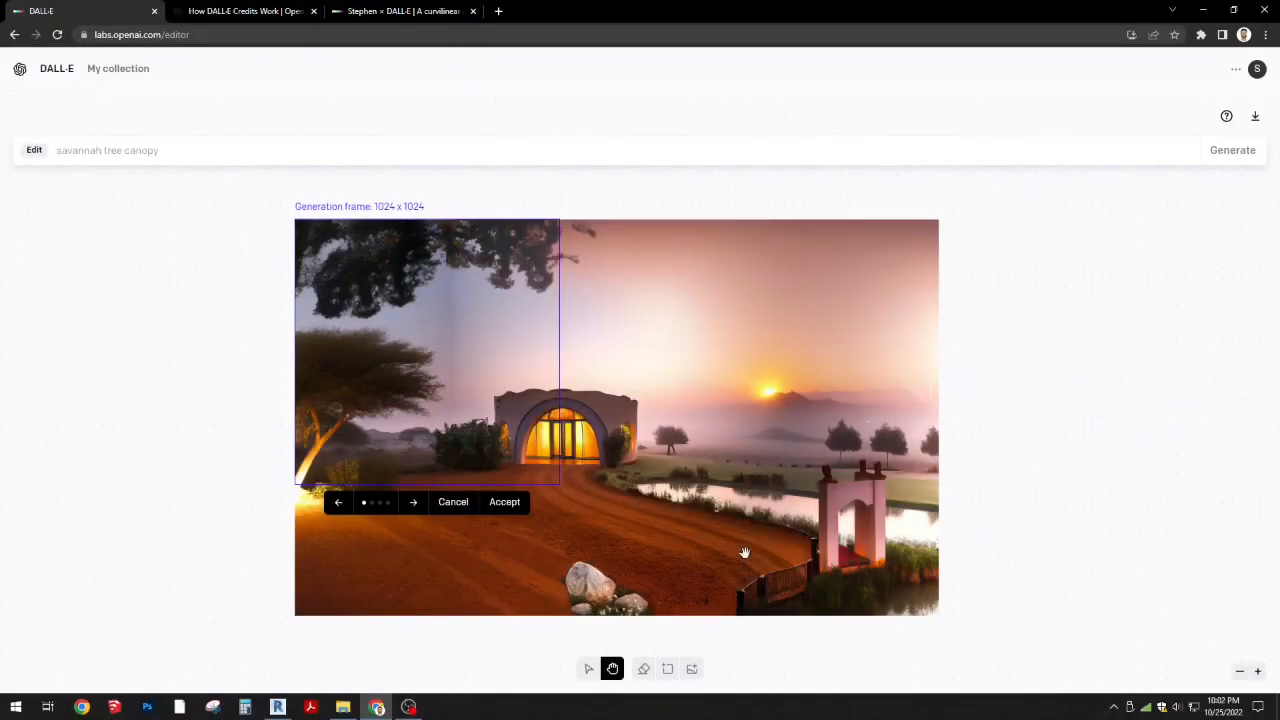
- Check the account's remaining DALL·E credits
left_click(1257, 69)
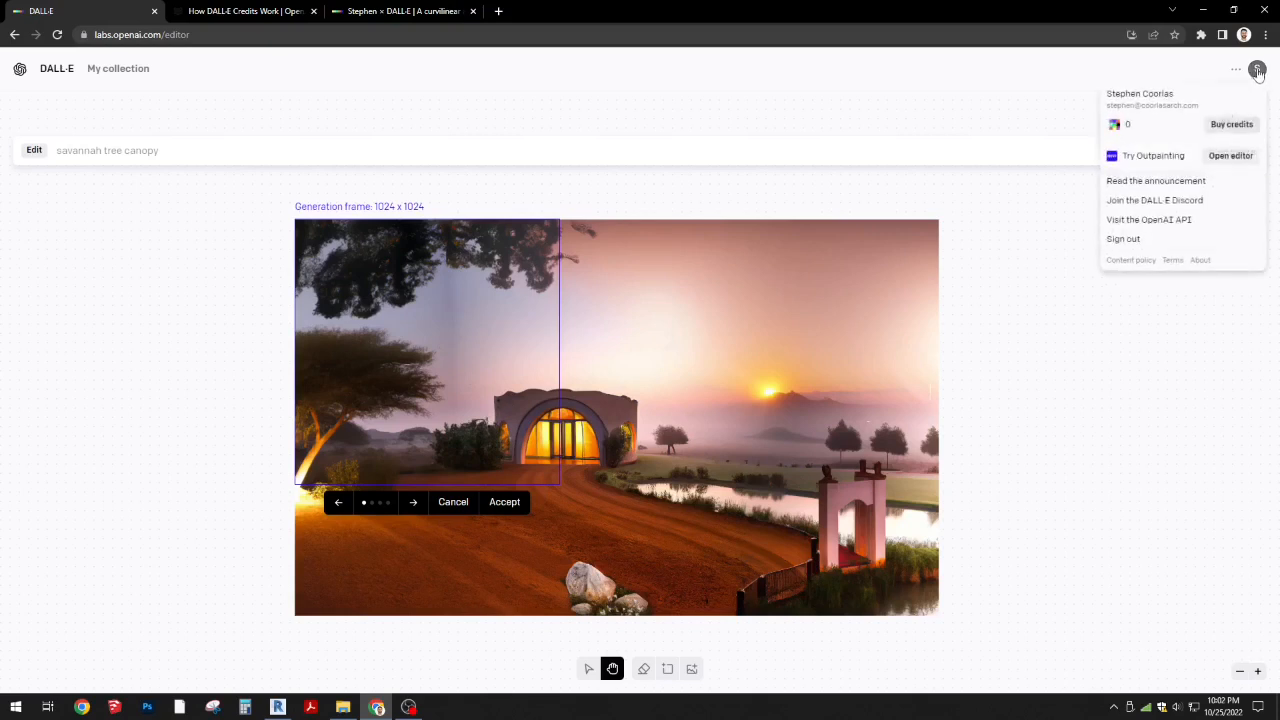
left_click(1096, 440)
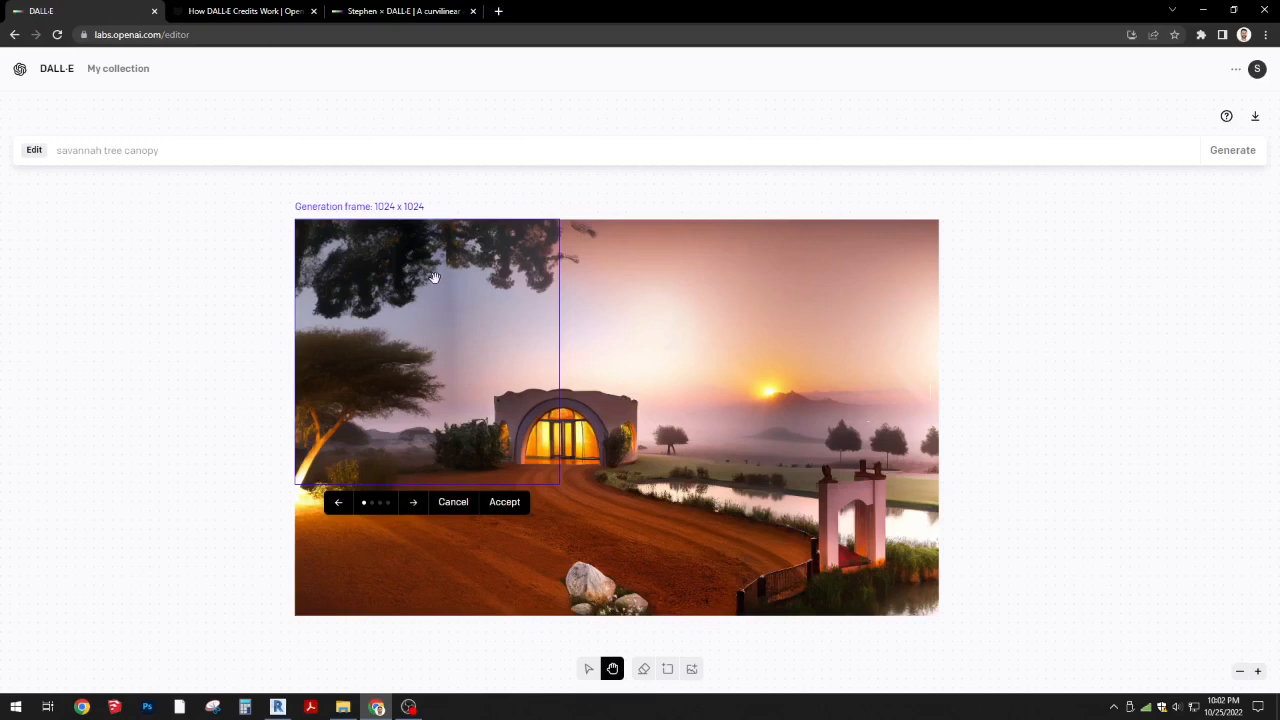
- Compare the four tree canopy variations and accept the second one with the branch reaching in above the savannah tree
left_click(414, 503)
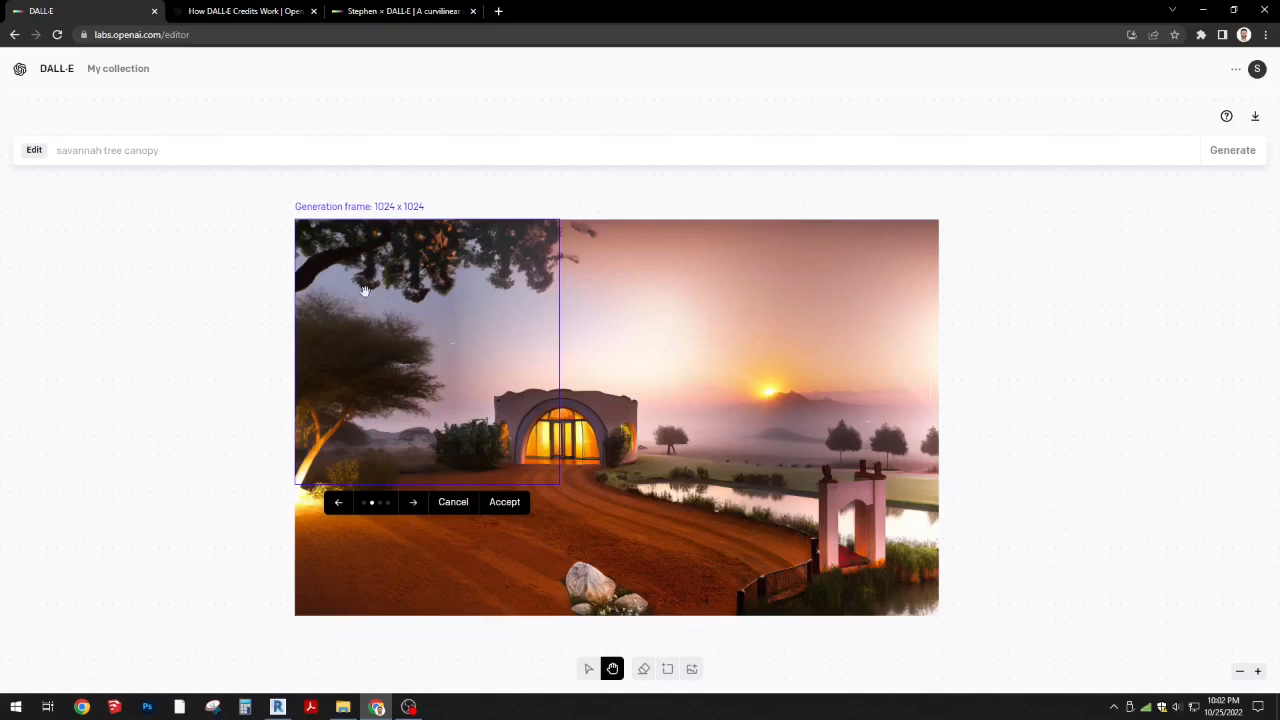
left_click(413, 502)
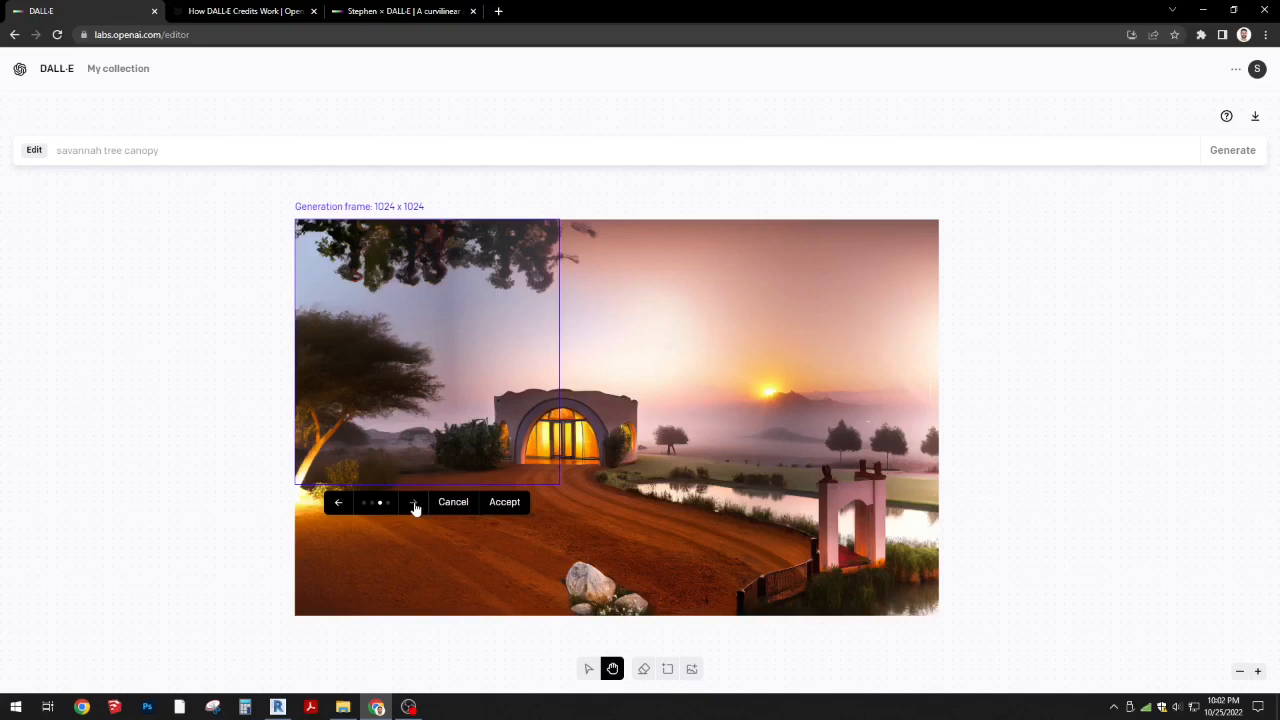
left_click(413, 502)
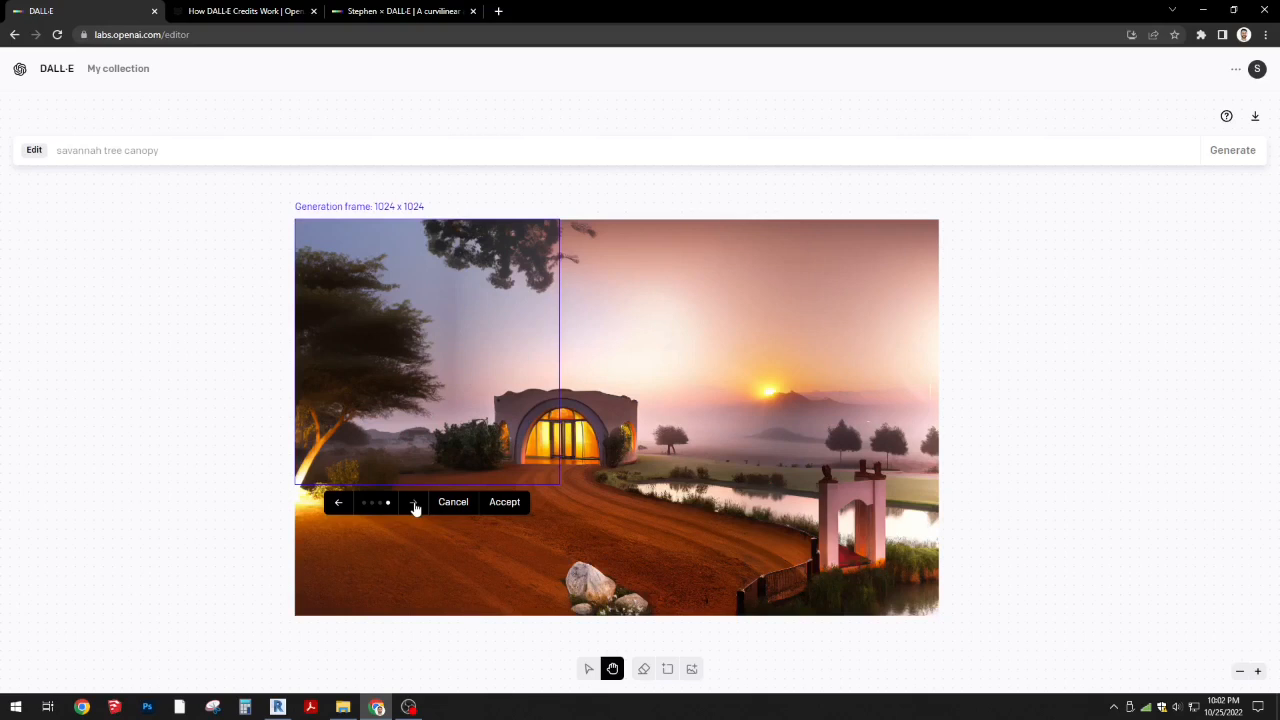
left_click(413, 502)
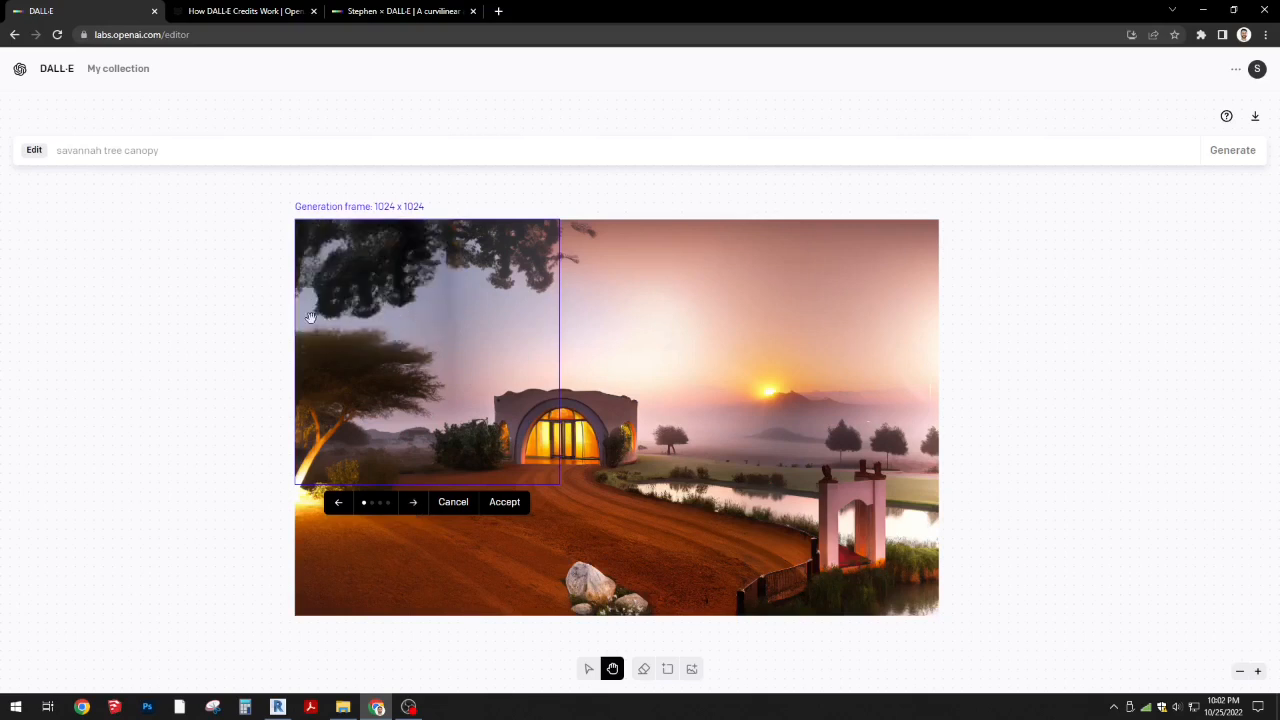
left_click(415, 502)
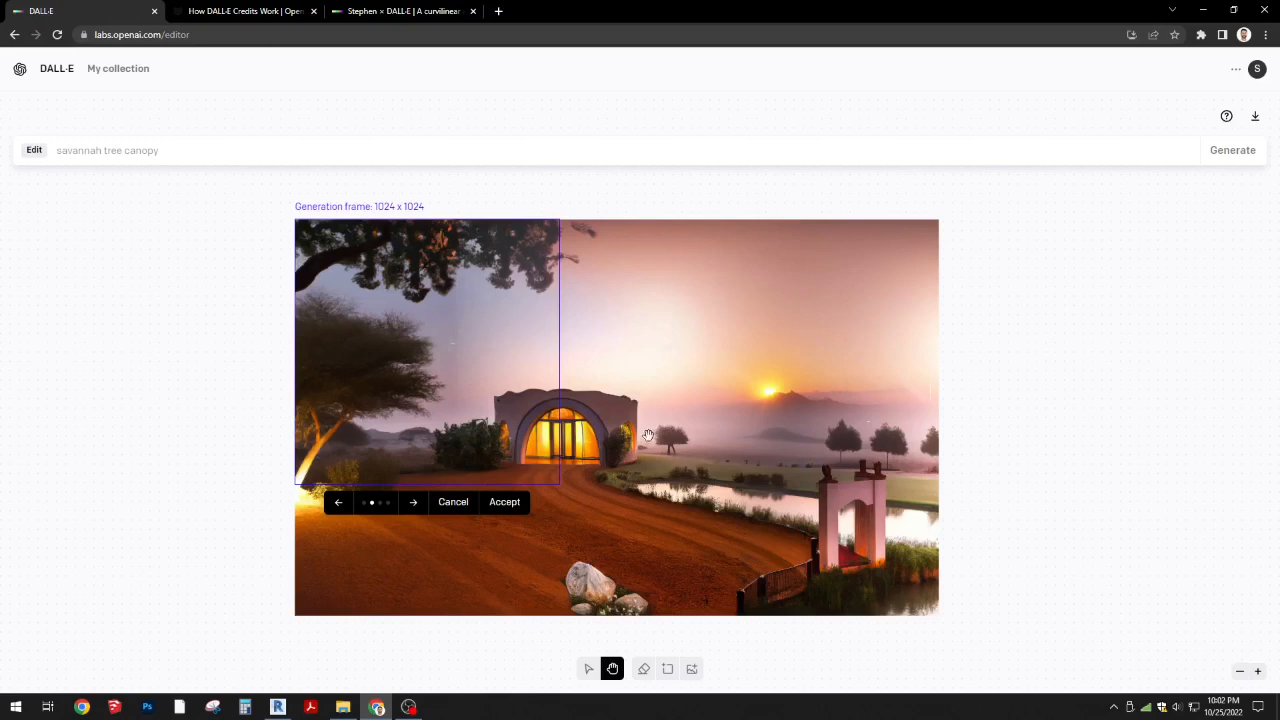
left_click(502, 503)
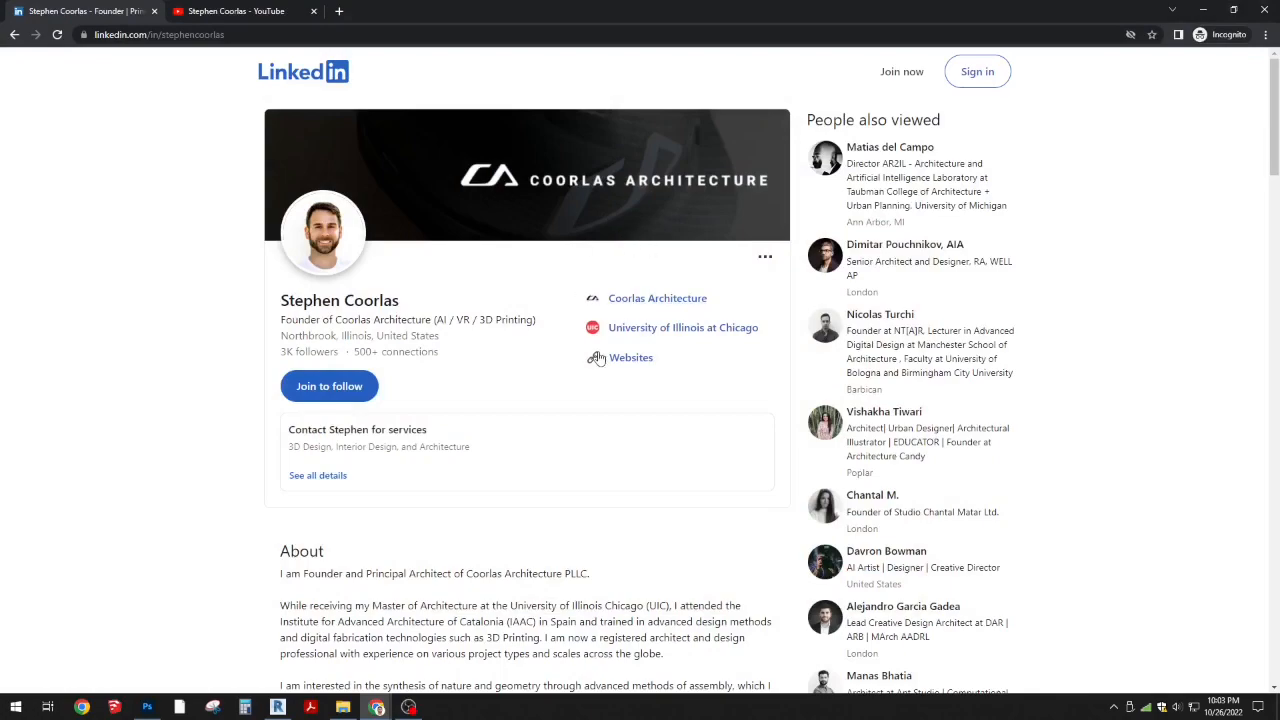
- Look through the About and Experience sections of the architect's LinkedIn profile
scroll(597, 358, "down", 5)
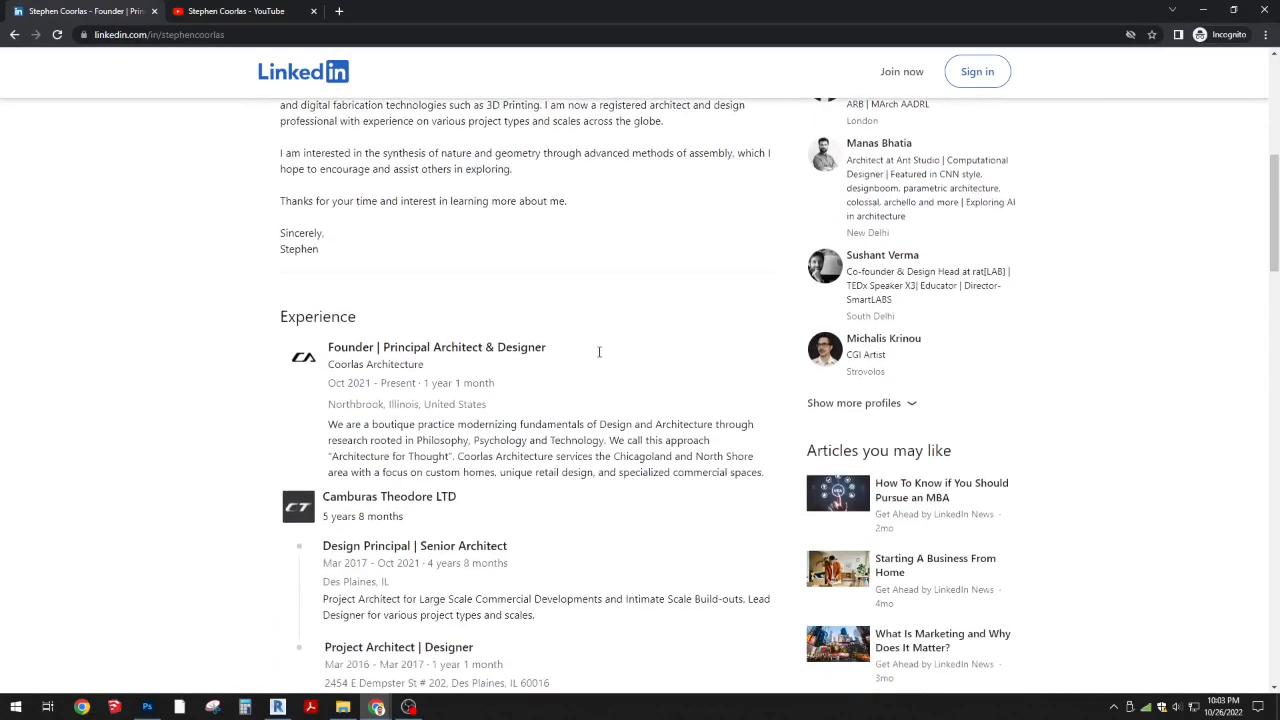
scroll(599, 352, "down", 3)
scroll(598, 358, "up", 8)
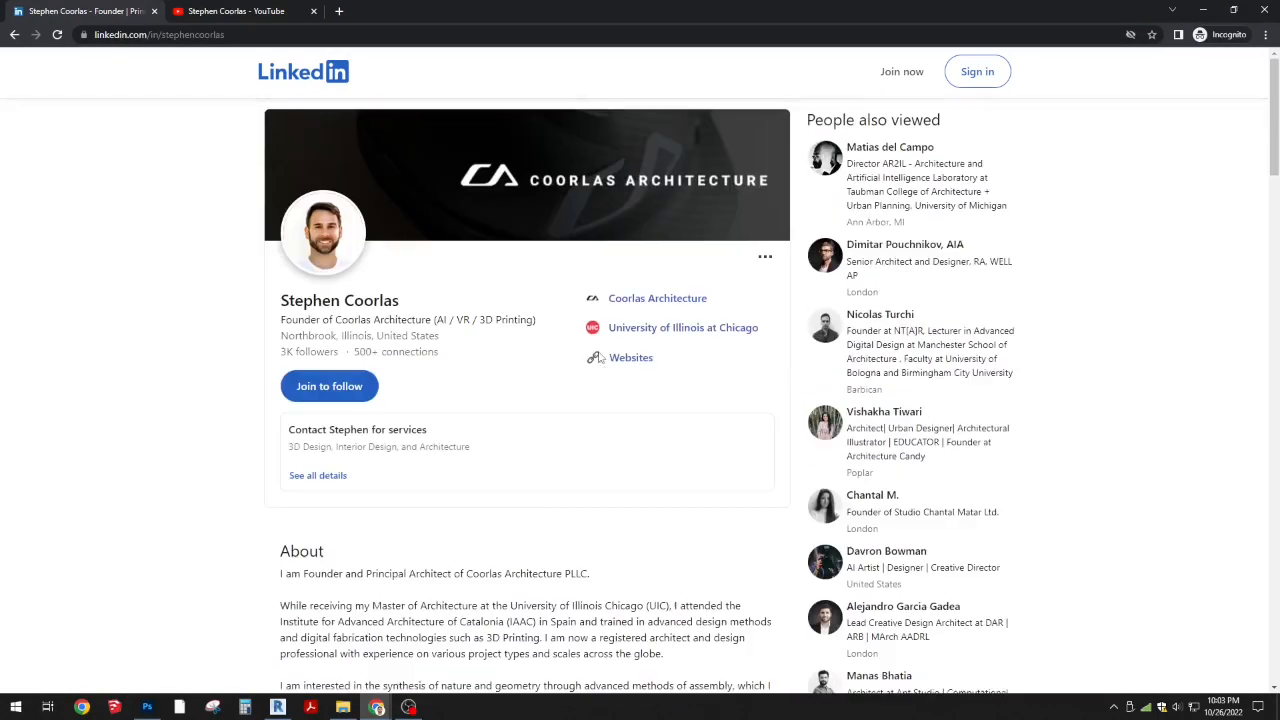
- Switch to the architect's YouTube channel and look through the list of uploaded videos
left_click(240, 11)
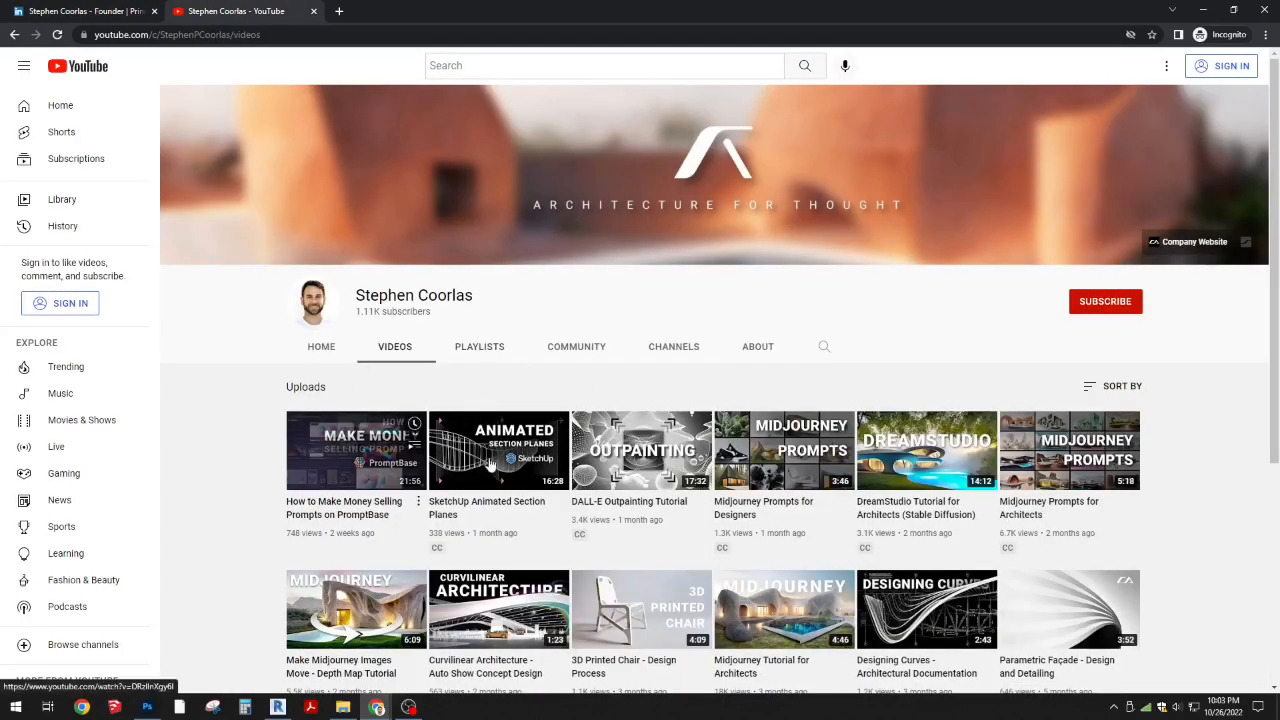
scroll(480, 450, "down", 2)
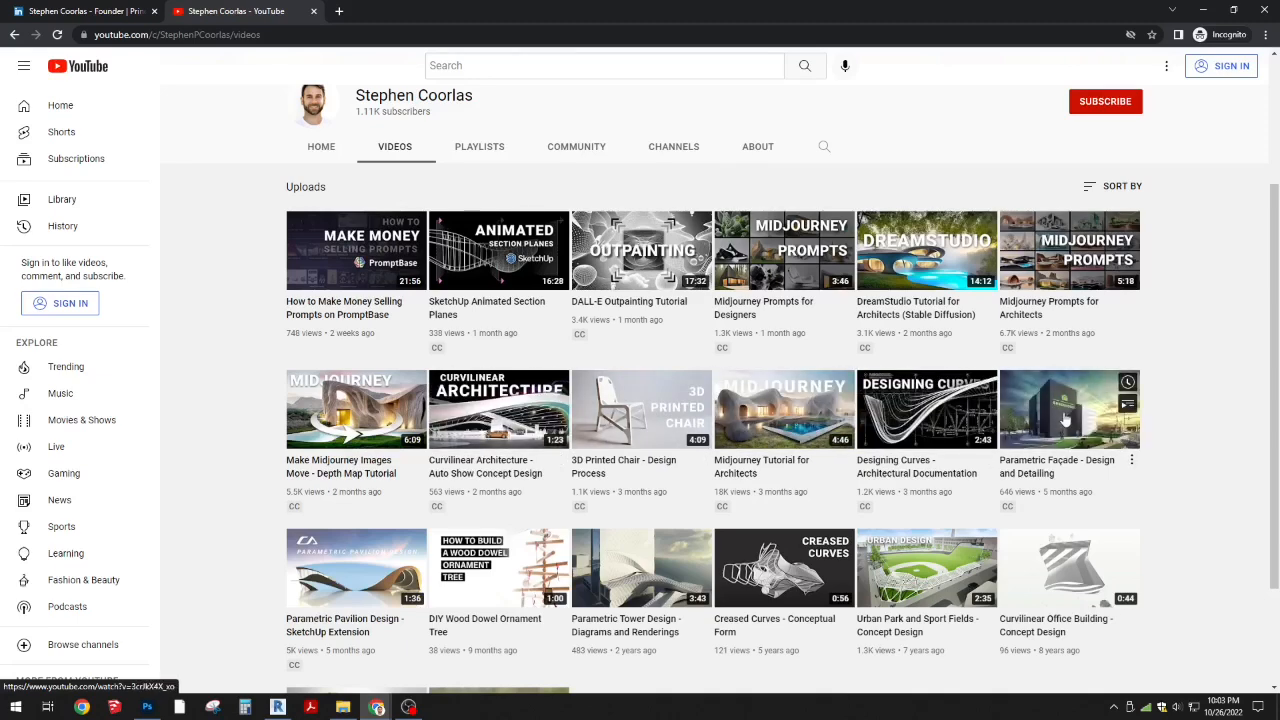
scroll(1065, 420, "down", 2)
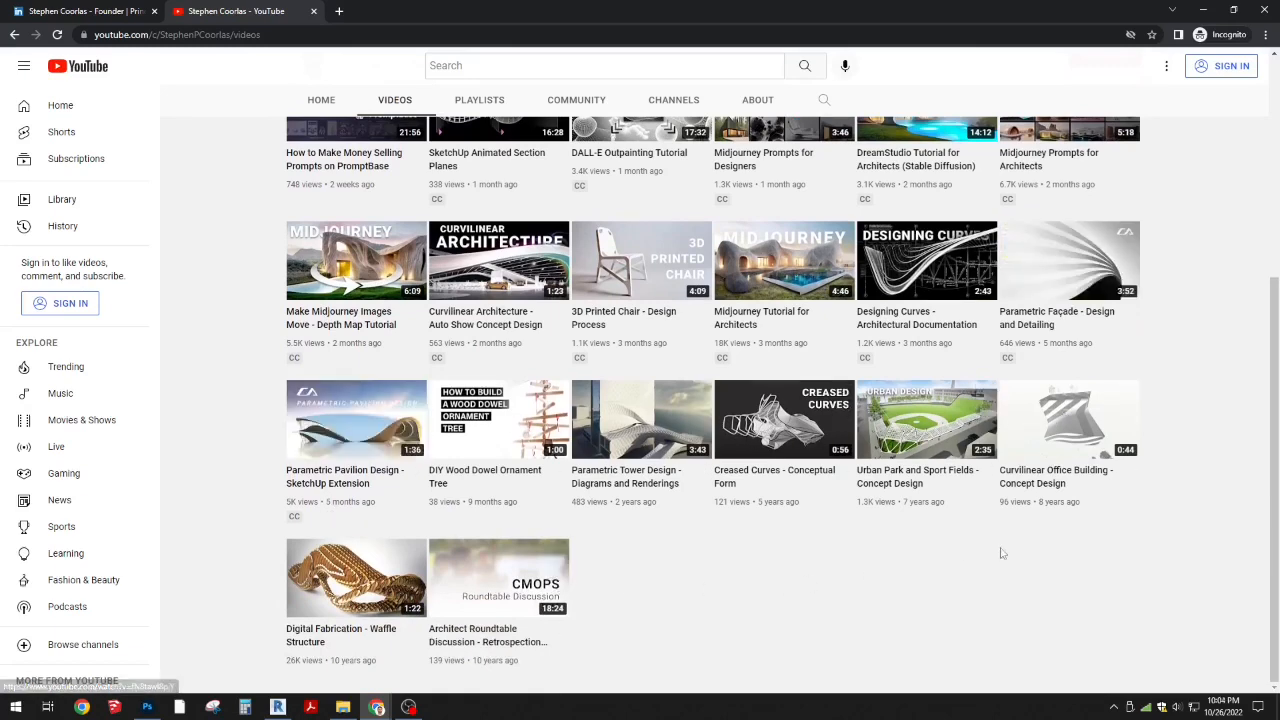
scroll(1194, 523, "up", 2)
scroll(1205, 520, "up", 2)
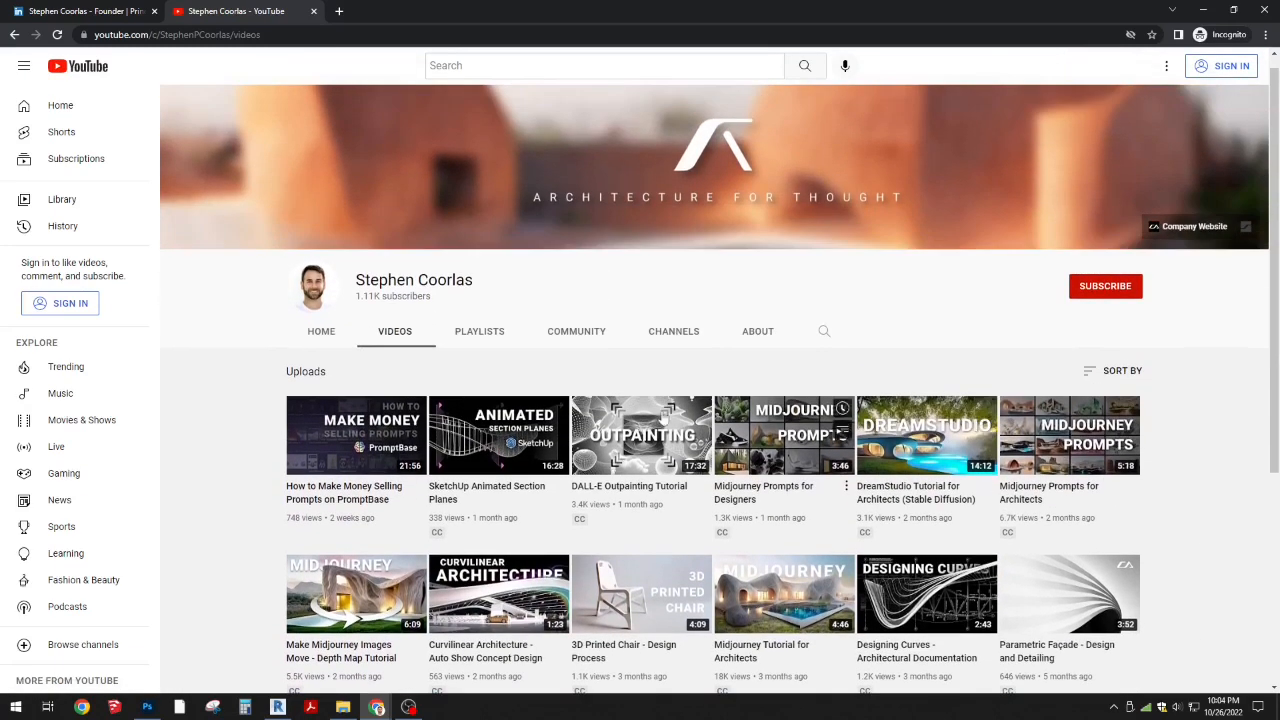
scroll(370, 470, "up", 1)
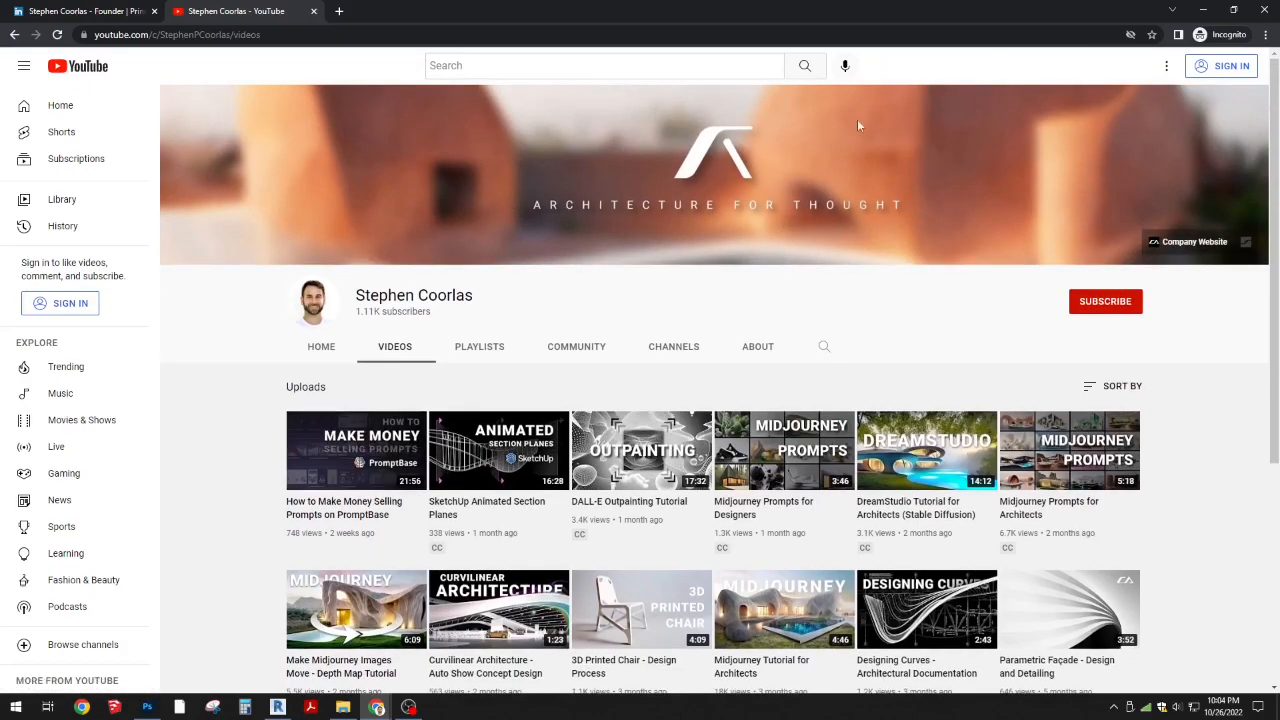